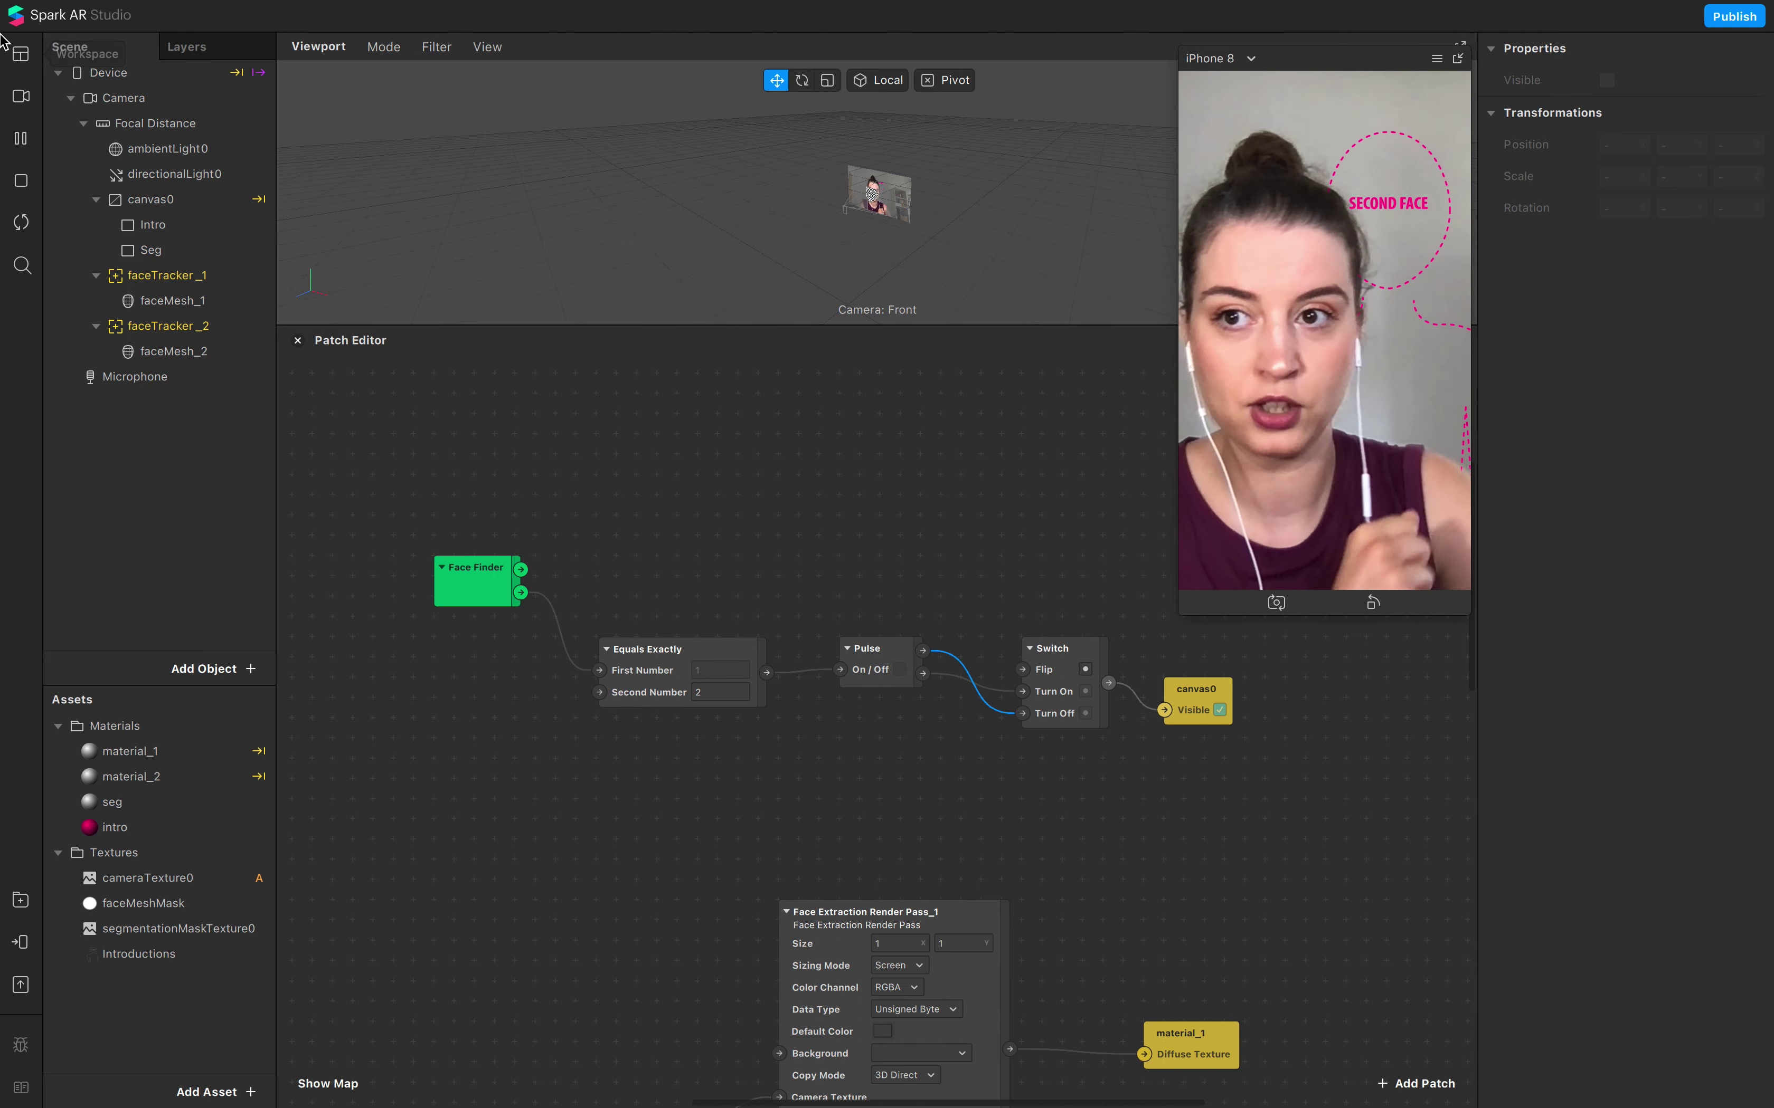
# Step: Preview the filter on the two-person simulation video, then switch back to the live webcam
pyautogui.click(21, 96)
pyautogui.scroll(-3, 176, 278)
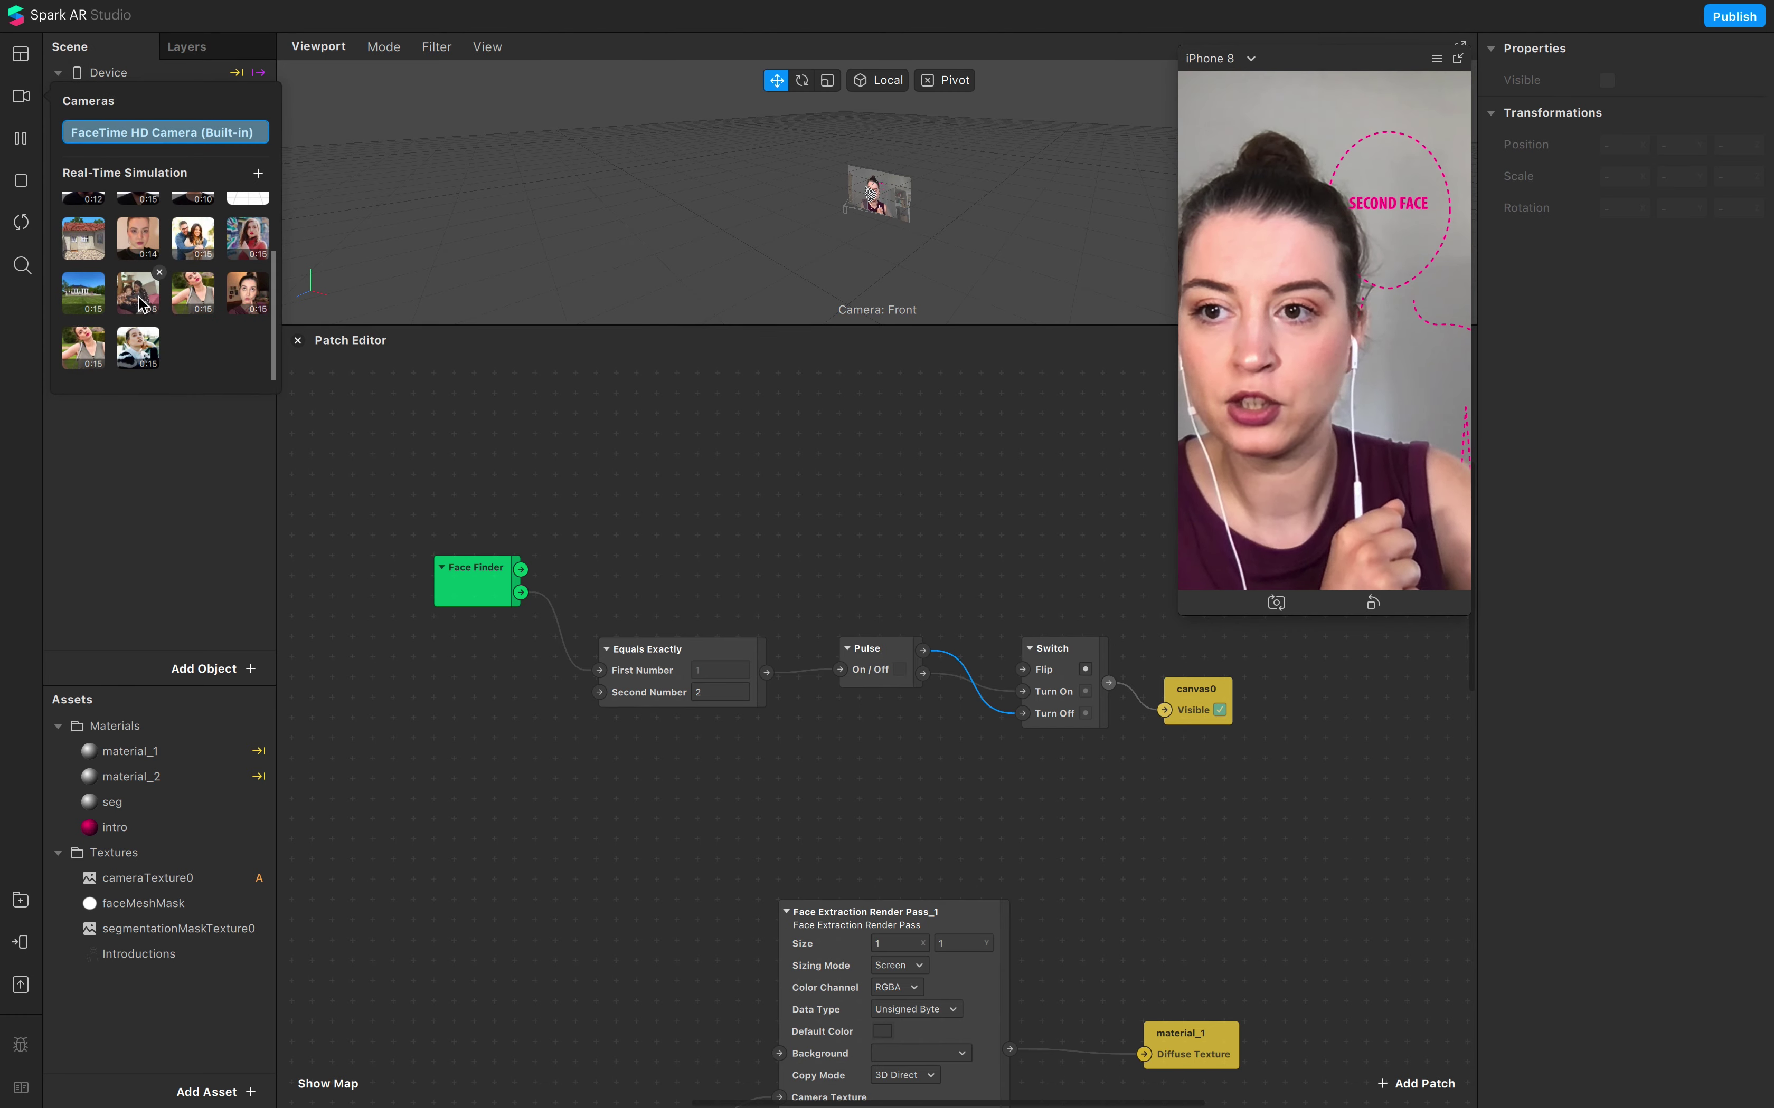
pyautogui.click(140, 297)
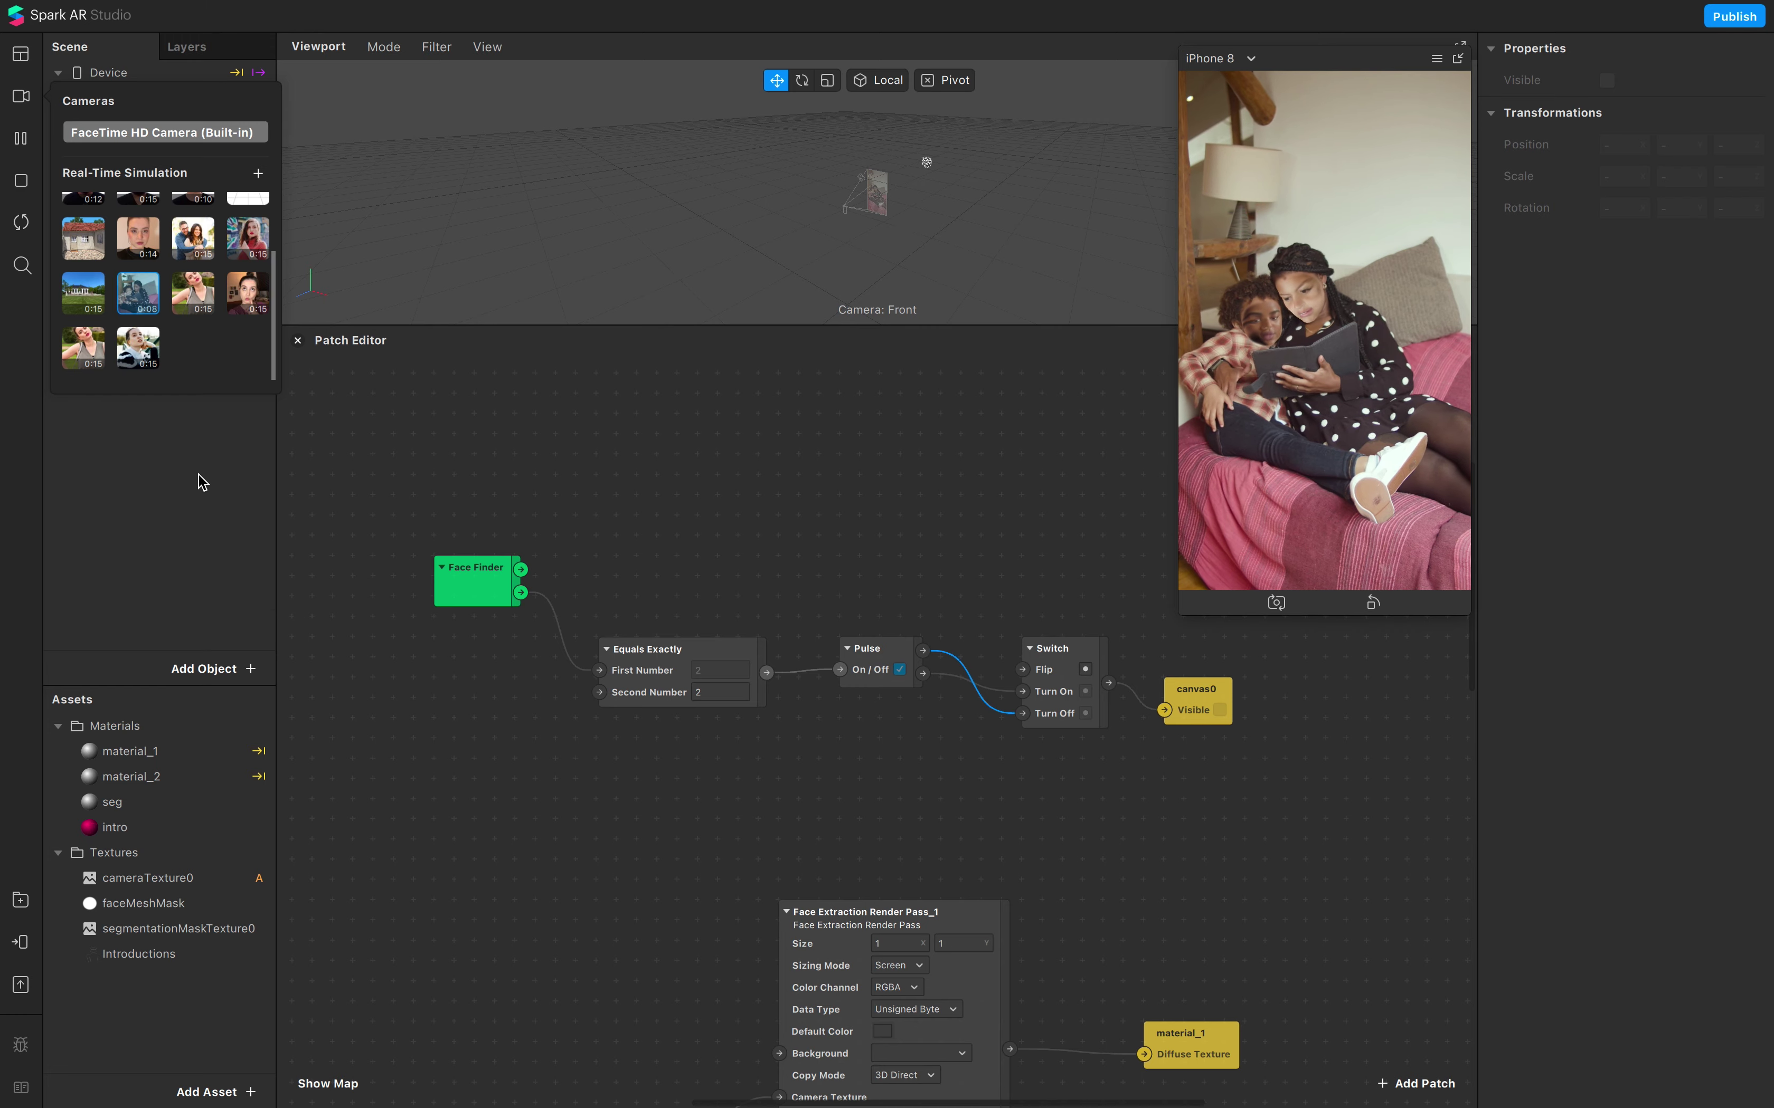
pyautogui.scroll(3, 157, 288)
pyautogui.click(171, 132)
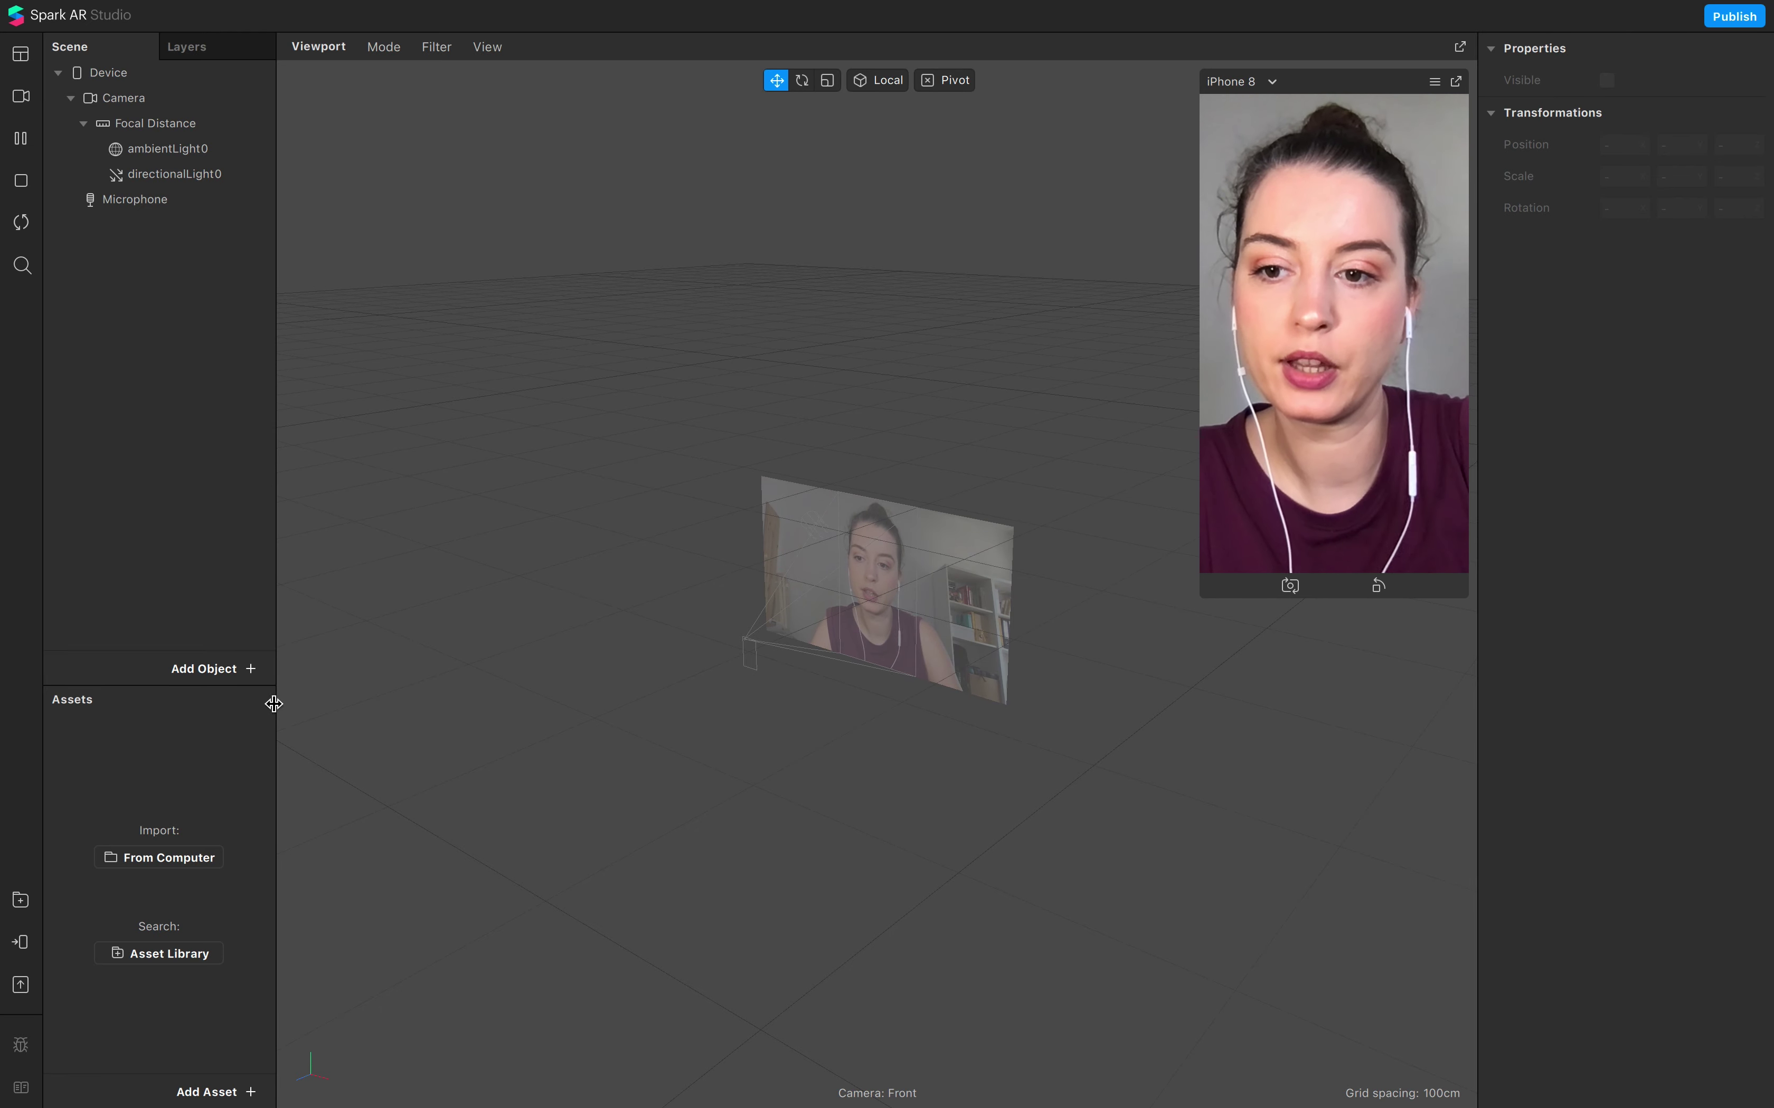
# Step: Insert a face mesh with its face tracker and rename the tracker faceTracker_1
pyautogui.click(249, 669)
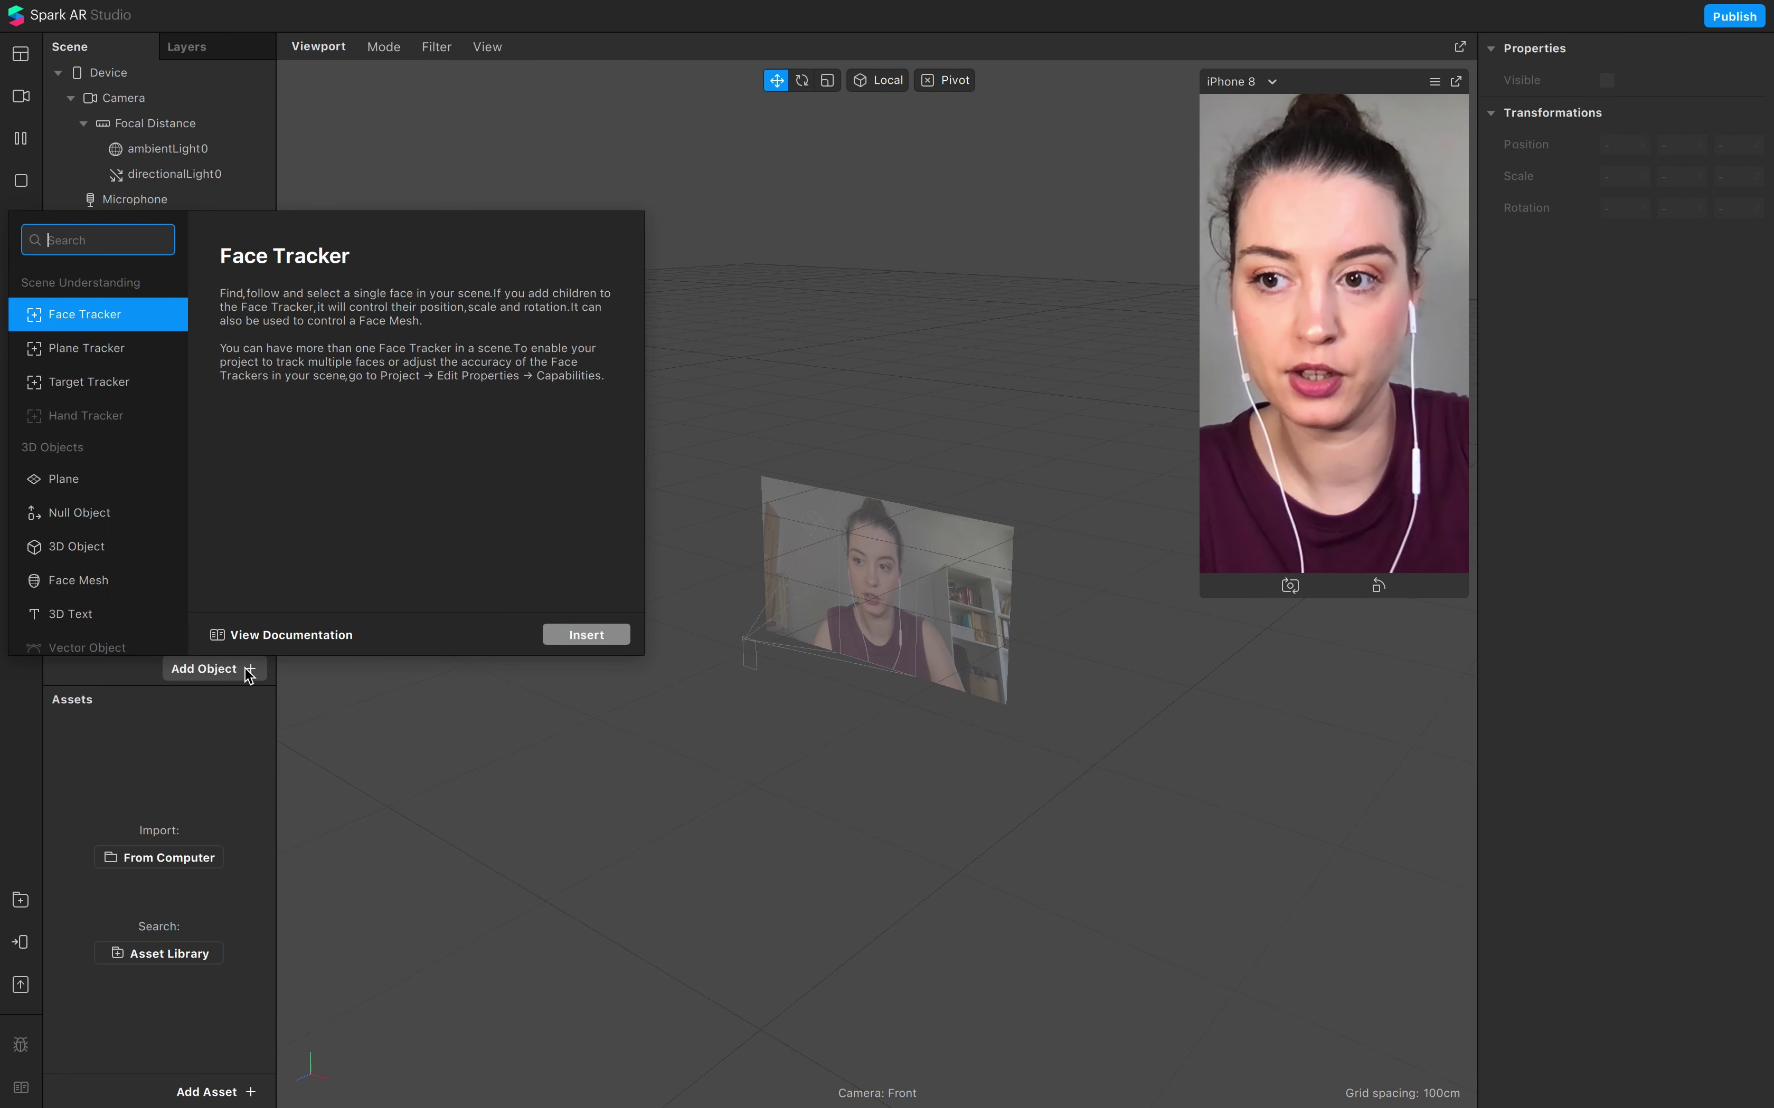
pyautogui.click(110, 589)
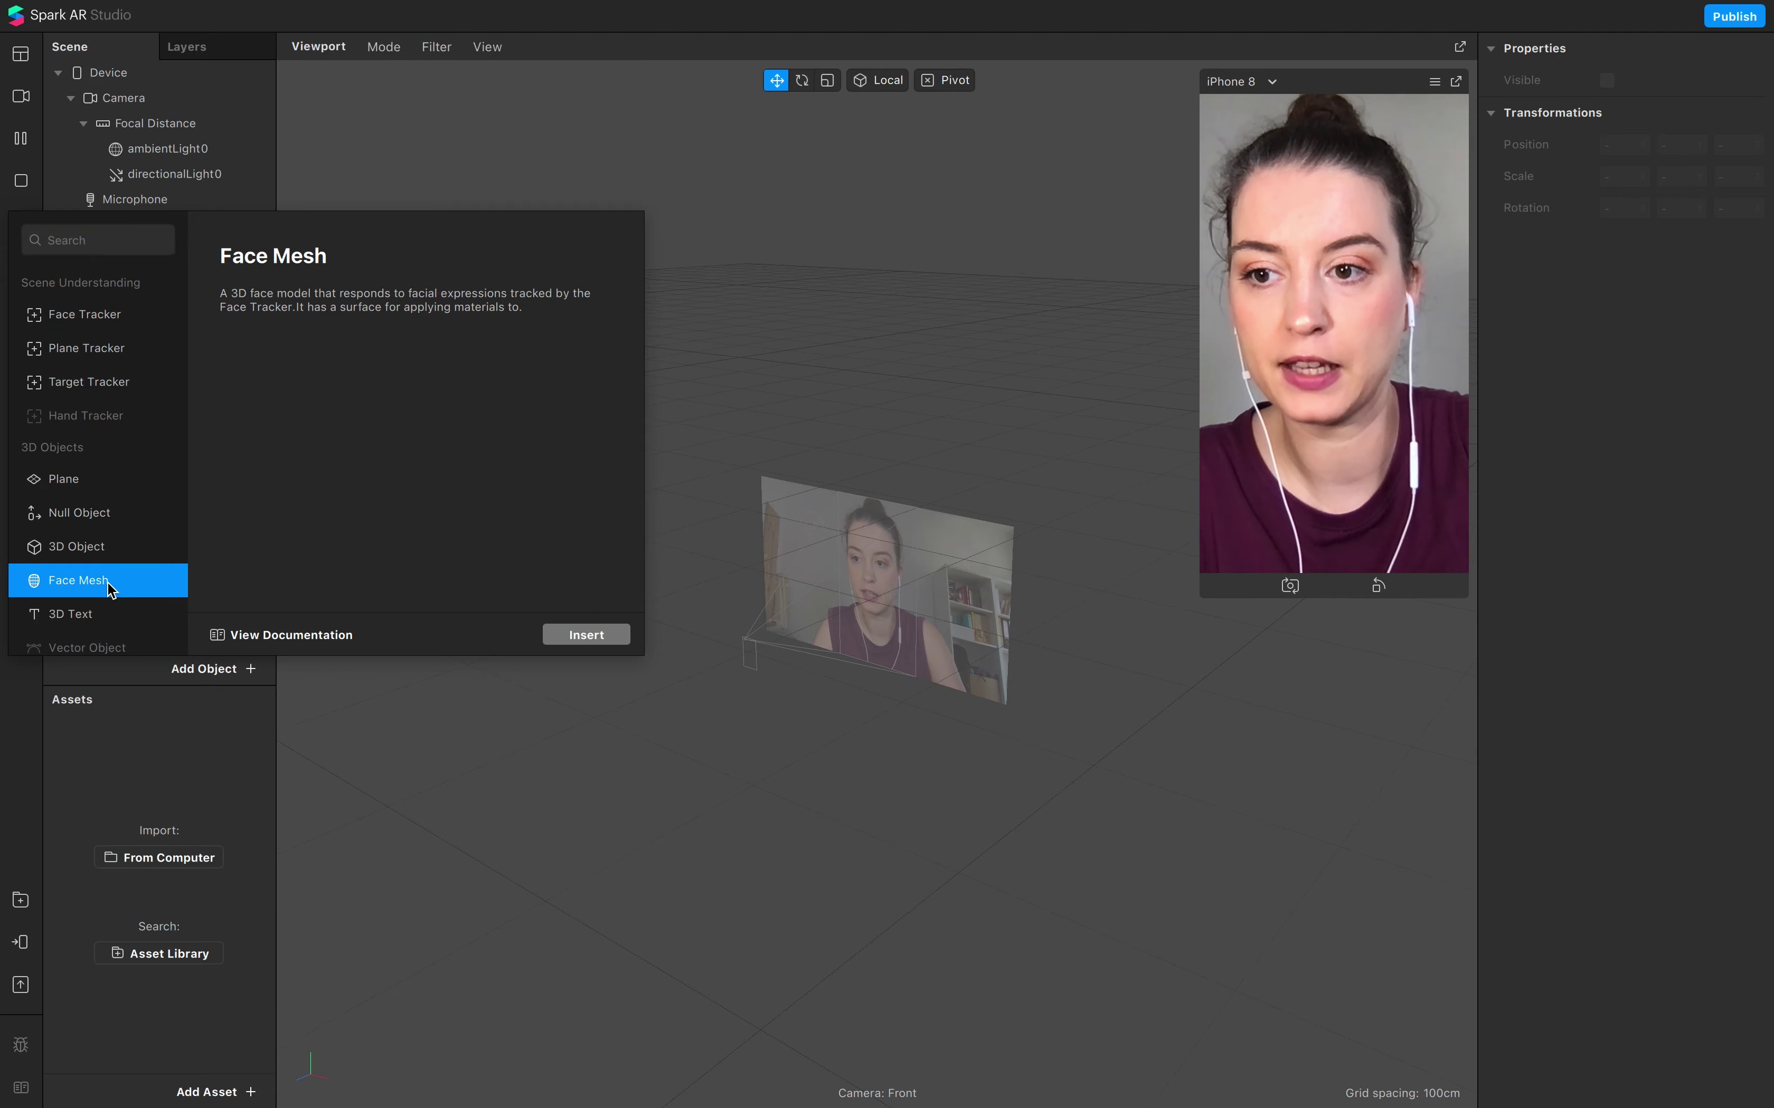
pyautogui.click(586, 635)
pyautogui.doubleClick(183, 200)
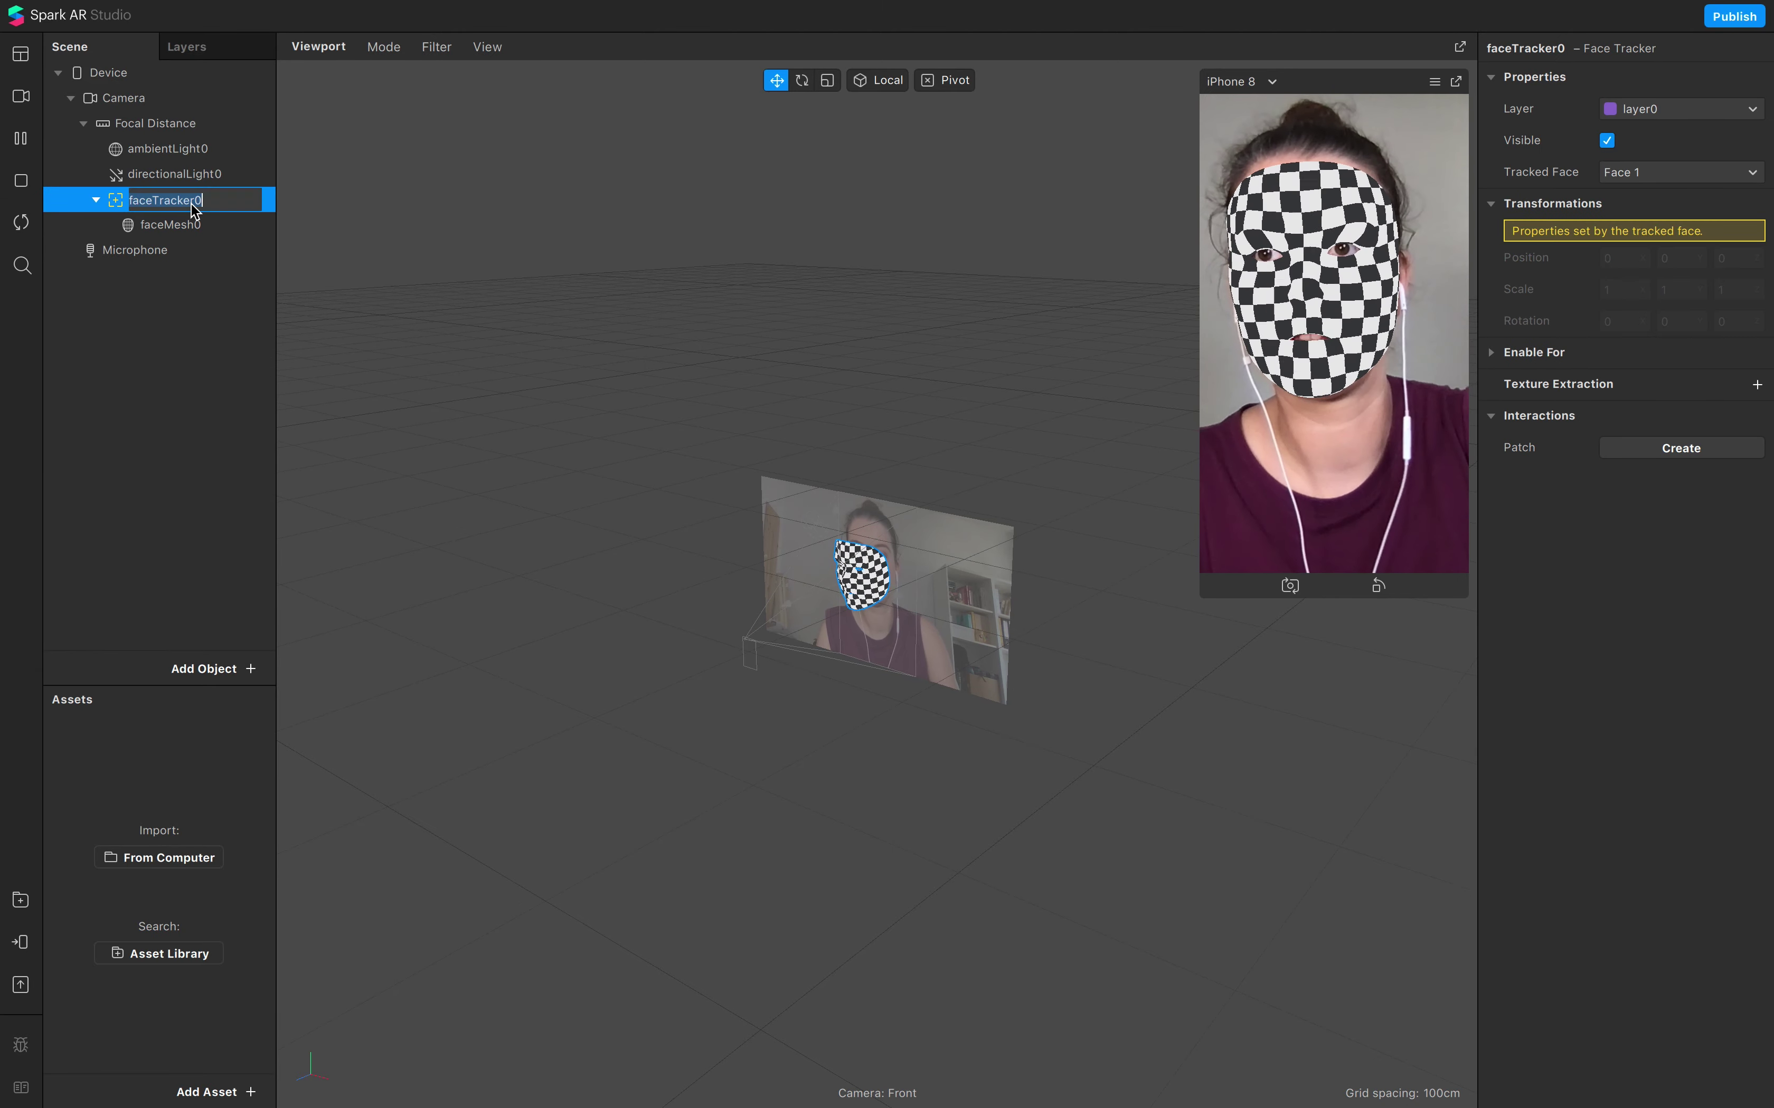
pyautogui.moveTo(203, 201); pyautogui.dragTo(194, 202)
pyautogui.write('_1')
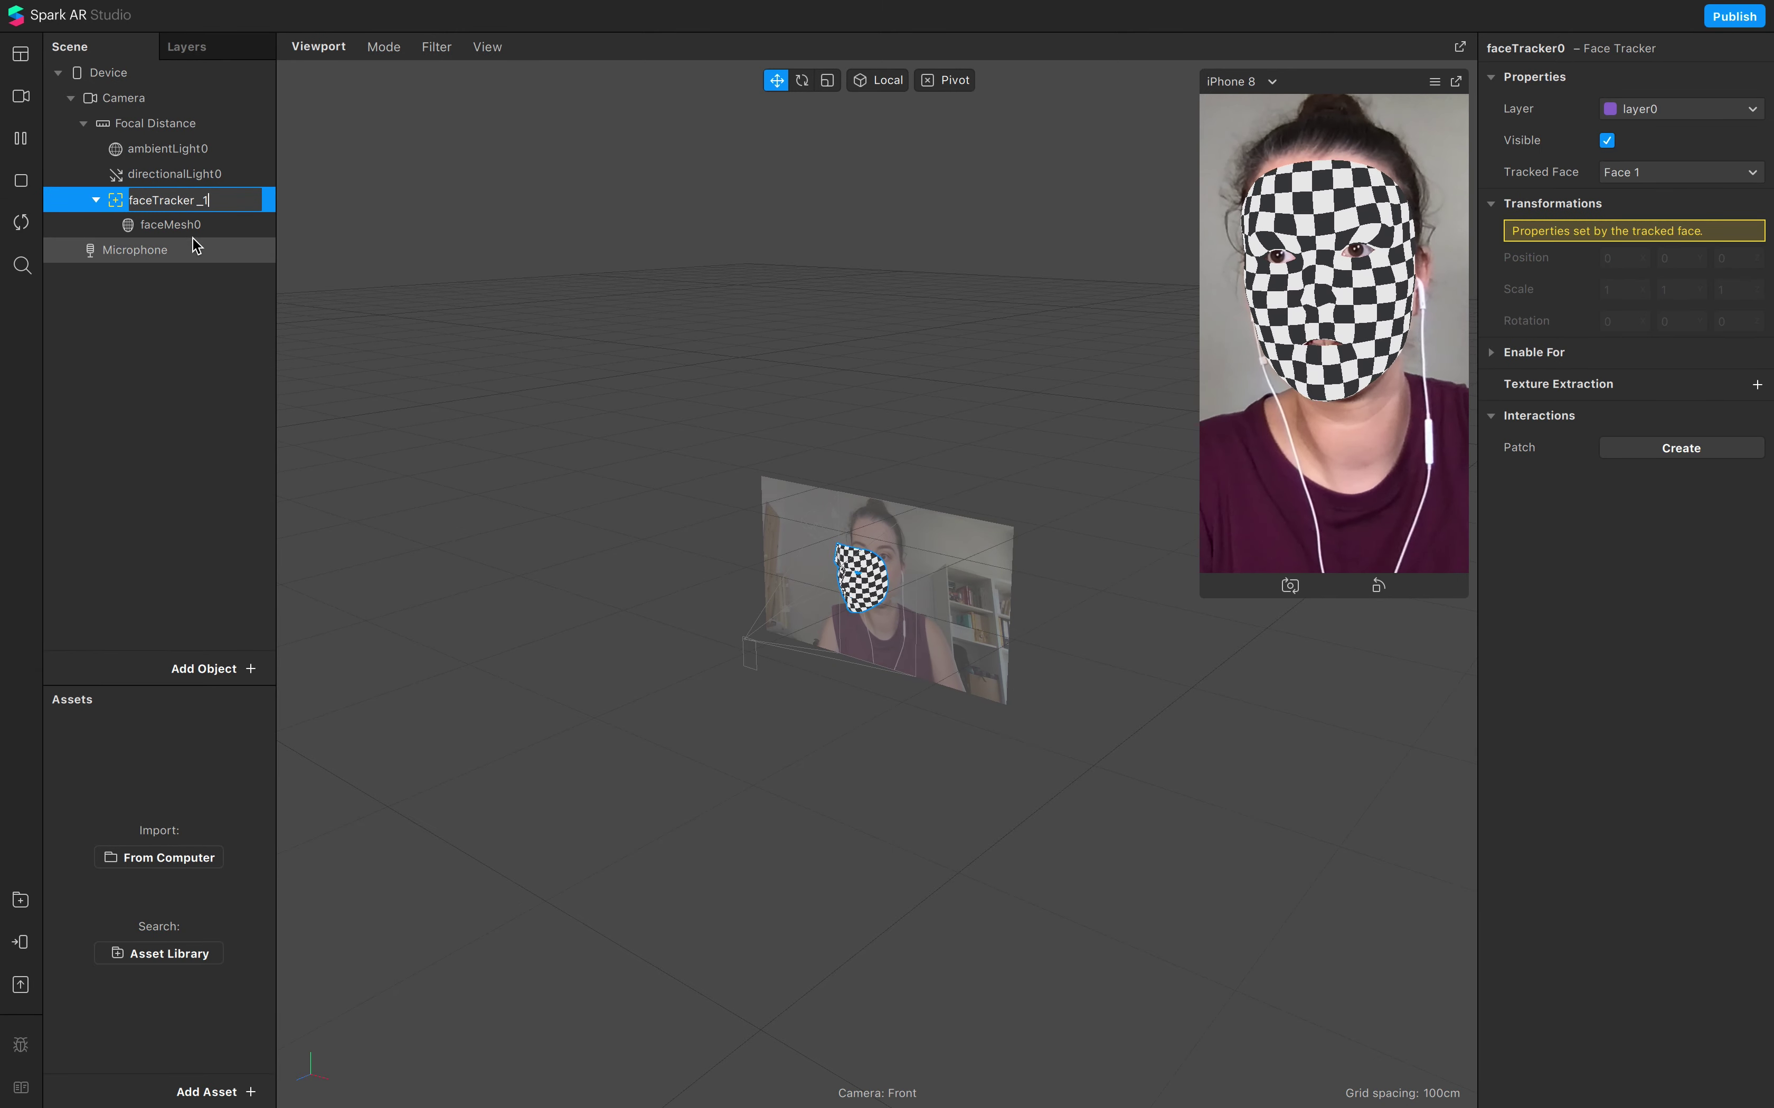
pyautogui.click(198, 225)
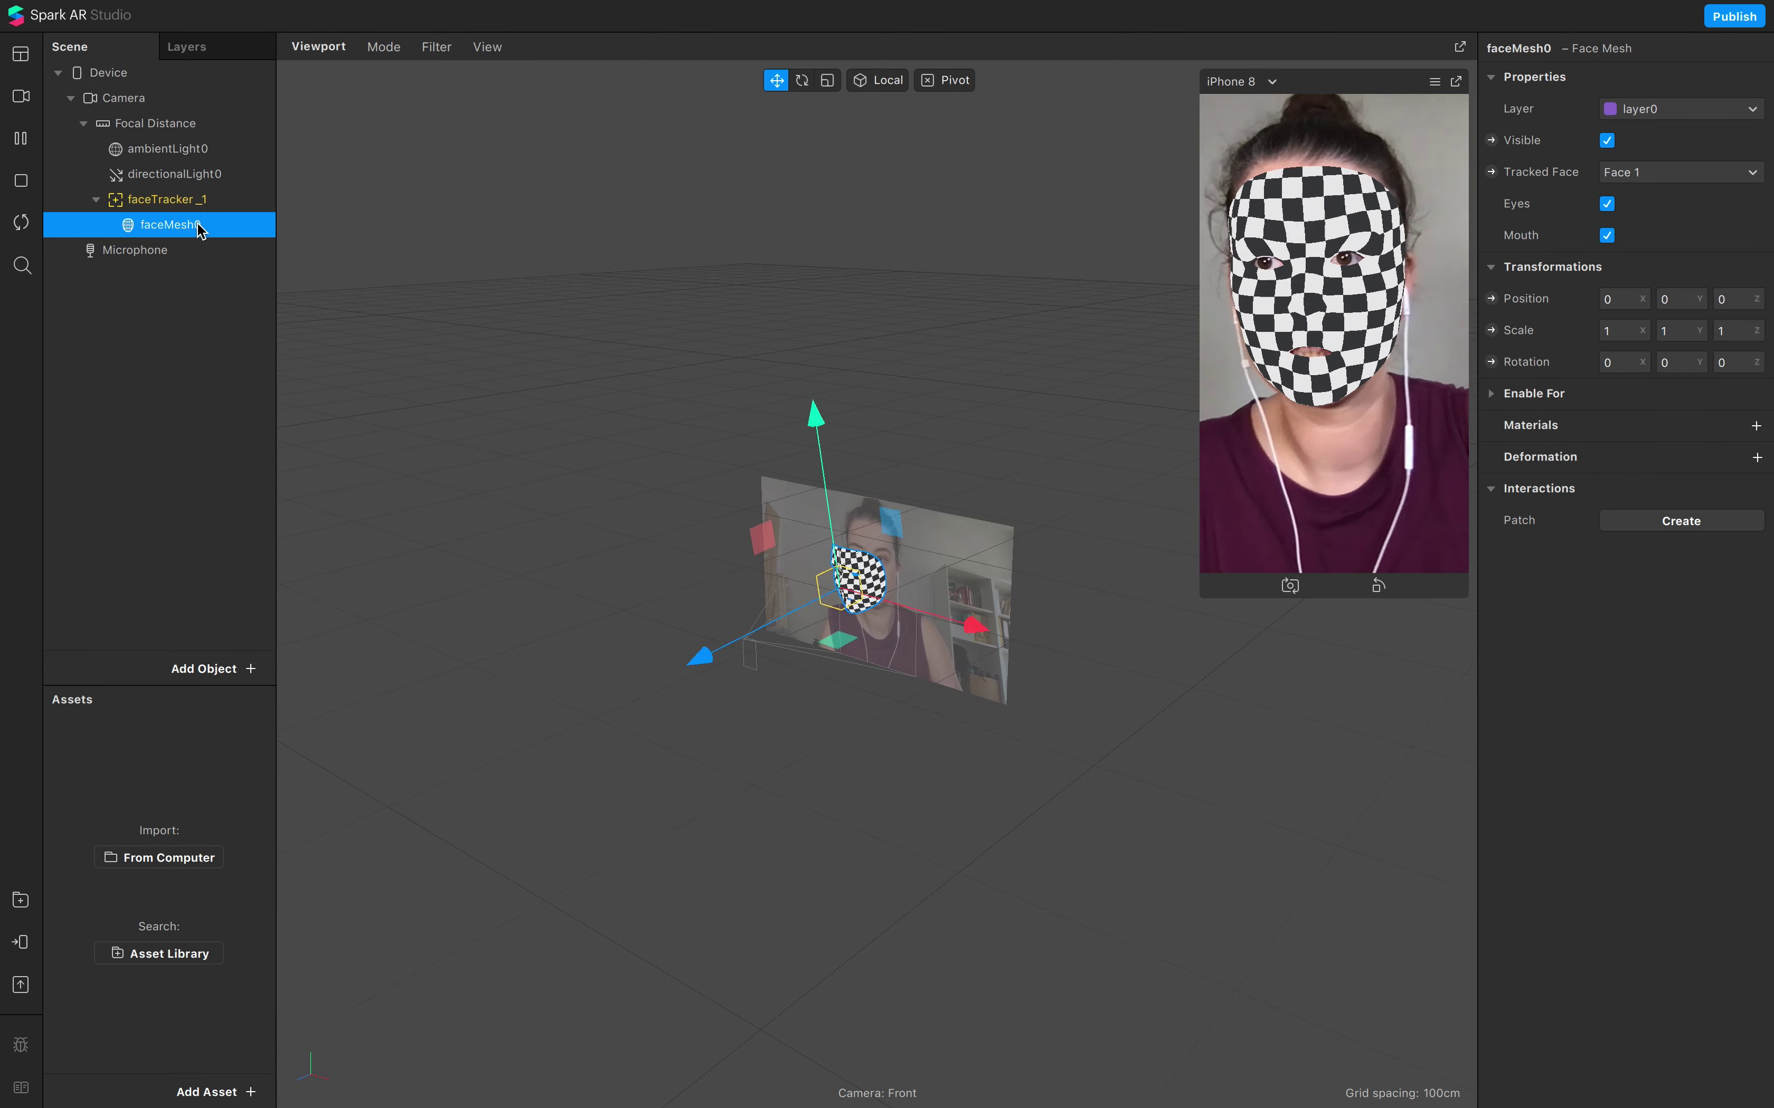
# Step: Duplicate faceTracker_1 into faceTracker_2 and begin renaming its face mesh
pyautogui.click(168, 200)
pyautogui.click(95, 200)
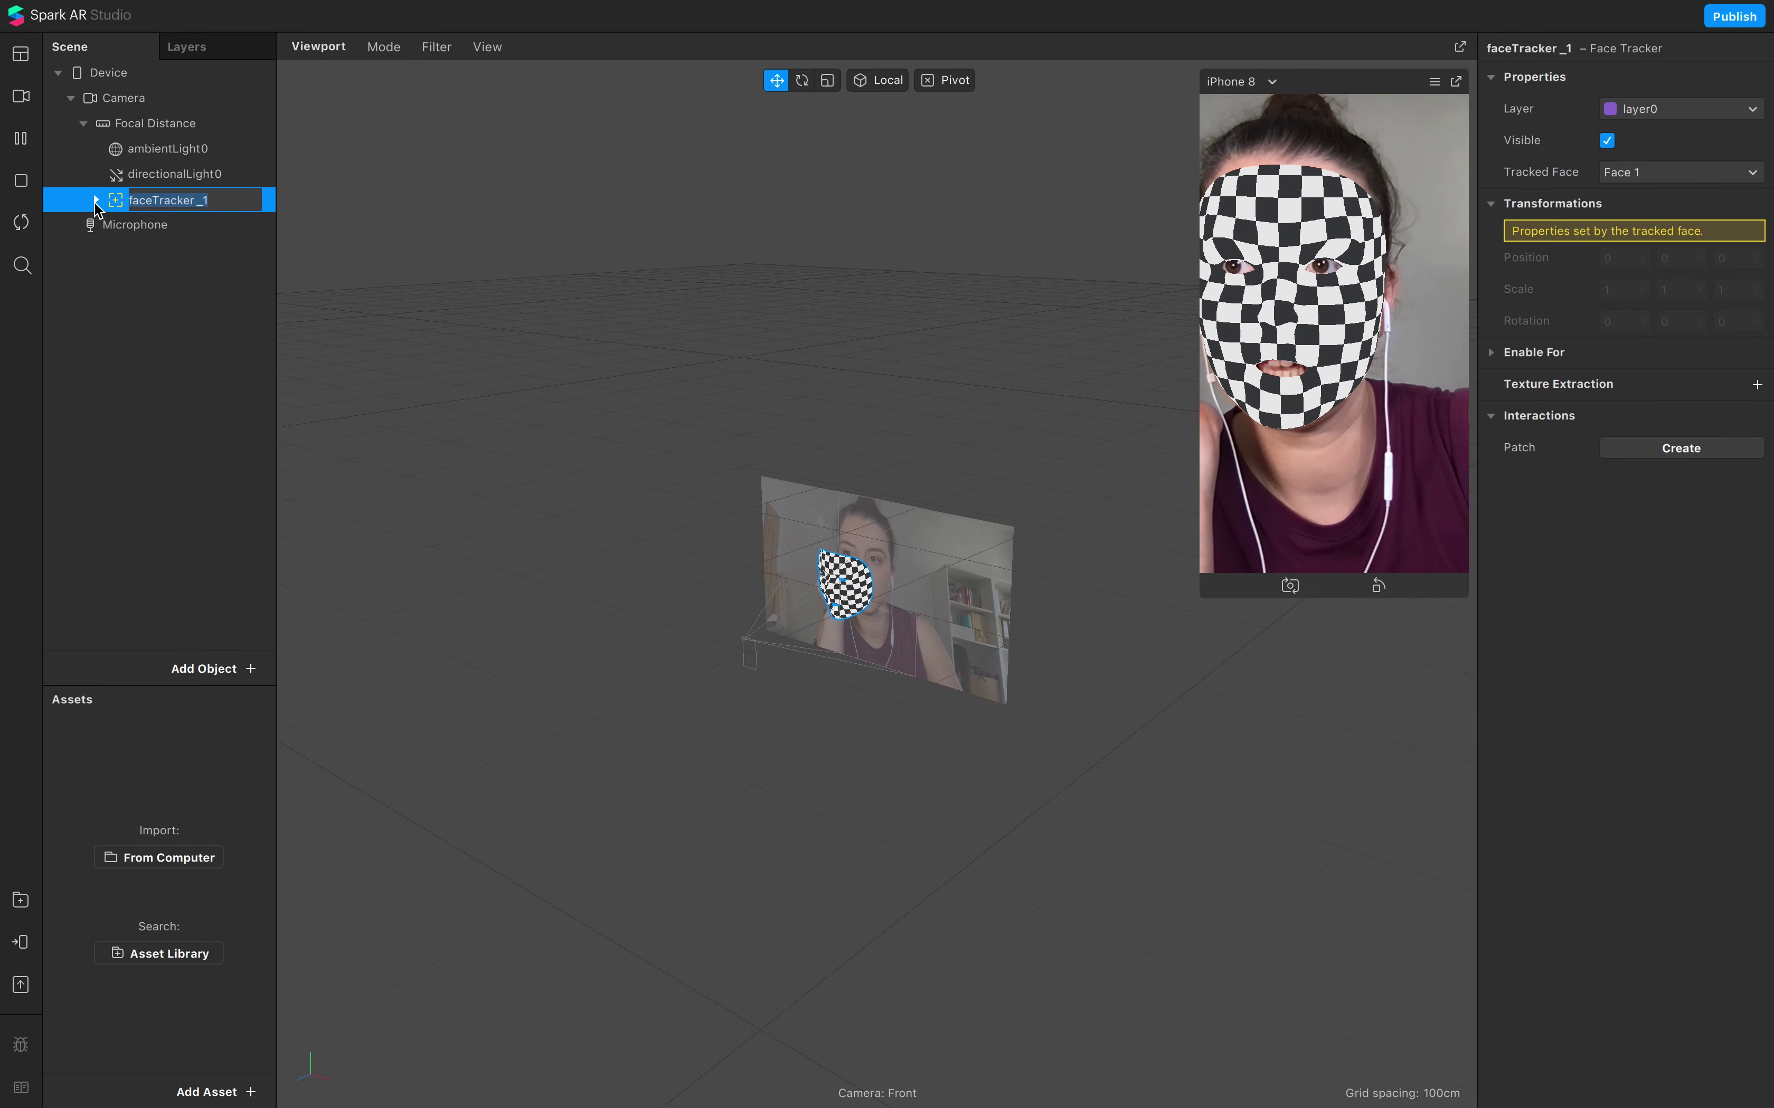
pyautogui.rightClick(100, 209)
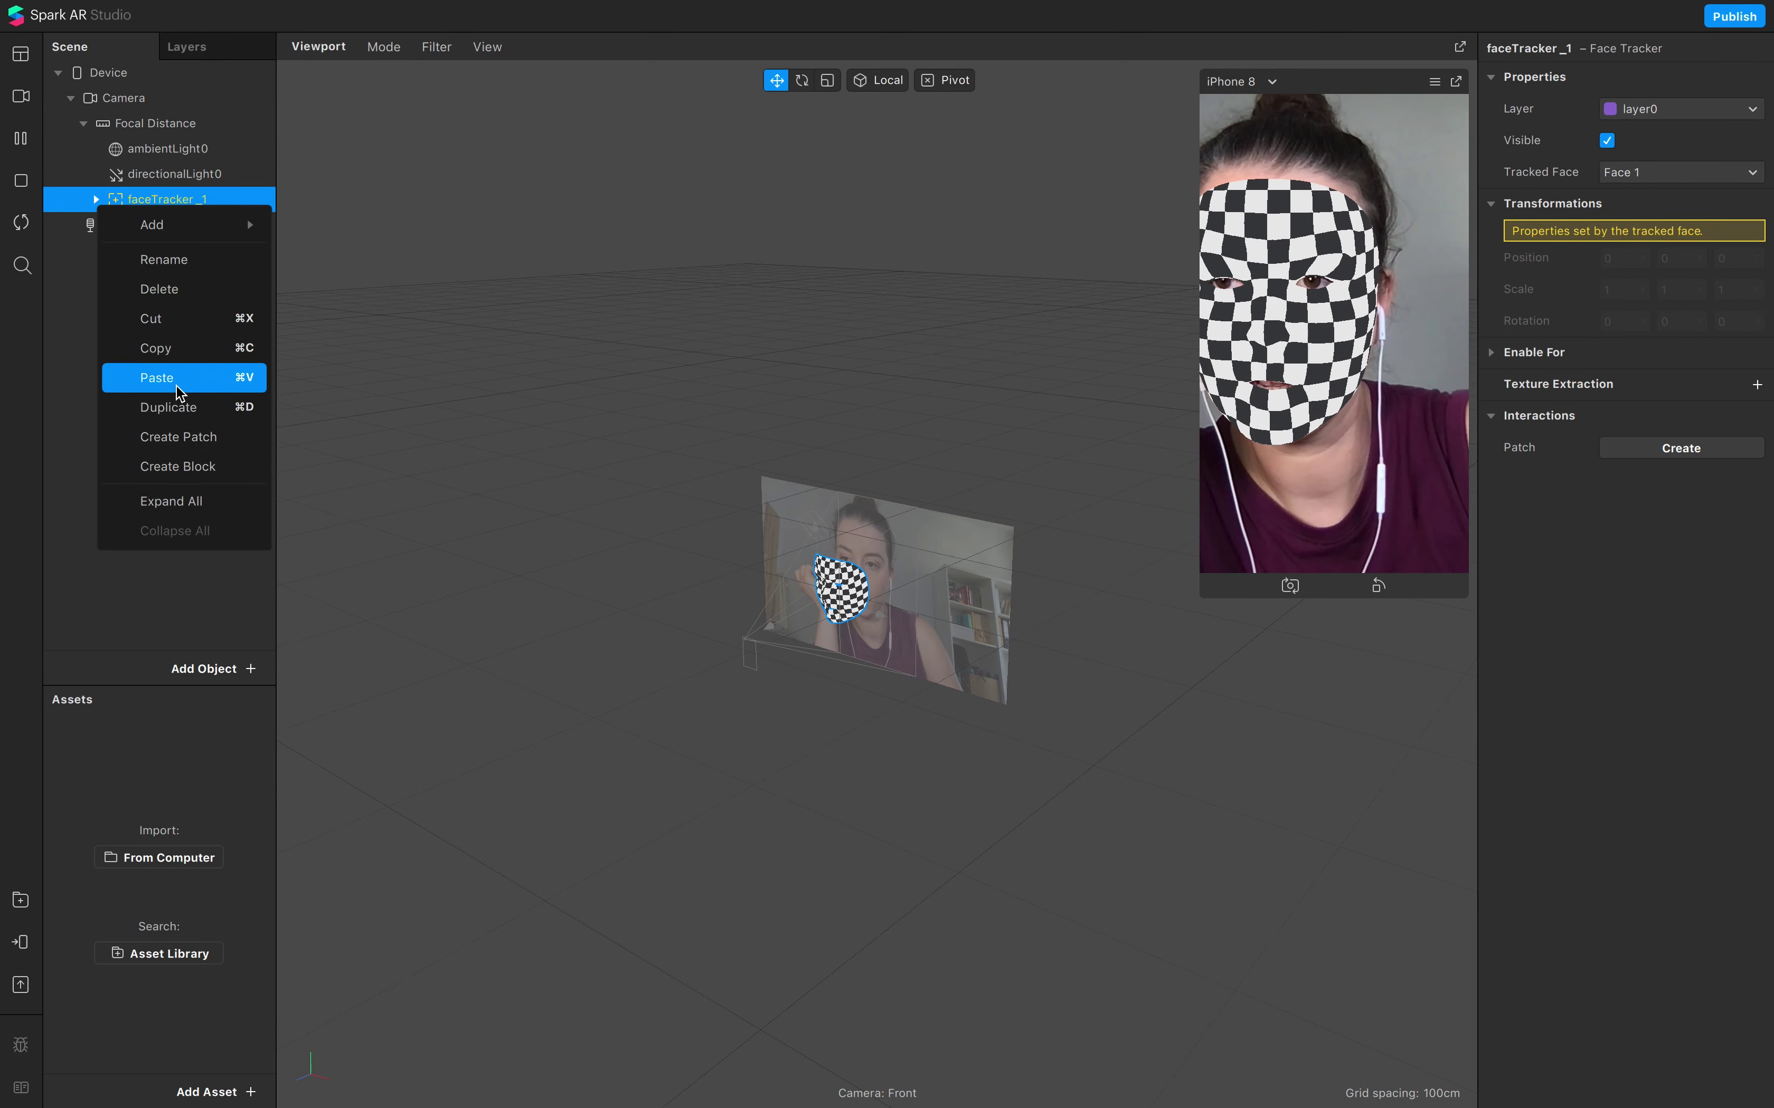
pyautogui.click(181, 349)
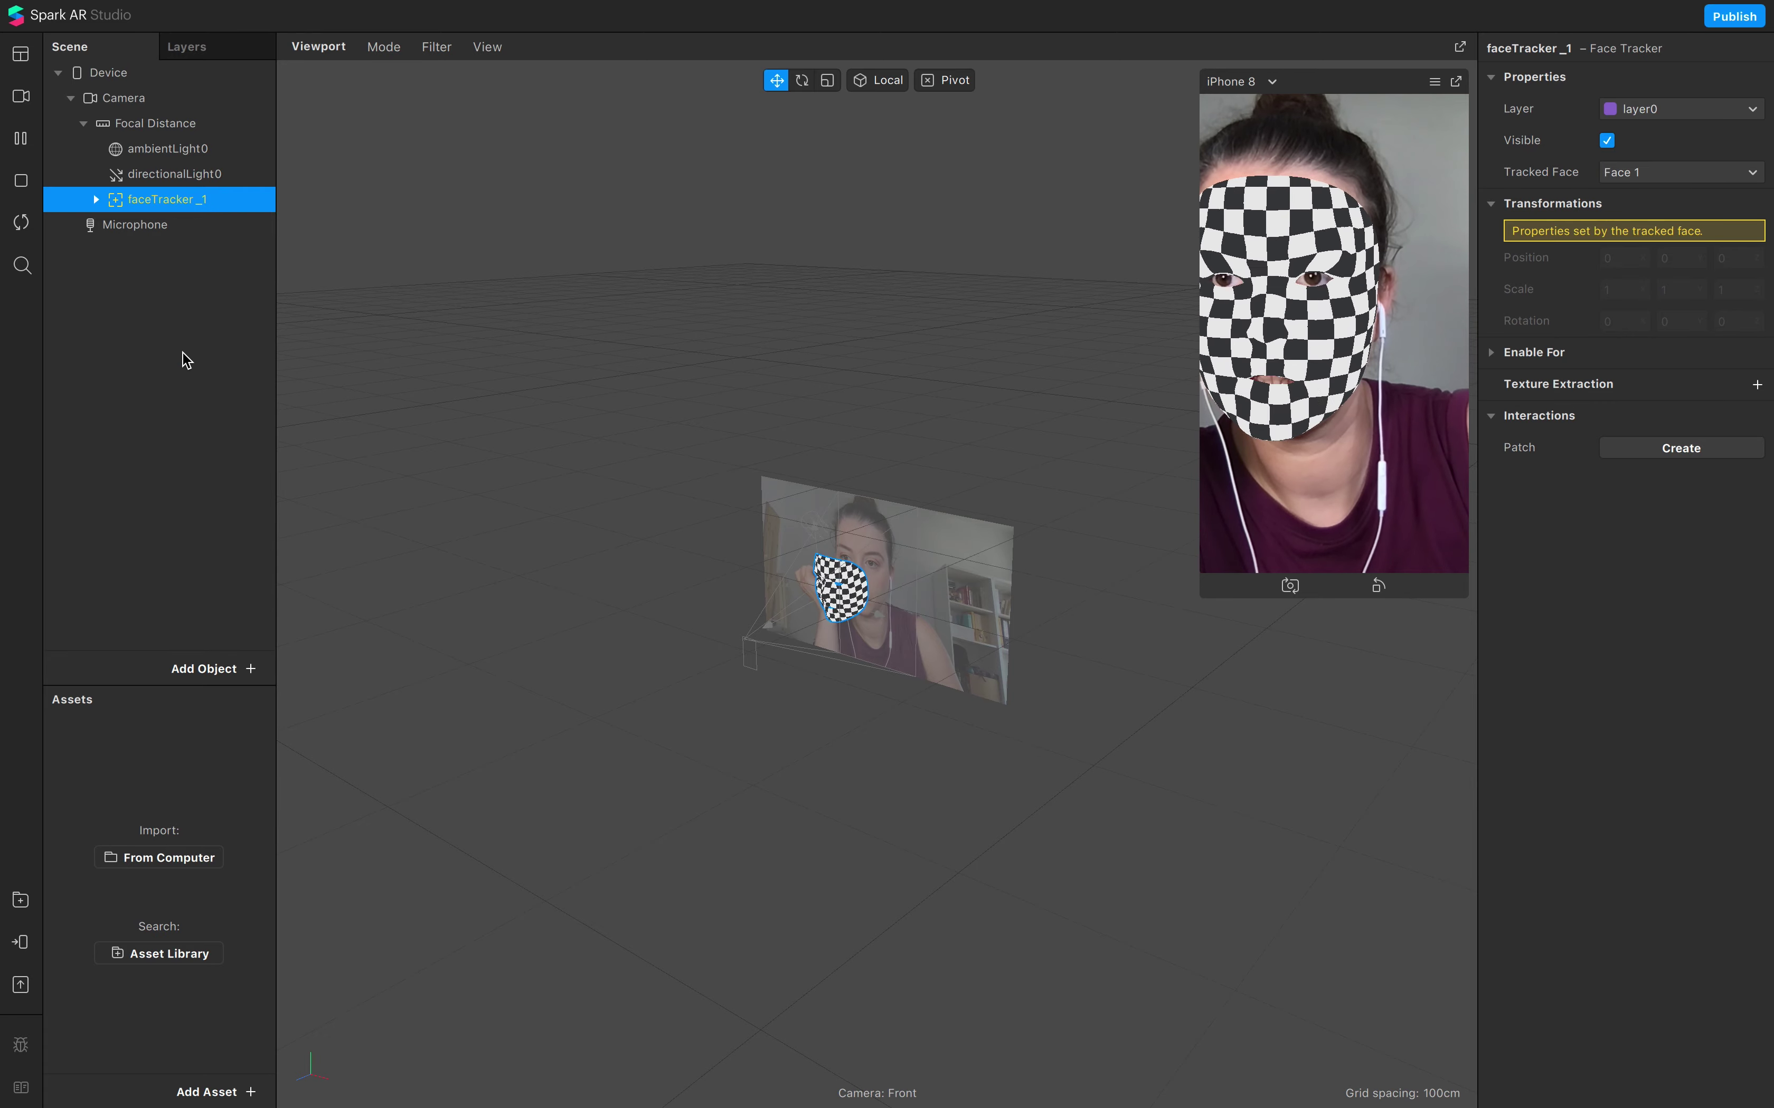
pyautogui.rightClick(94, 202)
pyautogui.click(164, 405)
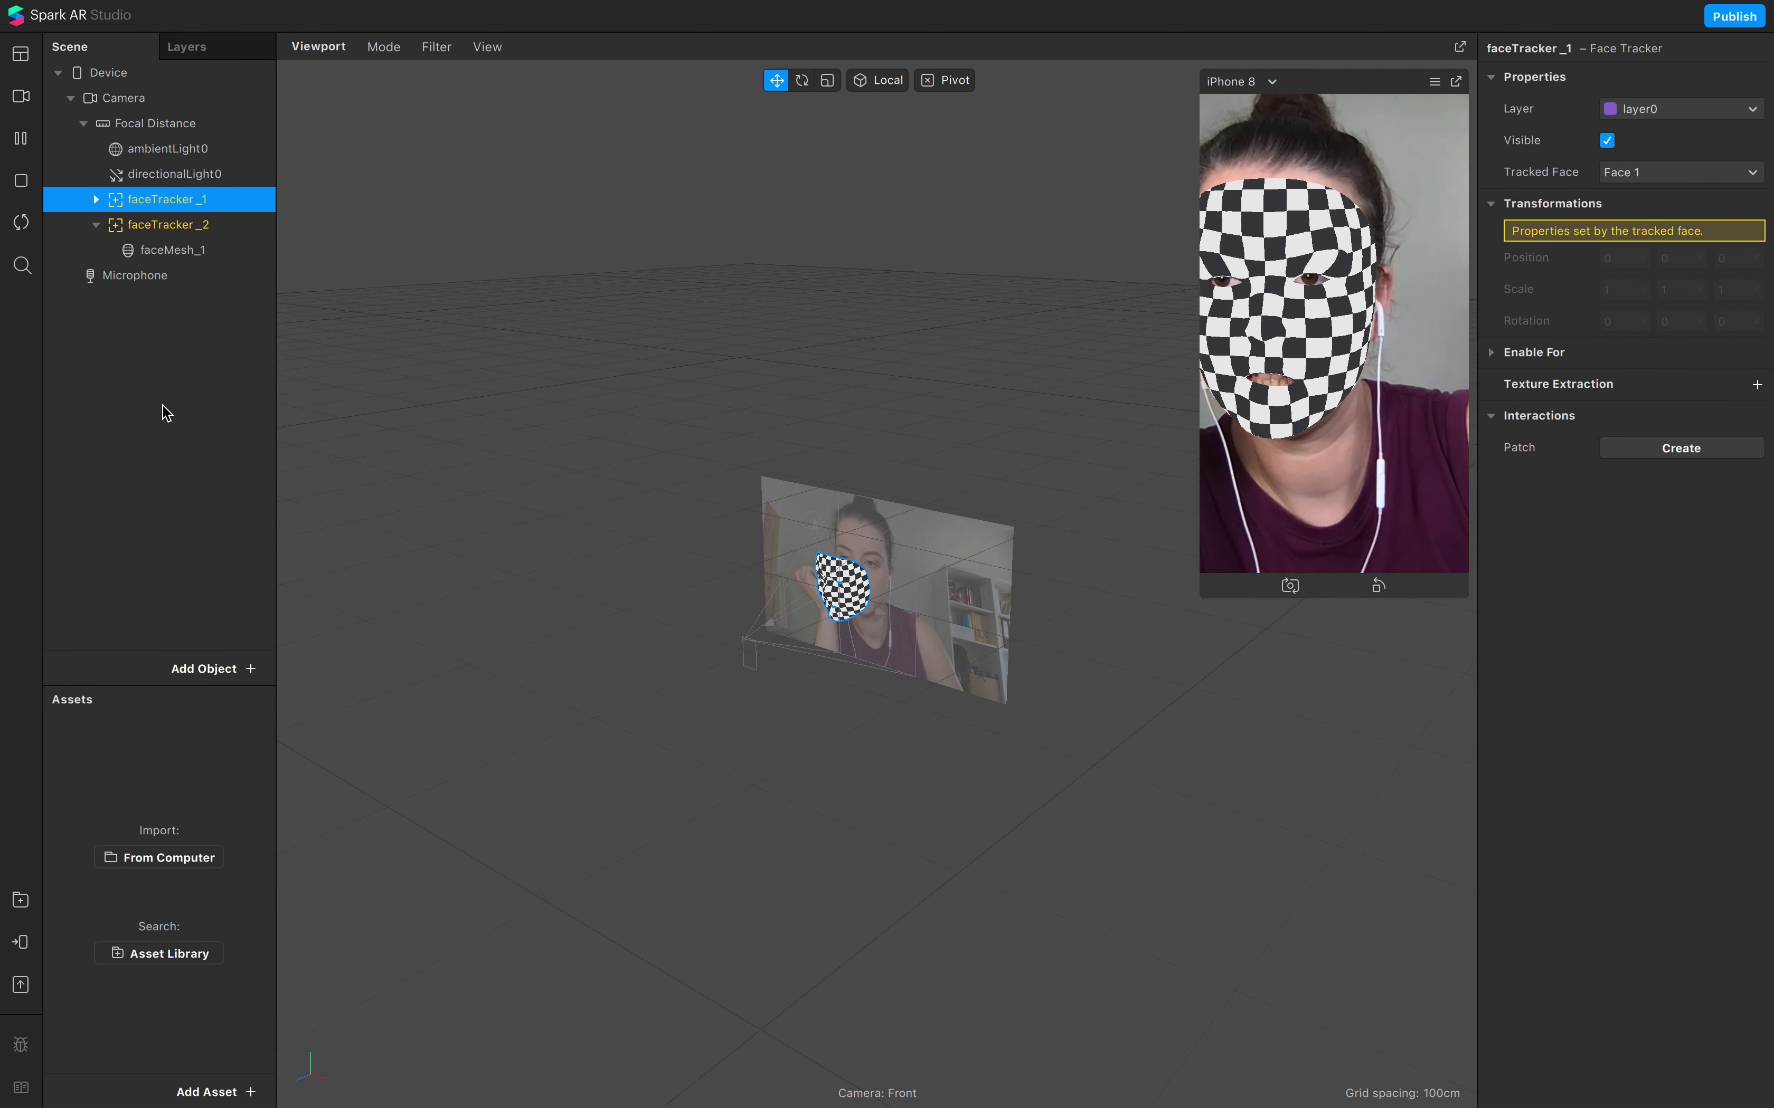
pyautogui.click(194, 226)
pyautogui.doubleClick(209, 253)
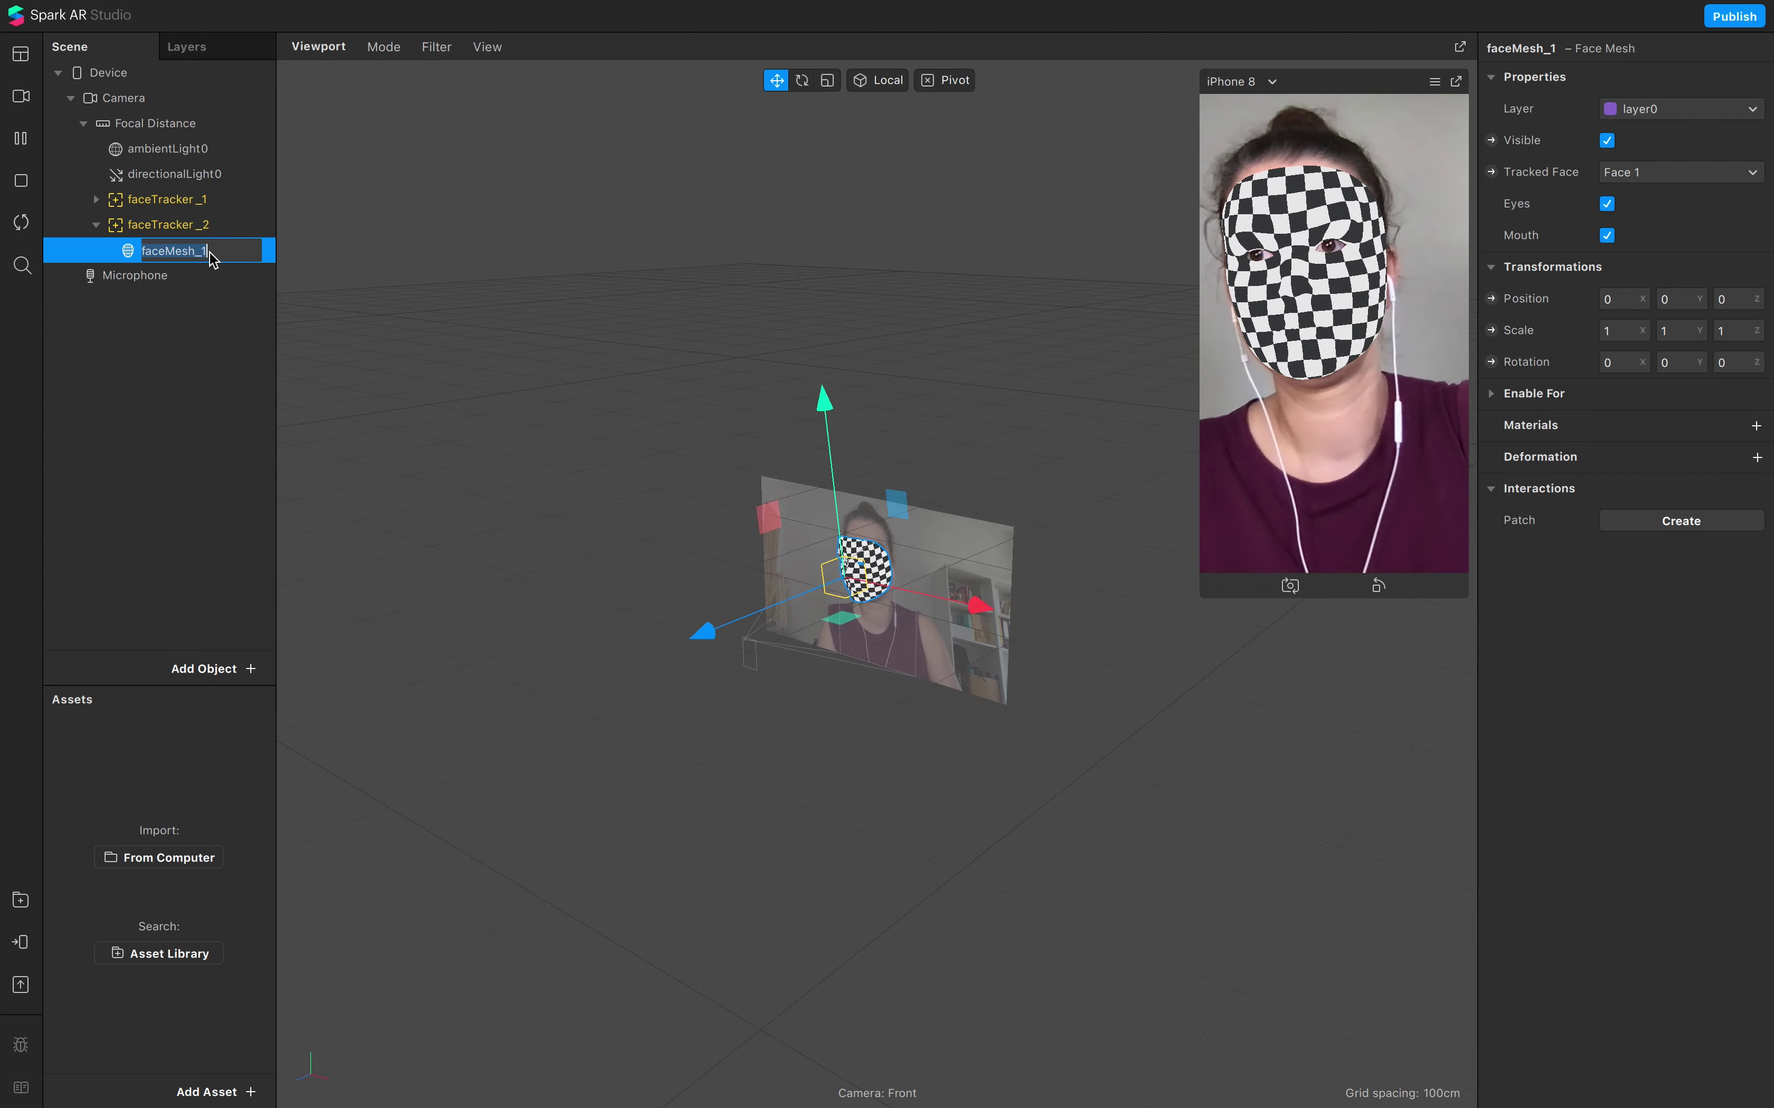
# Step: Name the copied mesh faceMesh_2 and preview the scene on the two-person video
pyautogui.write('faceMesh_2')
pyautogui.click(164, 225)
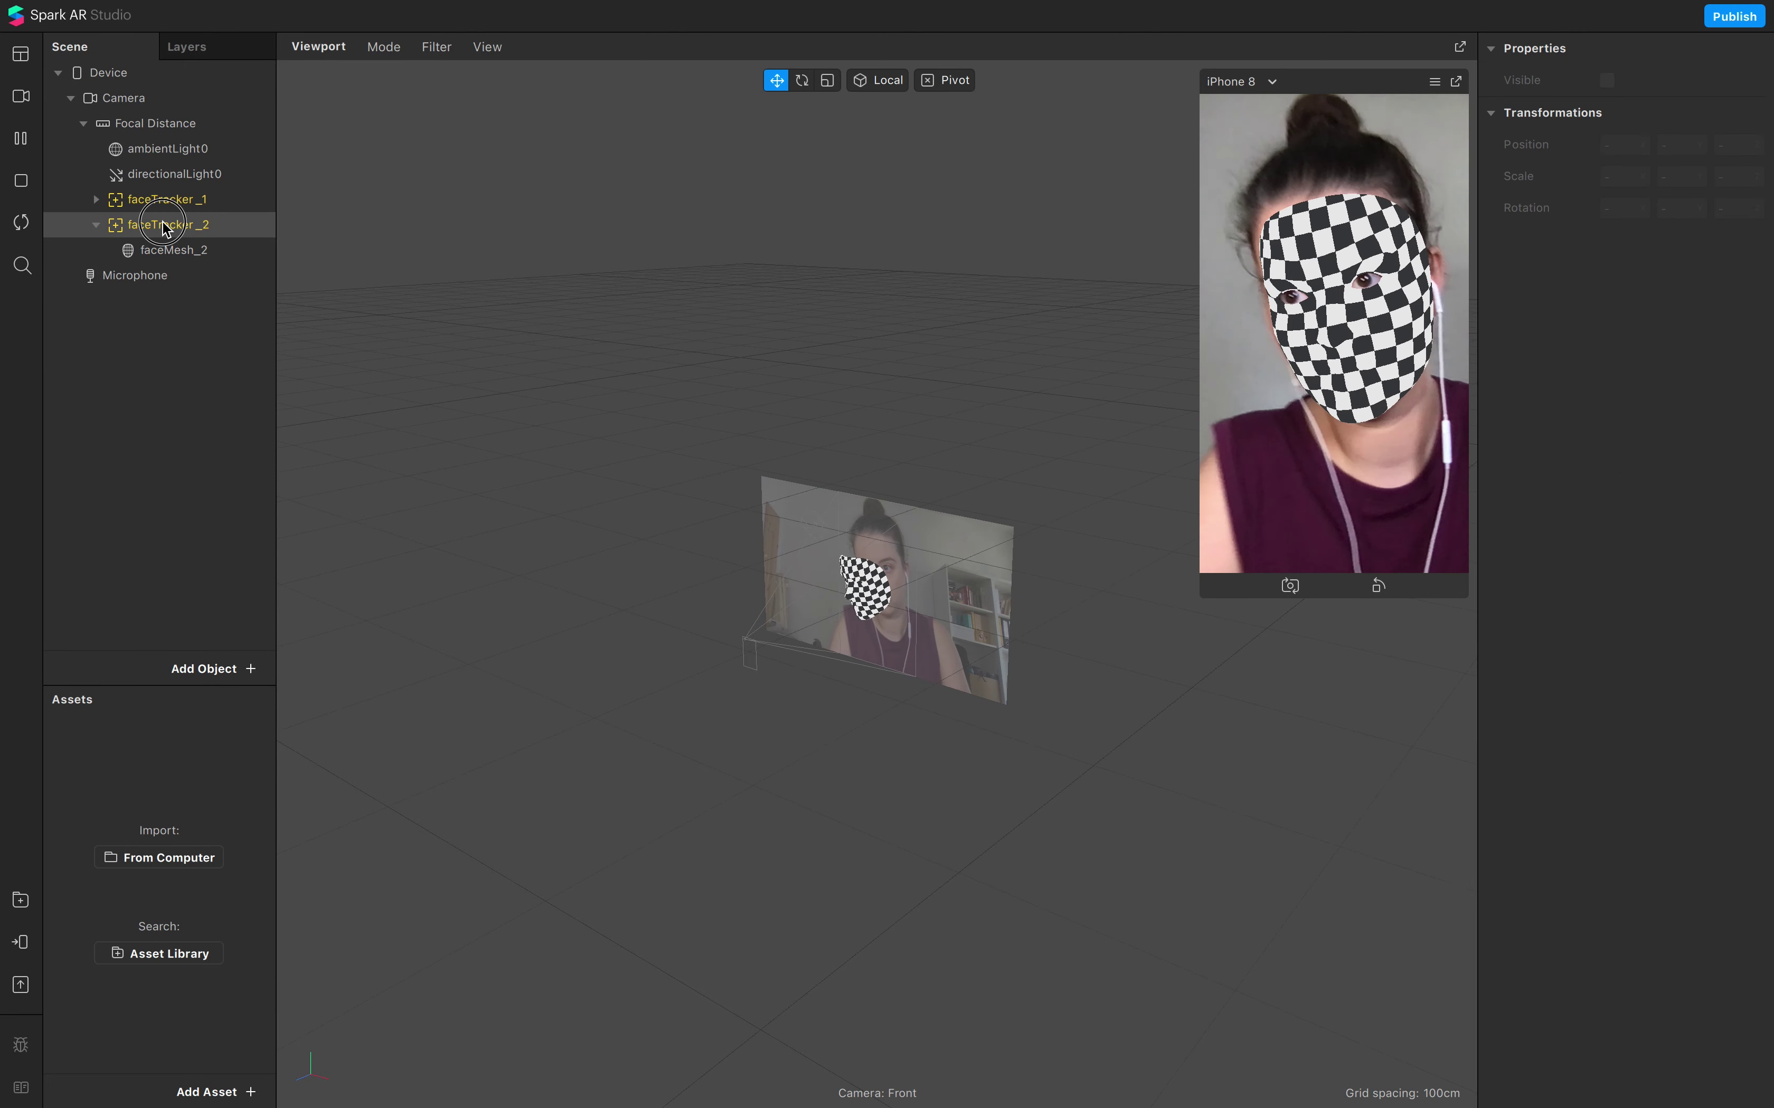
pyautogui.click(20, 96)
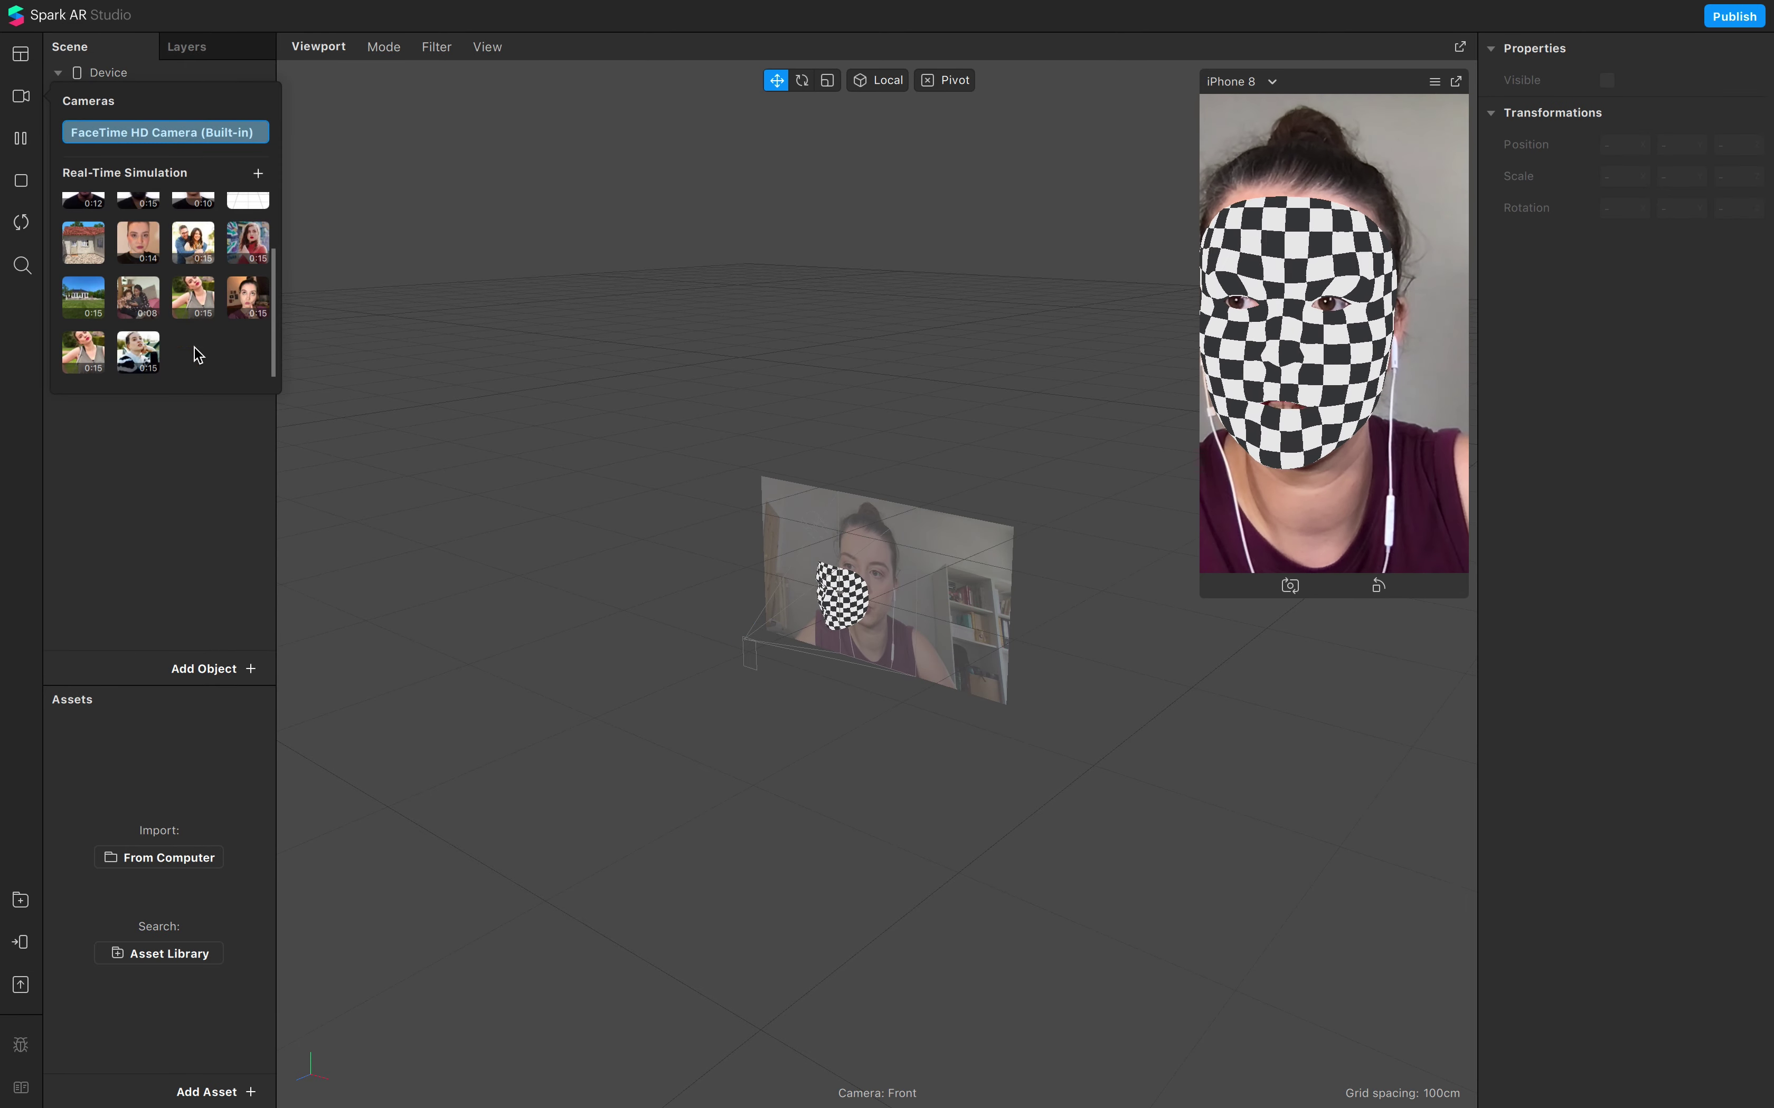
pyautogui.click(144, 299)
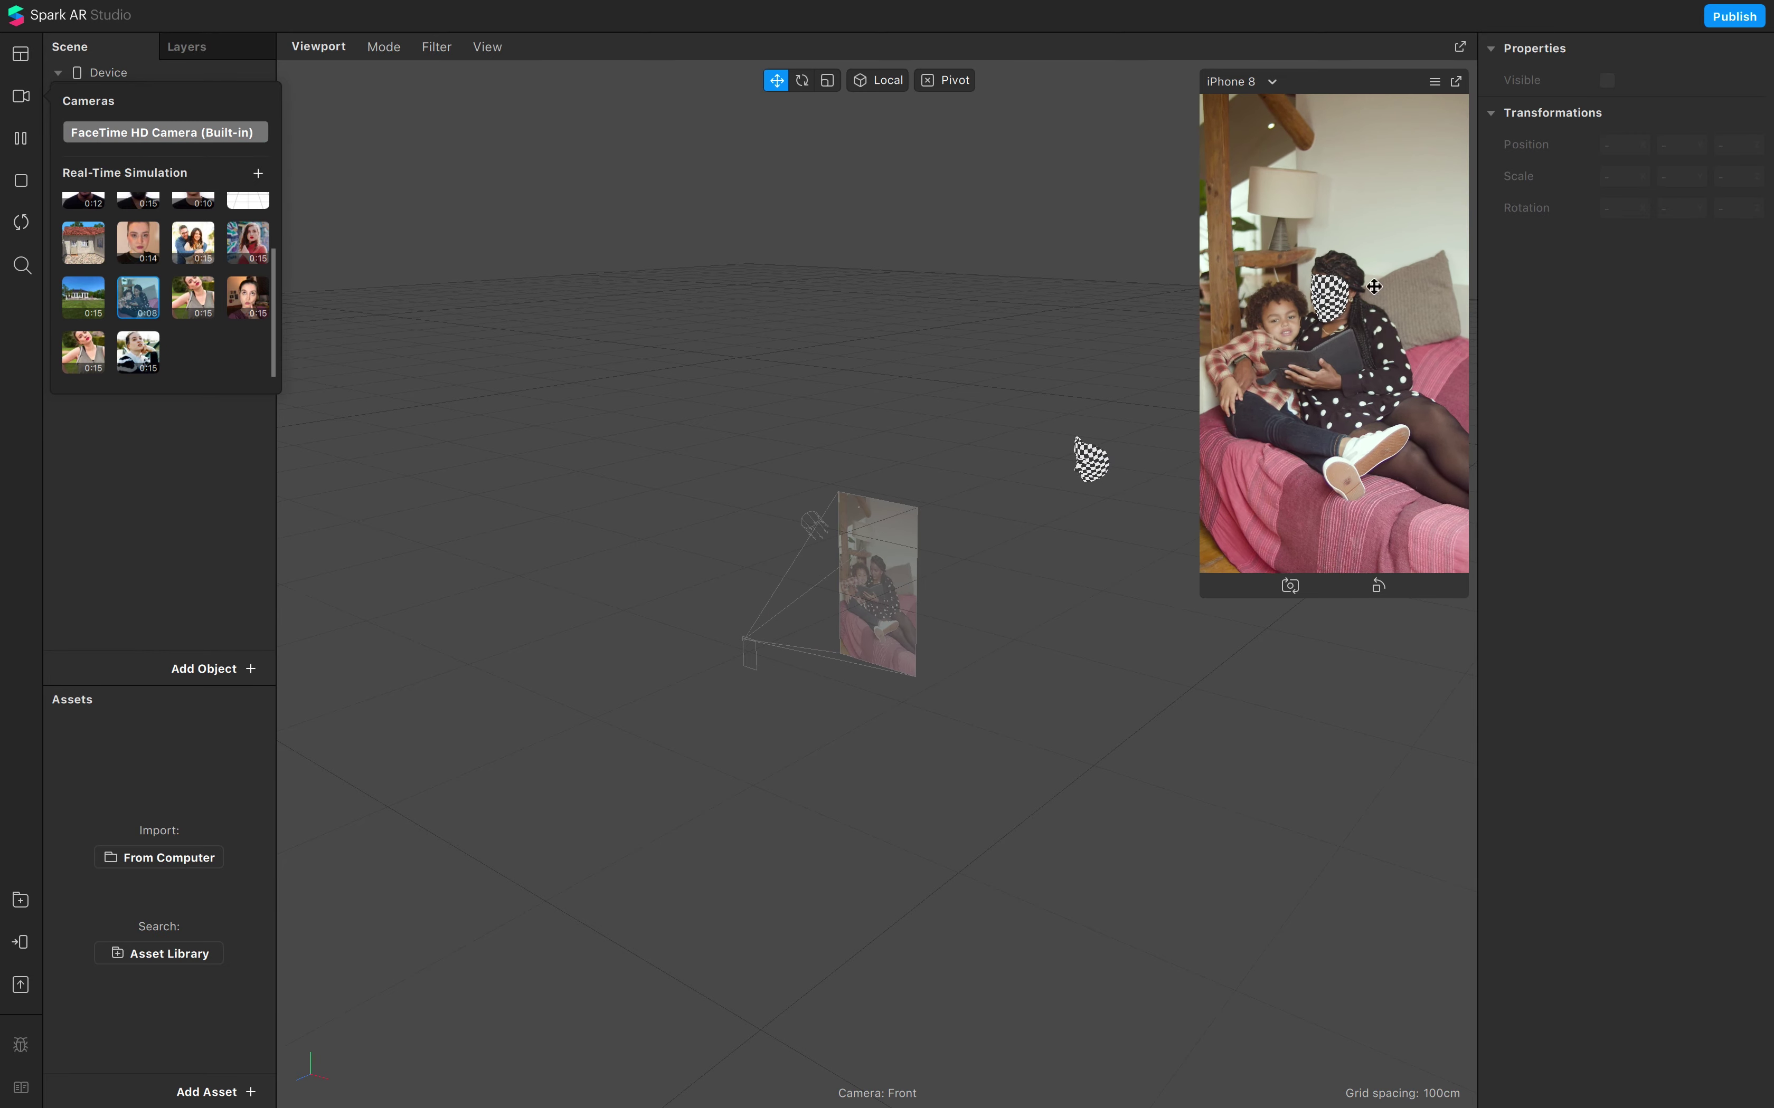
pyautogui.click(121, 198)
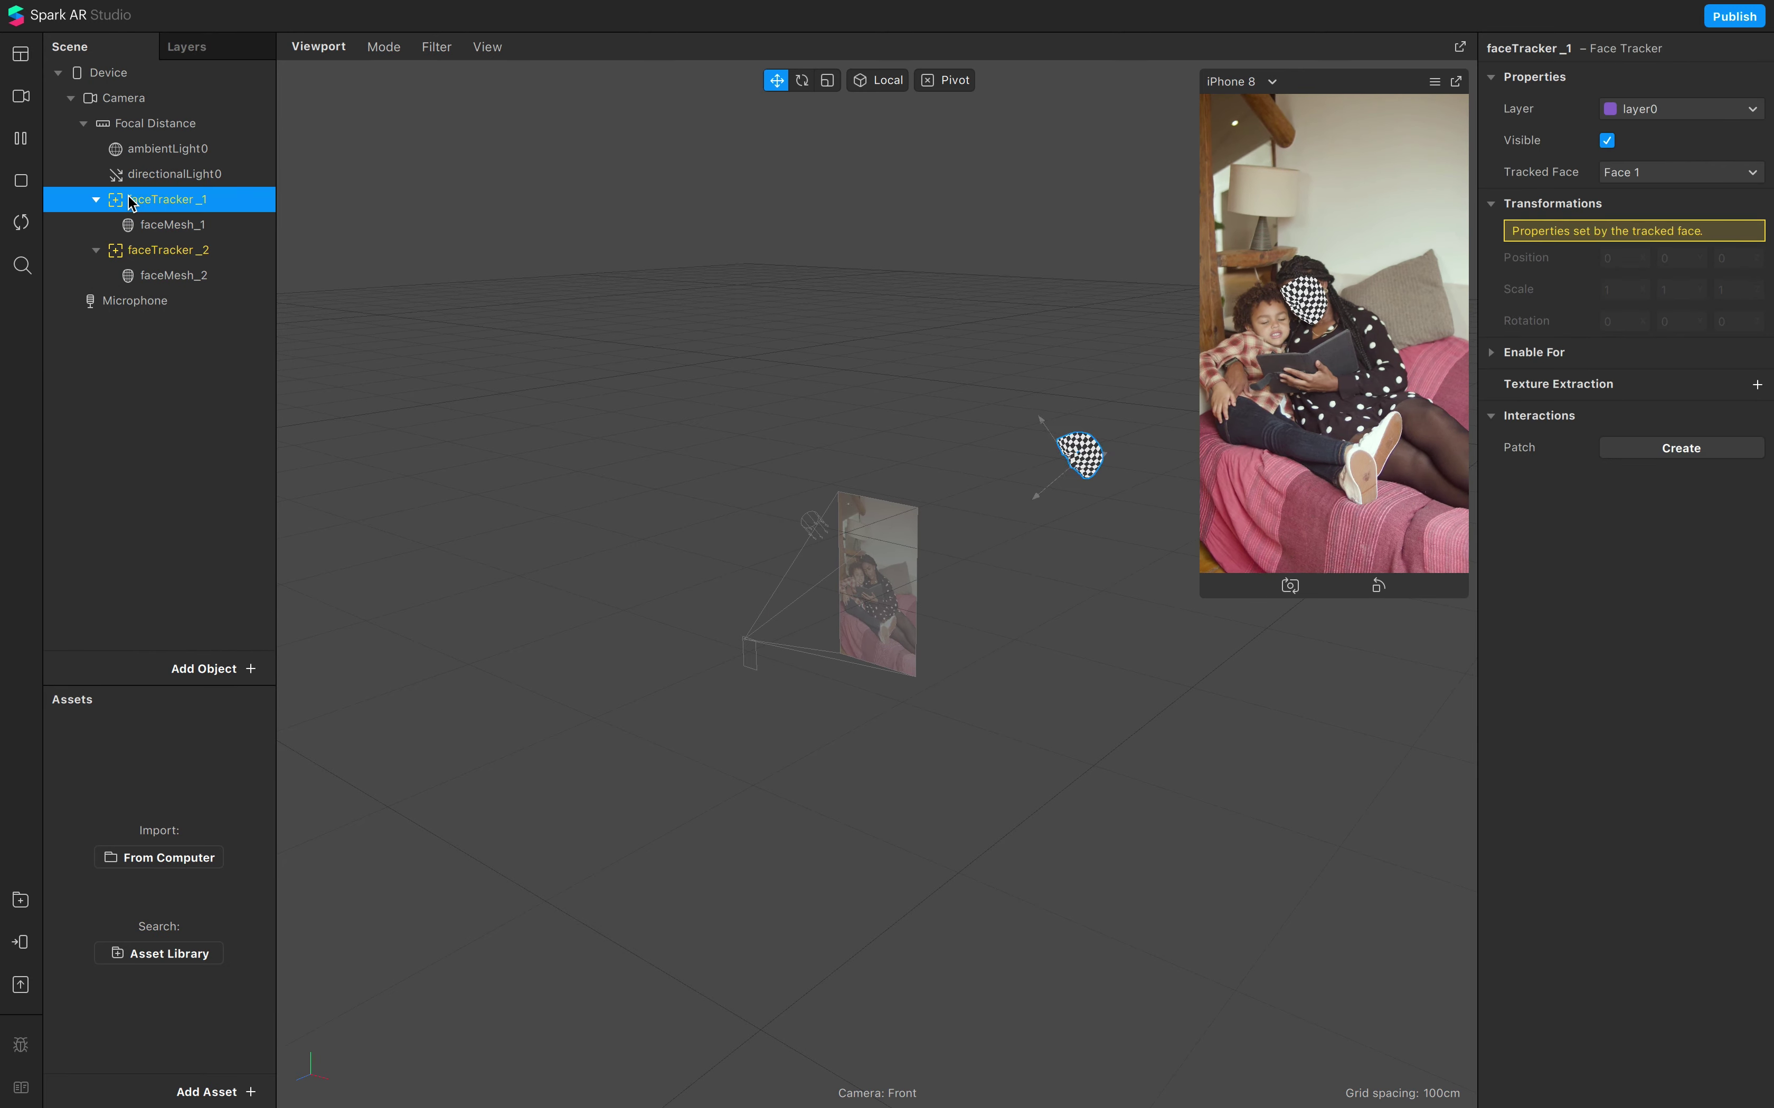
# Step: Set both faceTracker_2 and faceMesh_2 to follow Face 2
pyautogui.click(165, 251)
pyautogui.click(175, 224)
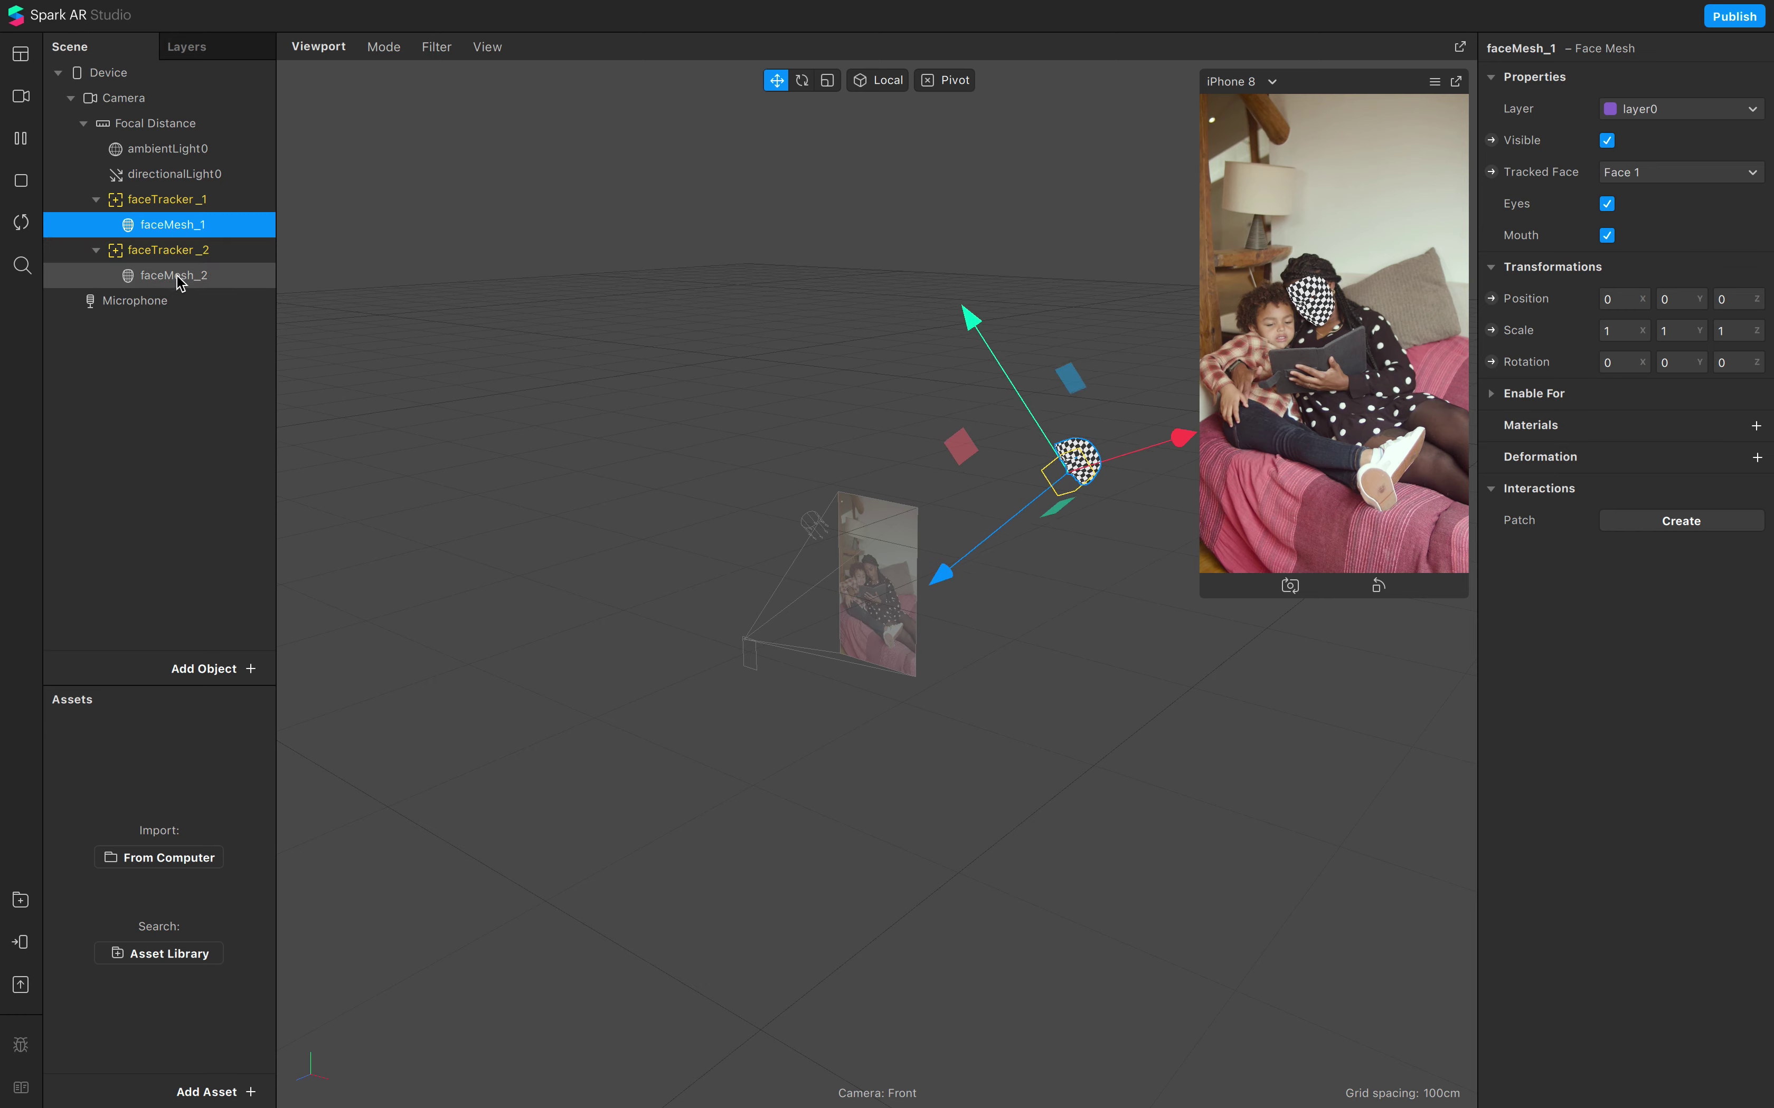
pyautogui.click(176, 277)
pyautogui.click(176, 252)
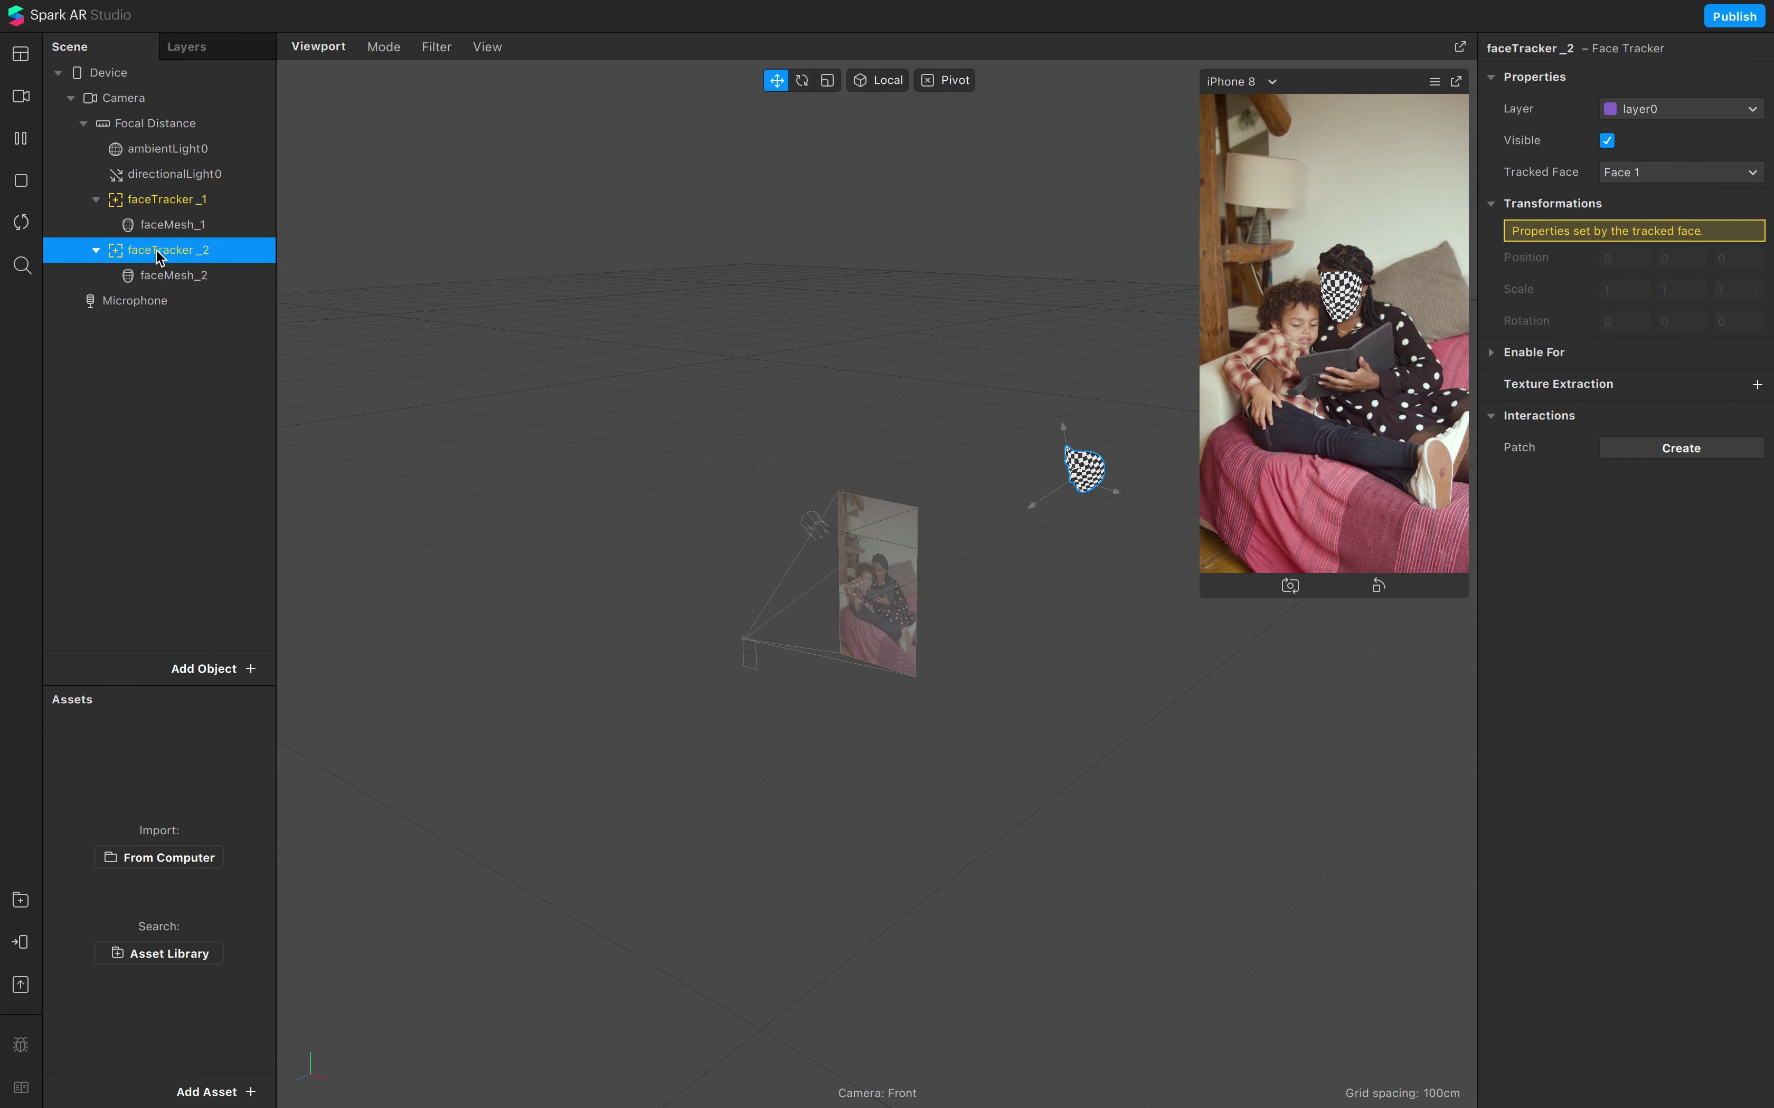
pyautogui.click(1662, 173)
pyautogui.click(1668, 198)
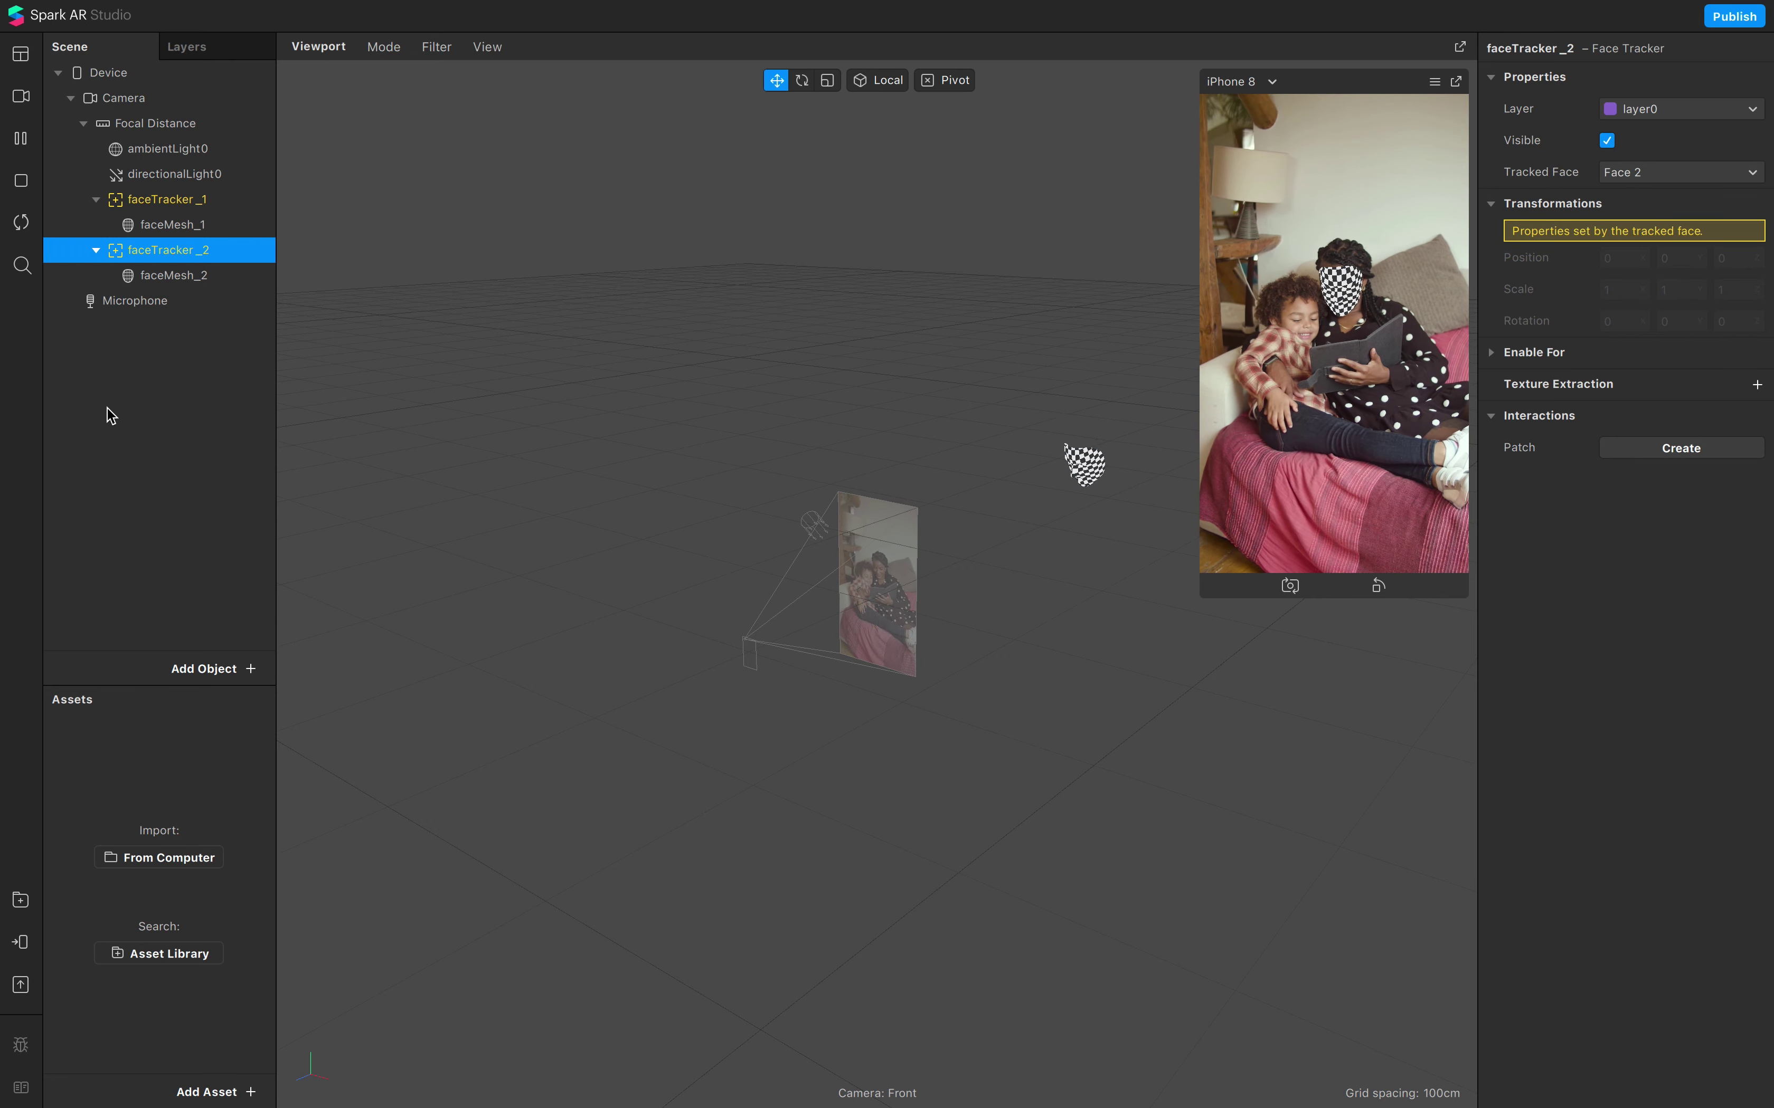
pyautogui.click(213, 277)
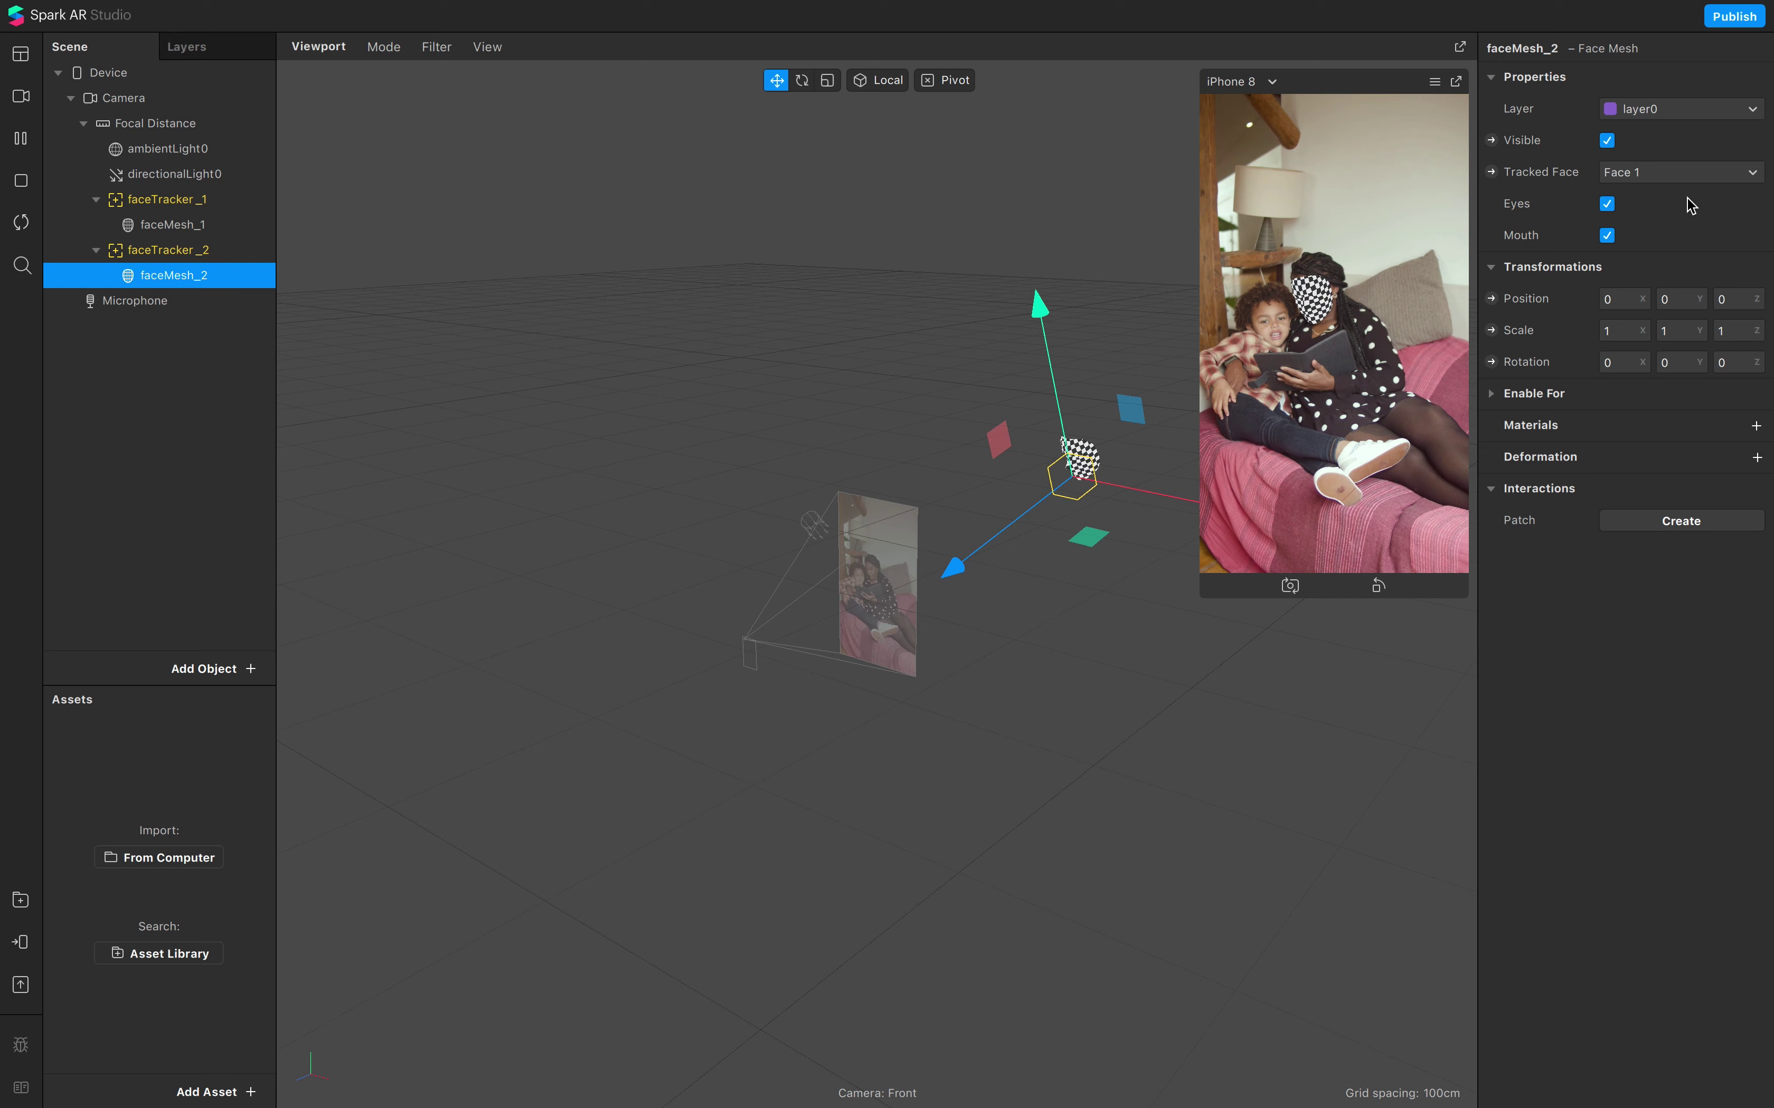
pyautogui.click(1608, 176)
pyautogui.click(1643, 202)
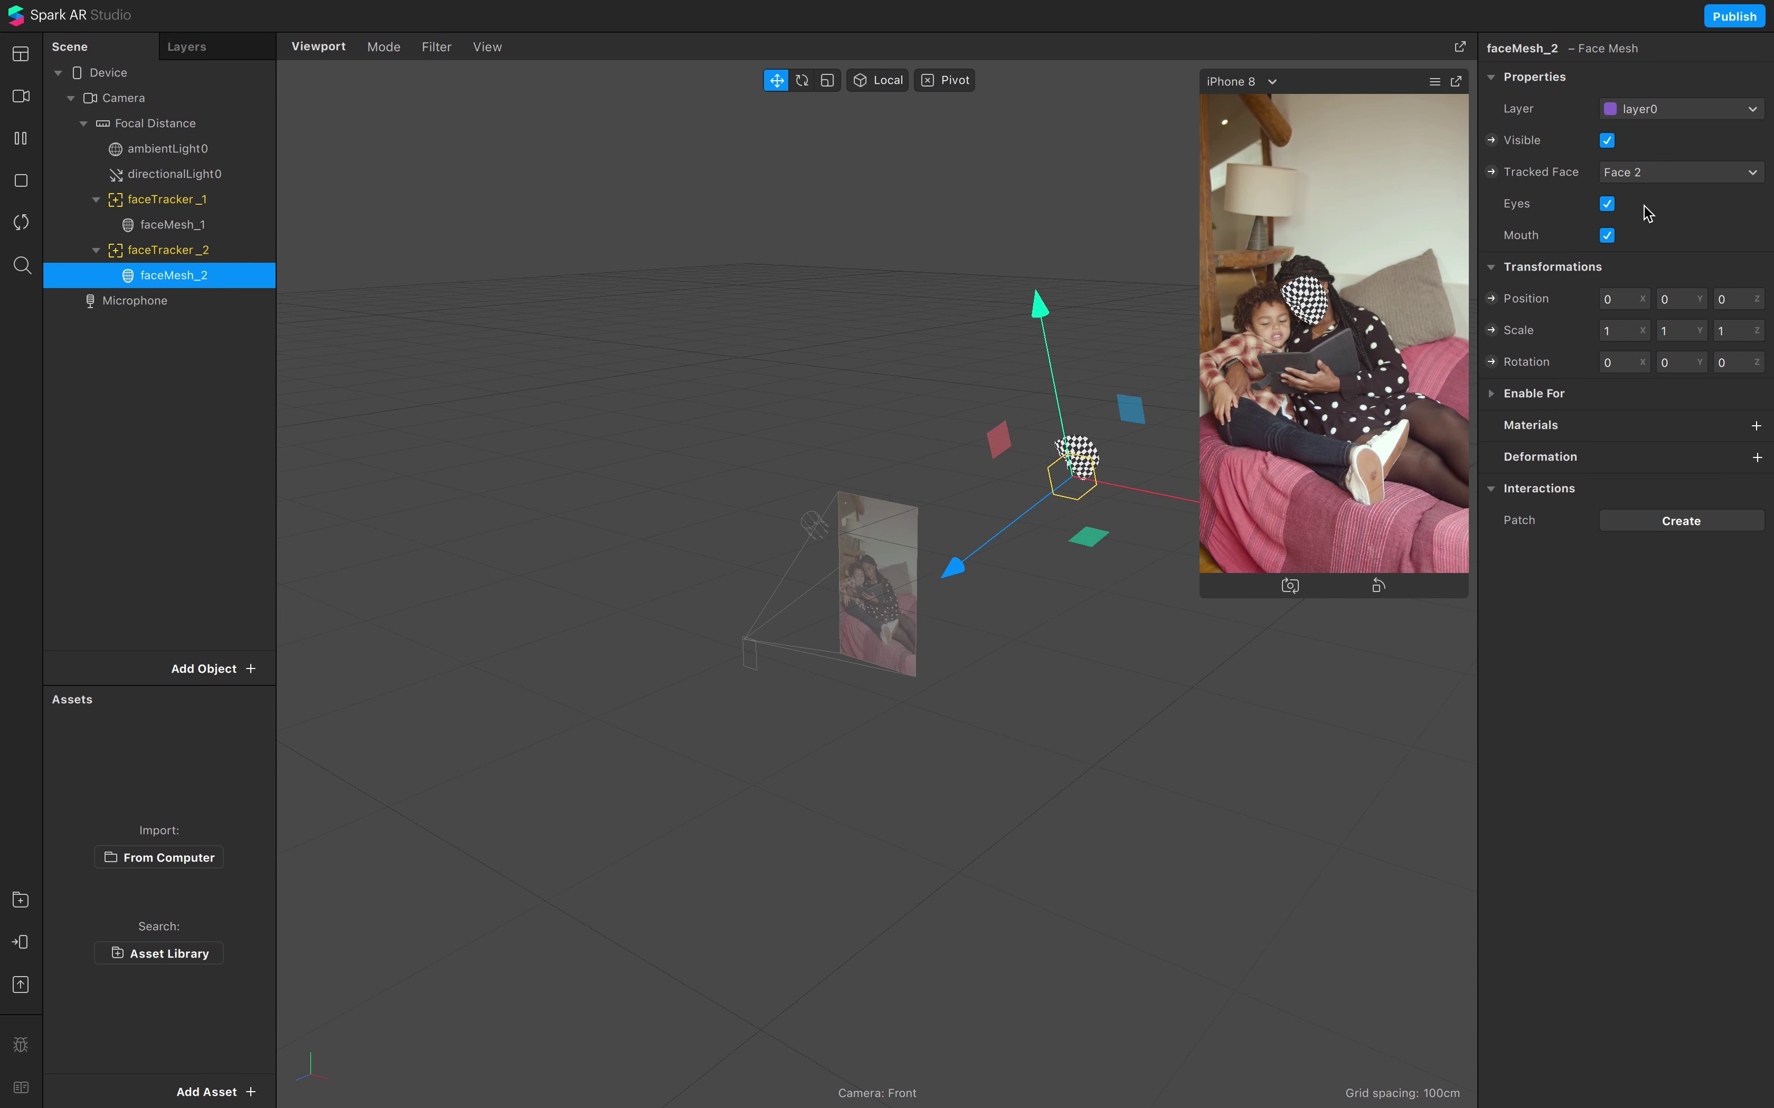
# Step: Review the trackers and meshes to confirm faceTracker_2 tracks Face 2 and faceTracker_1 tracks Face 1
pyautogui.click(170, 199)
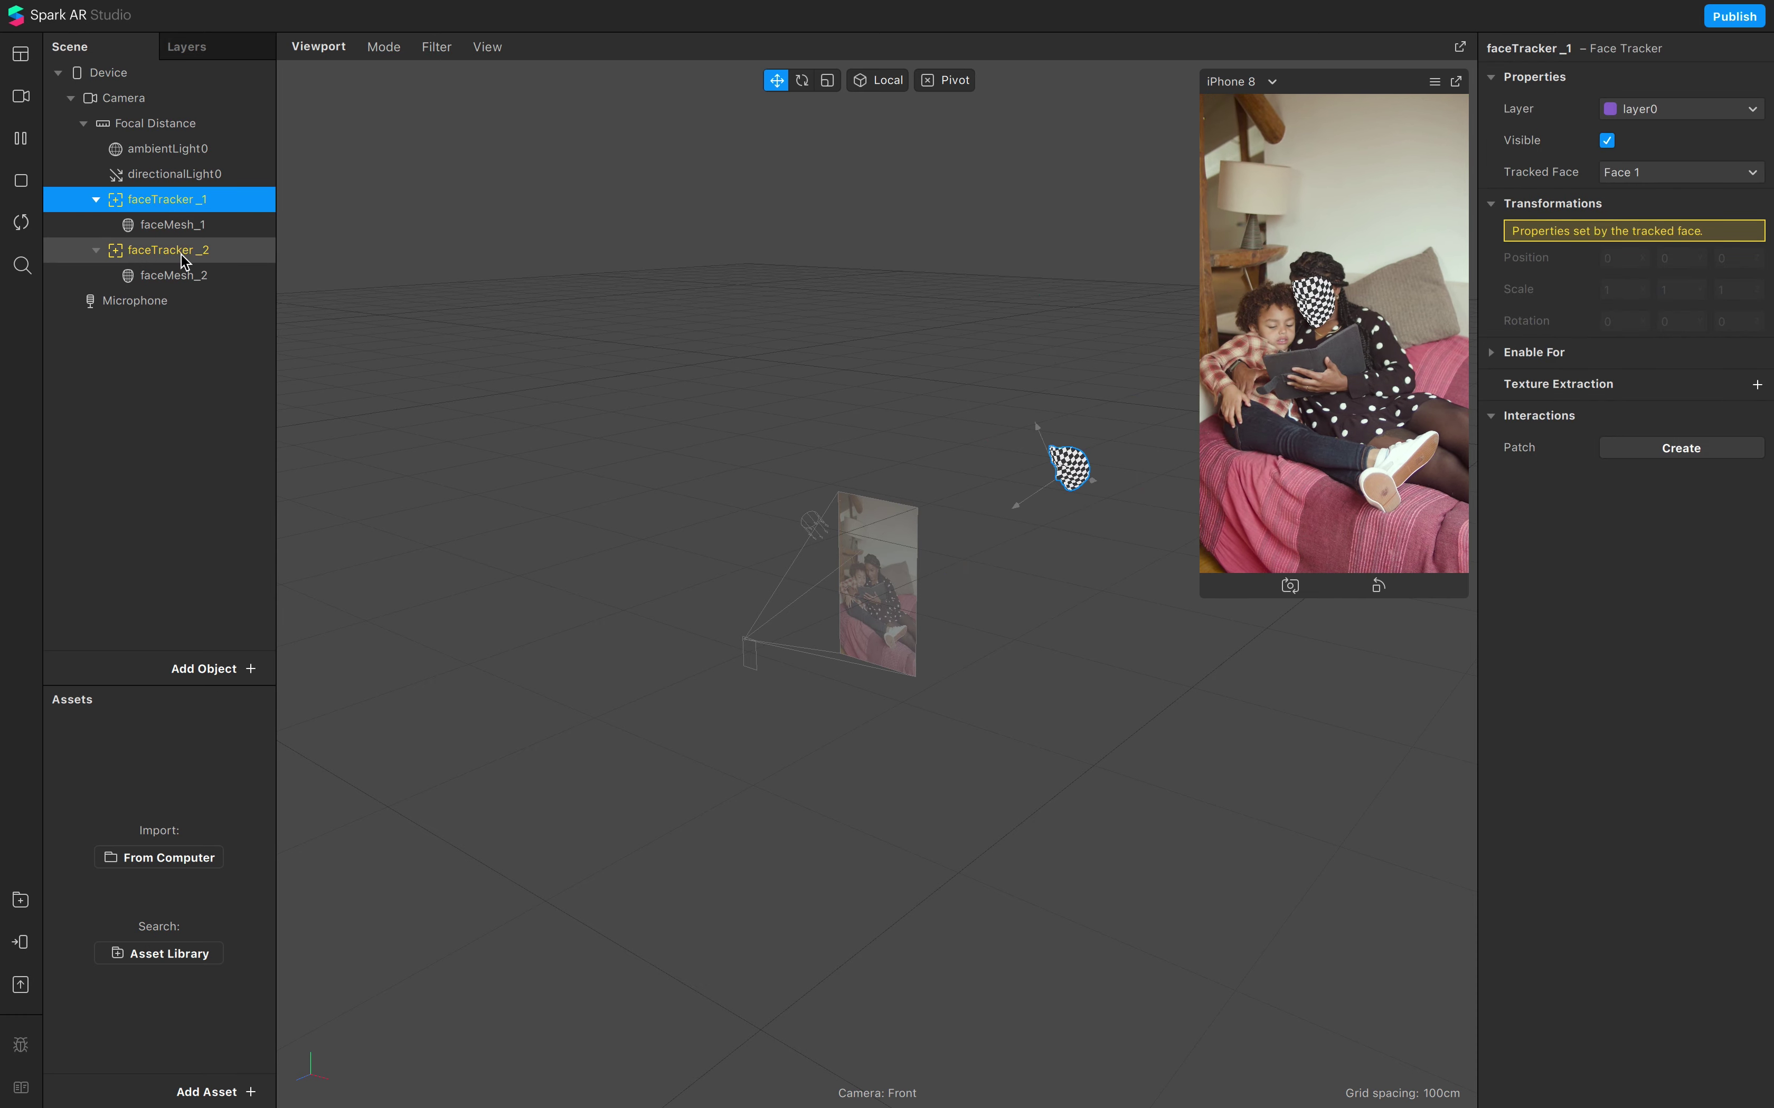
pyautogui.click(183, 255)
pyautogui.click(187, 278)
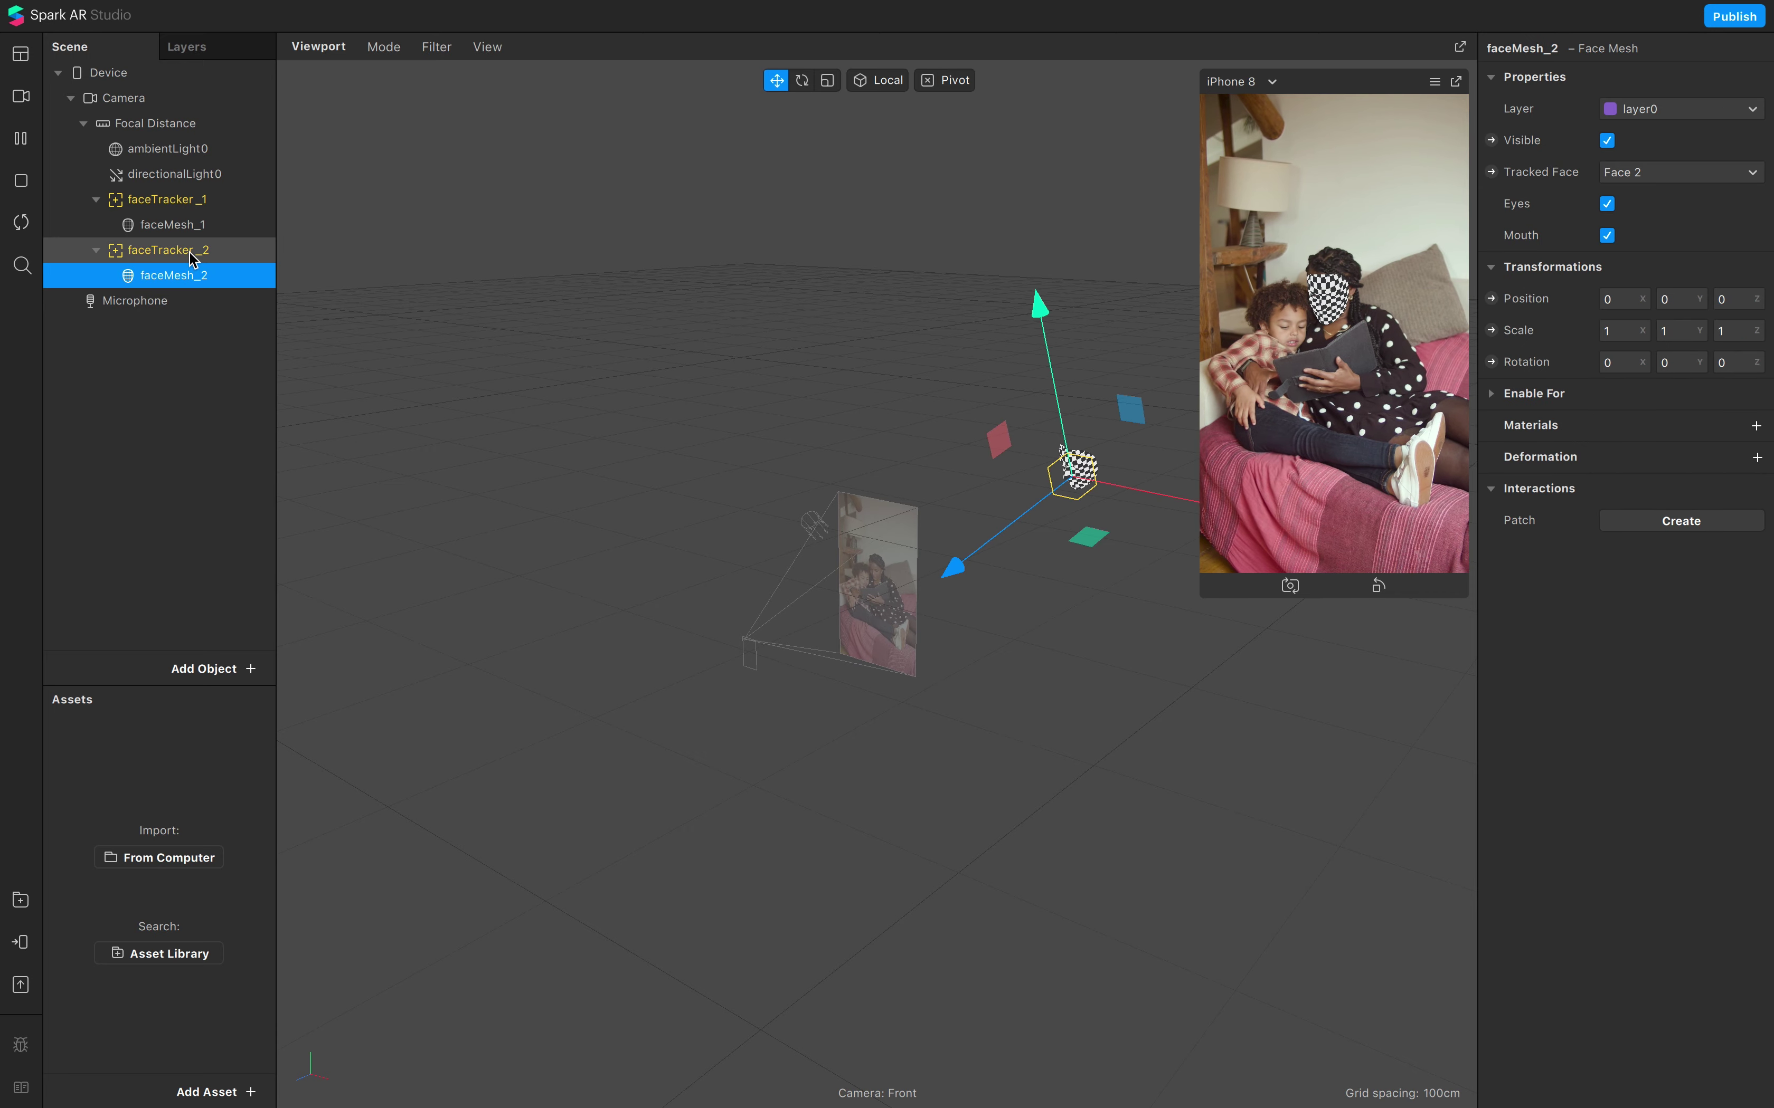
pyautogui.click(193, 257)
pyautogui.click(192, 202)
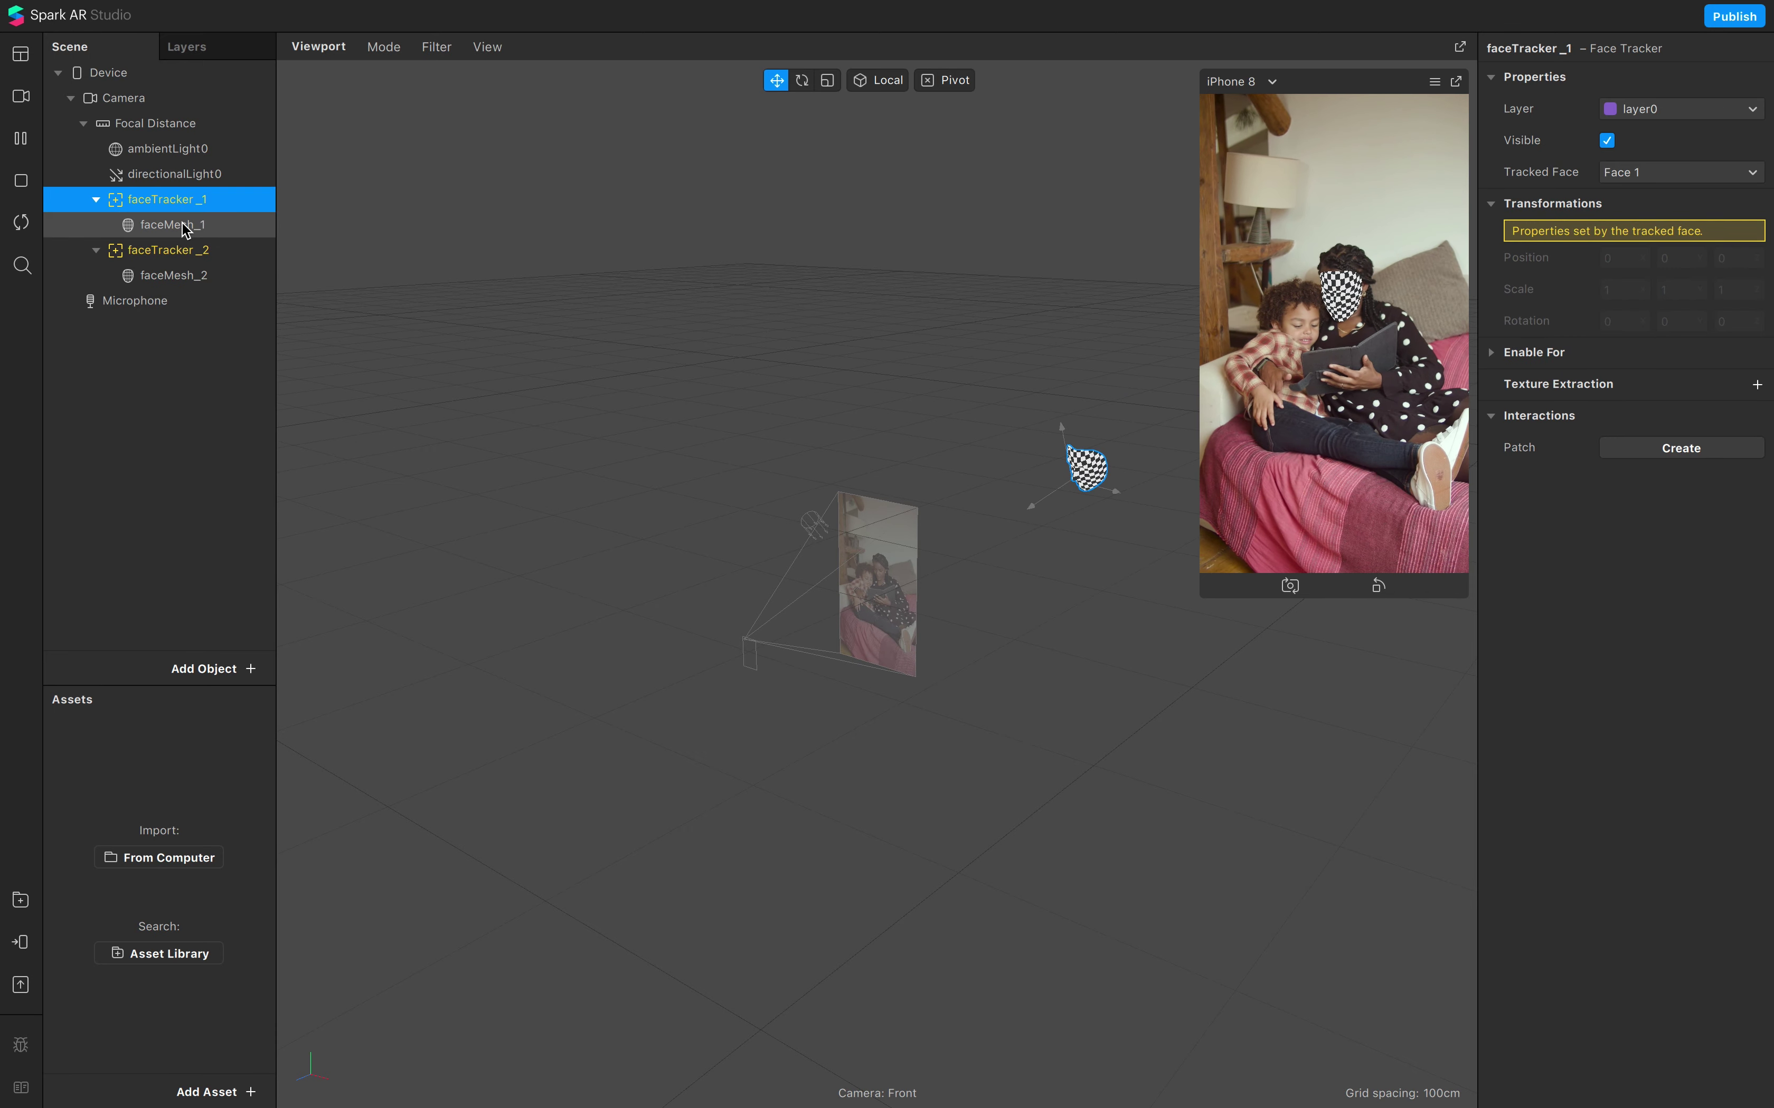
pyautogui.click(185, 224)
pyautogui.click(183, 199)
pyautogui.click(184, 250)
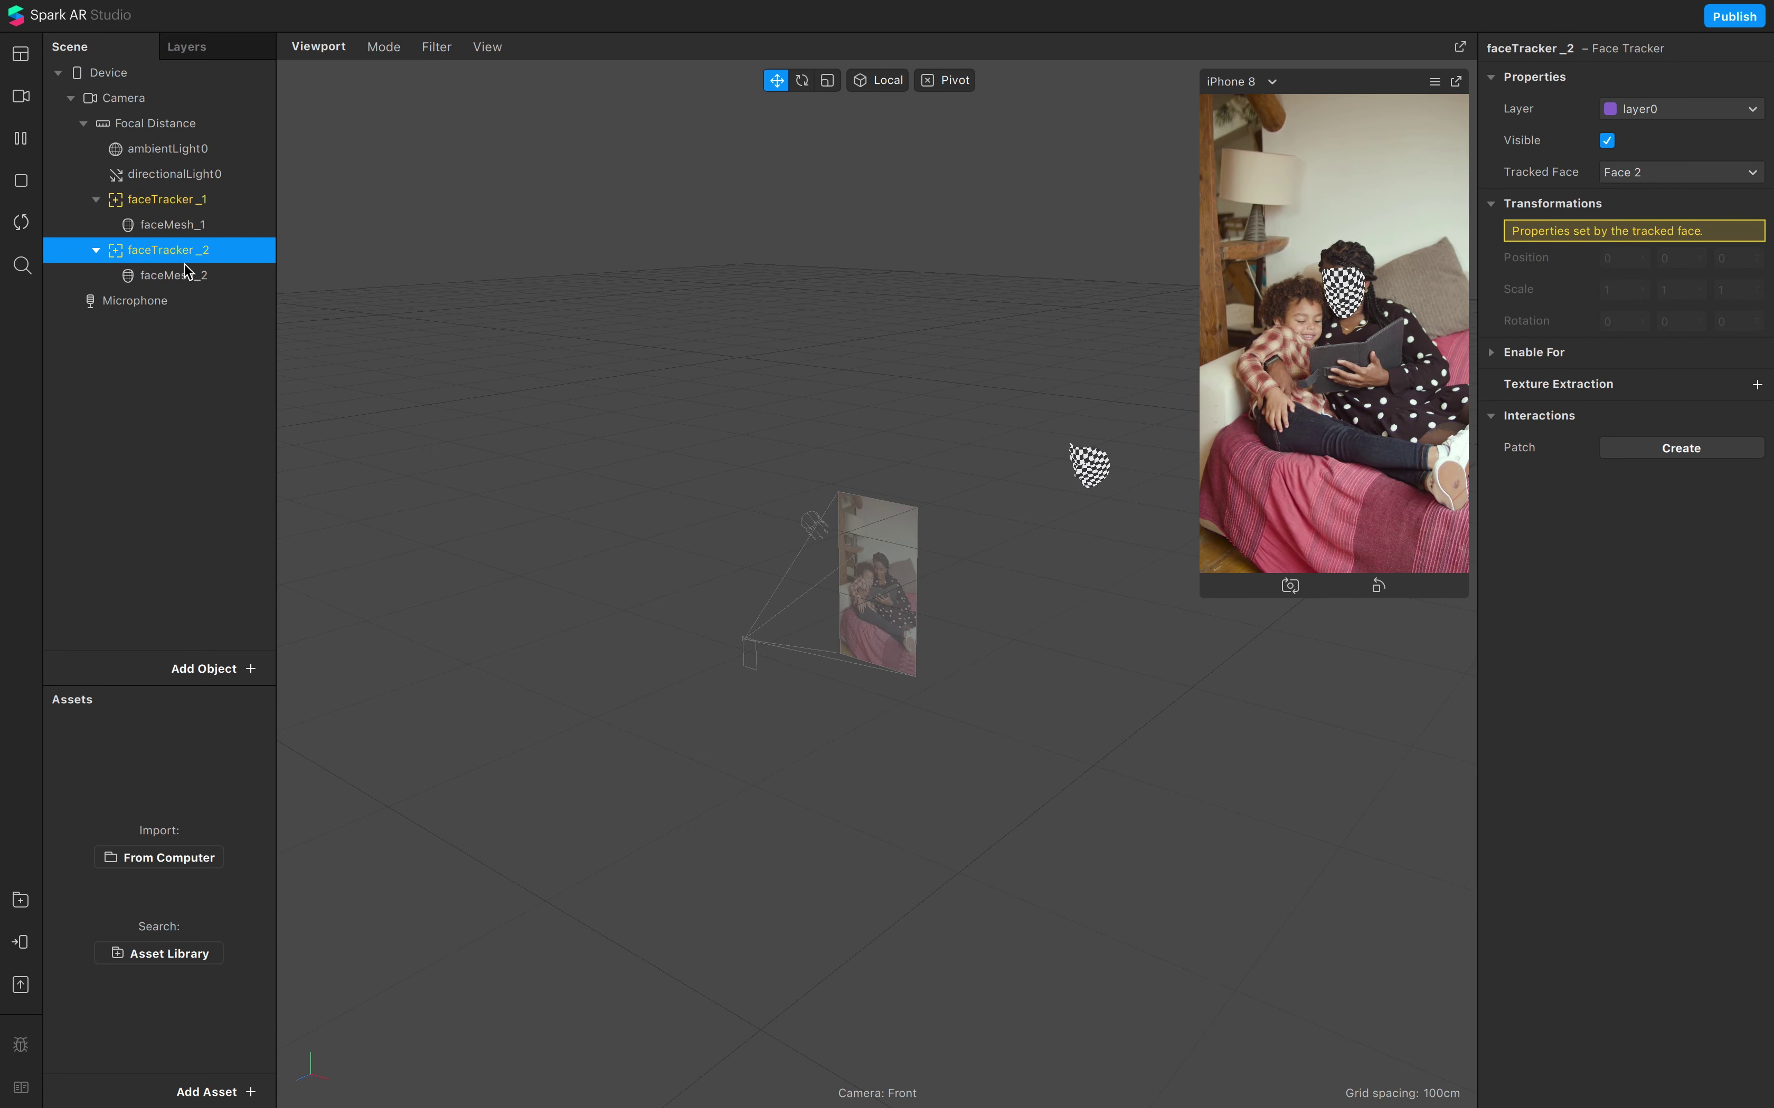
pyautogui.click(187, 280)
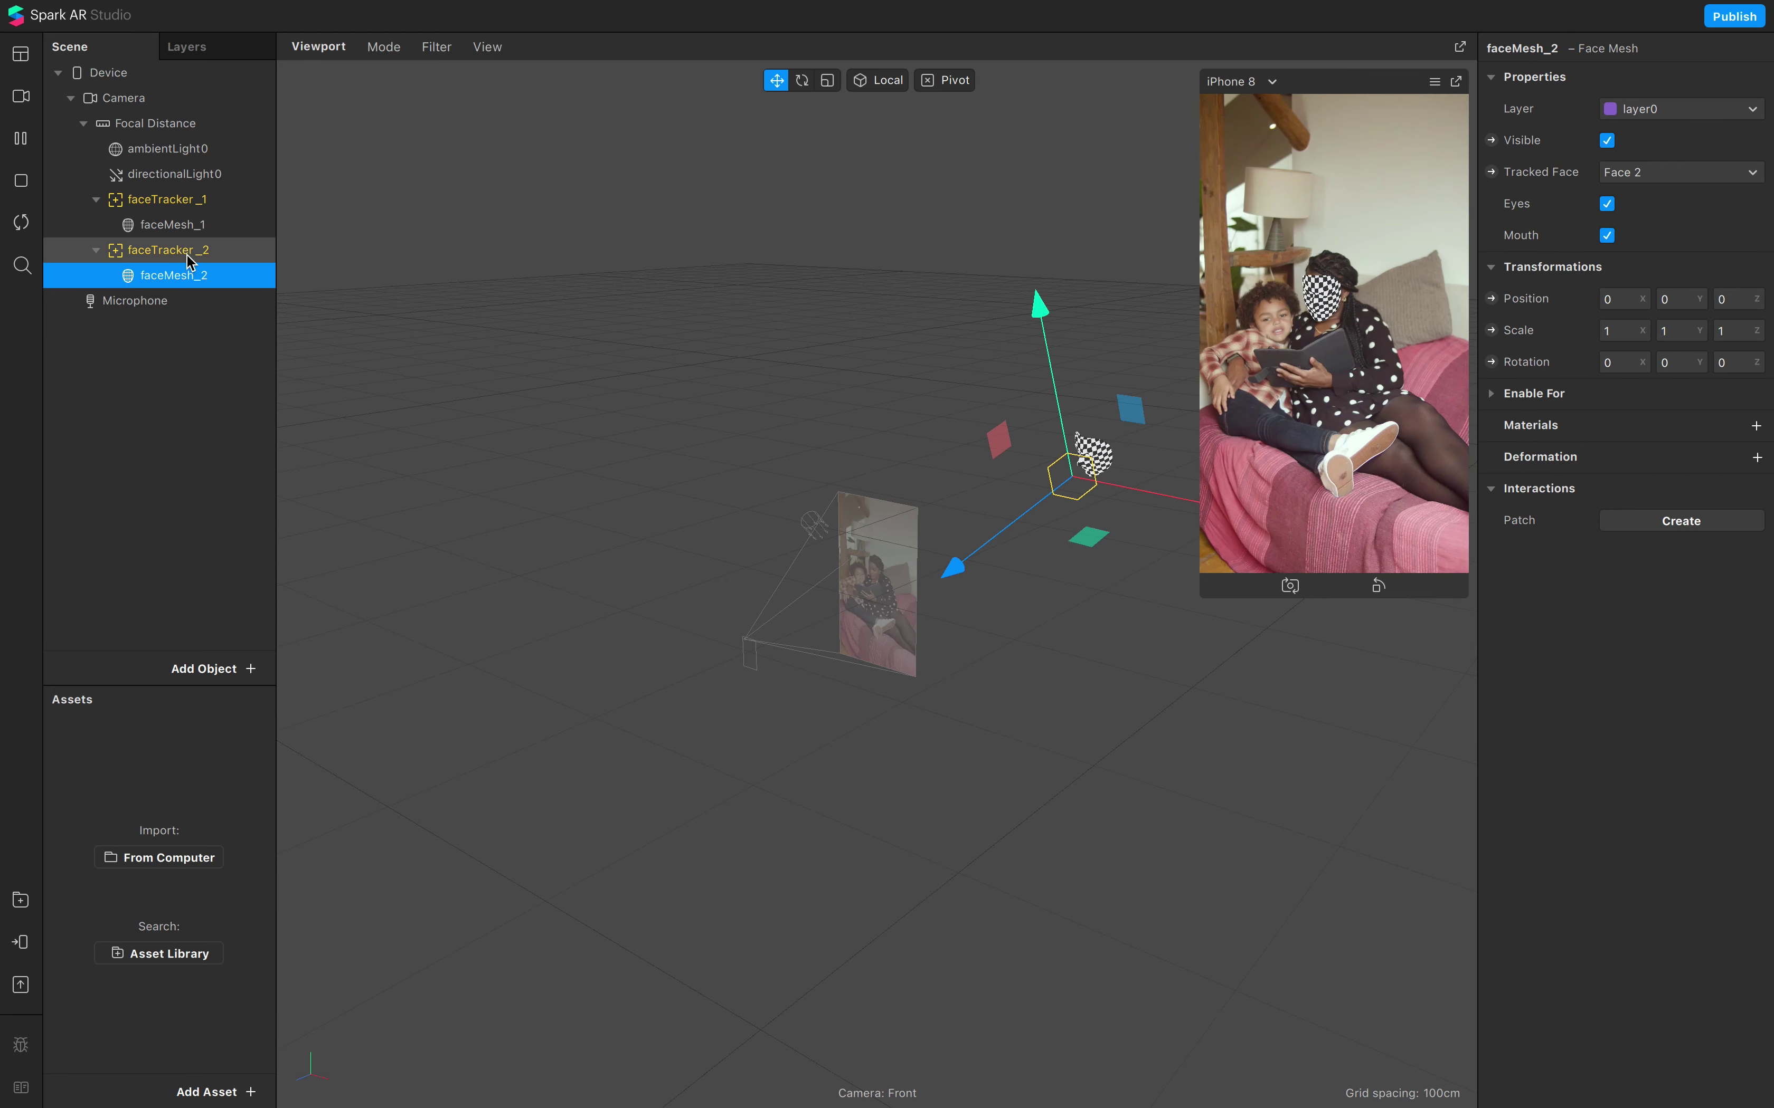
pyautogui.click(191, 257)
pyautogui.click(185, 277)
pyautogui.click(183, 252)
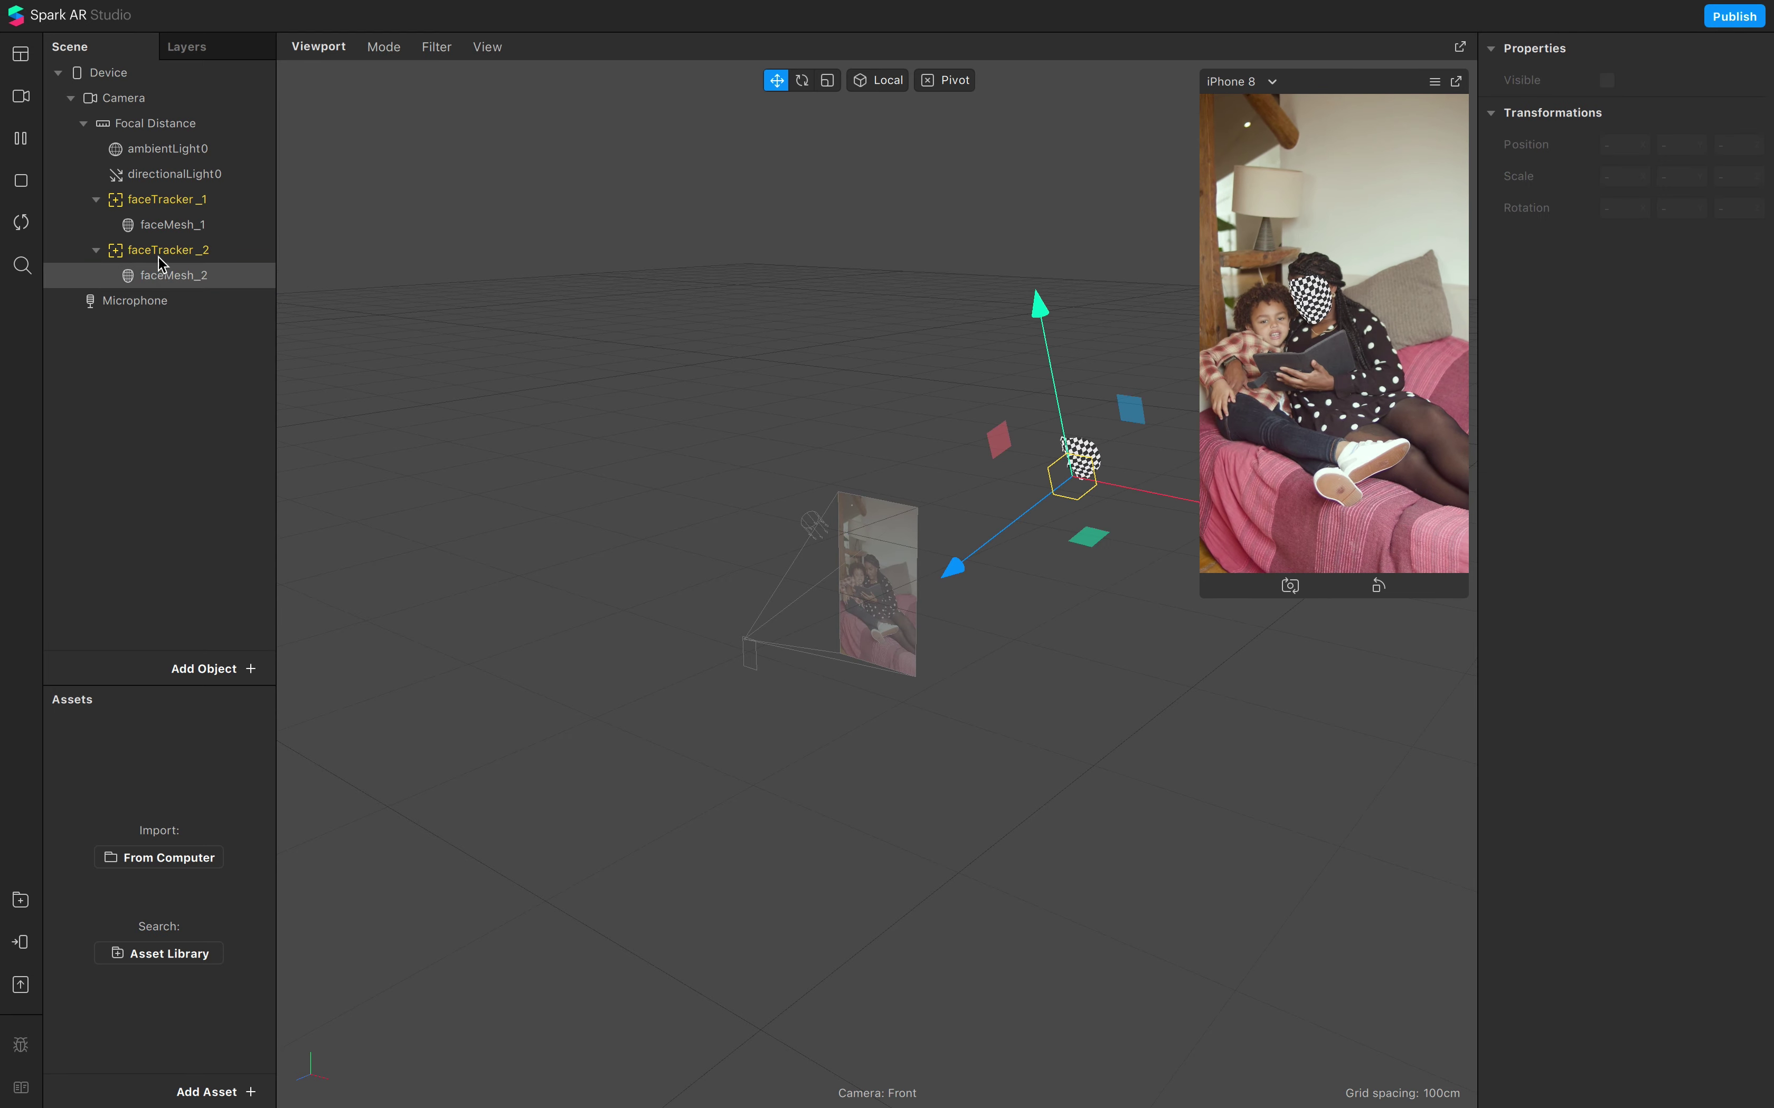
# Step: Open the project's Capabilities and browse the addable list without adding anything
pyautogui.moveTo(425, 7)
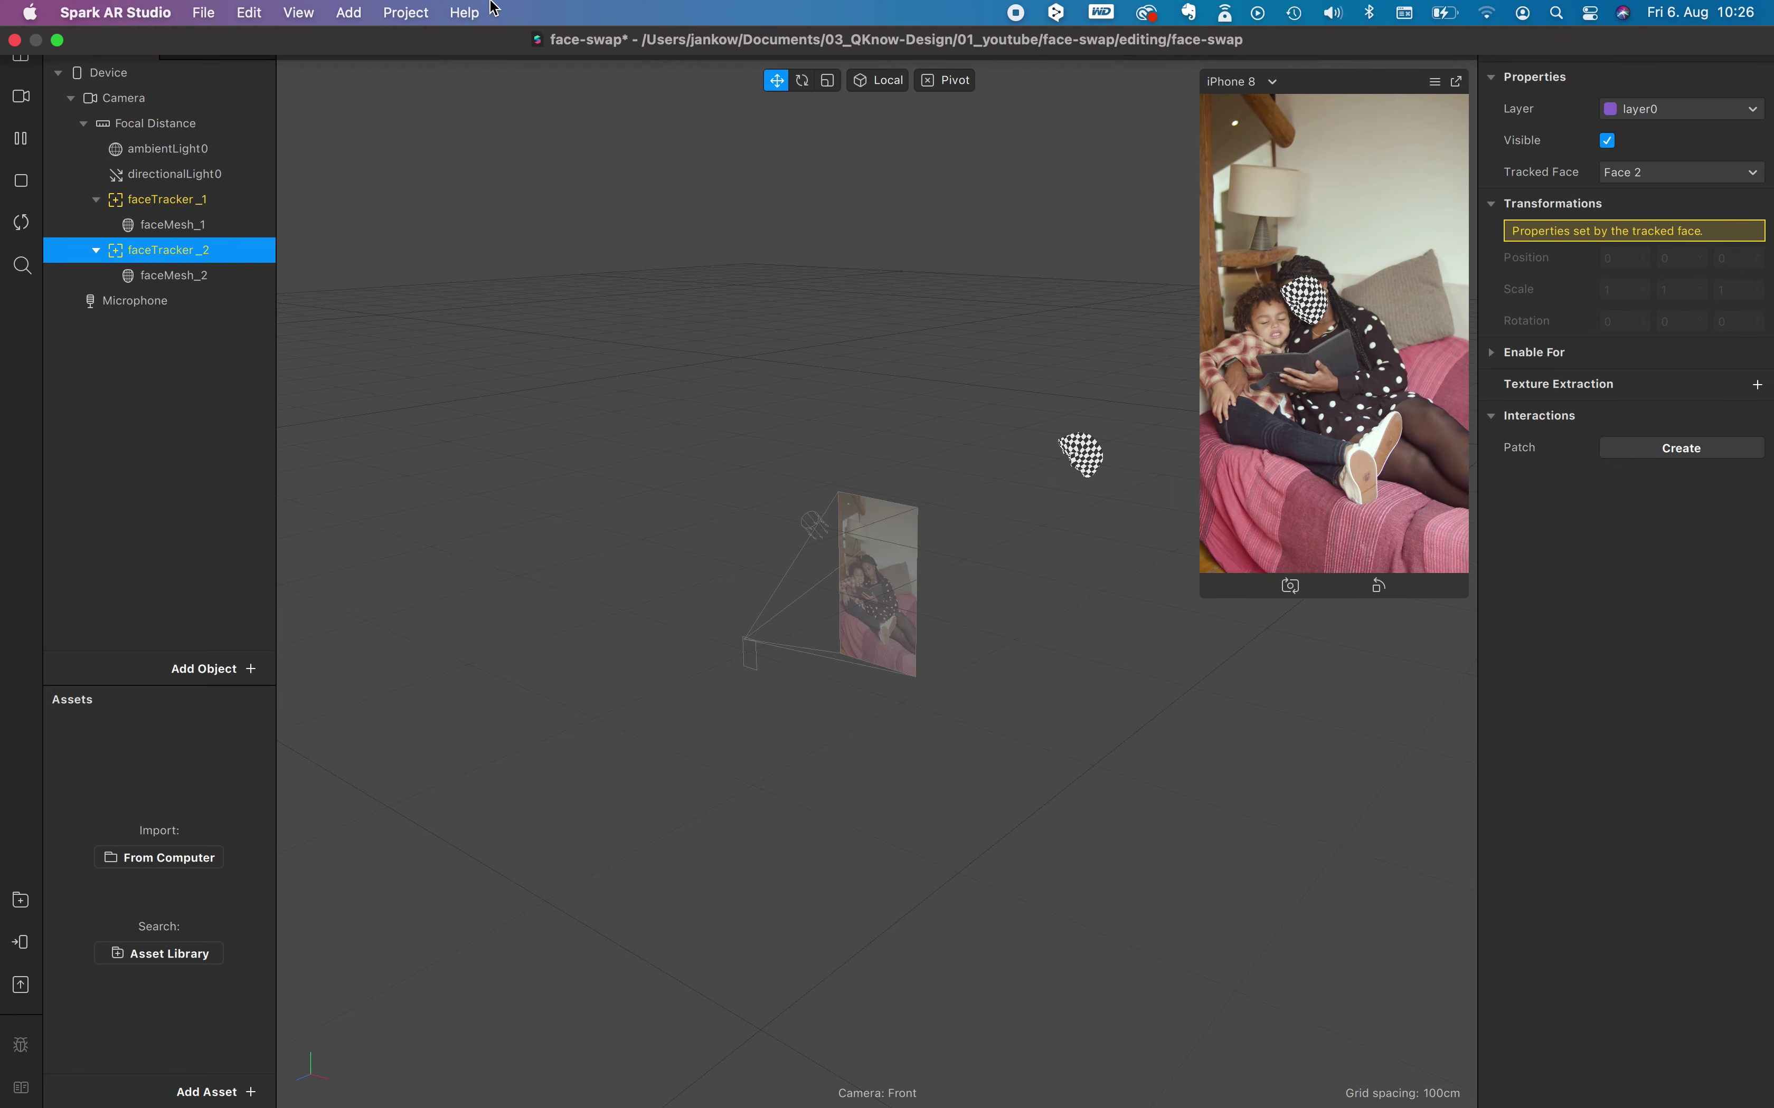
pyautogui.click(409, 16)
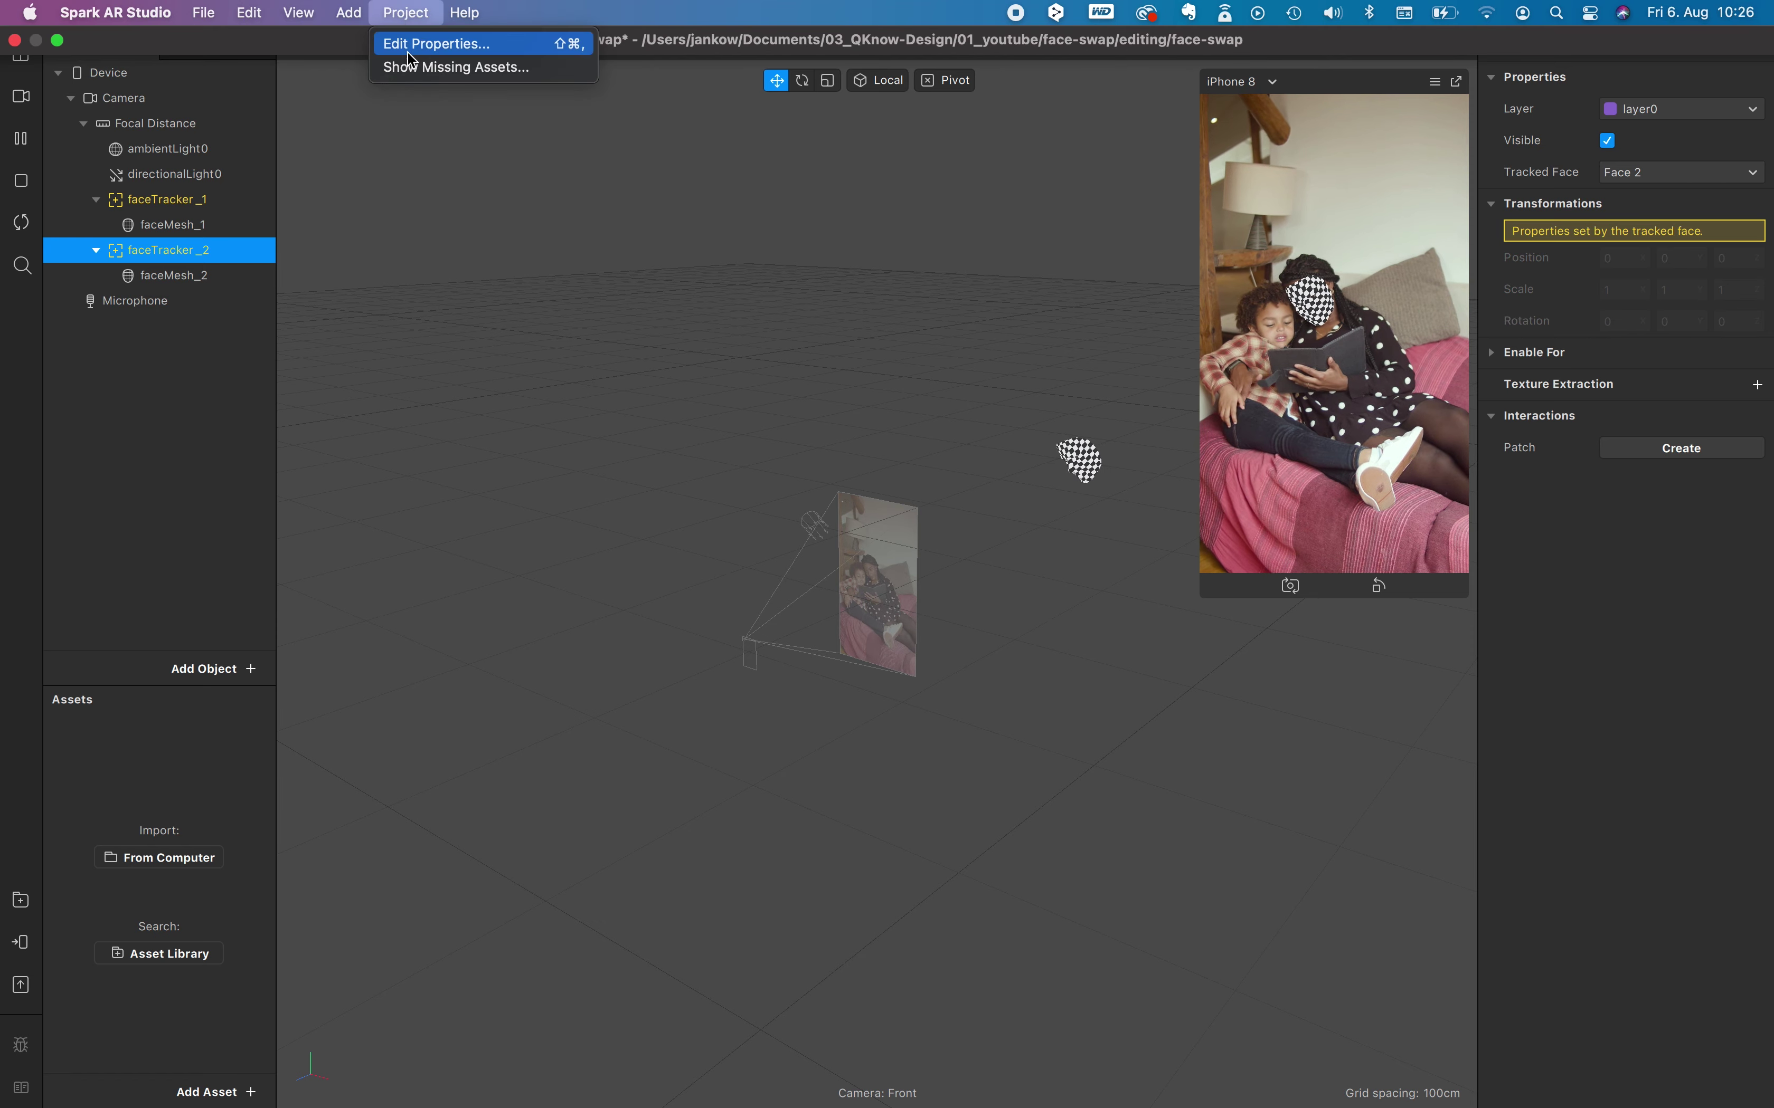
pyautogui.click(456, 47)
pyautogui.click(595, 380)
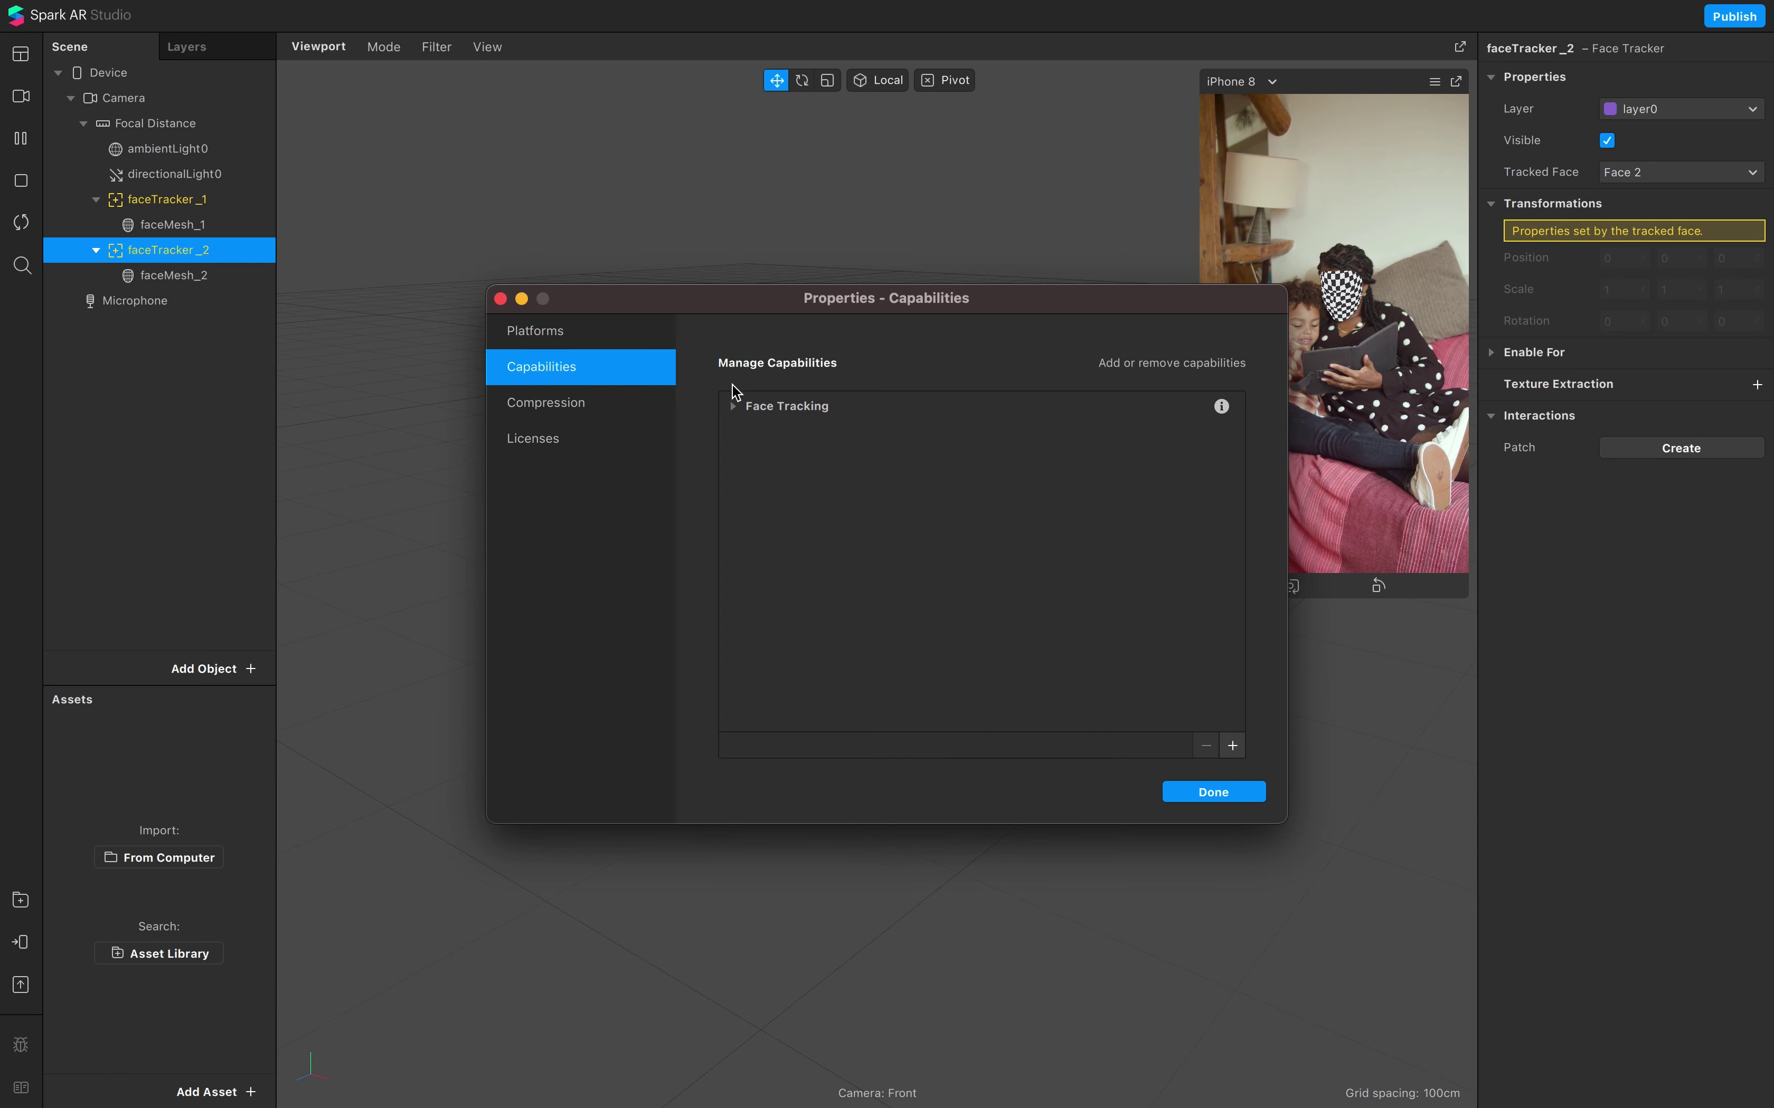
pyautogui.click(1234, 745)
pyautogui.scroll(-1, 1026, 587)
pyautogui.scroll(-10, 1027, 587)
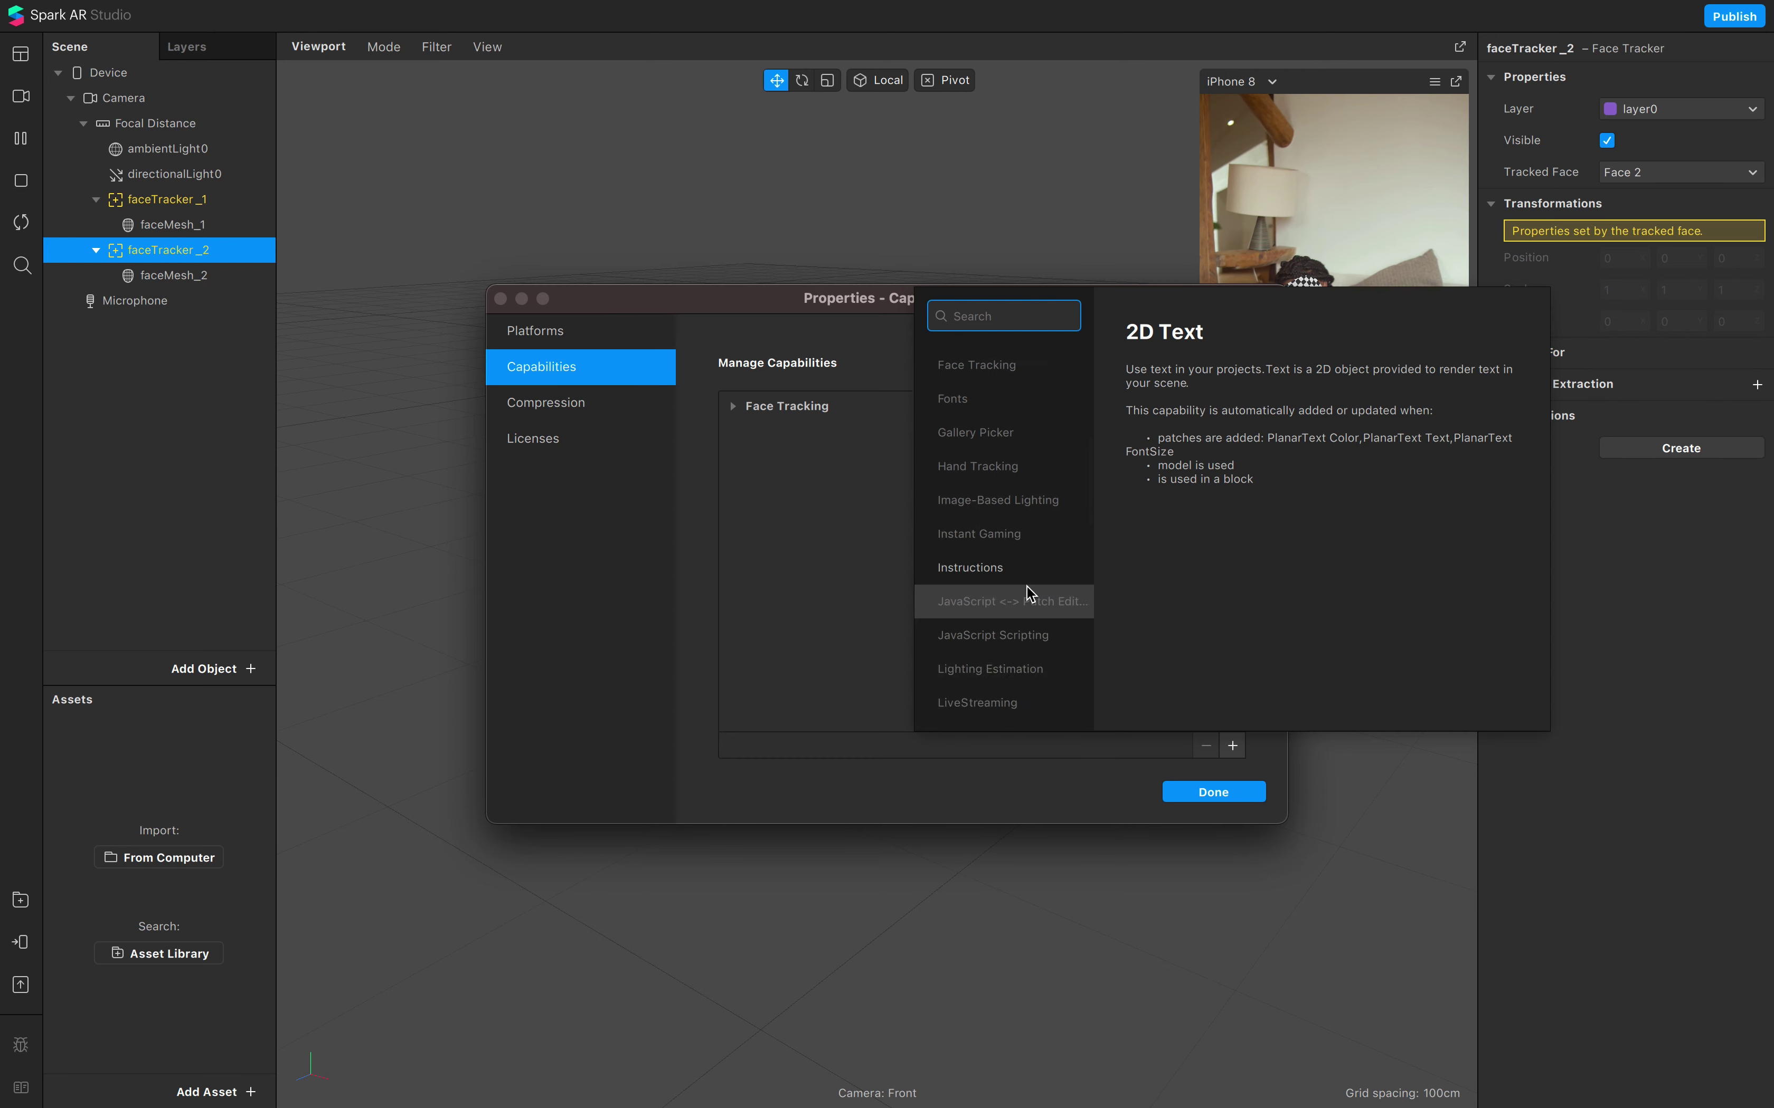
pyautogui.scroll(-5, 1027, 587)
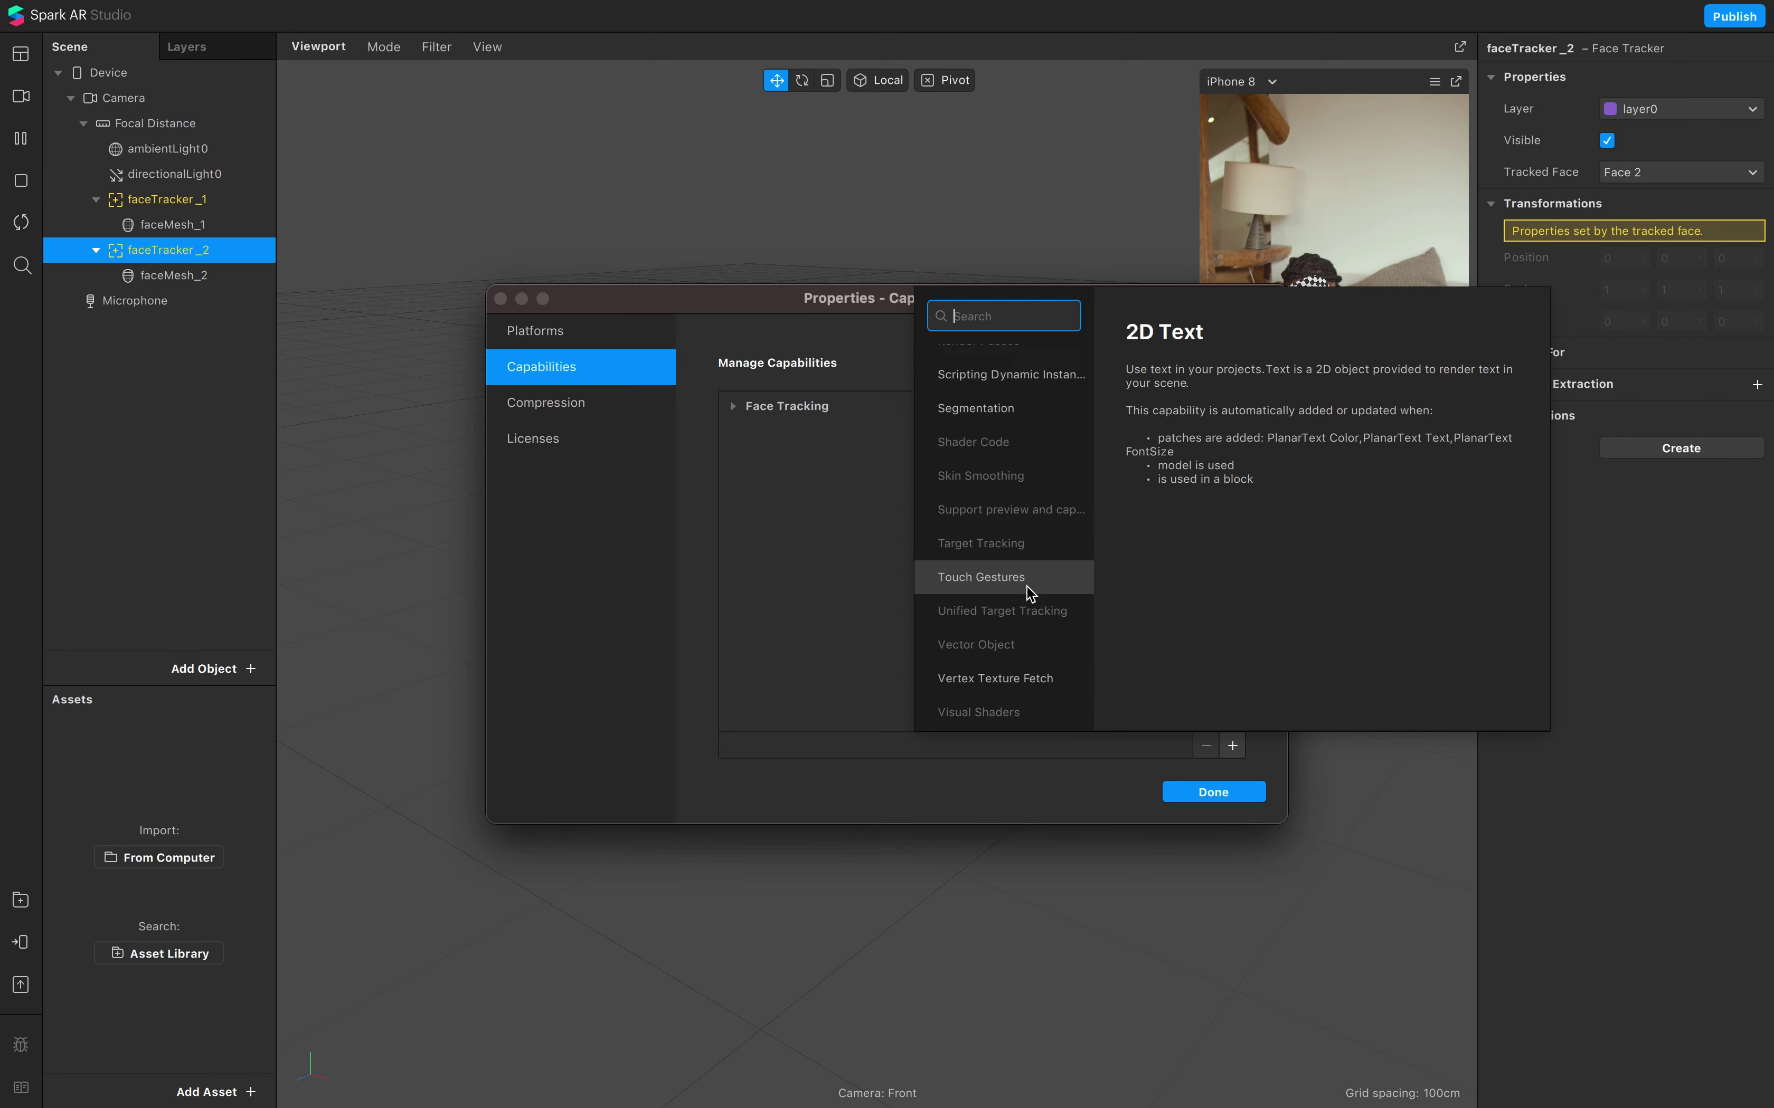
pyautogui.click(797, 539)
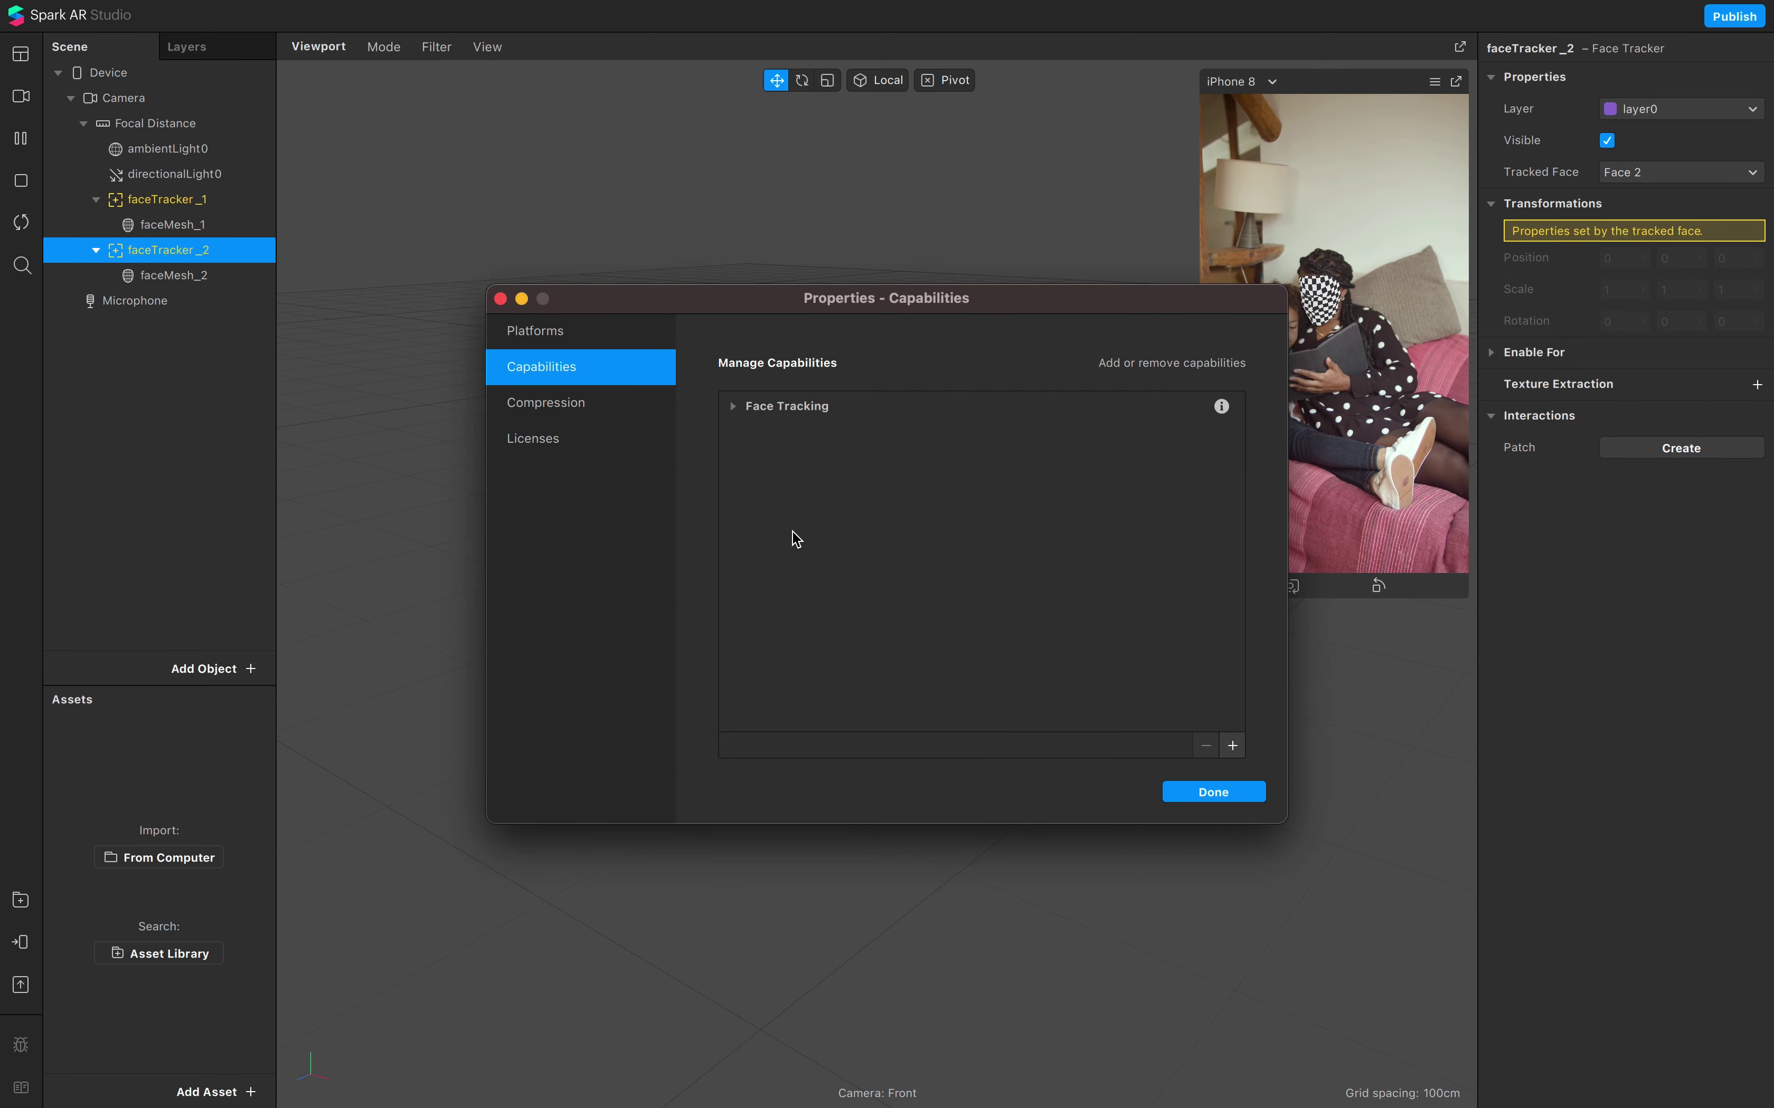
# Step: Set Face Tracking to 2 maximum faces at High accuracy, then select the Device
pyautogui.click(734, 408)
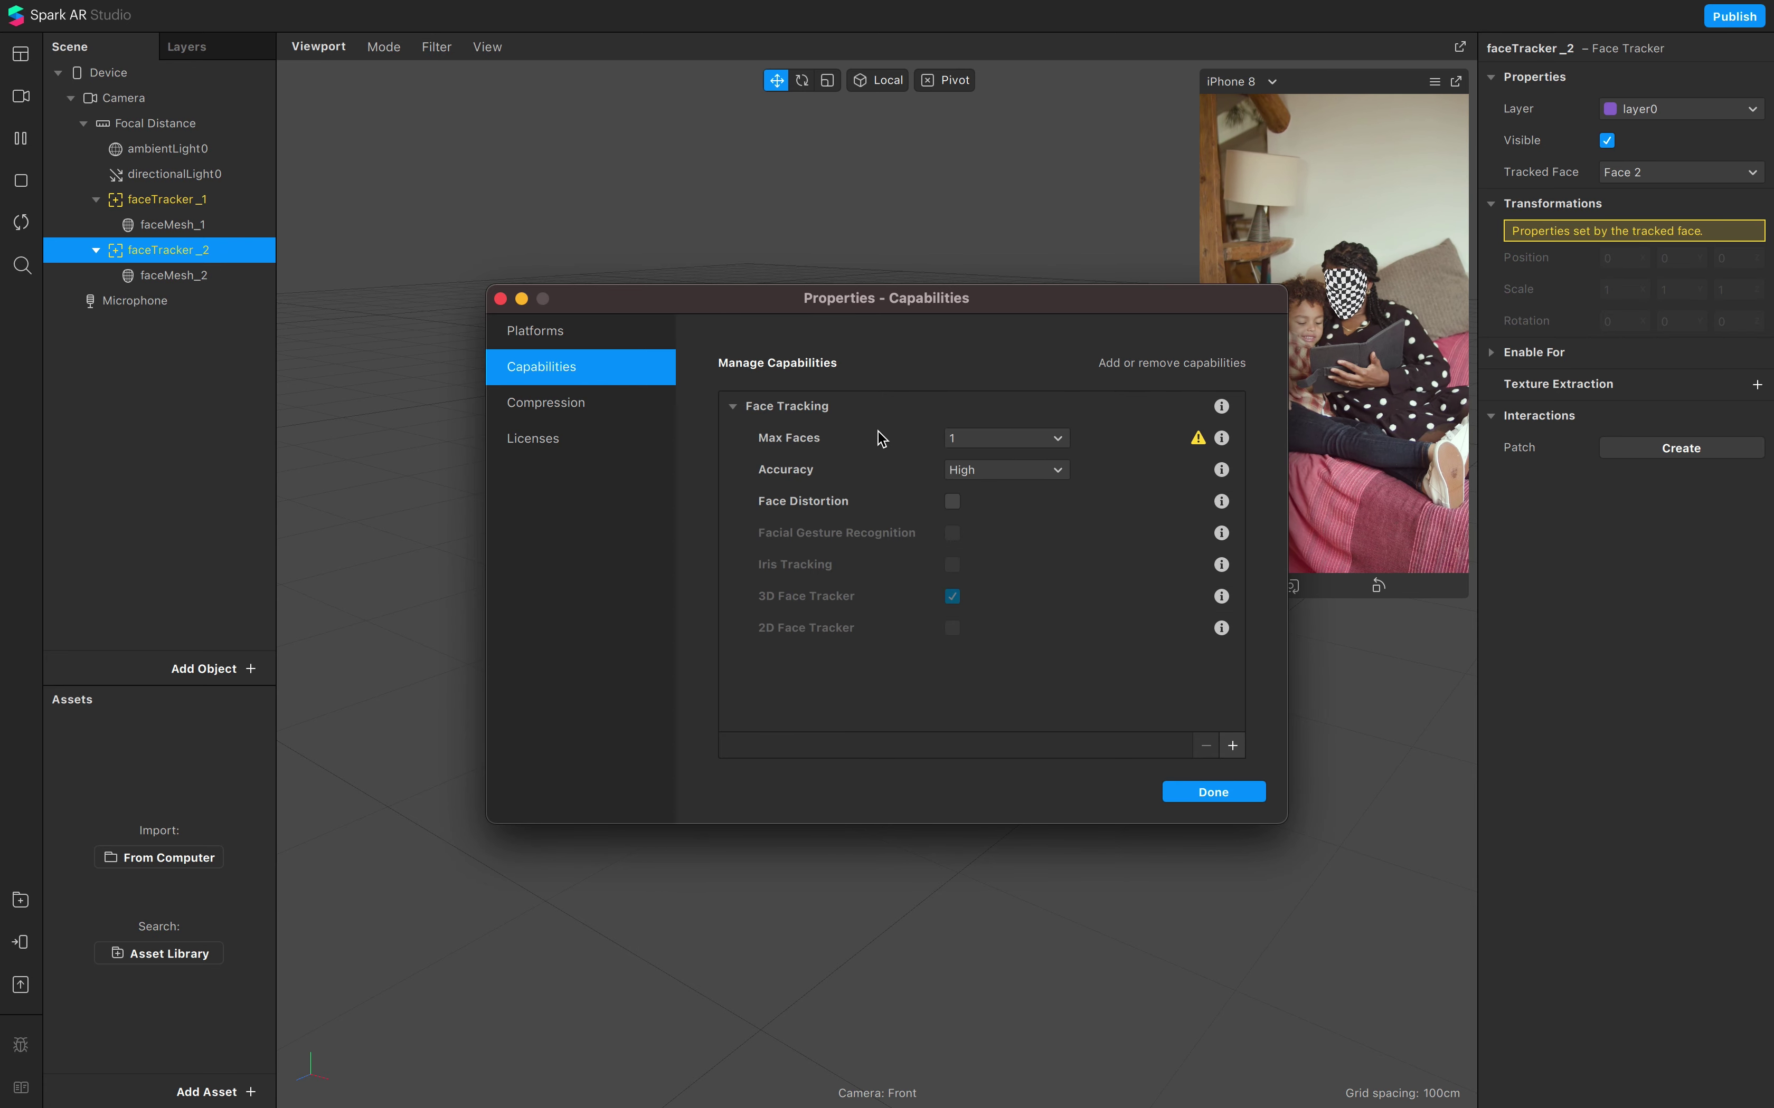
pyautogui.click(1015, 438)
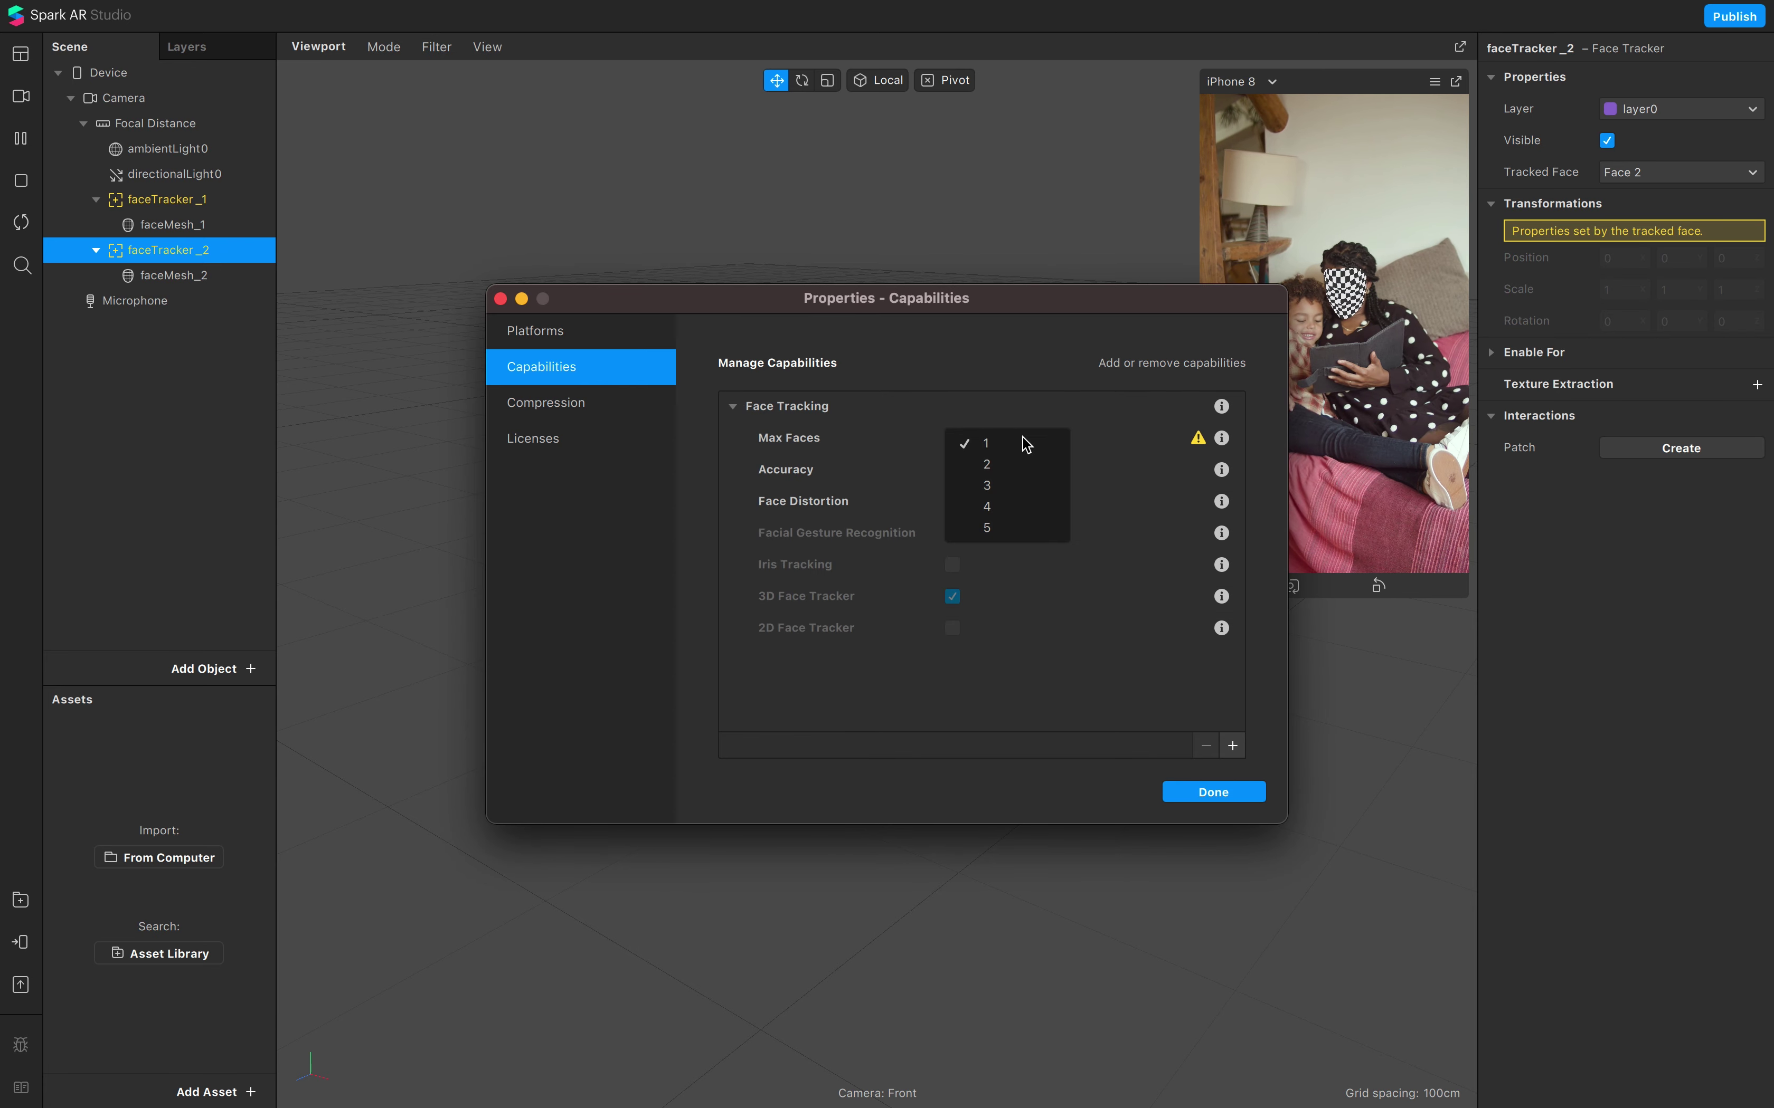
pyautogui.click(1015, 465)
pyautogui.click(1015, 475)
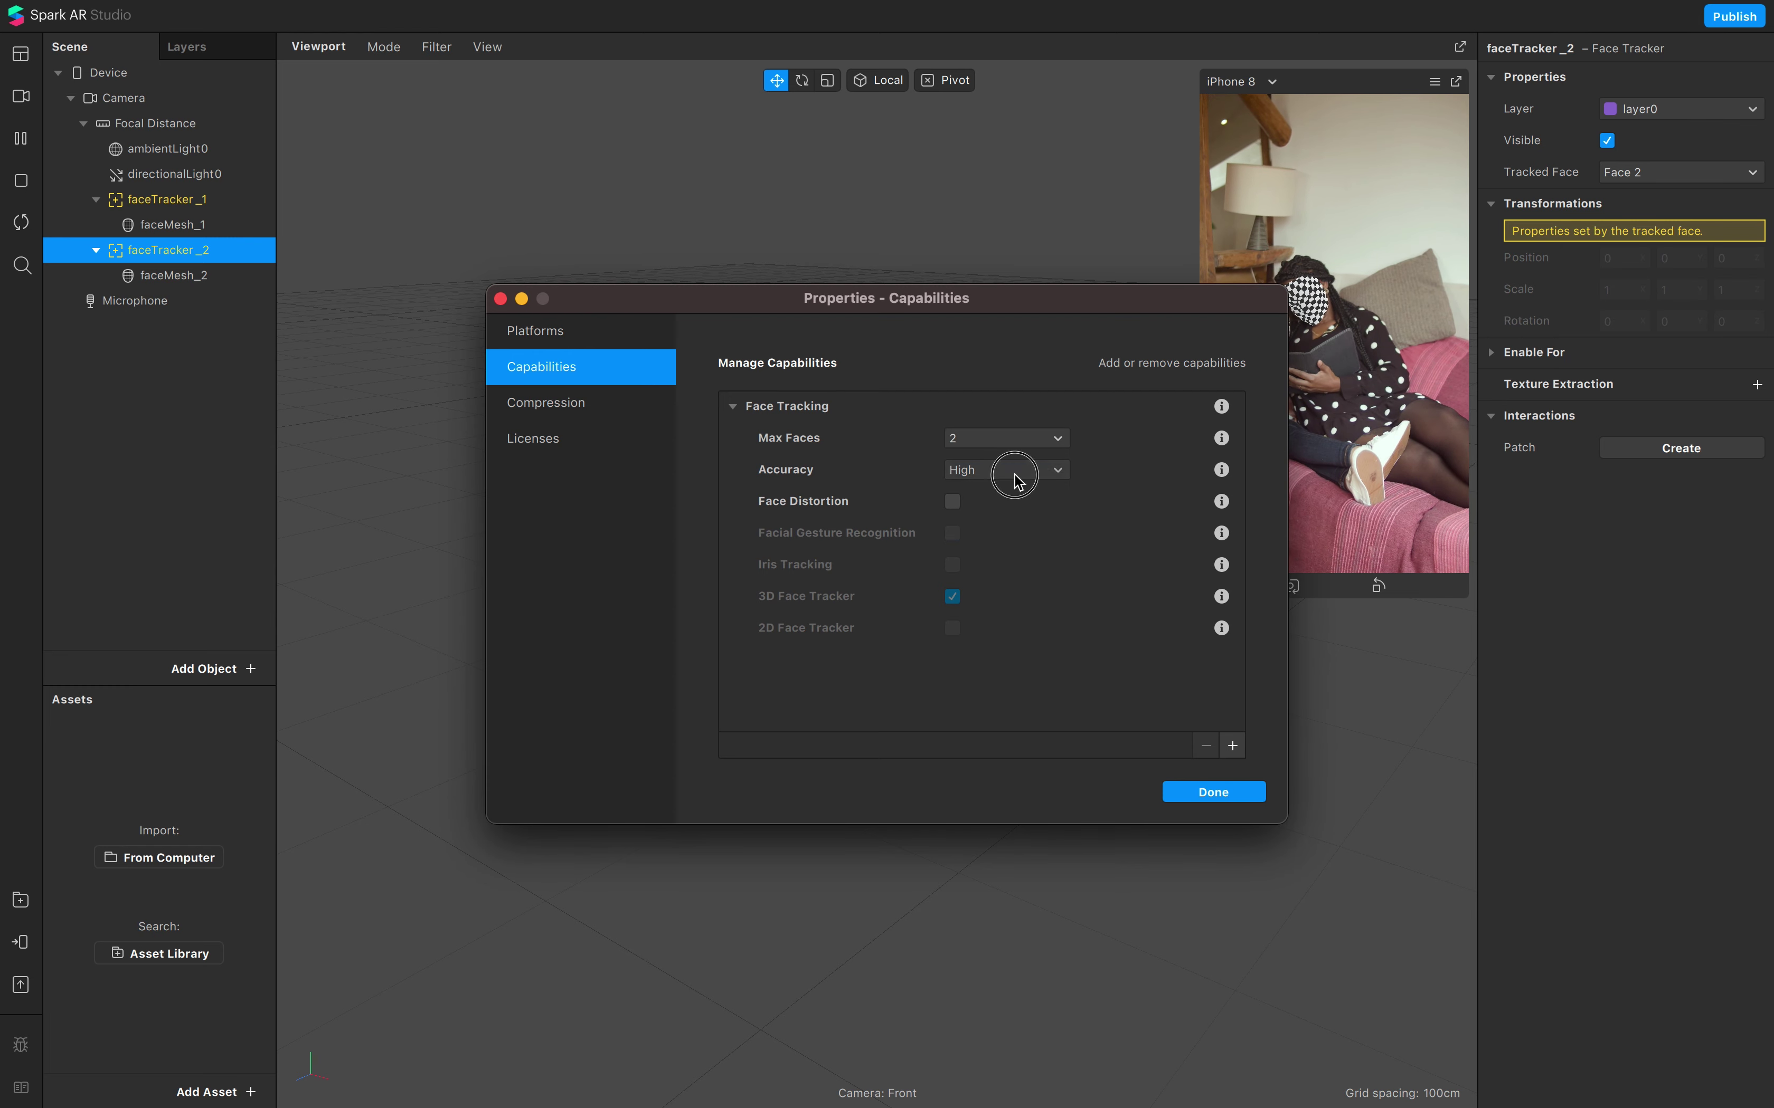
pyautogui.click(1057, 635)
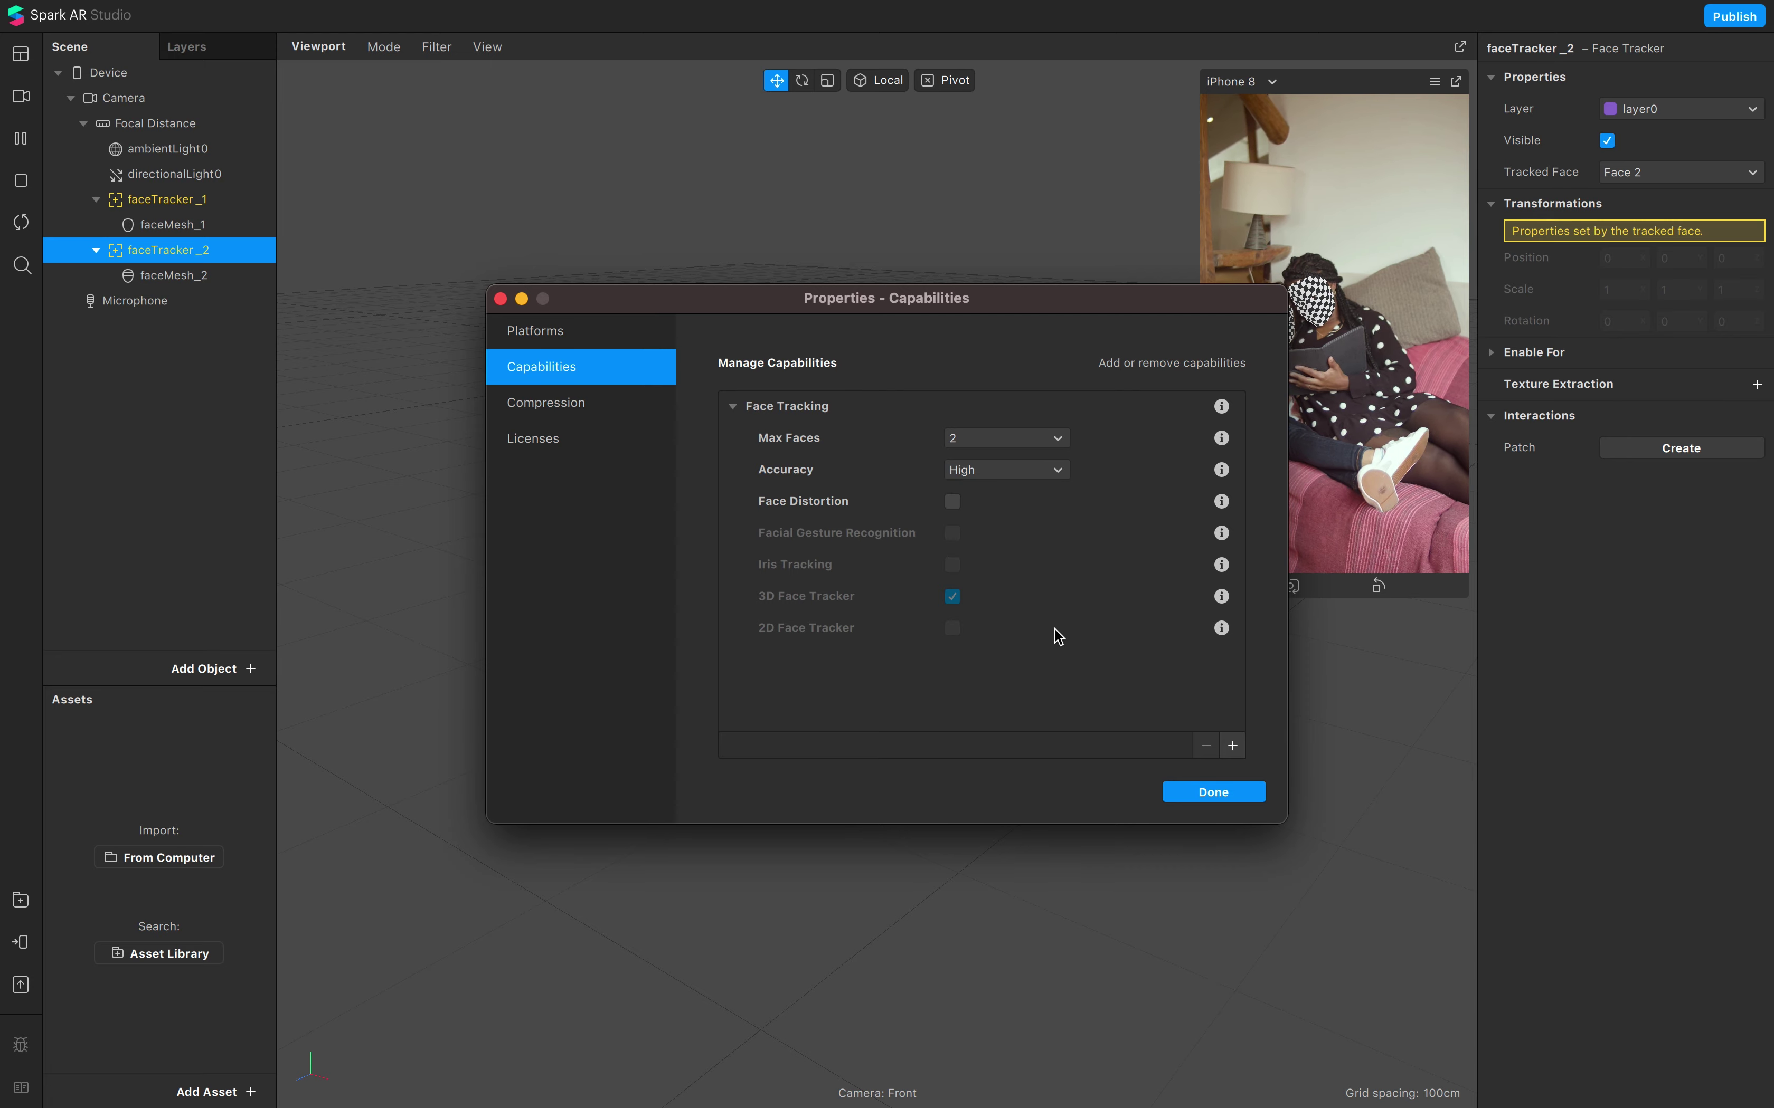
pyautogui.click(1215, 799)
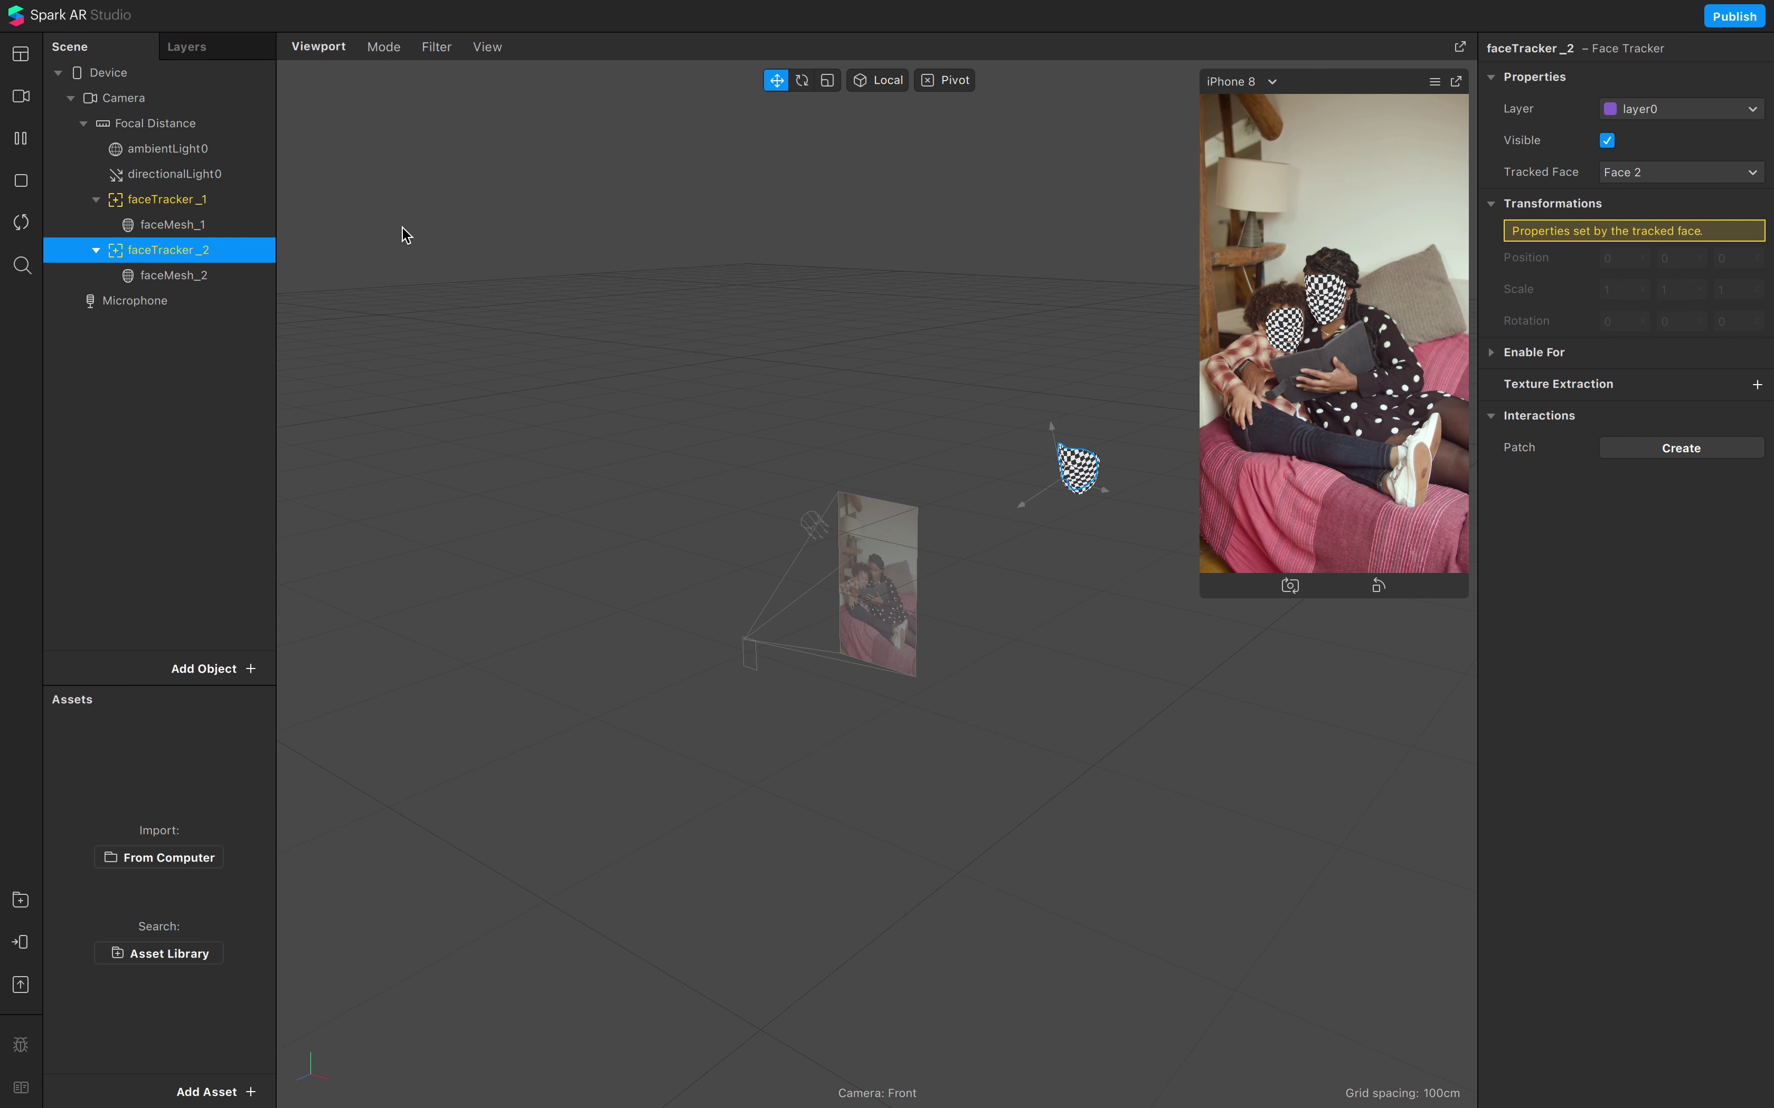
pyautogui.click(124, 394)
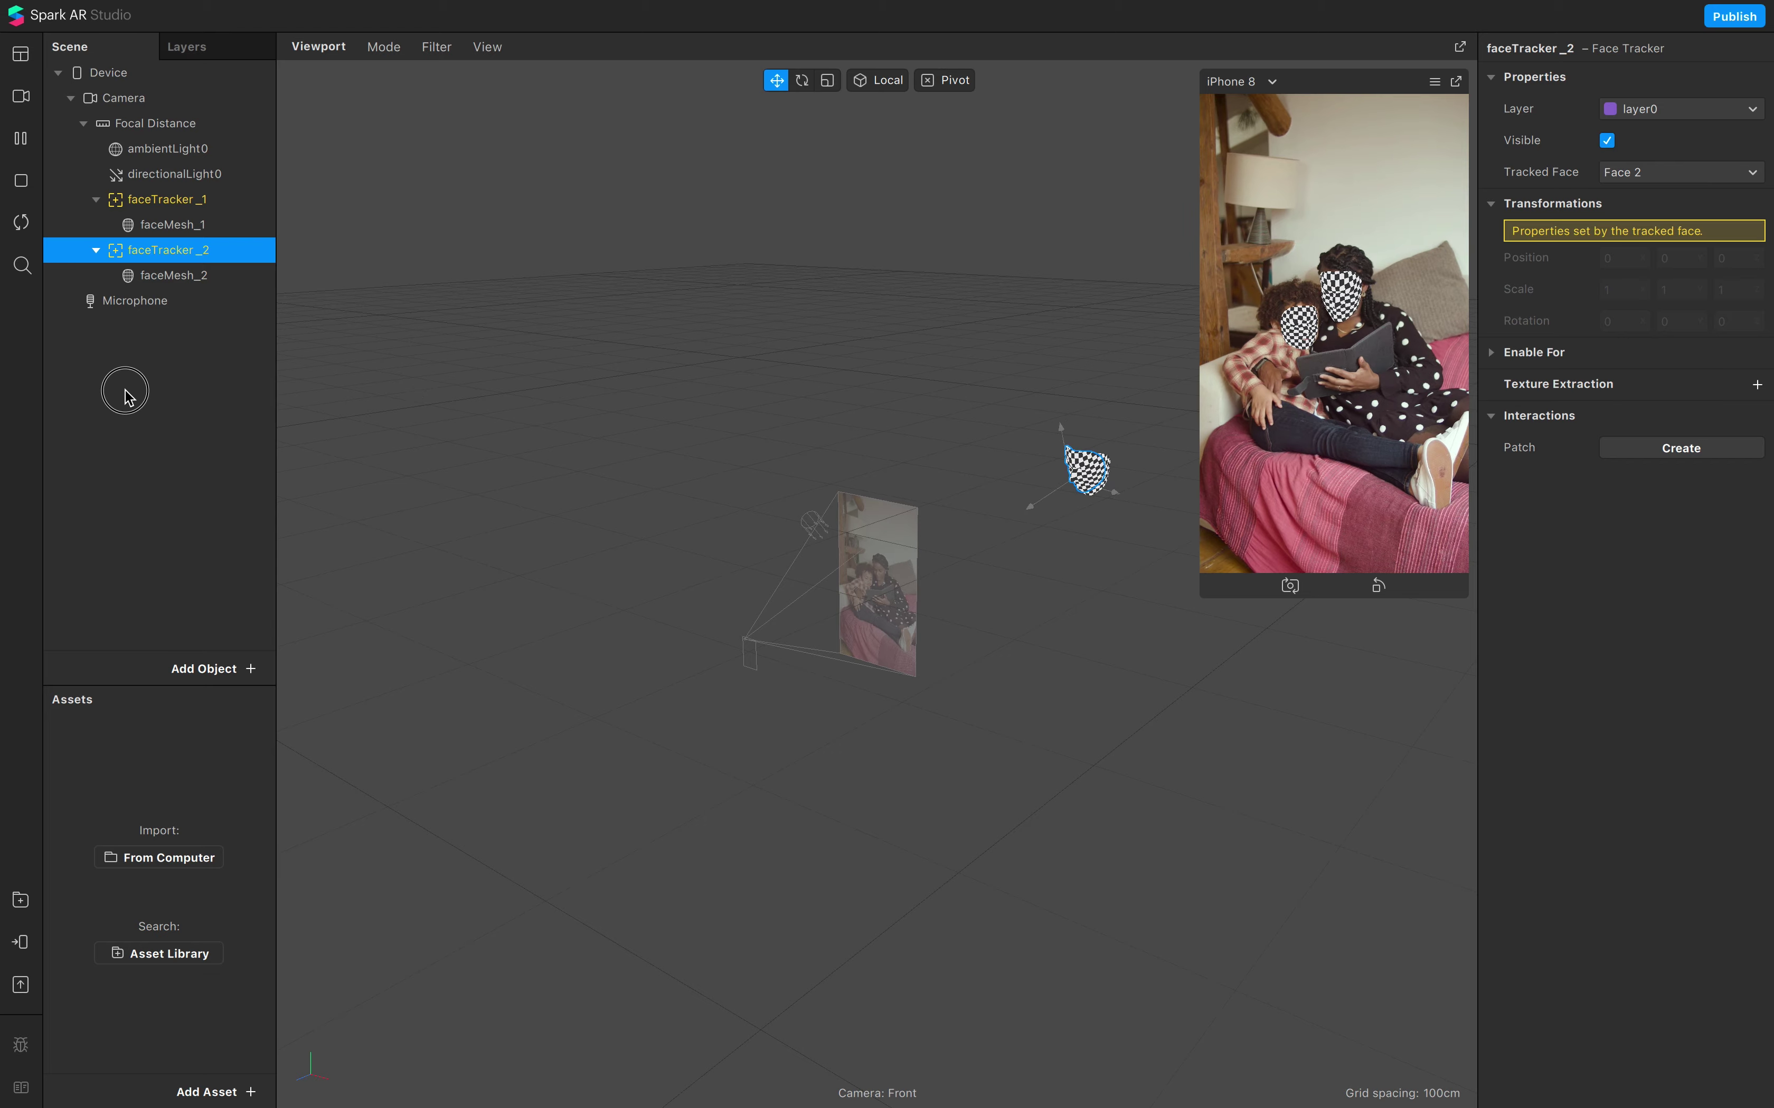
pyautogui.click(124, 74)
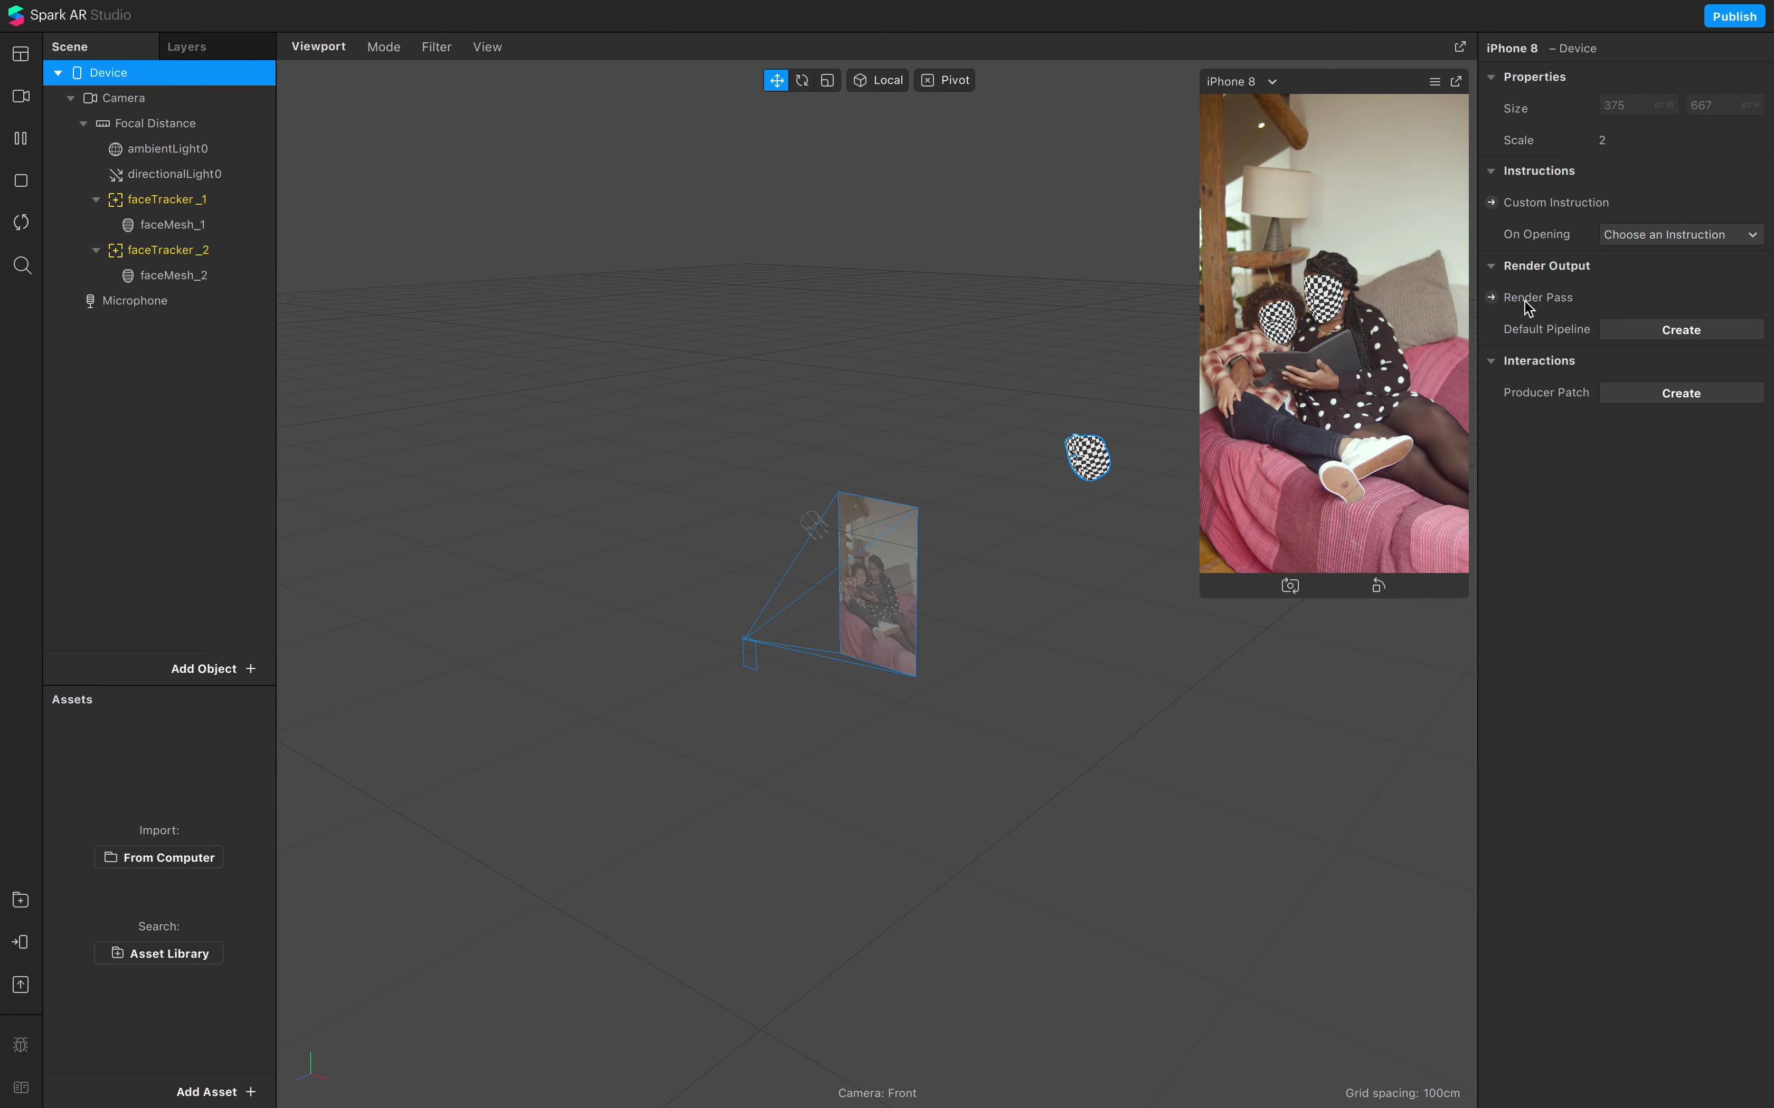
# Step: Create the Default Pipeline render patches and move them lower in the Patch Editor
pyautogui.click(1651, 331)
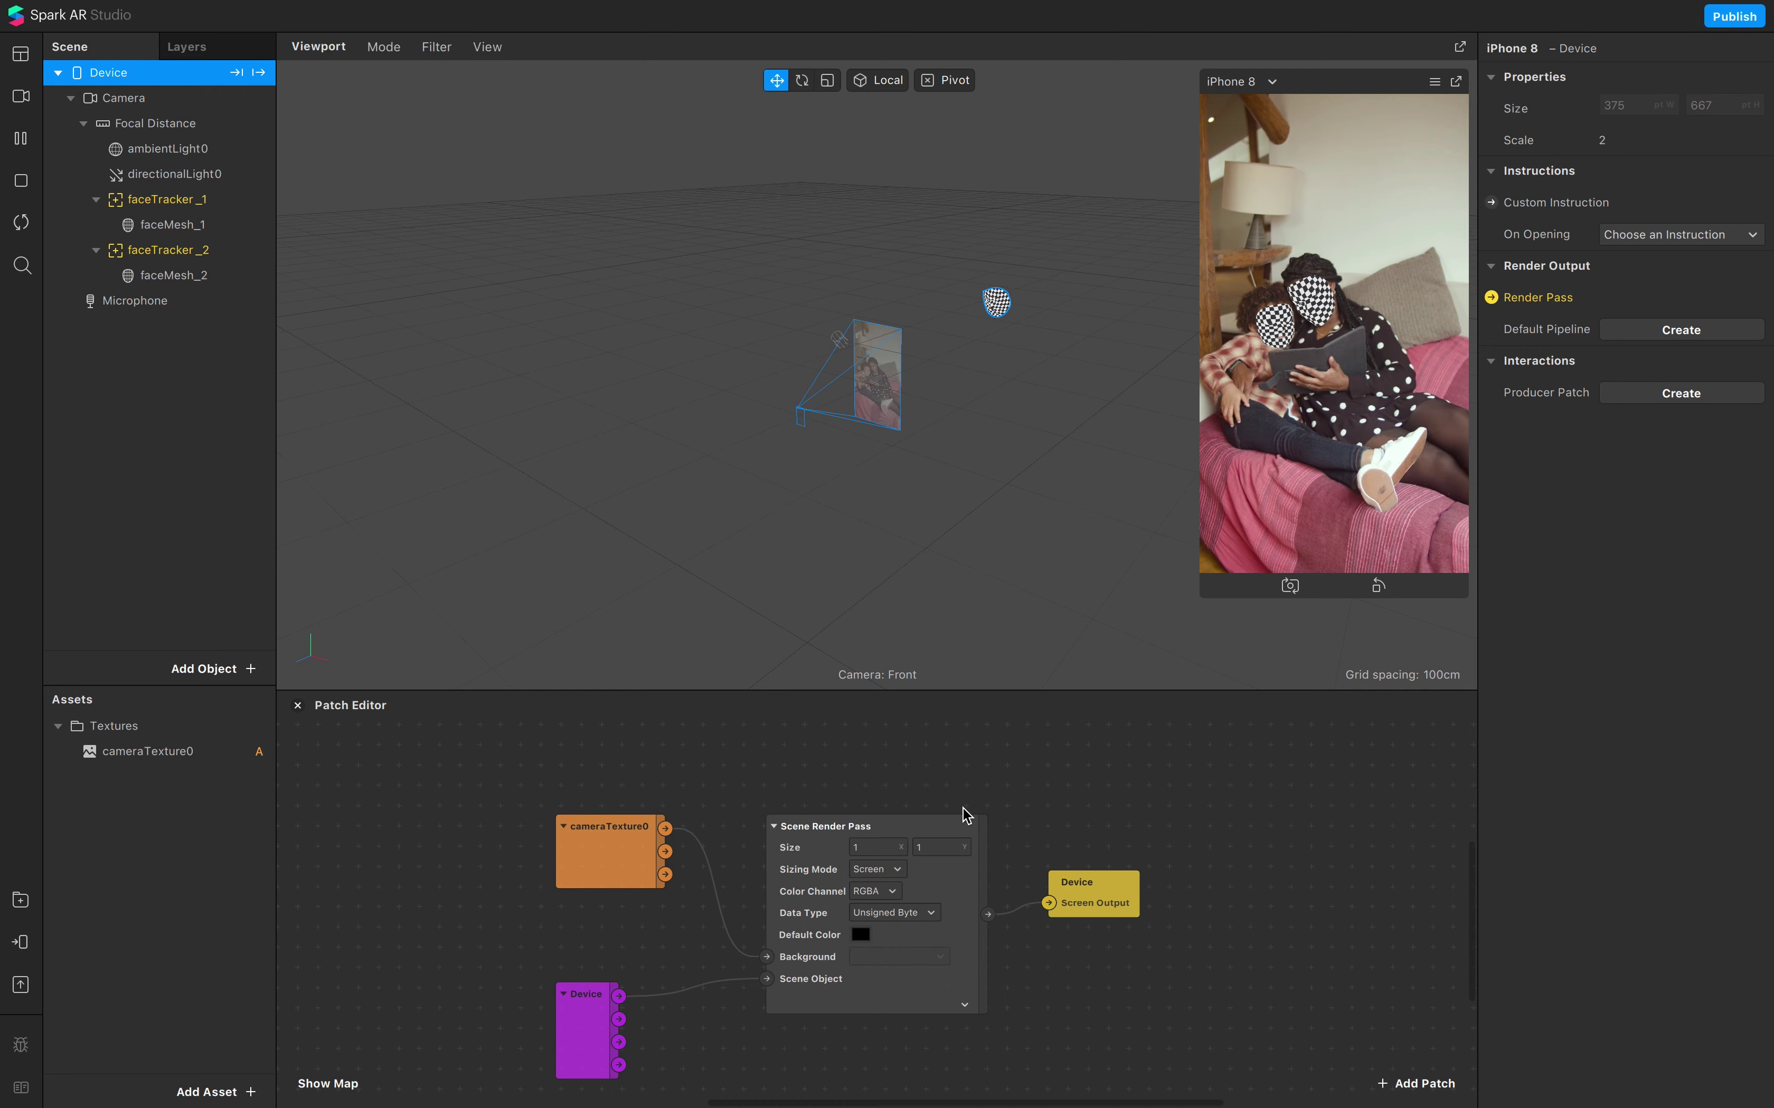
pyautogui.moveTo(777, 692); pyautogui.dragTo(795, 545)
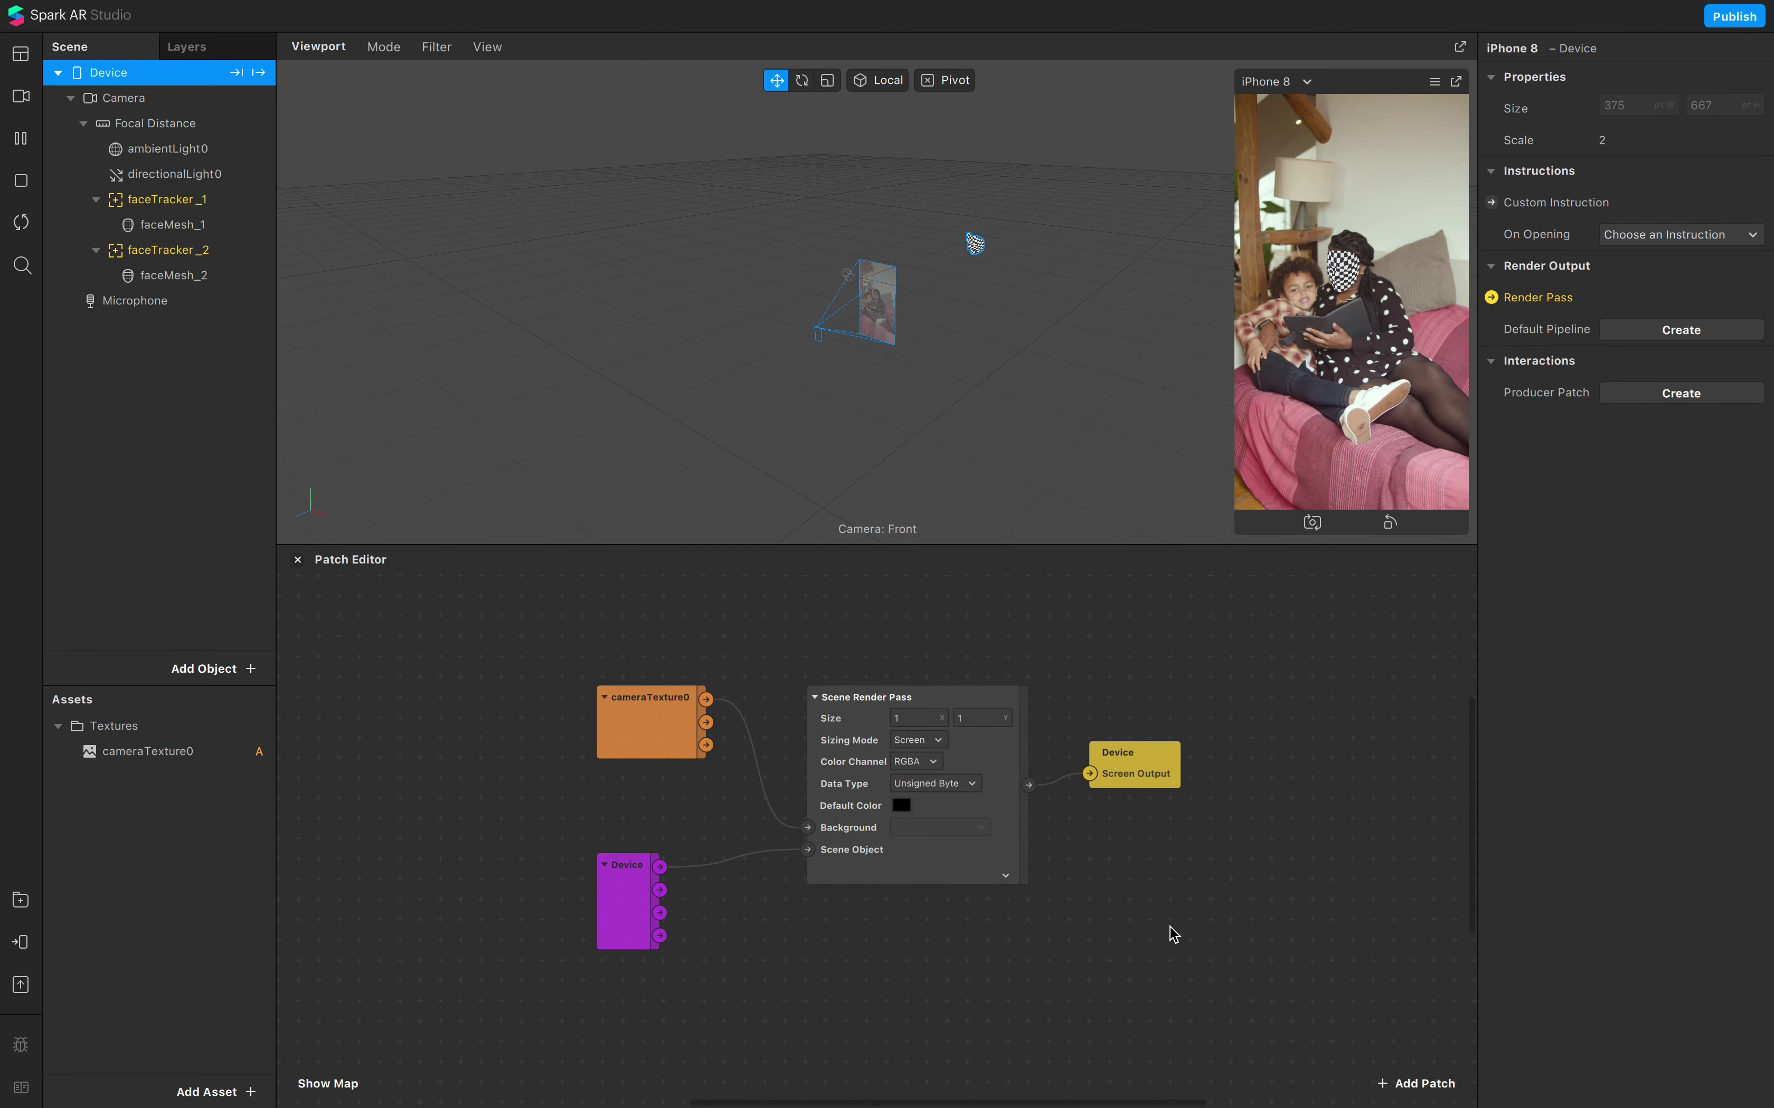
pyautogui.moveTo(1172, 935); pyautogui.dragTo(424, 633)
pyautogui.moveTo(864, 733); pyautogui.dragTo(840, 1071)
pyautogui.click(852, 703)
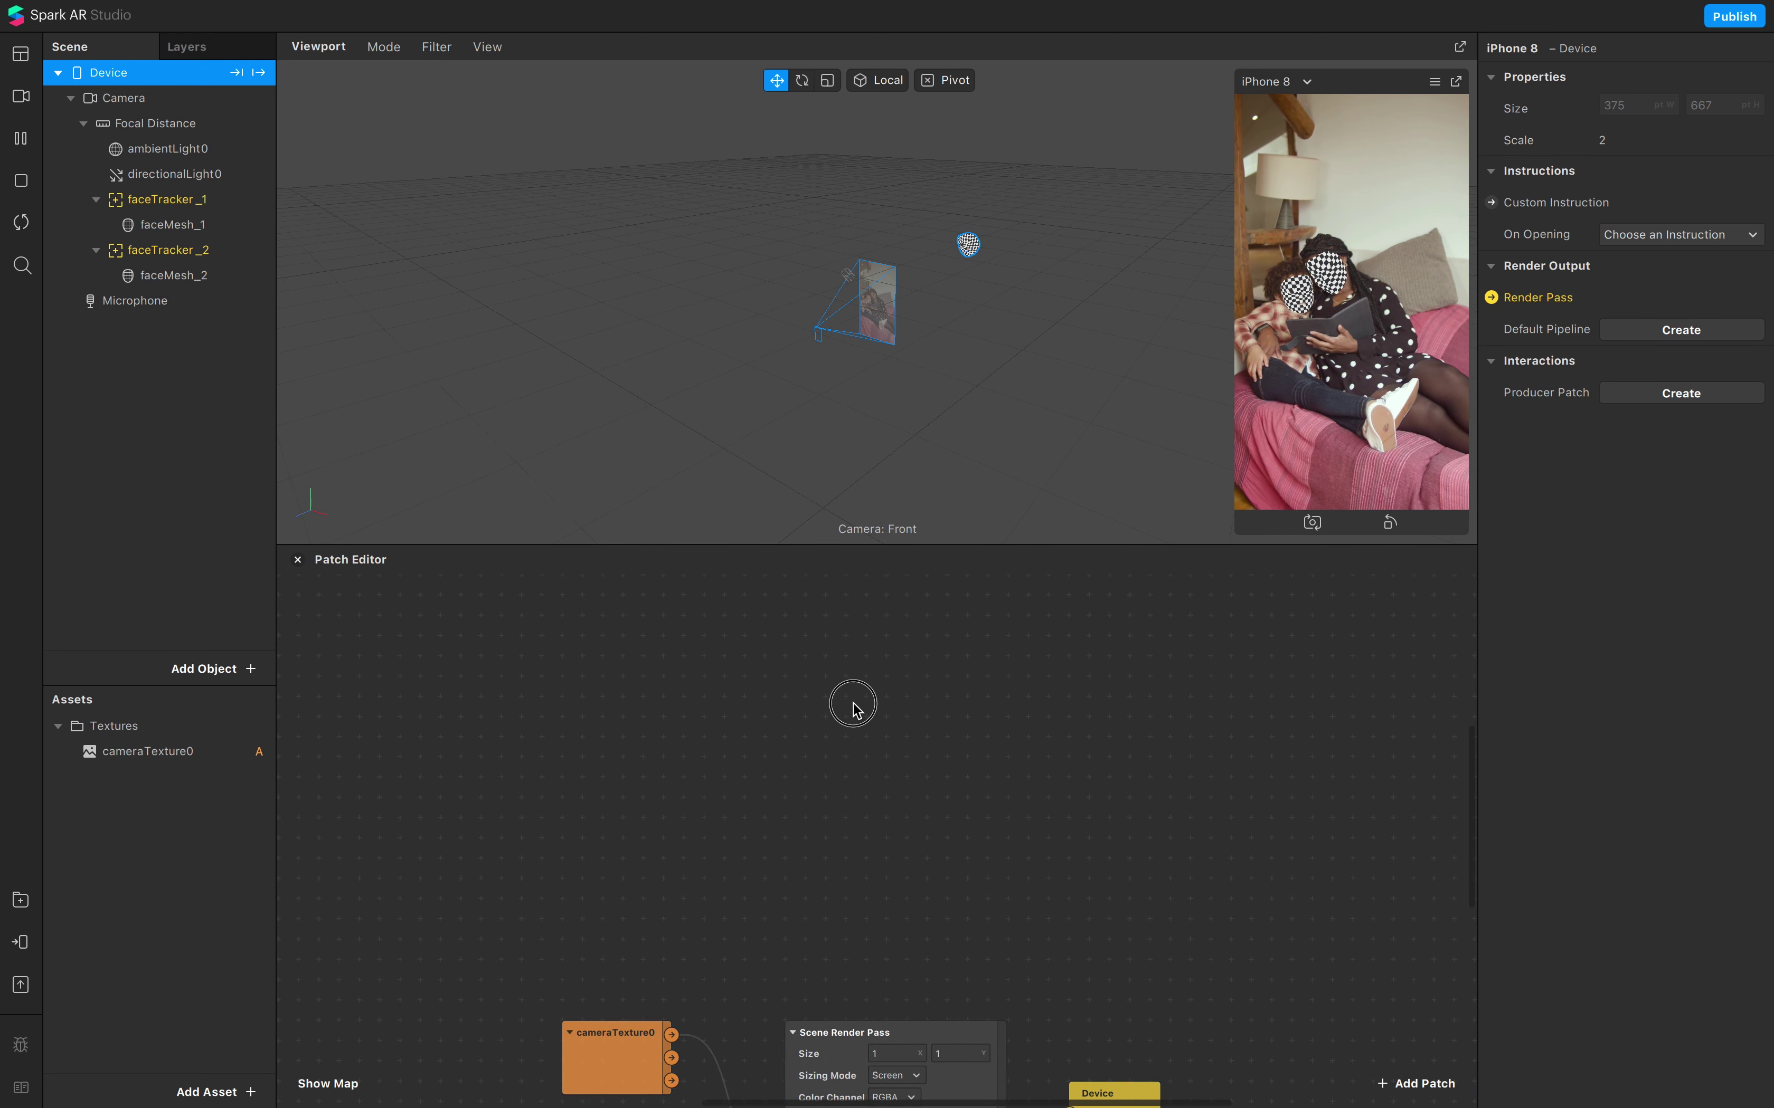
# Step: Add a Face Extraction Render Pass patch to the graph
pyautogui.doubleClick(852, 704)
pyautogui.write('face')
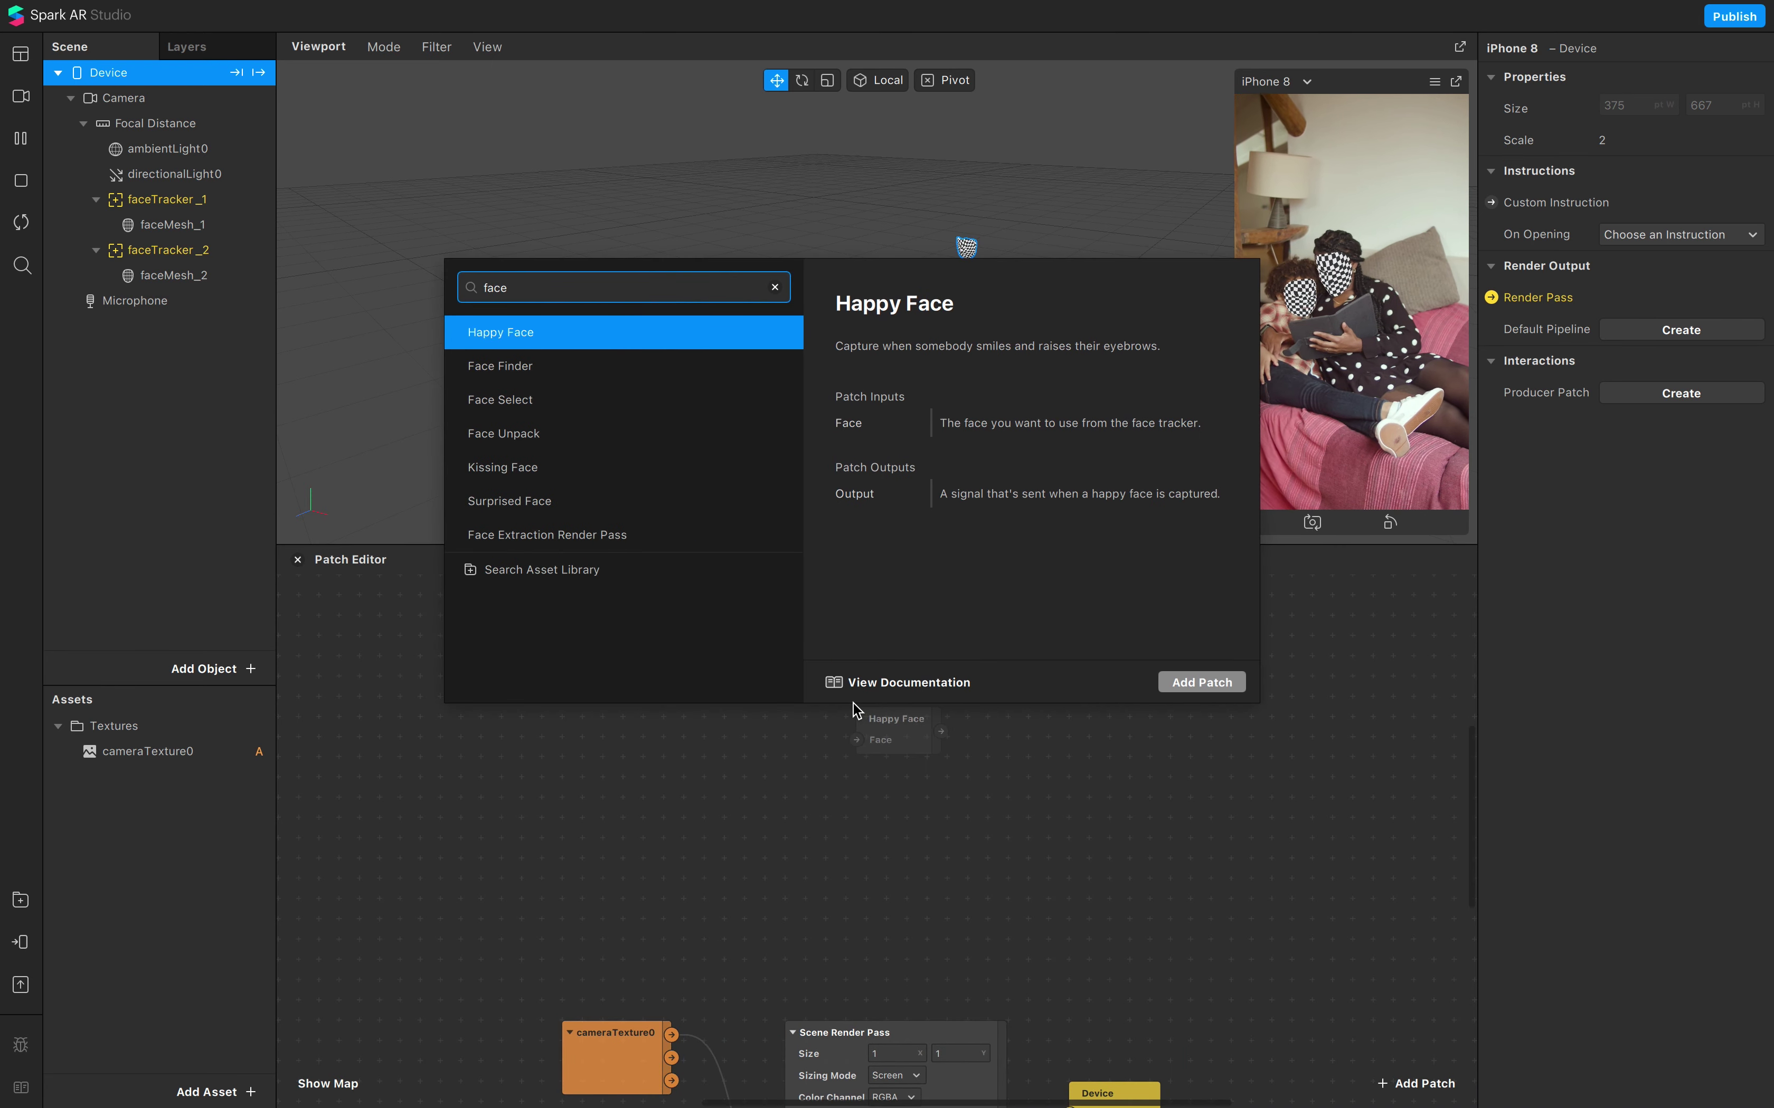
pyautogui.click(513, 535)
pyautogui.click(1202, 682)
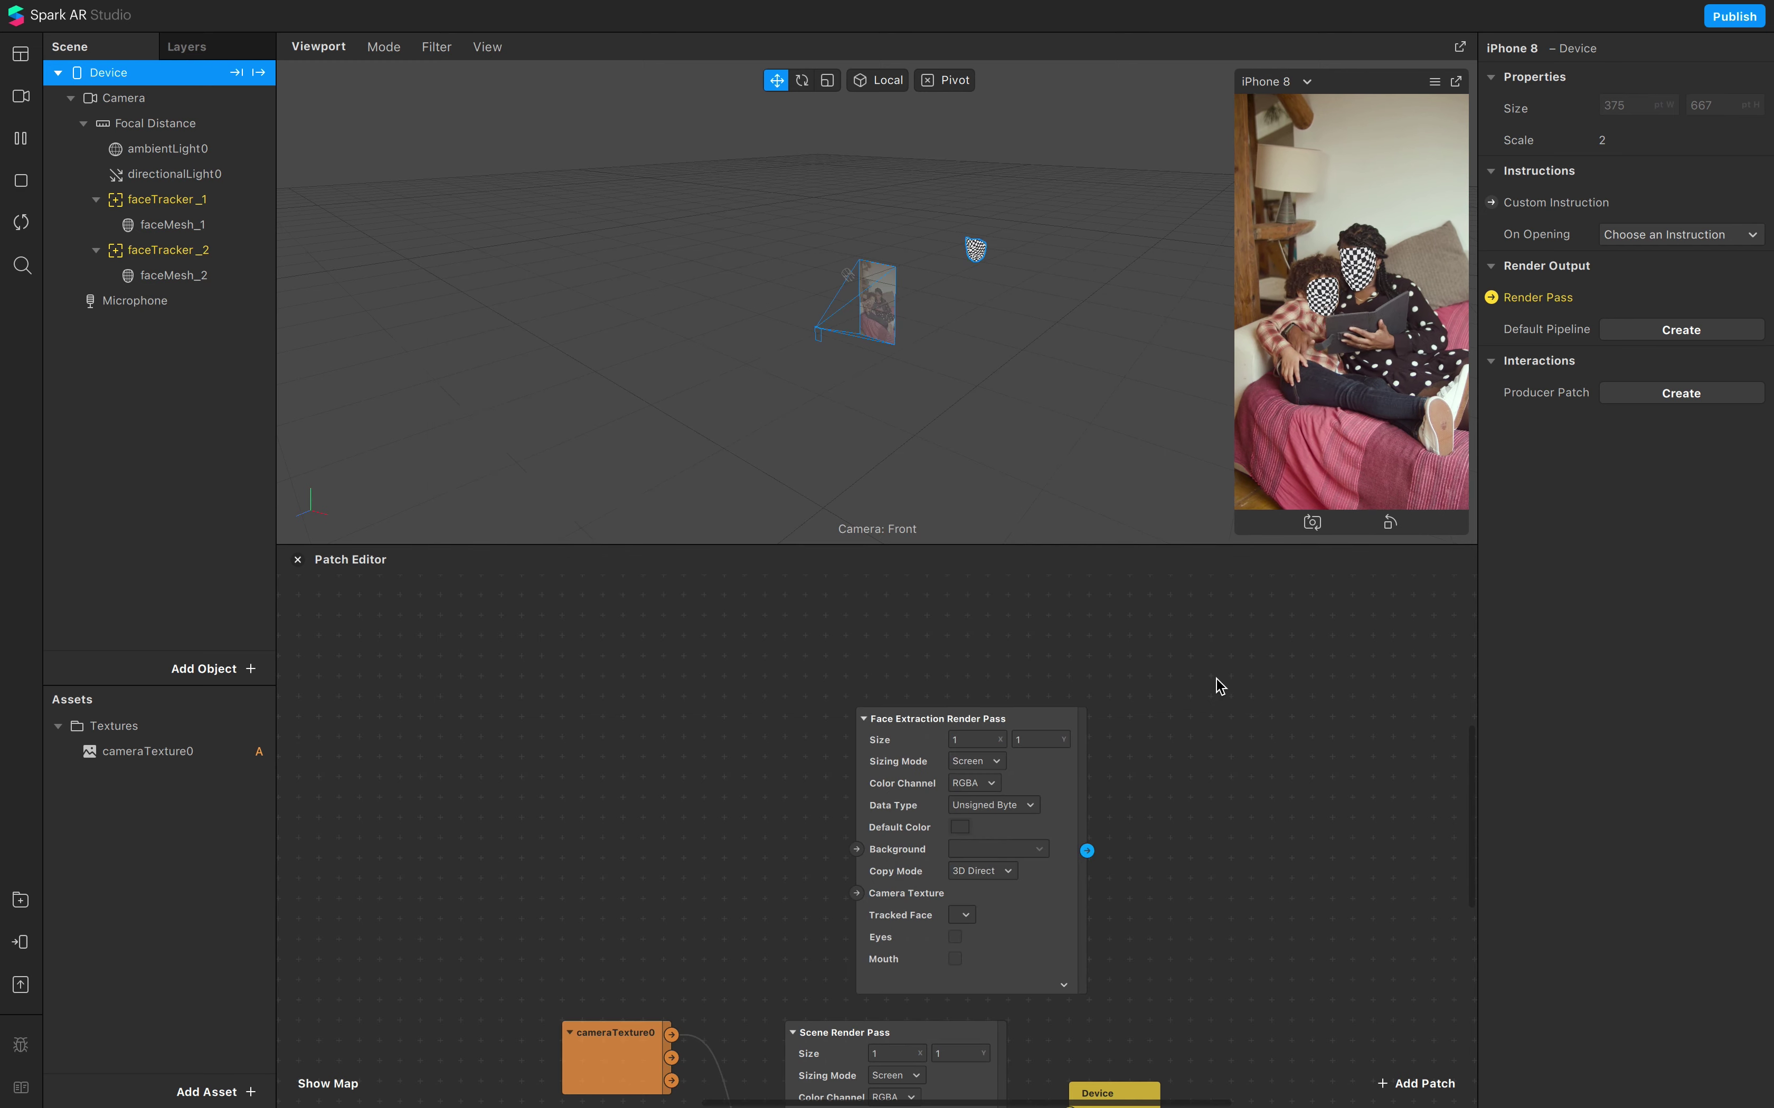
pyautogui.click(870, 645)
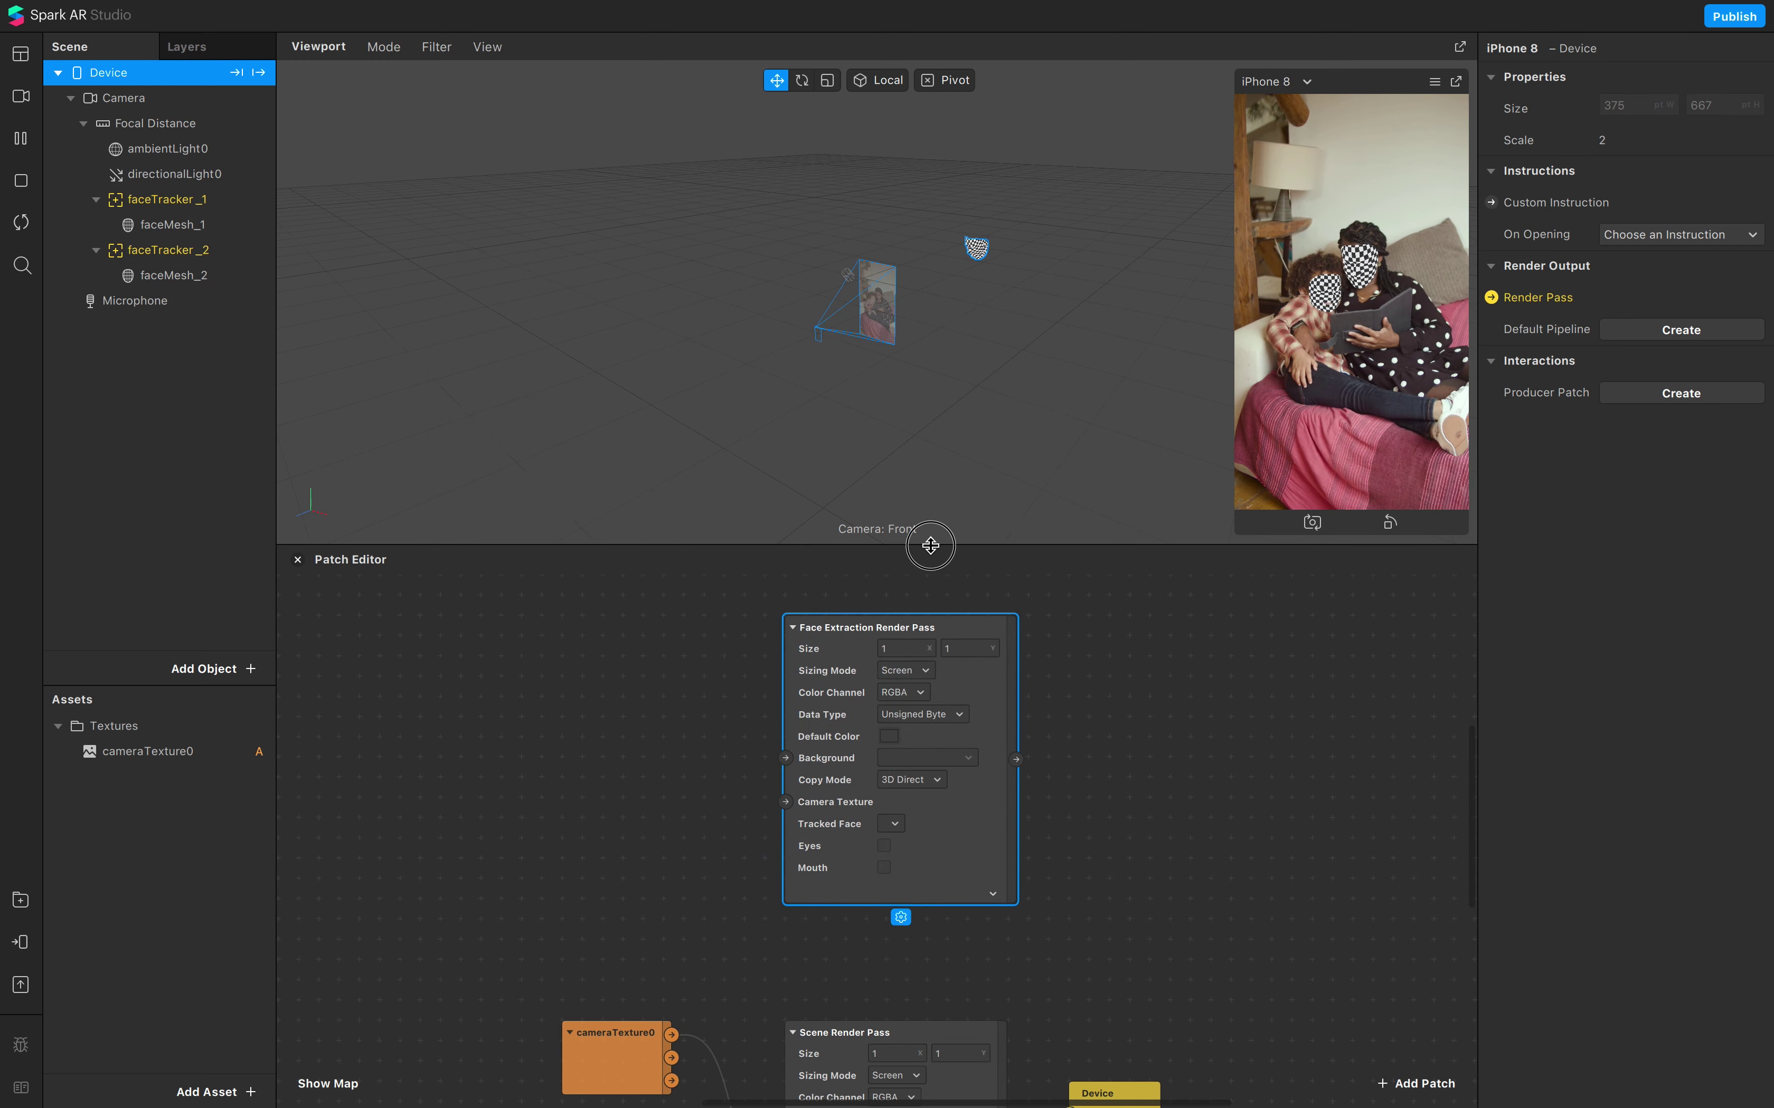
pyautogui.moveTo(935, 544); pyautogui.dragTo(952, 326)
pyautogui.scroll(5, 1034, 542)
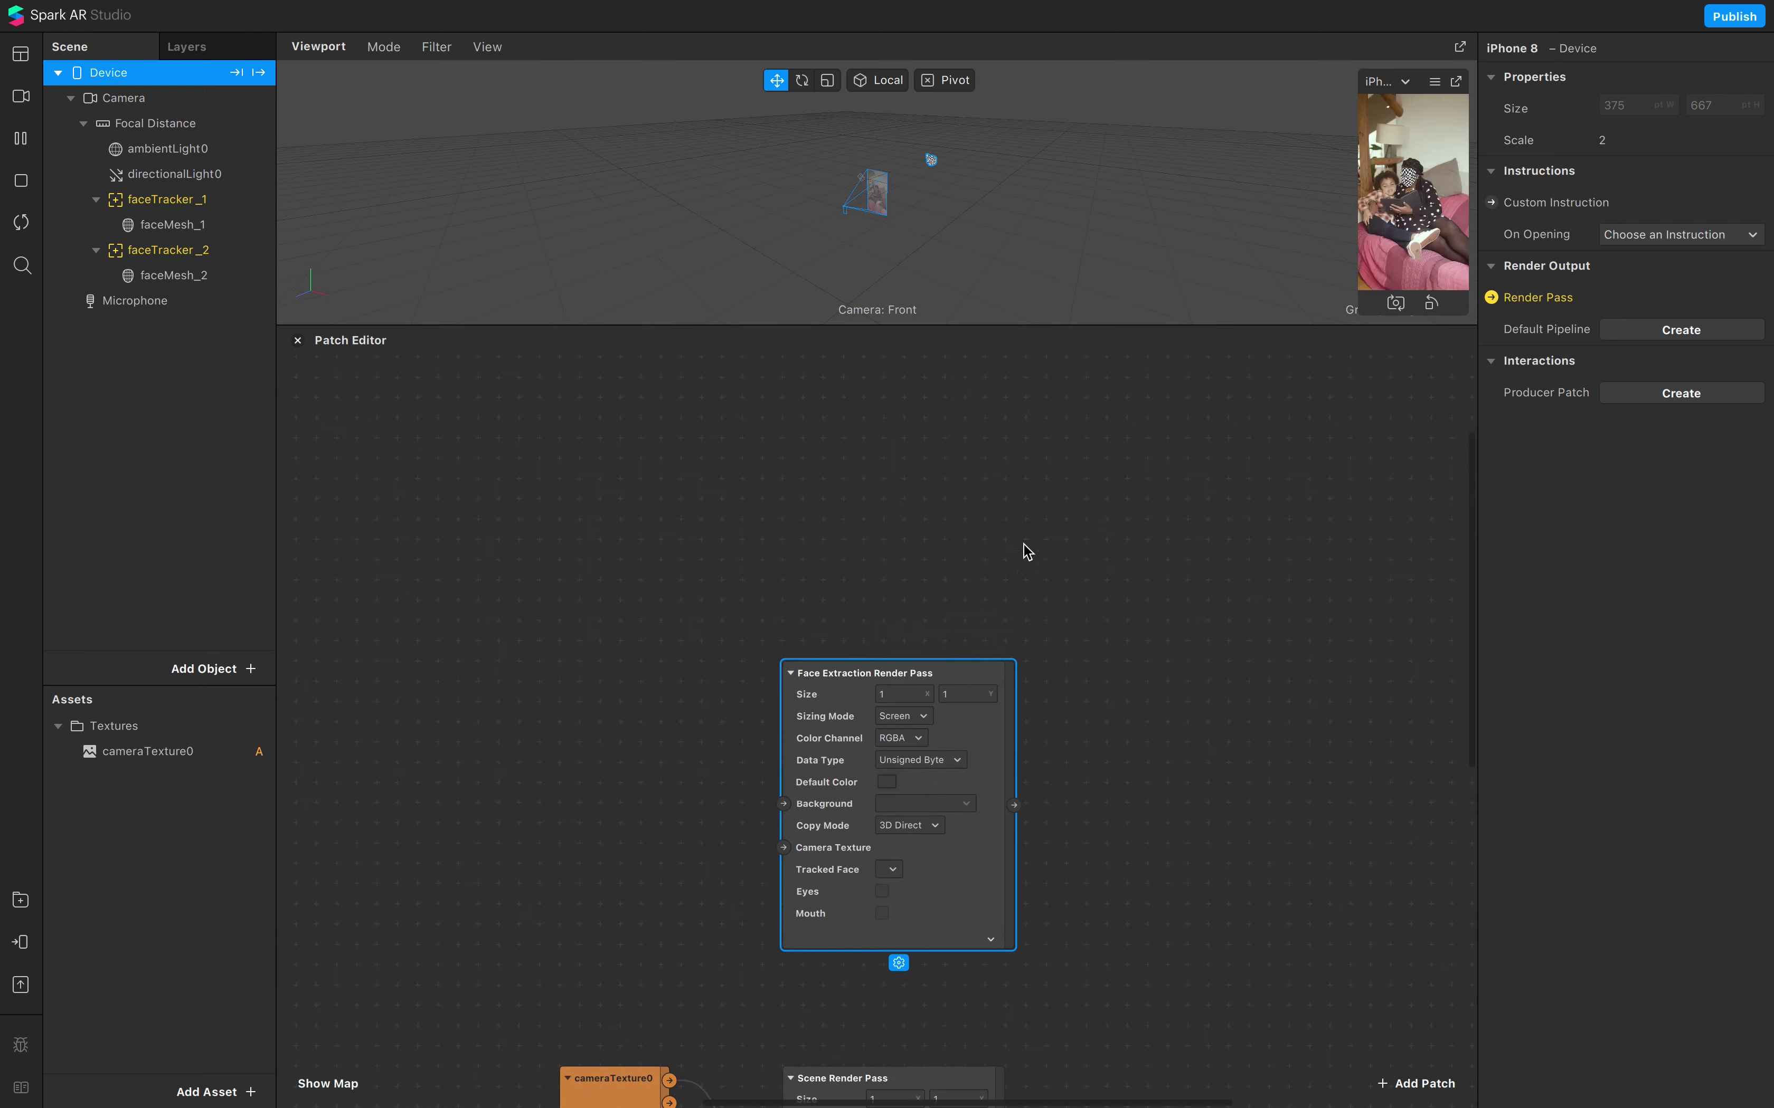
# Step: Duplicate the Face Extraction Render Pass and feed cameraTexture0 RGBA into both passes
pyautogui.press('super+d')
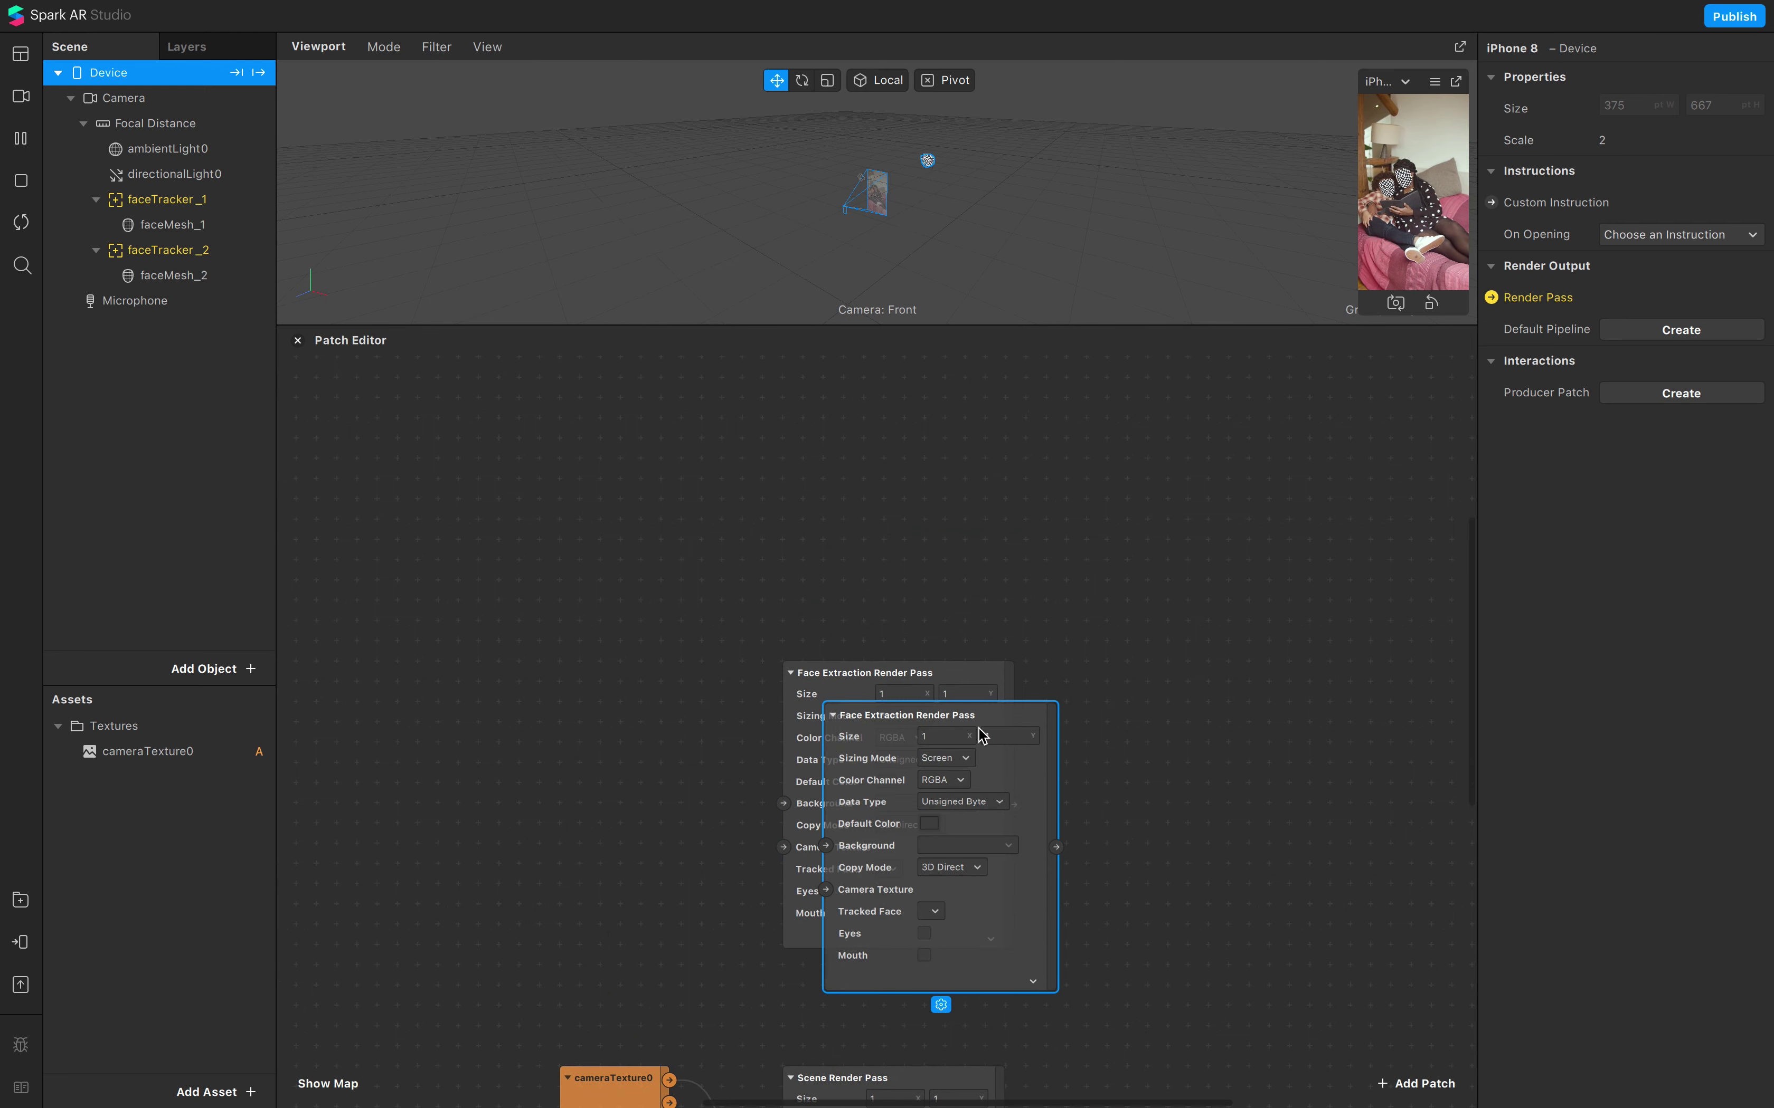
pyautogui.moveTo(990, 733); pyautogui.dragTo(929, 400)
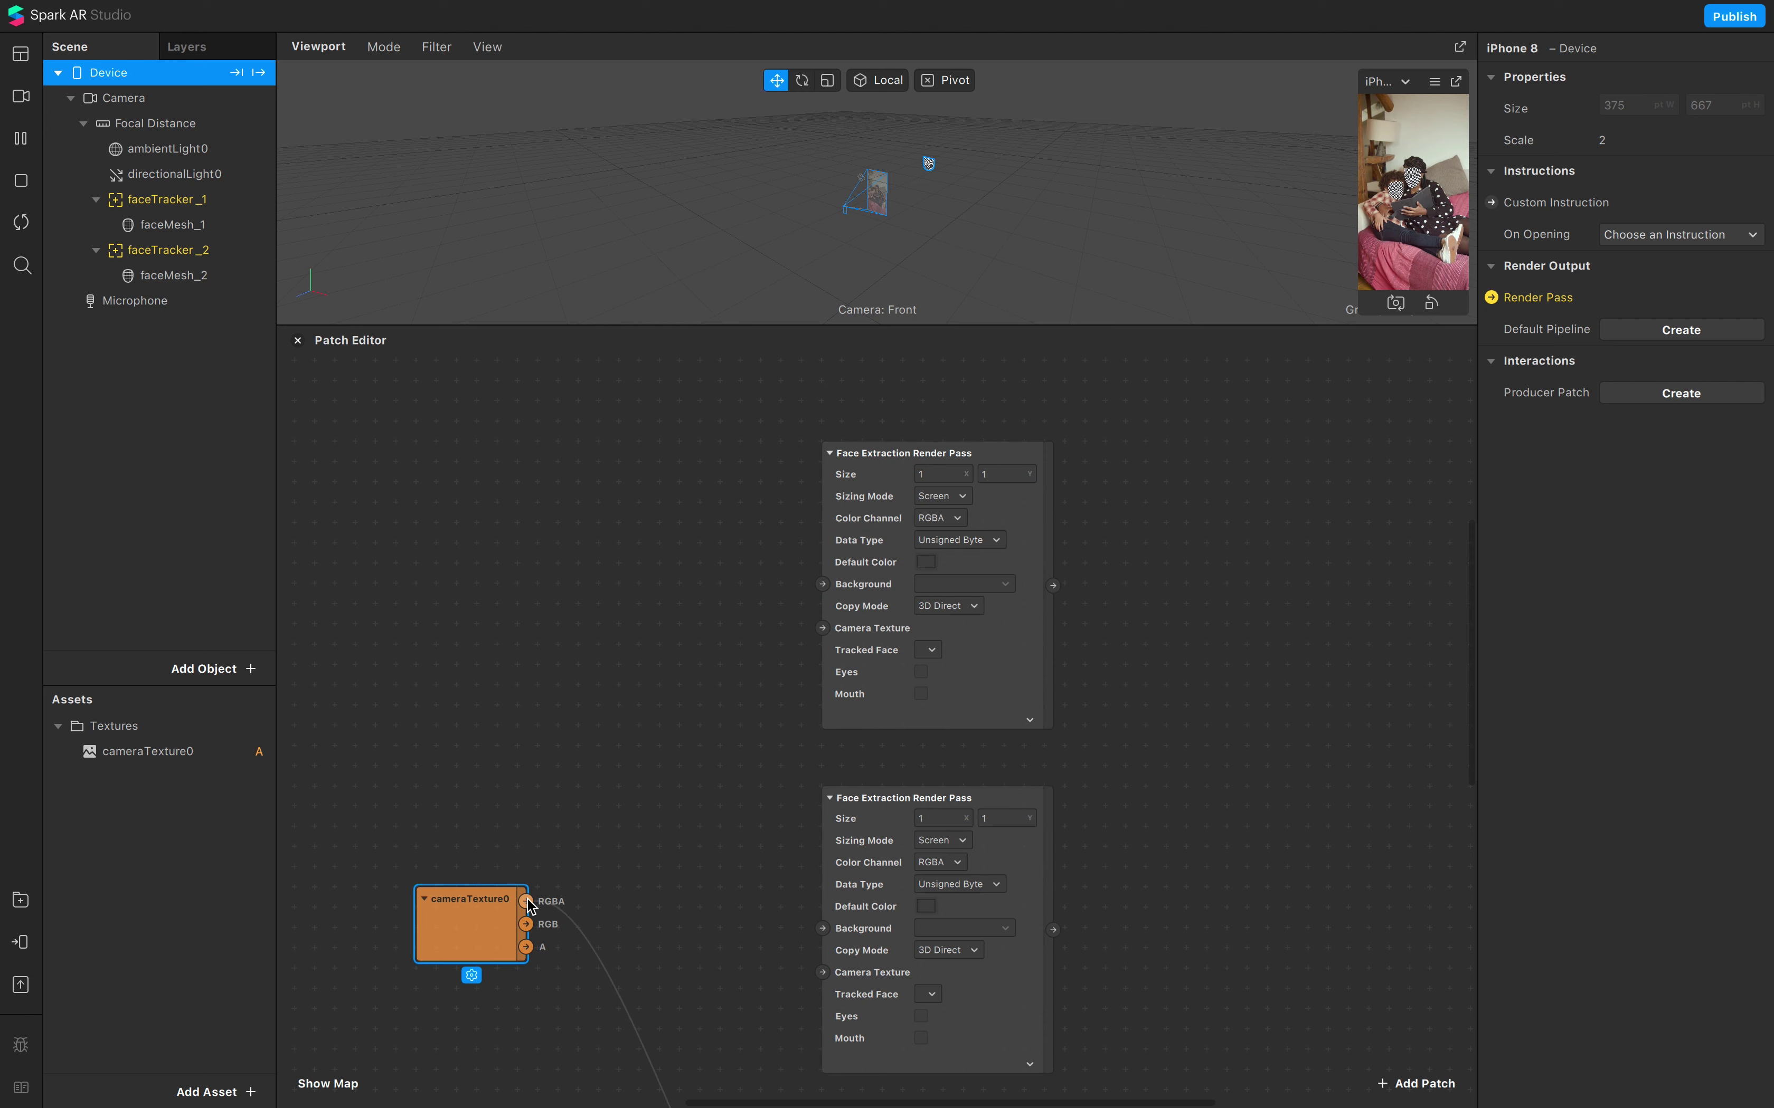
pyautogui.moveTo(525, 901); pyautogui.dragTo(808, 973)
pyautogui.moveTo(528, 904); pyautogui.dragTo(824, 635)
pyautogui.hscroll(2, 950, 682)
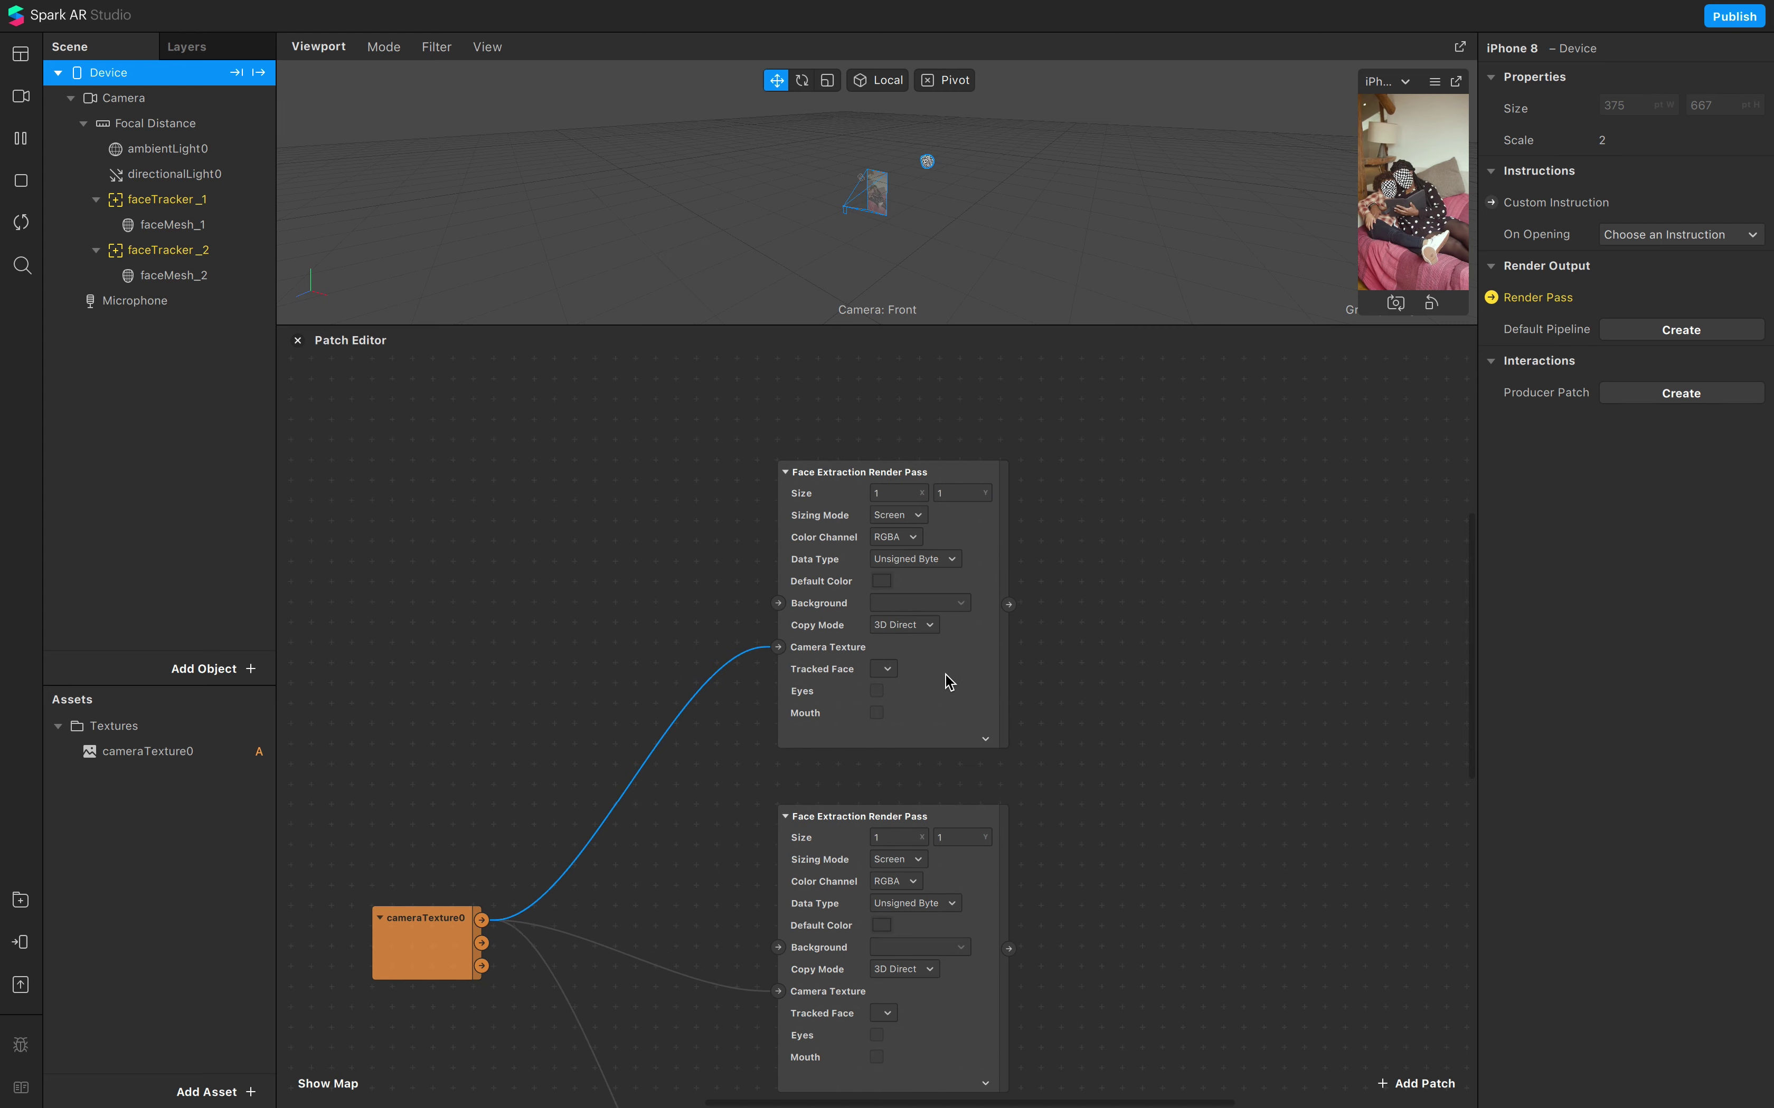
# Step: Rename the two Face Extraction Render Pass patches to _1 and _2
pyautogui.doubleClick(932, 476)
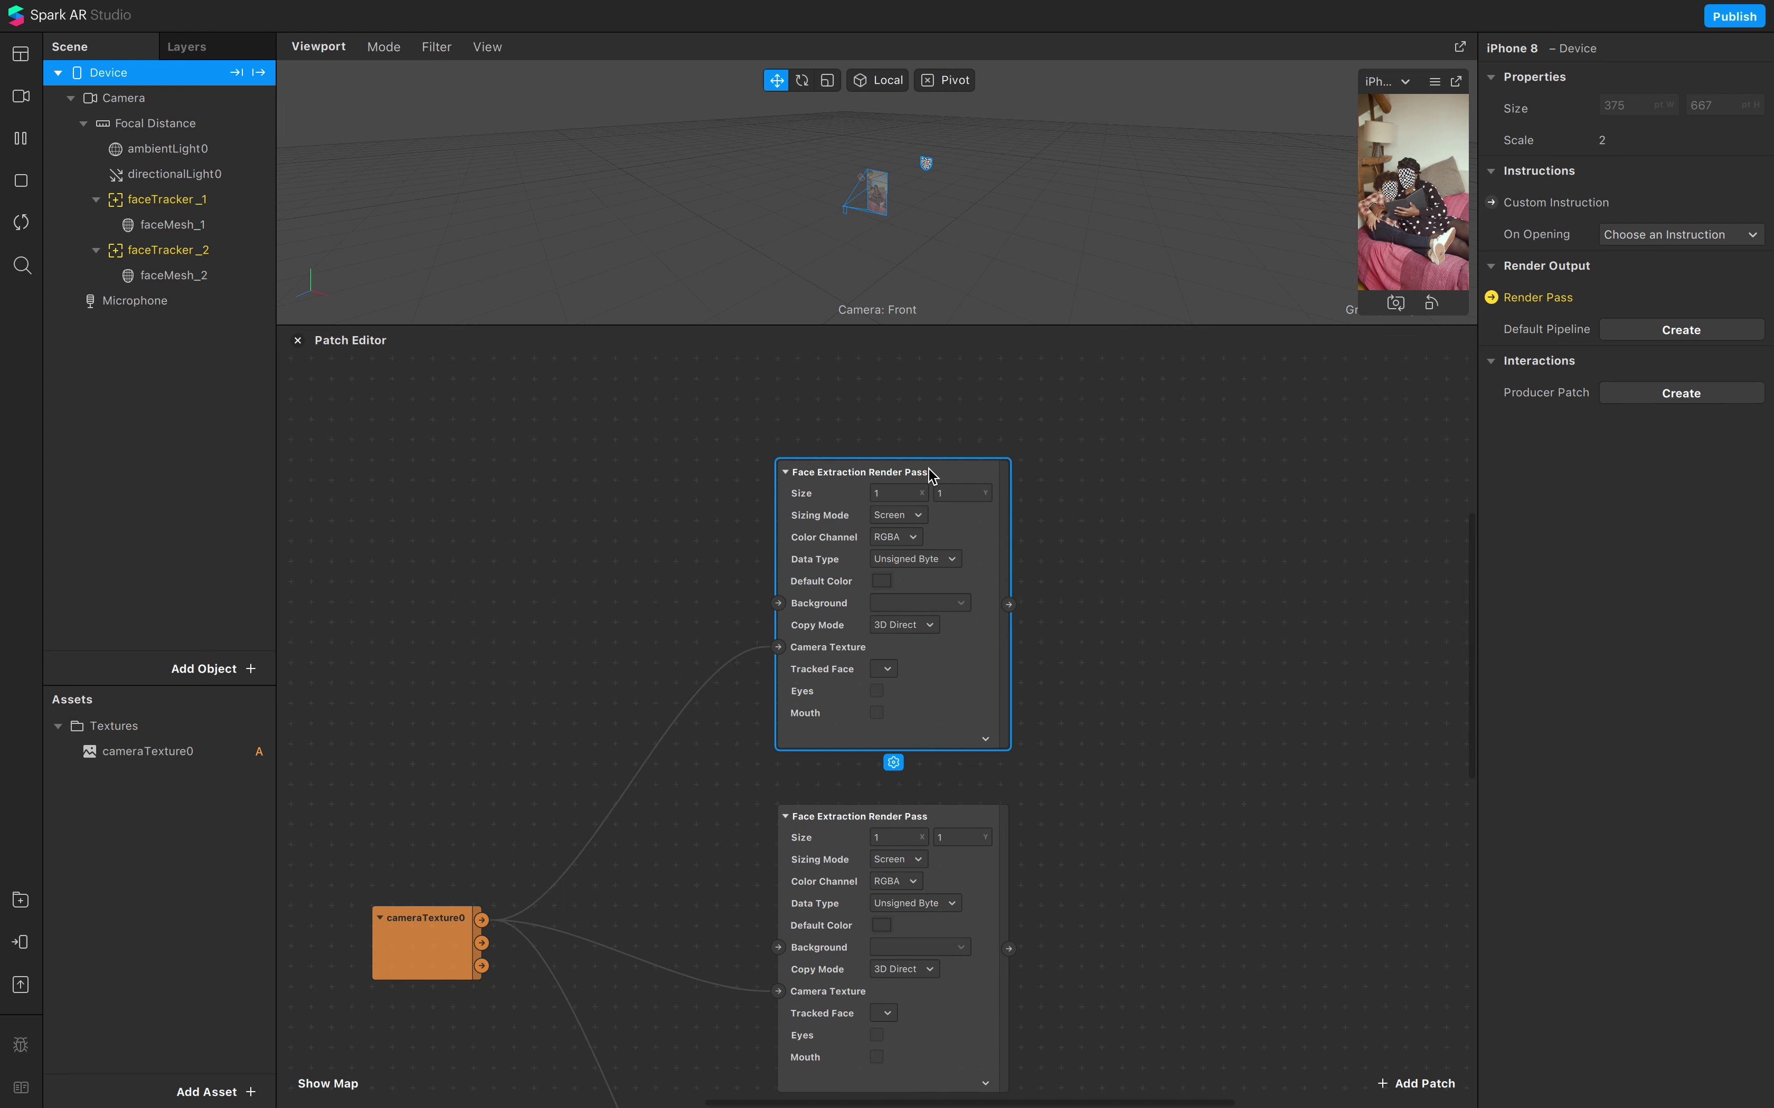
pyautogui.write('_1')
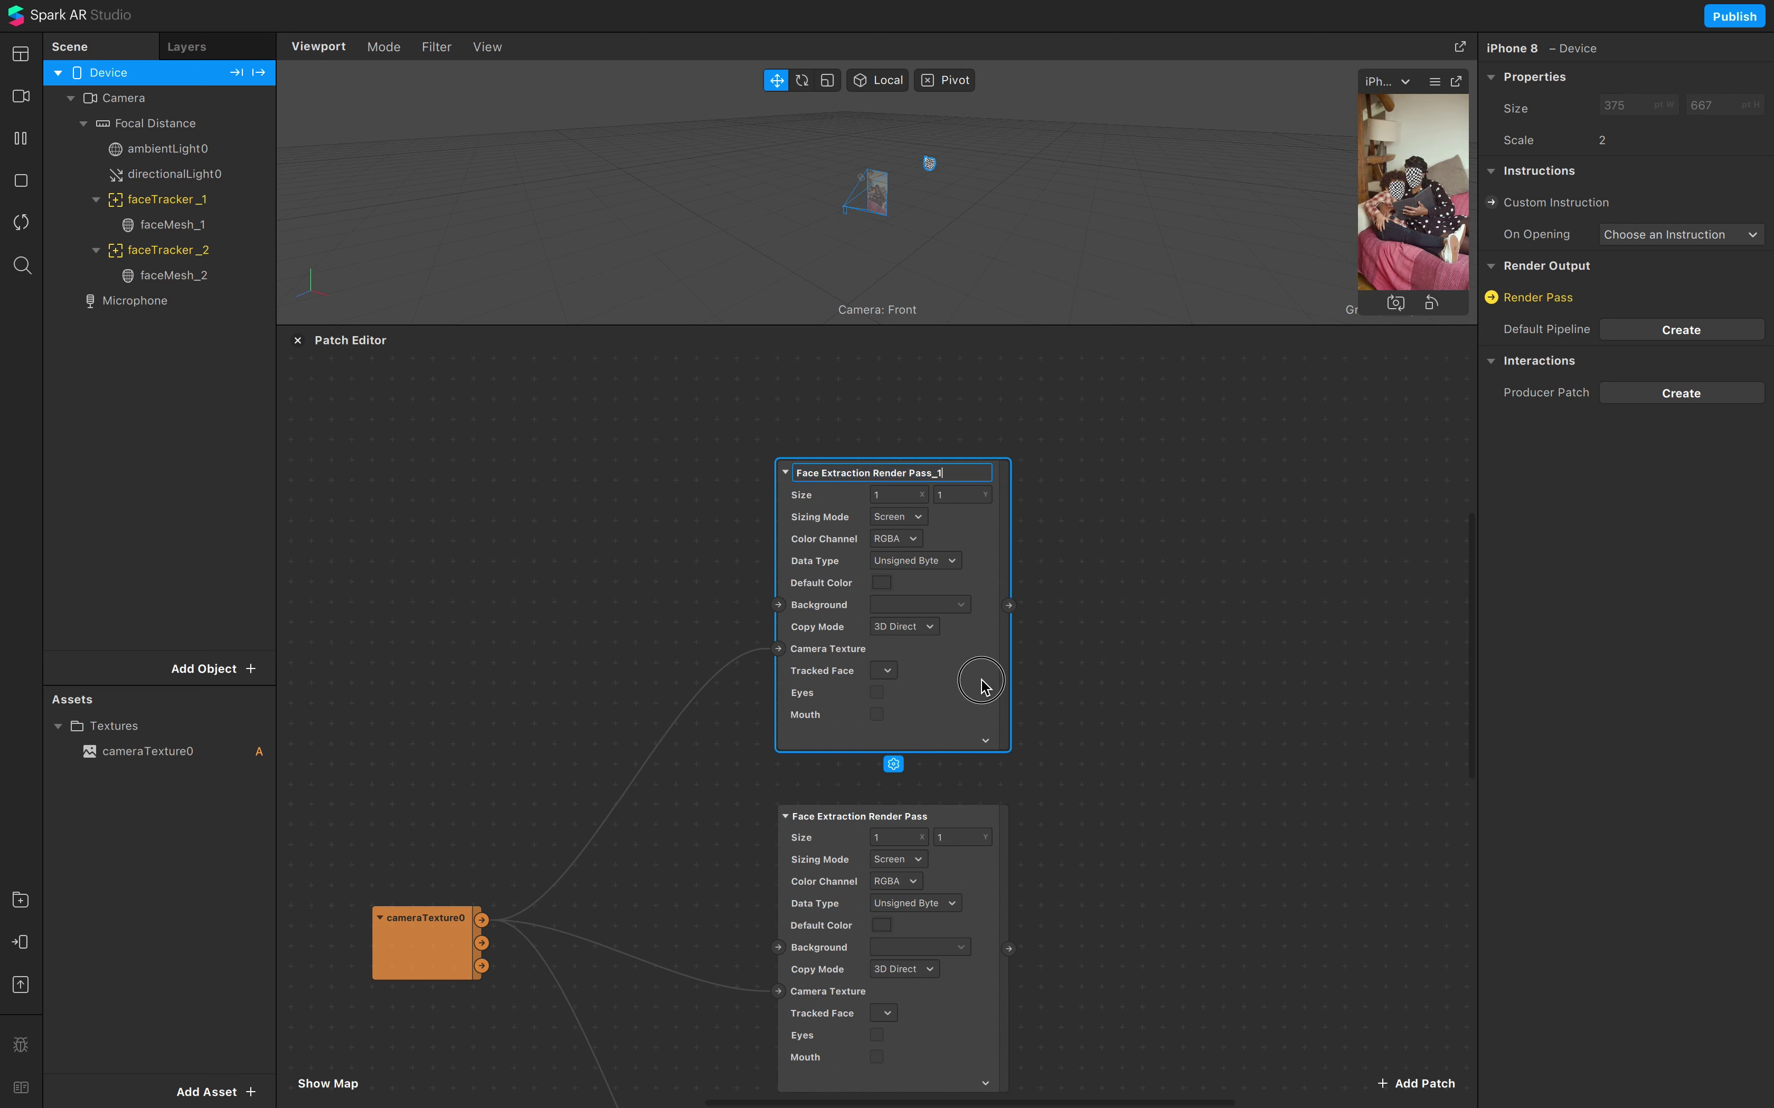
pyautogui.press('Return')
pyautogui.doubleClick(927, 816)
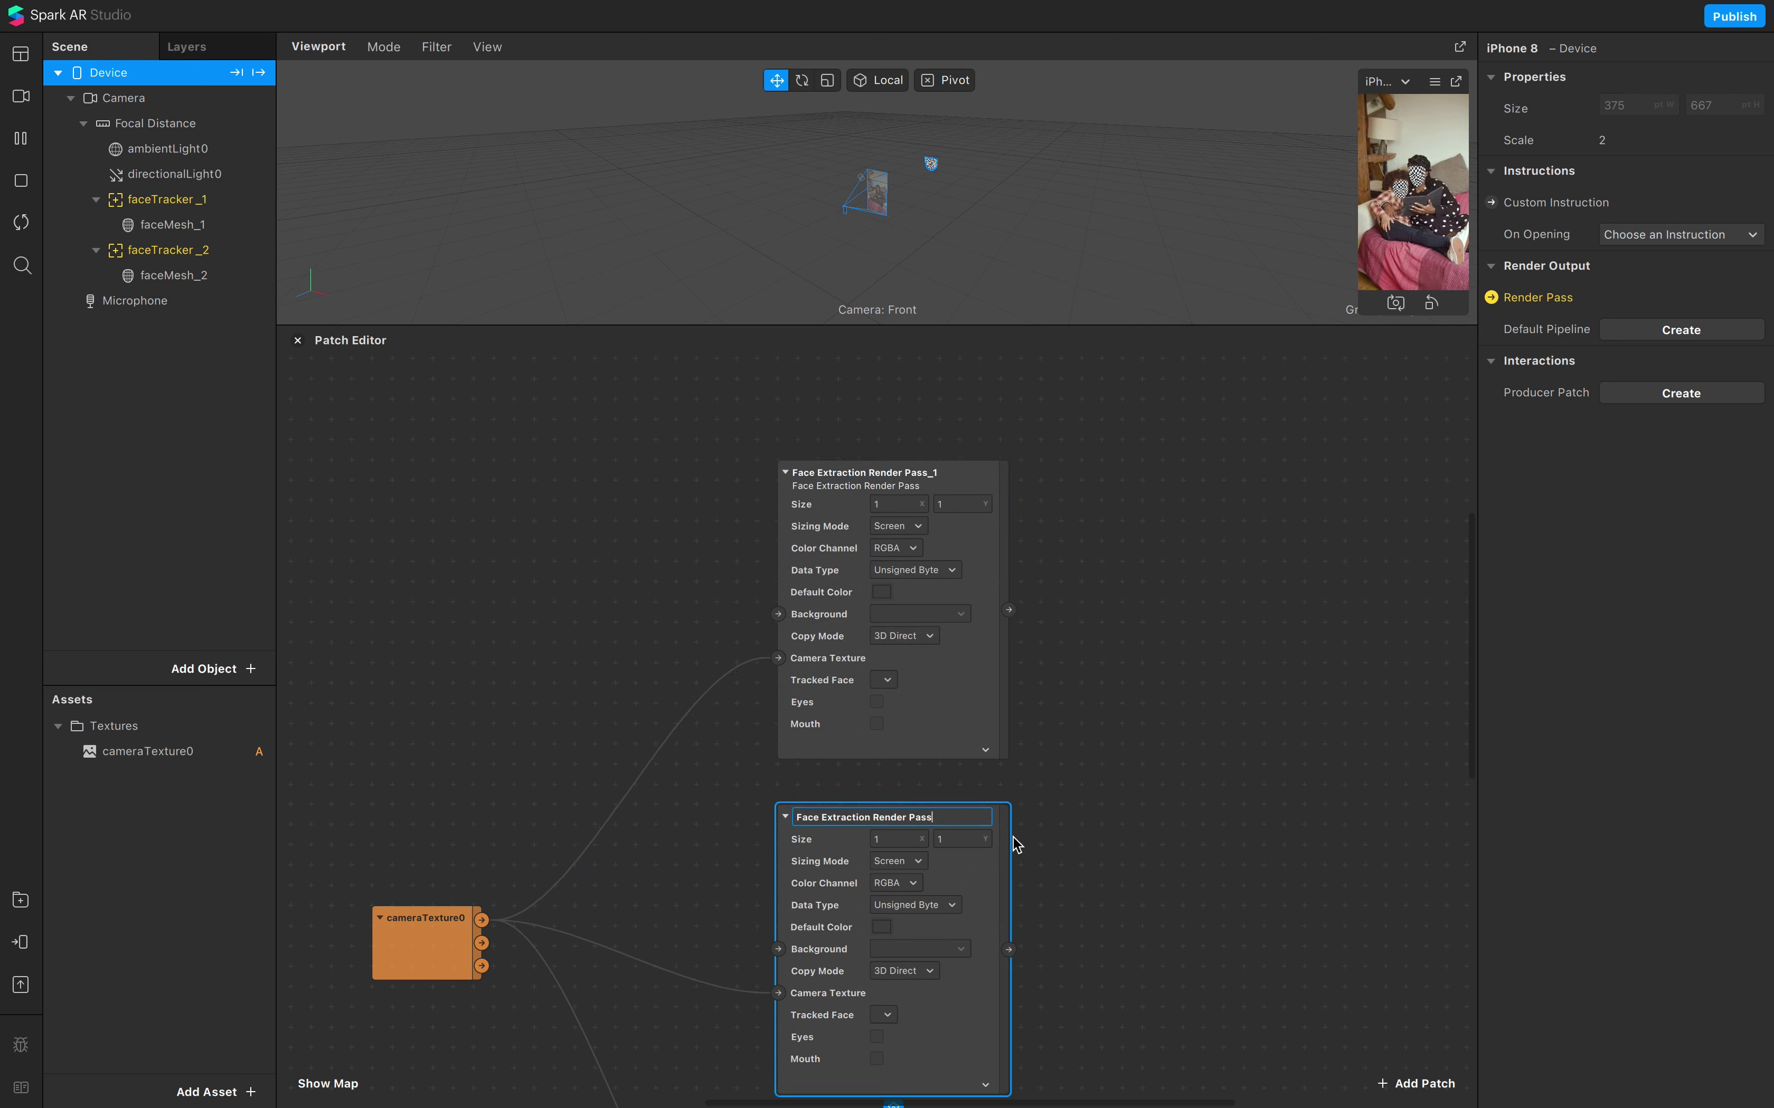
pyautogui.press('Return')
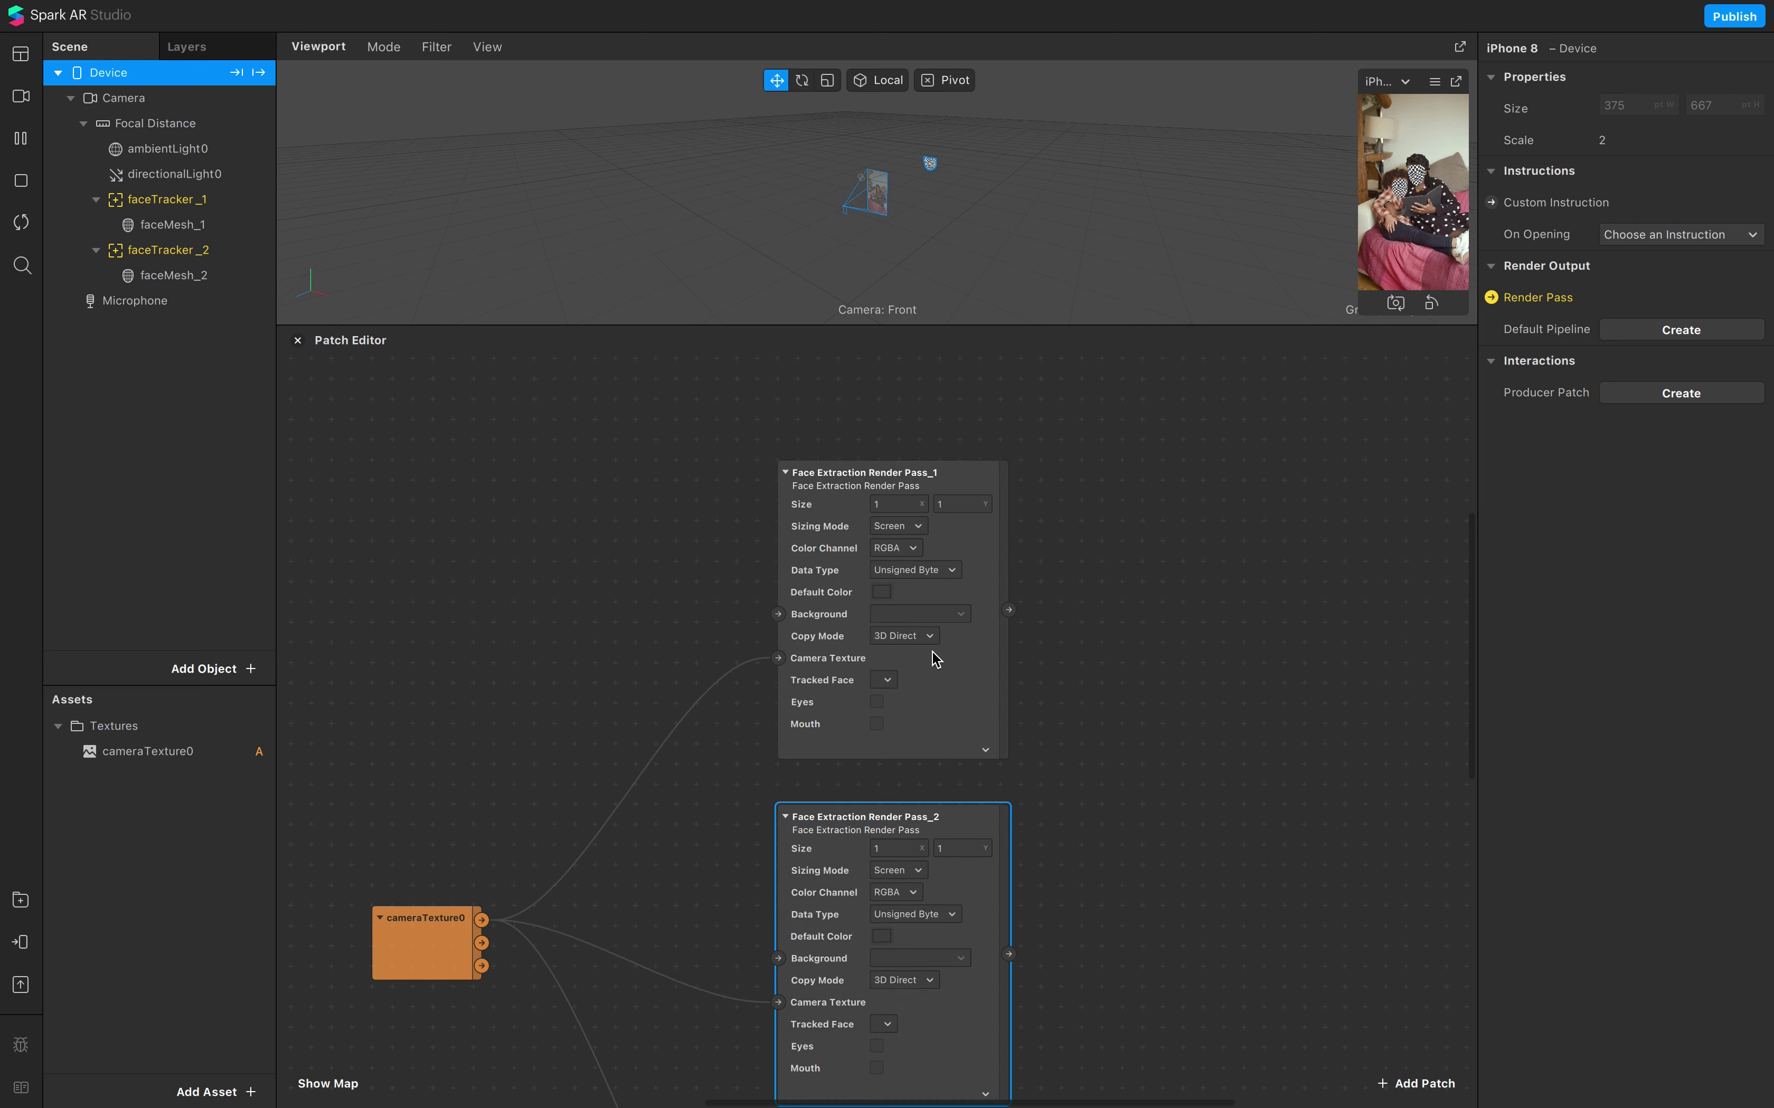
# Step: Set Render Pass_1's tracked face to faceTracker_2 and Render Pass_2's to faceTracker_1
pyautogui.click(893, 680)
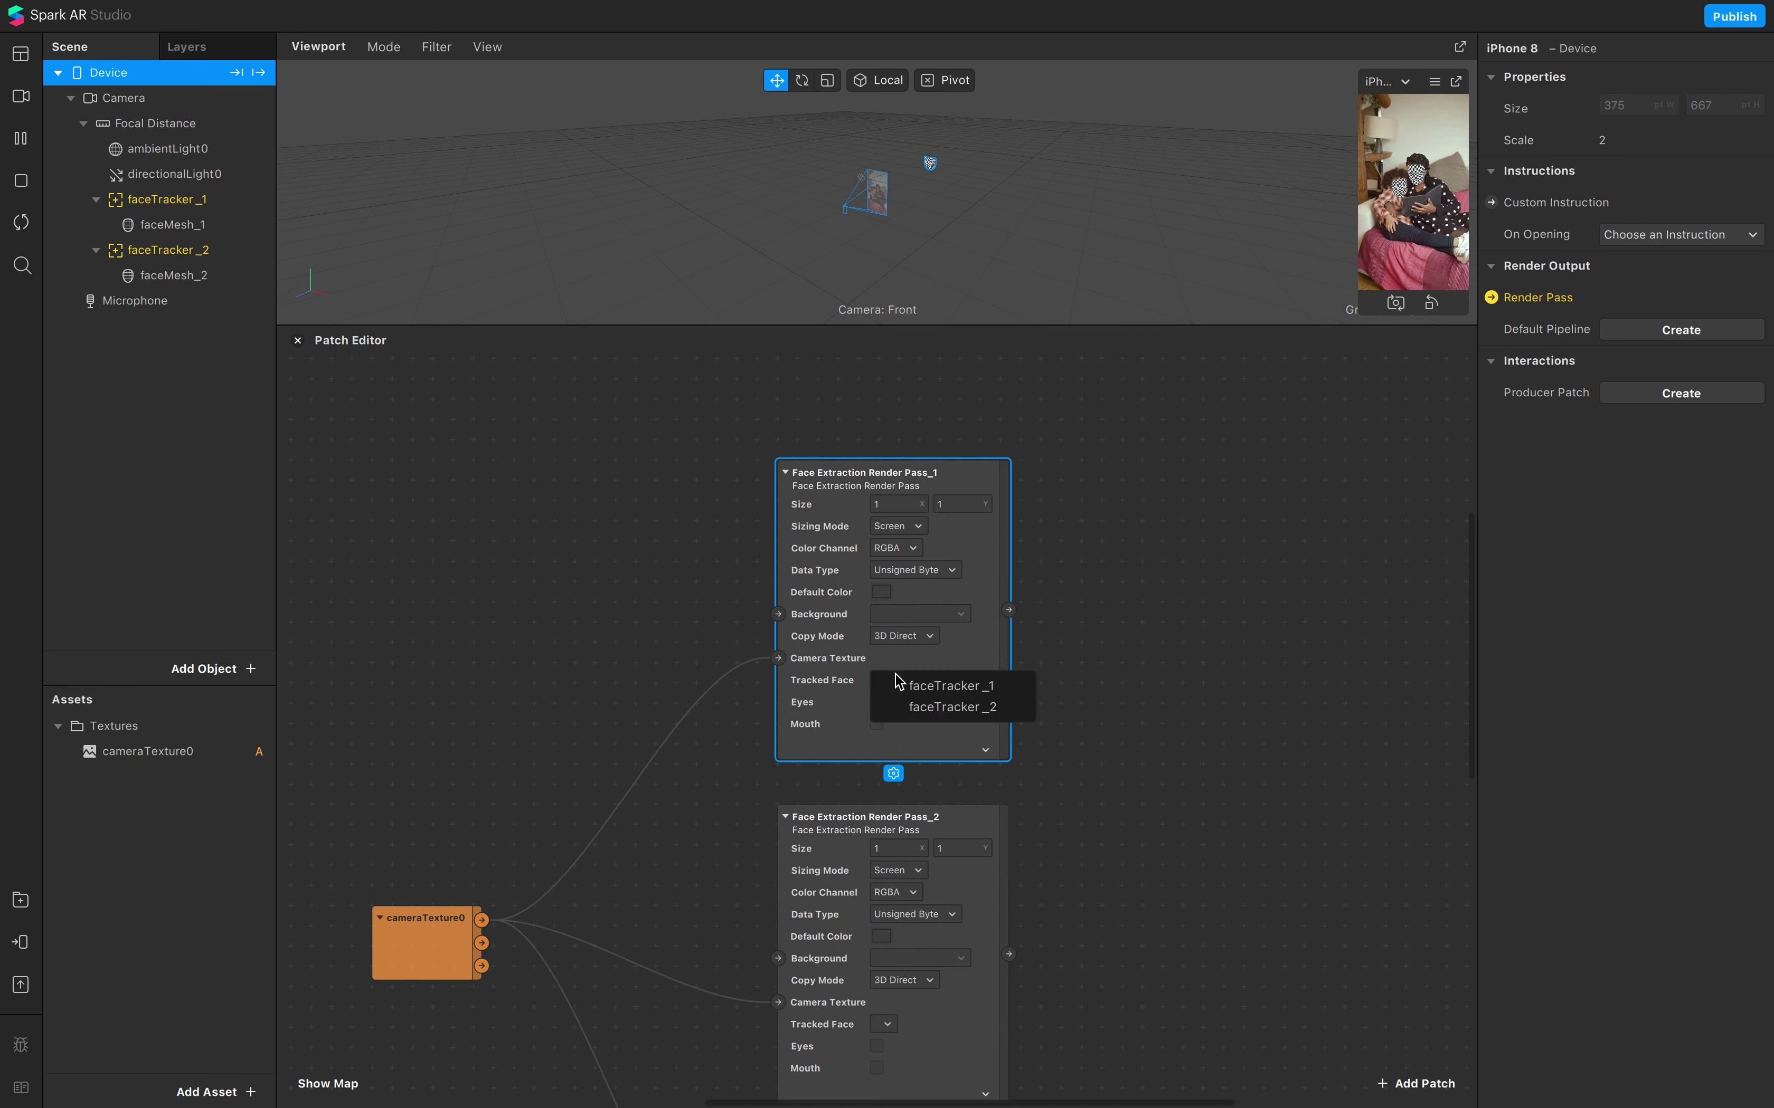
pyautogui.click(929, 688)
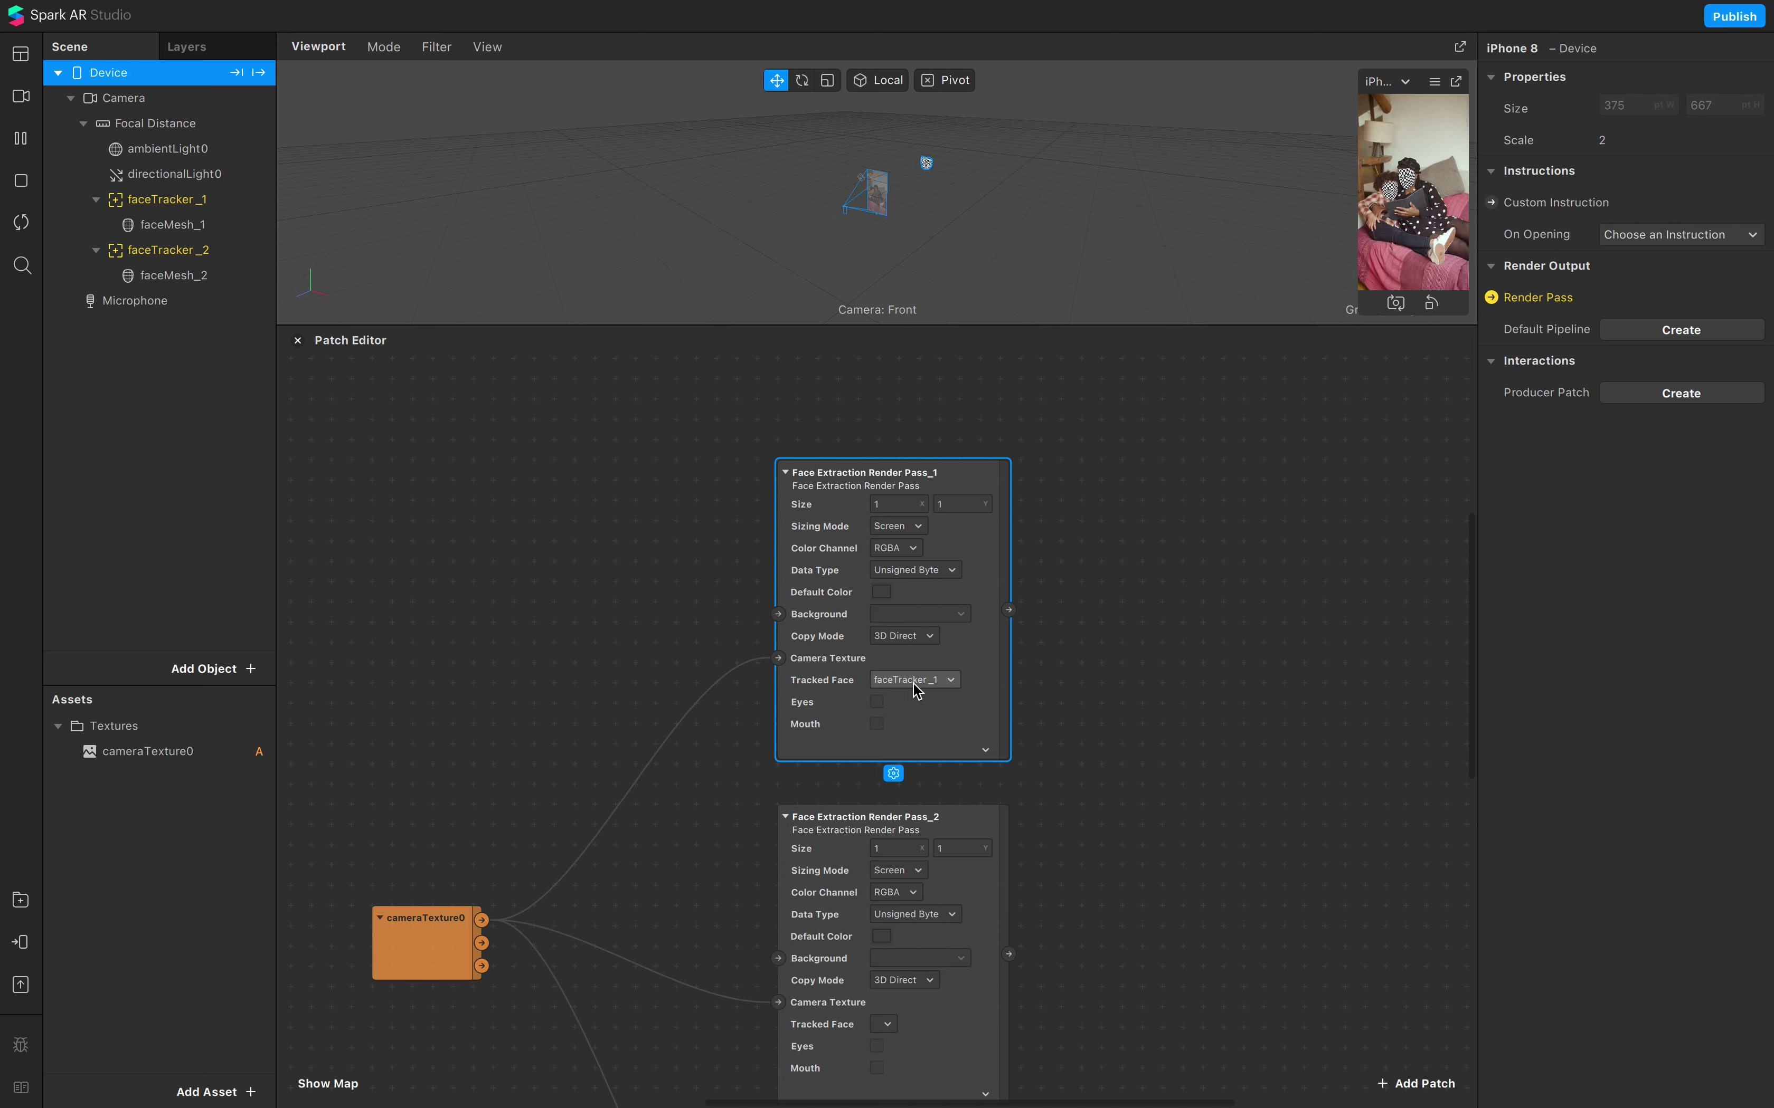
pyautogui.click(918, 692)
pyautogui.click(945, 711)
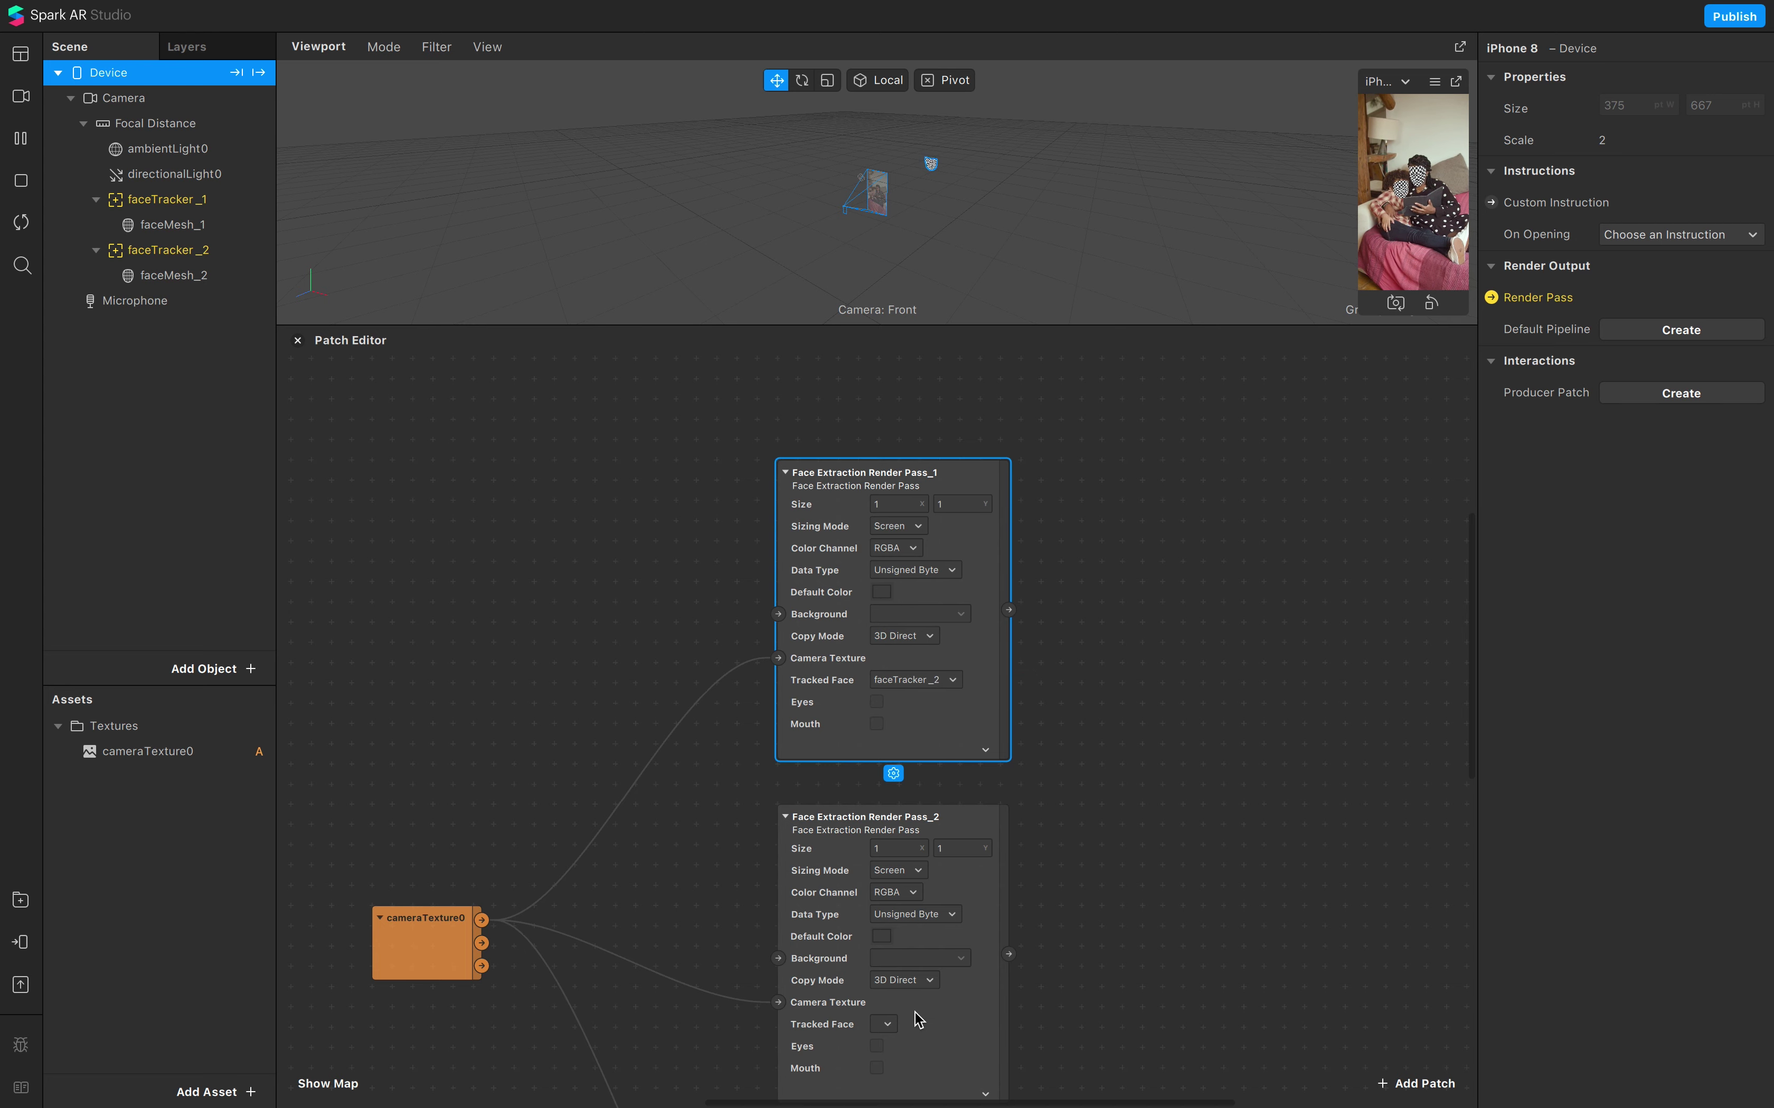
pyautogui.scroll(-2, 916, 1012)
pyautogui.click(887, 969)
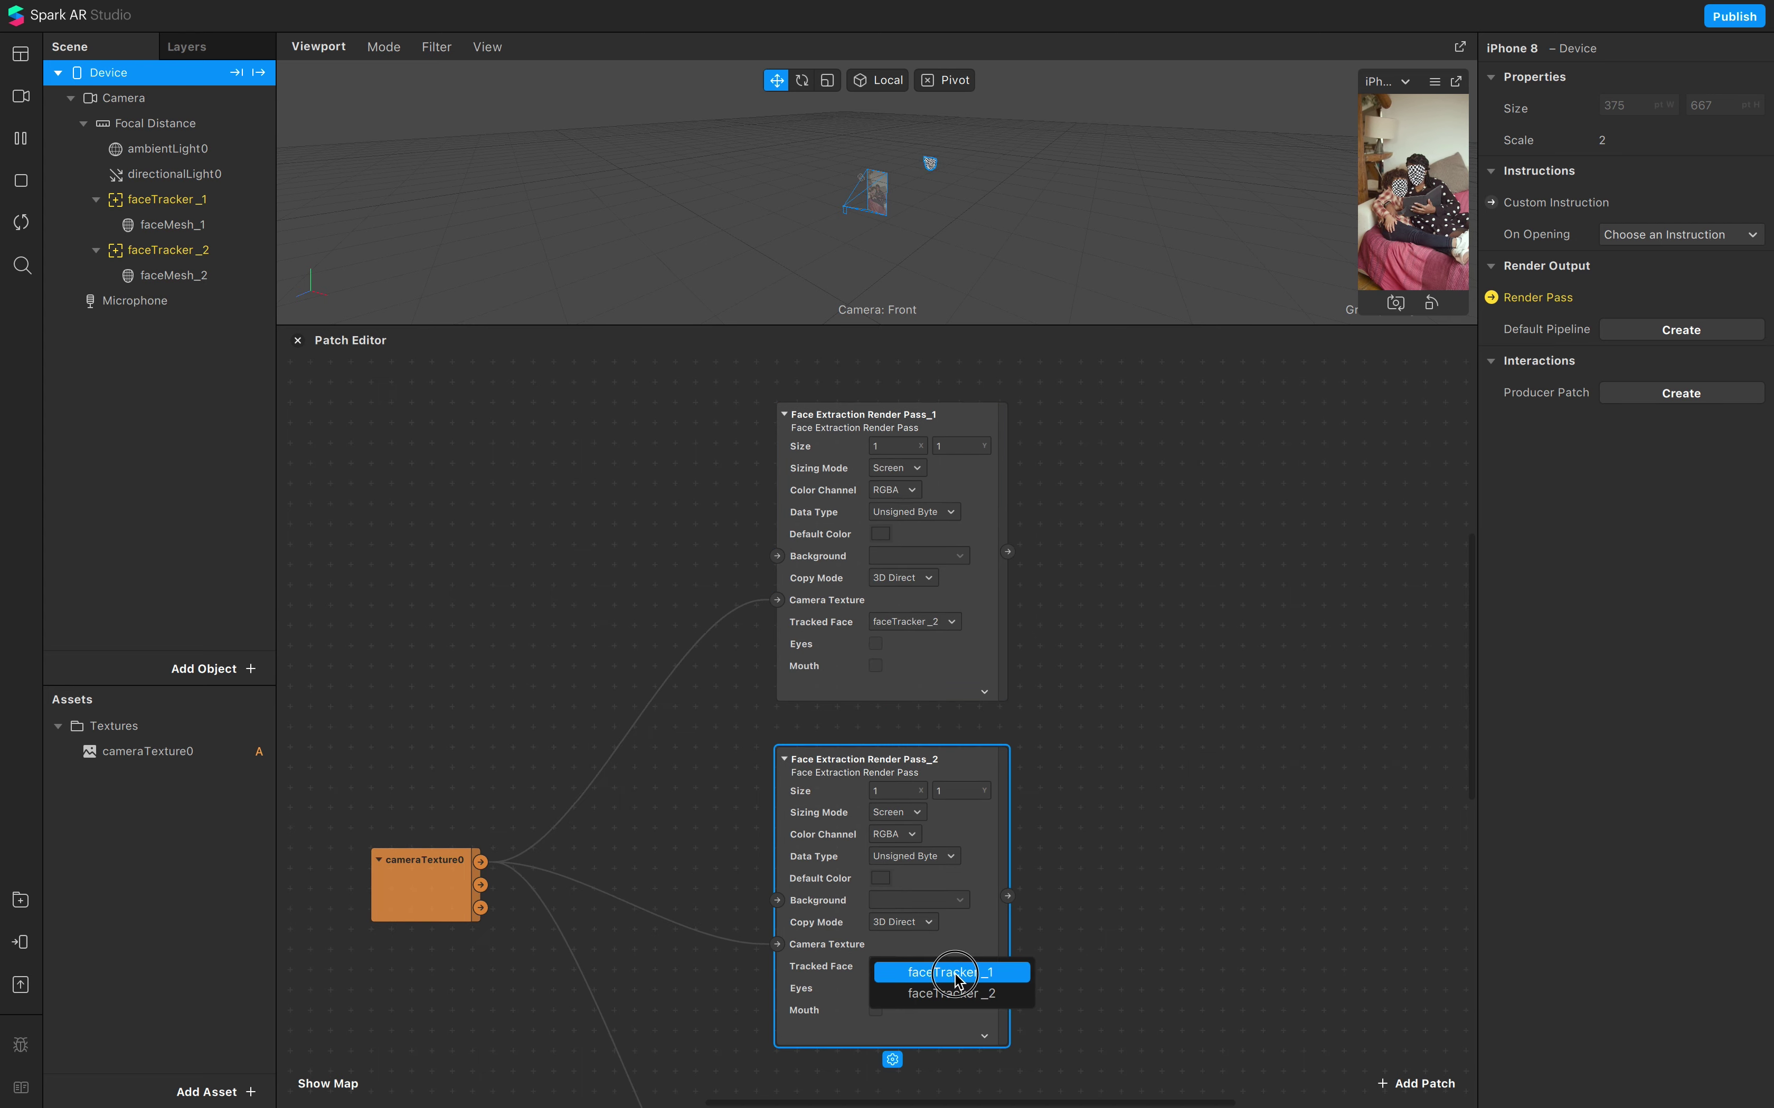
pyautogui.click(966, 966)
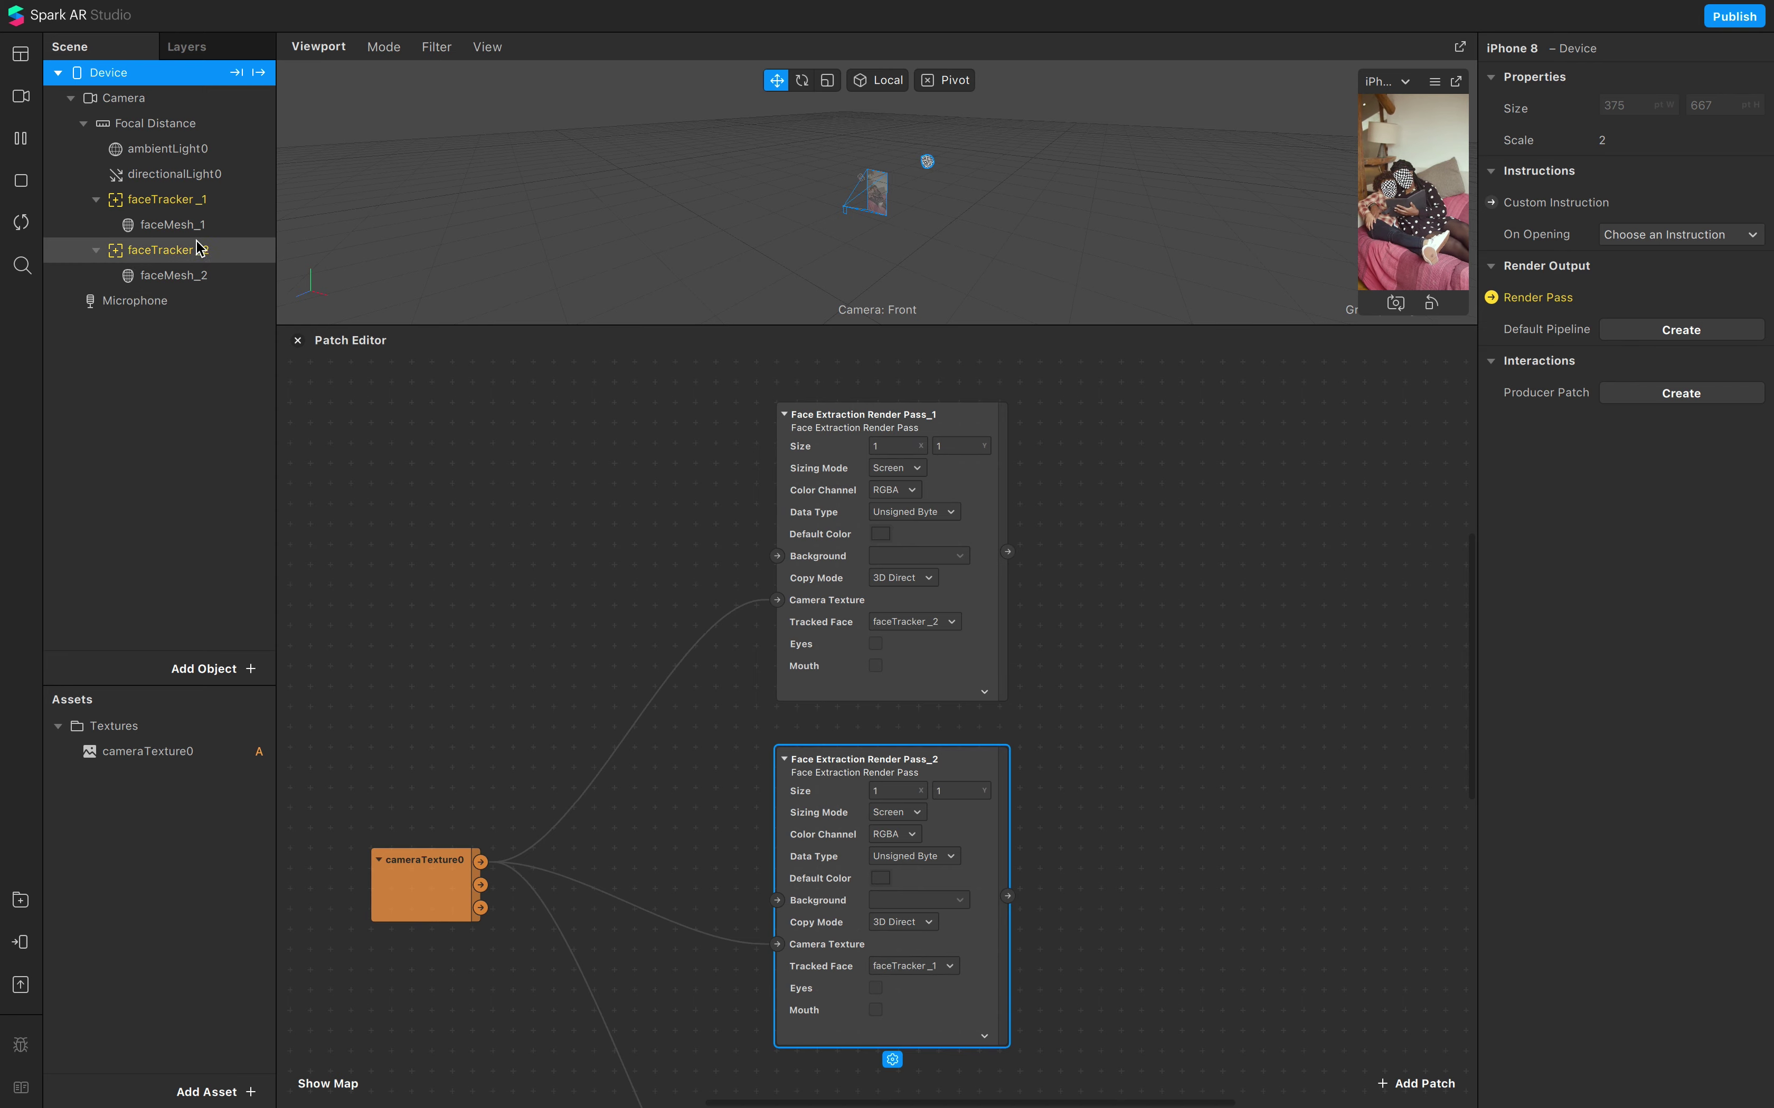
# Step: Add a material to faceMesh_1, duplicate it, and name the two material_1 and material_2
pyautogui.click(176, 225)
pyautogui.click(1757, 424)
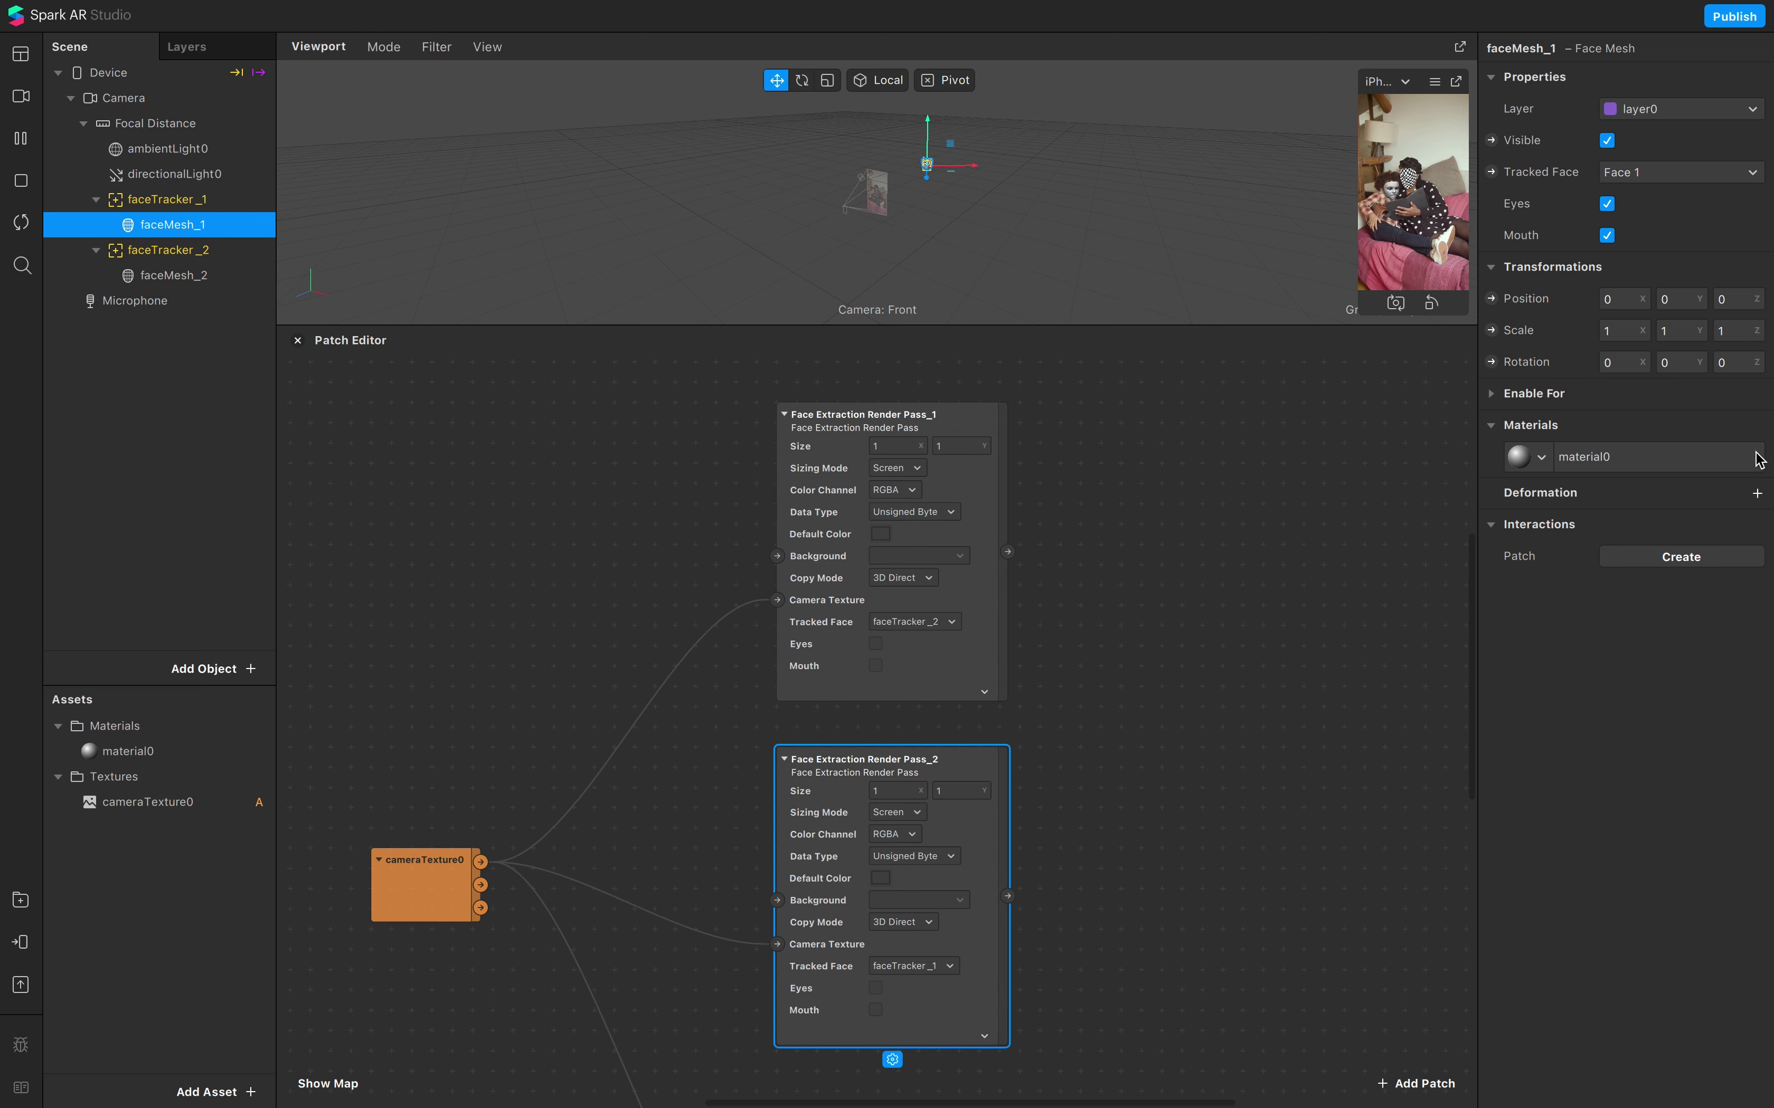
pyautogui.click(189, 746)
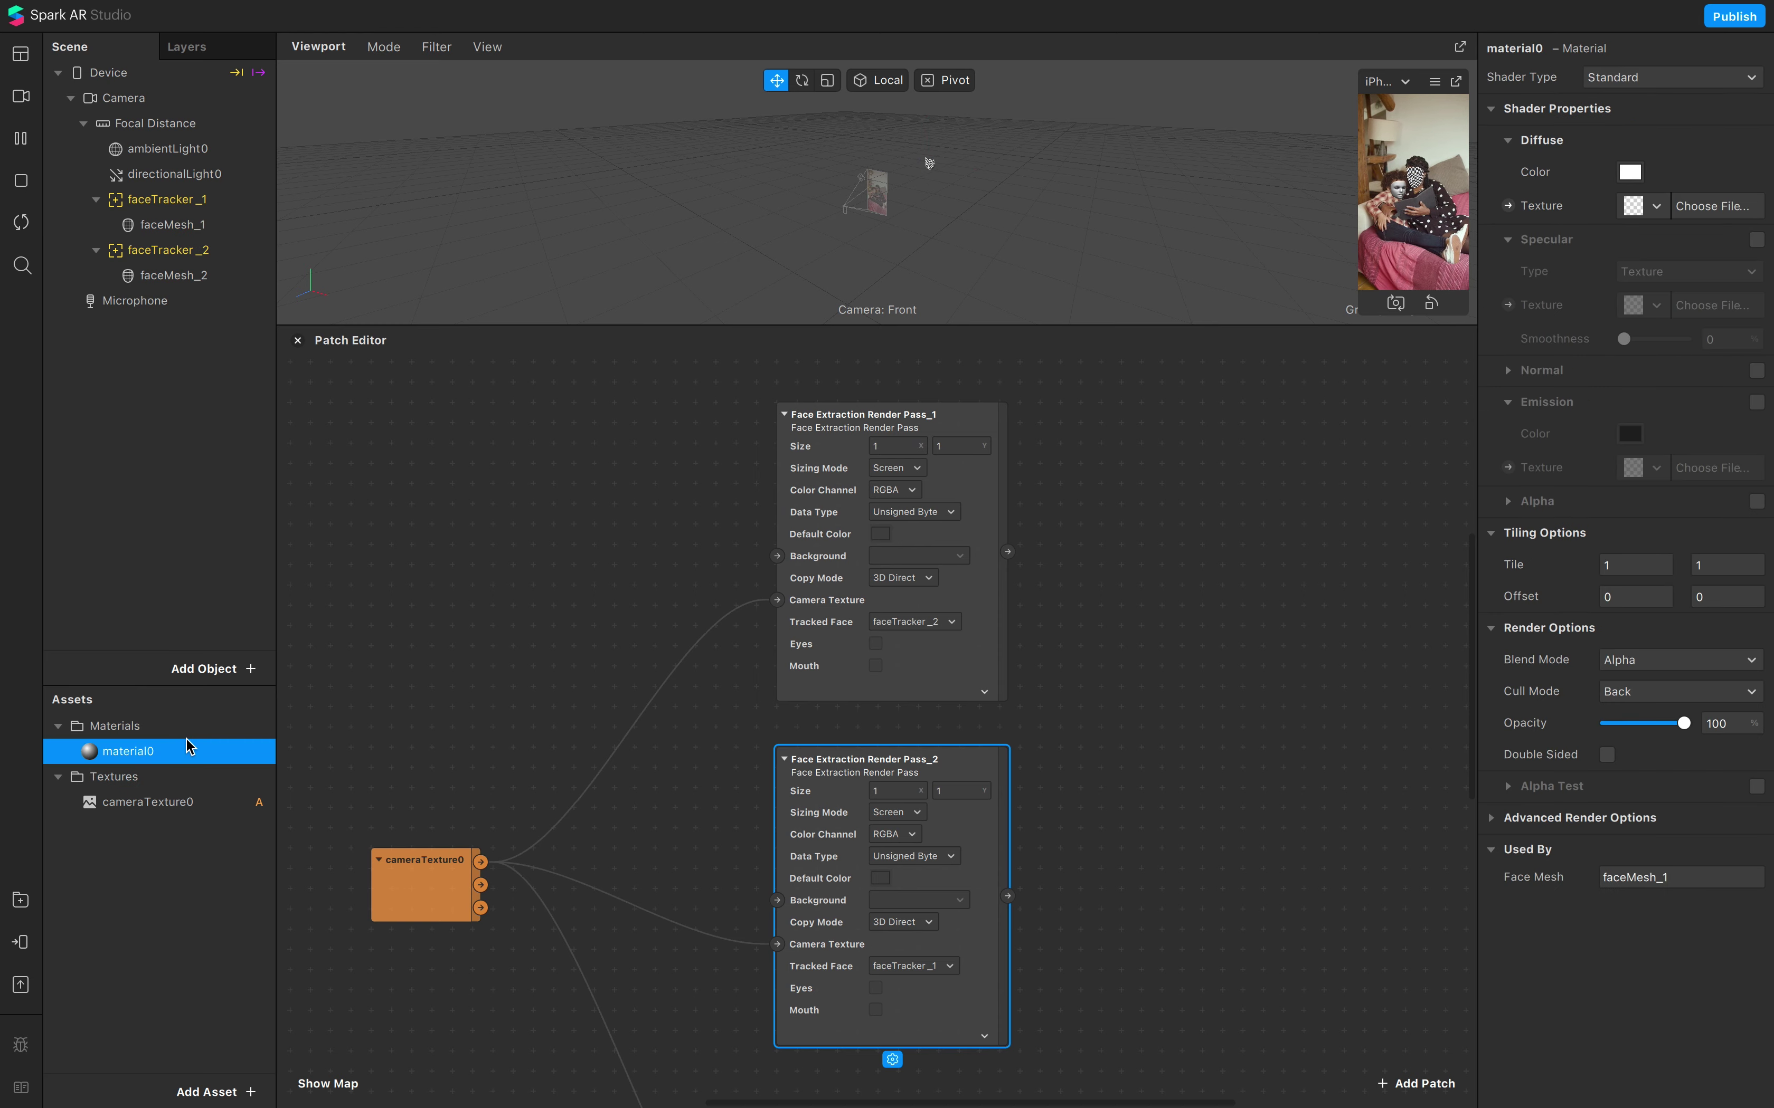
pyautogui.hotkey('ctrl', 'd')
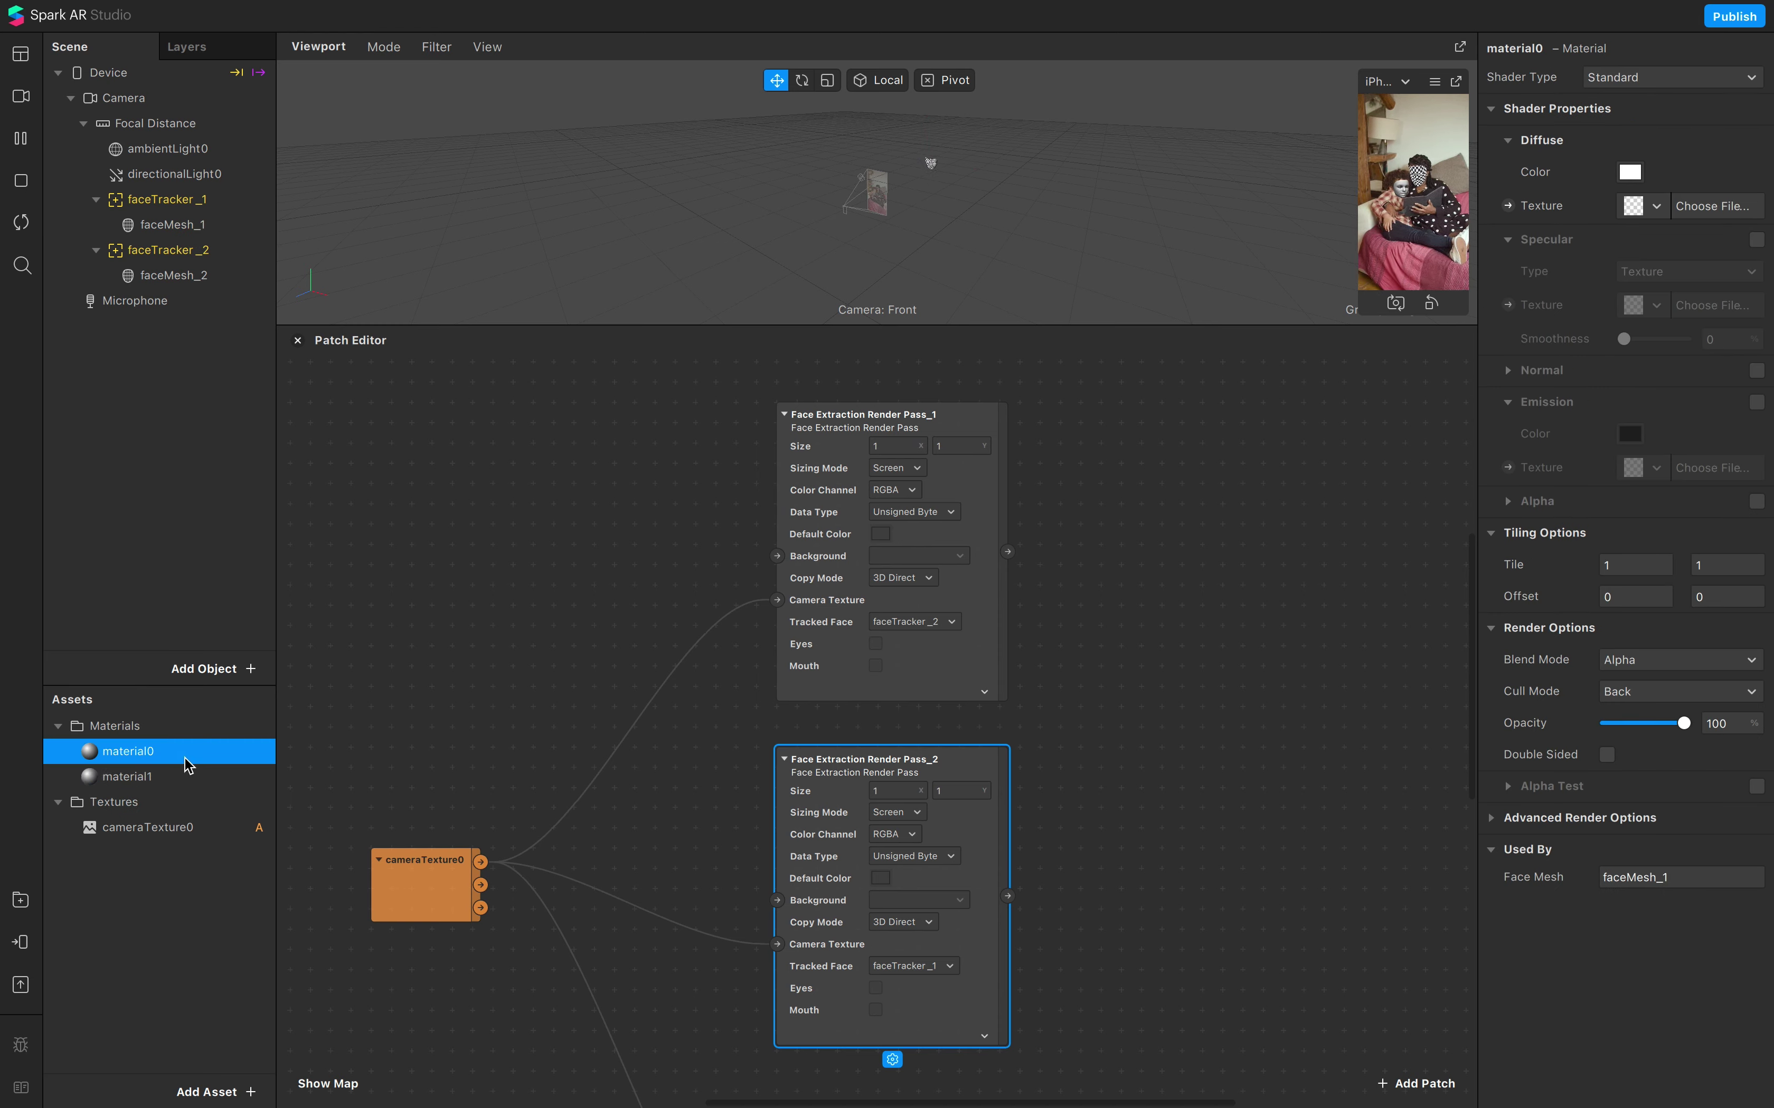
pyautogui.doubleClick(189, 765)
pyautogui.write('_1')
pyautogui.doubleClick(185, 779)
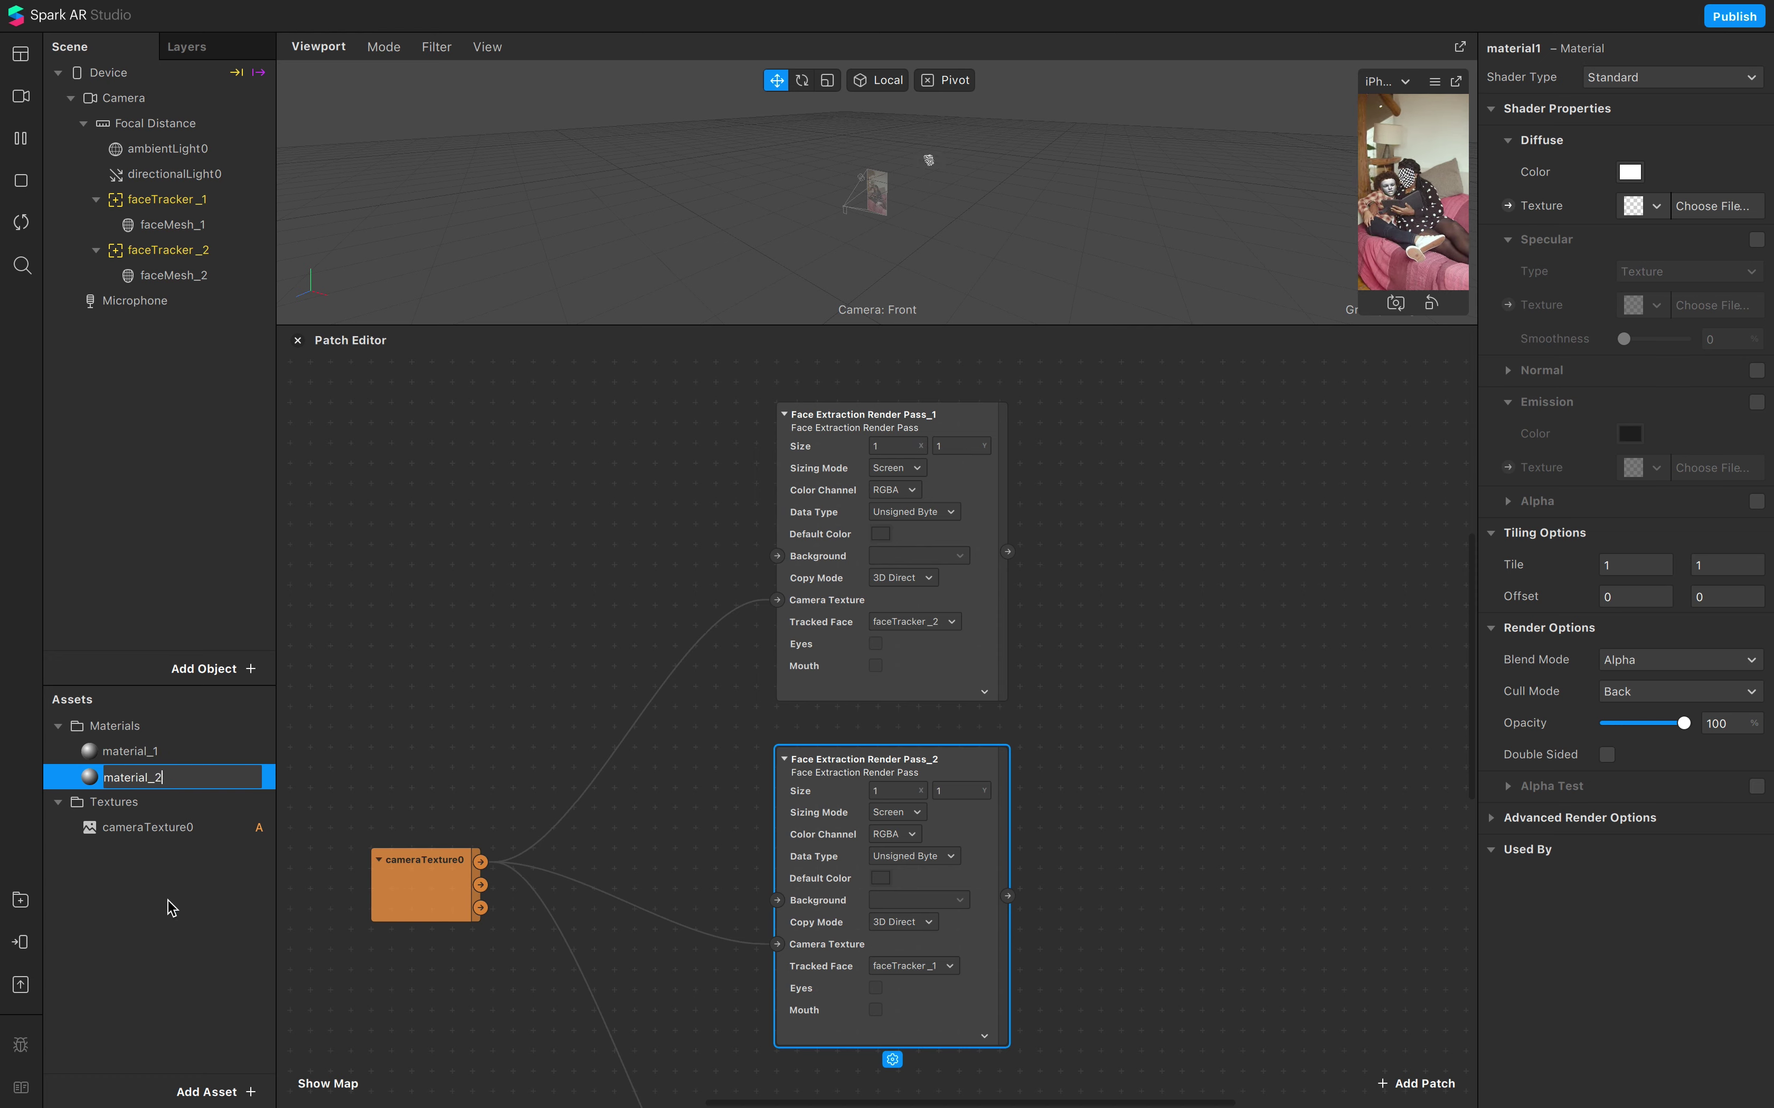
pyautogui.click(192, 276)
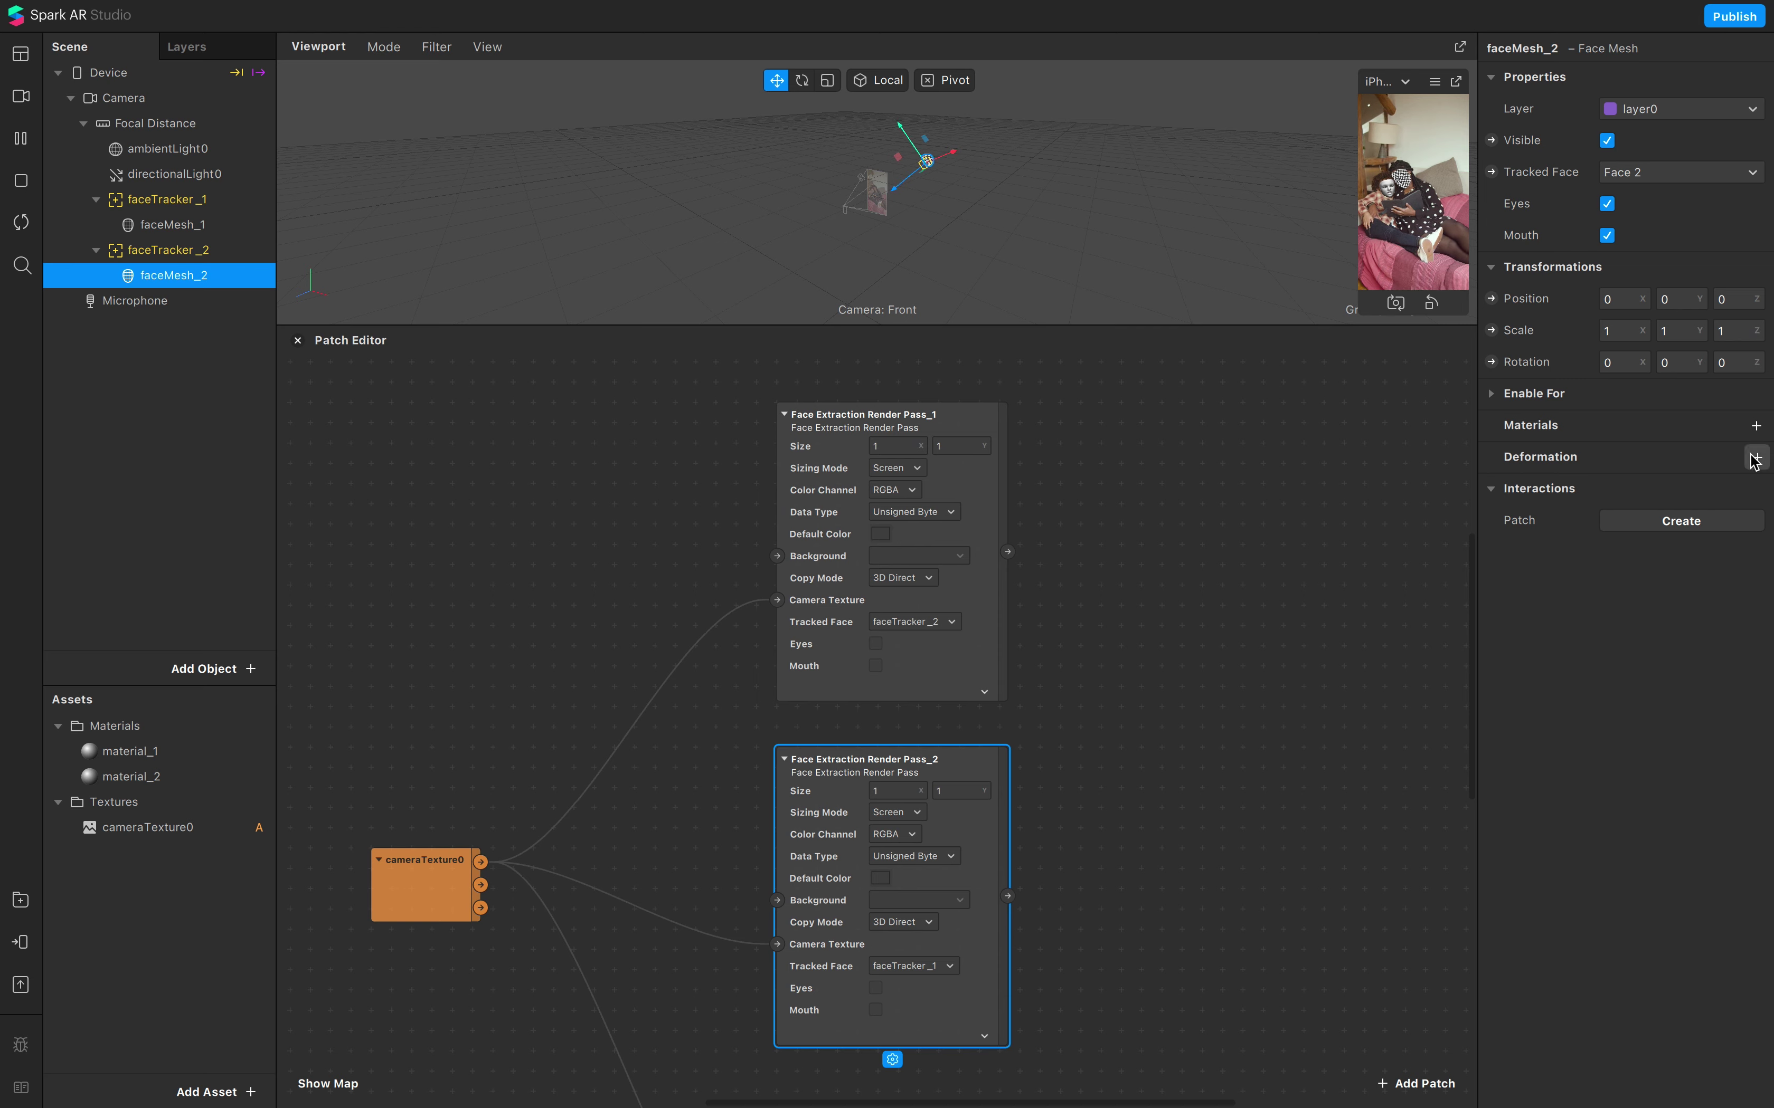
# Step: Assign material_2 to faceMesh_2, verify each mesh's material, and select both materials
pyautogui.click(1742, 430)
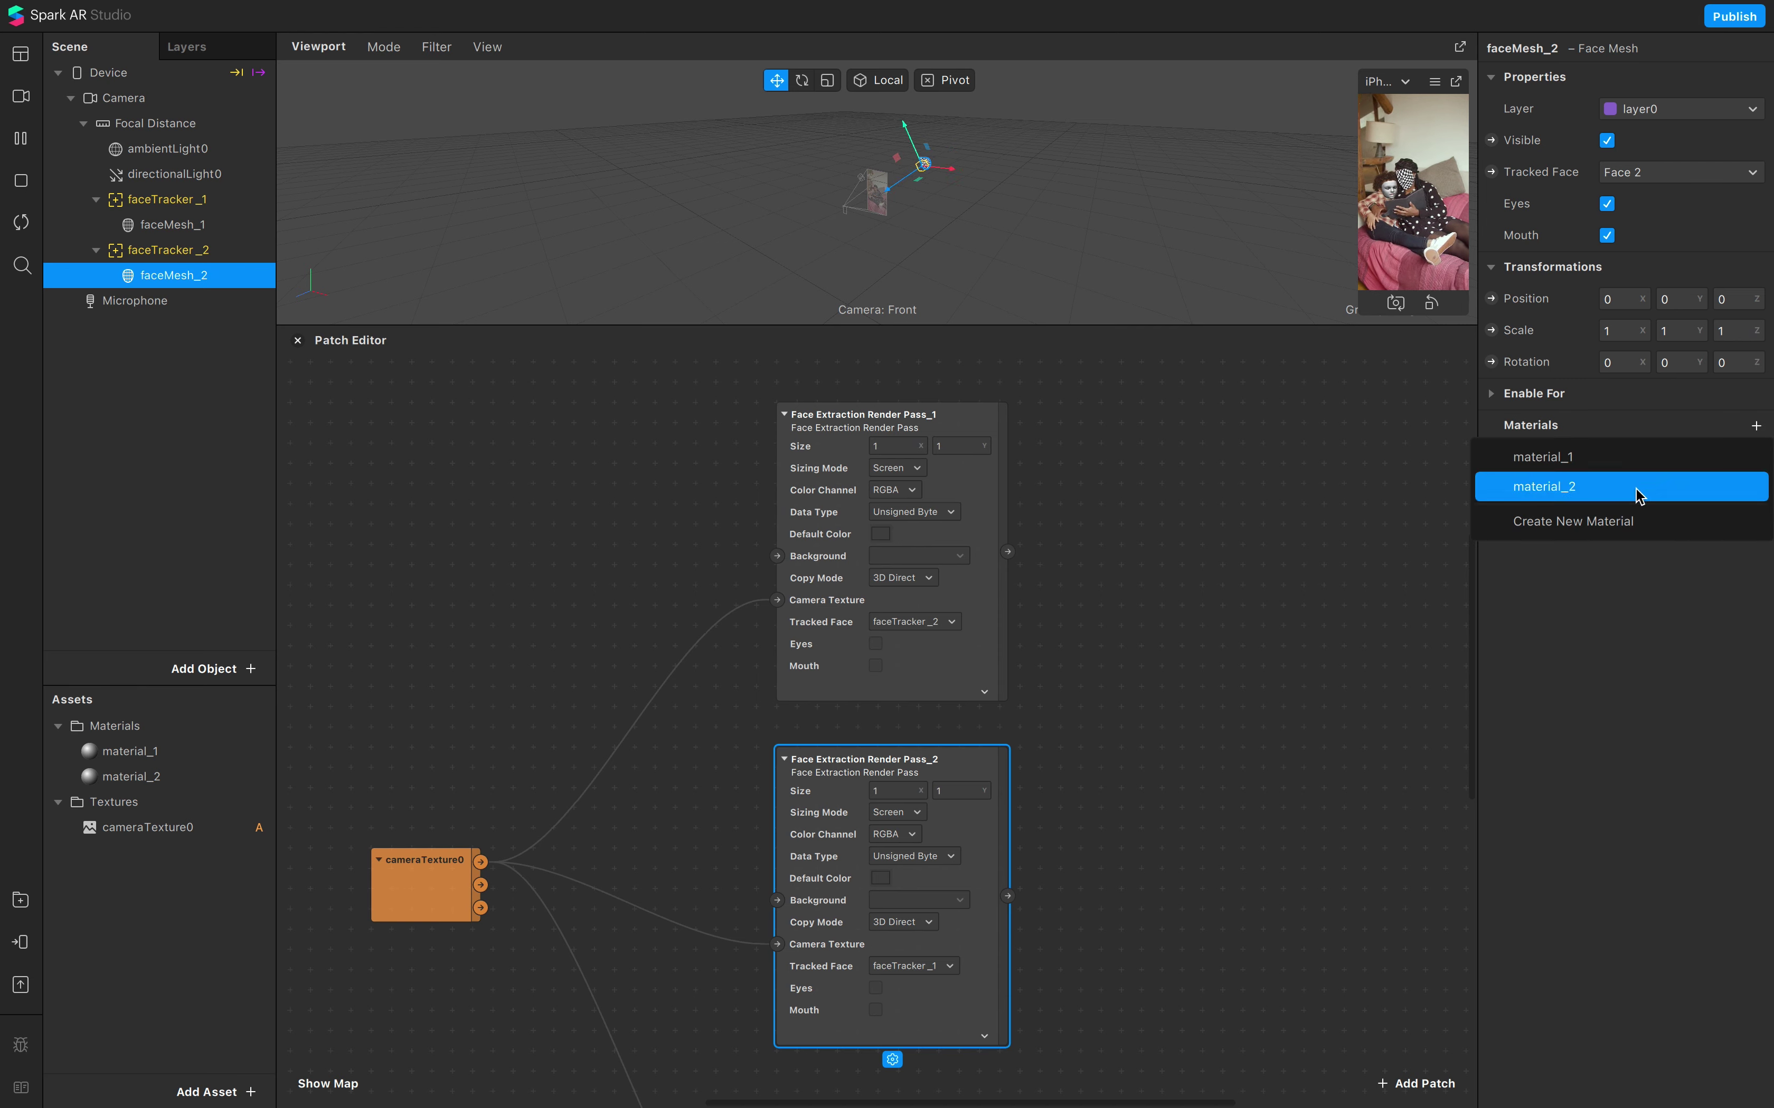
pyautogui.click(1639, 496)
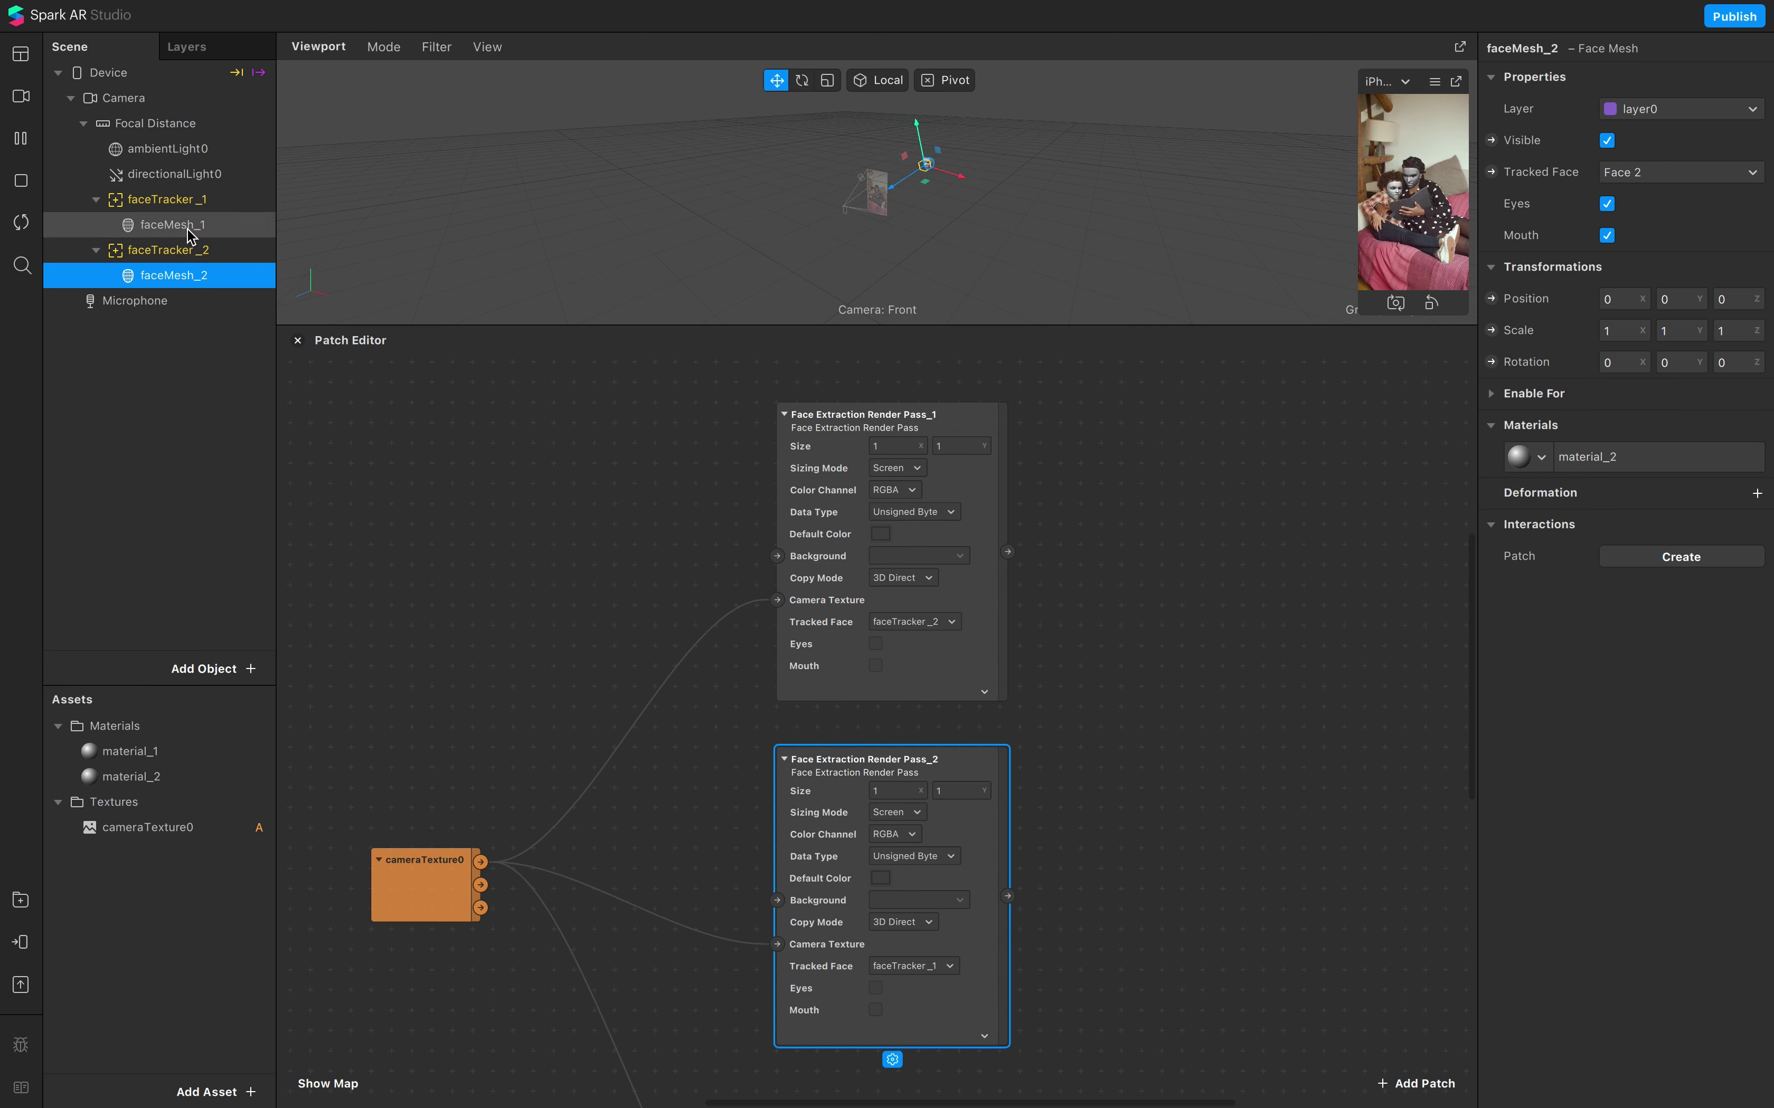
pyautogui.click(168, 231)
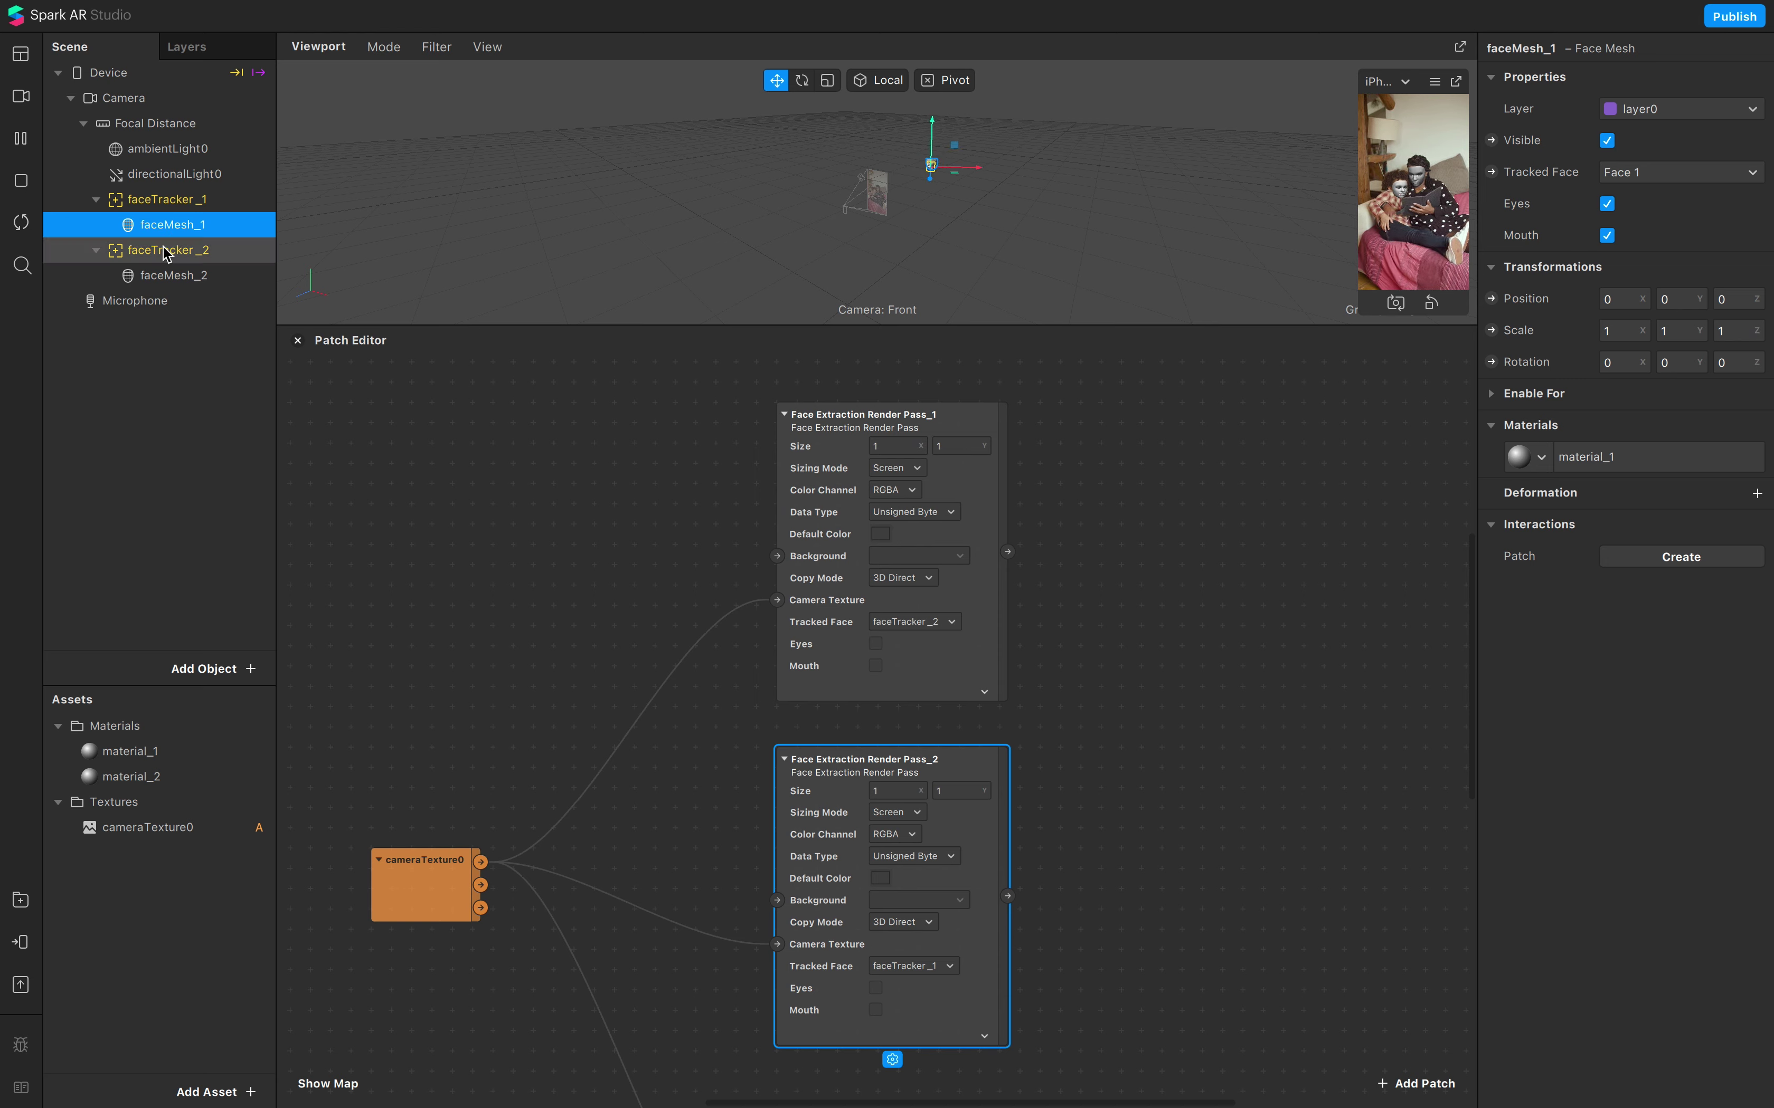
pyautogui.click(172, 281)
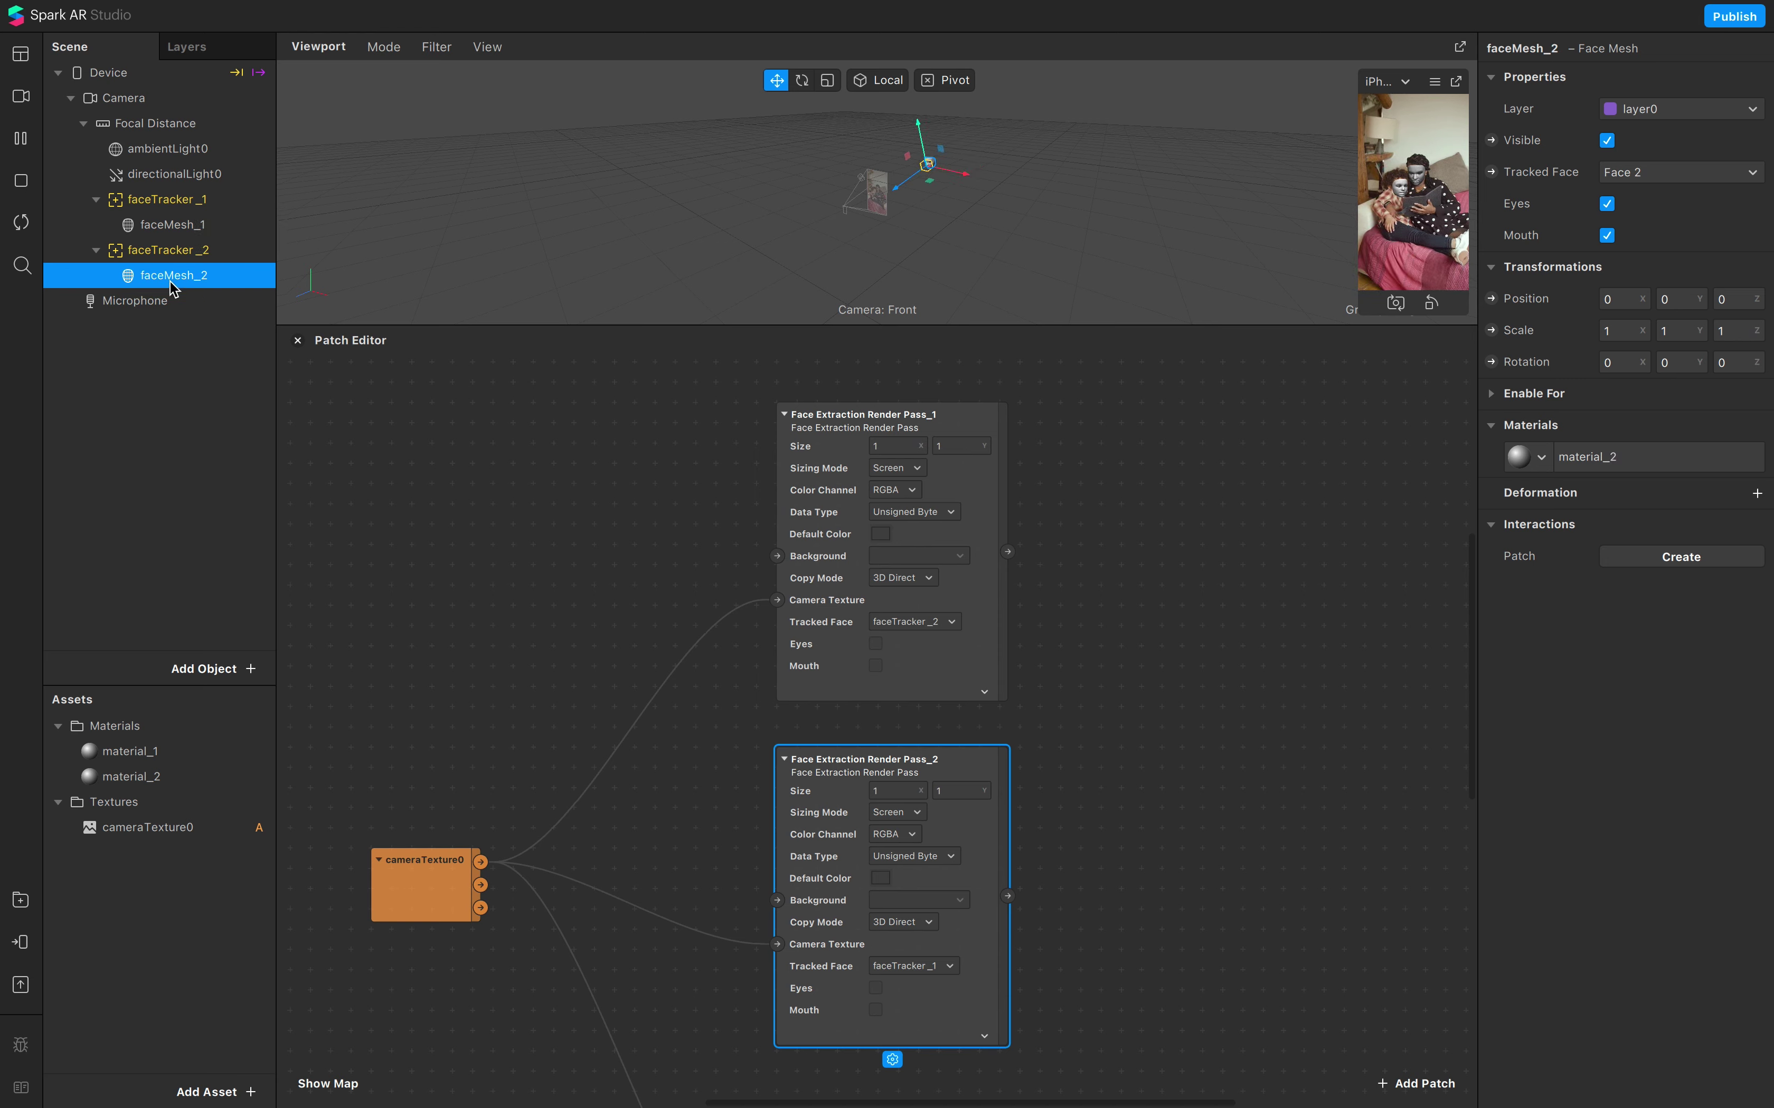
pyautogui.doubleClick(132, 752)
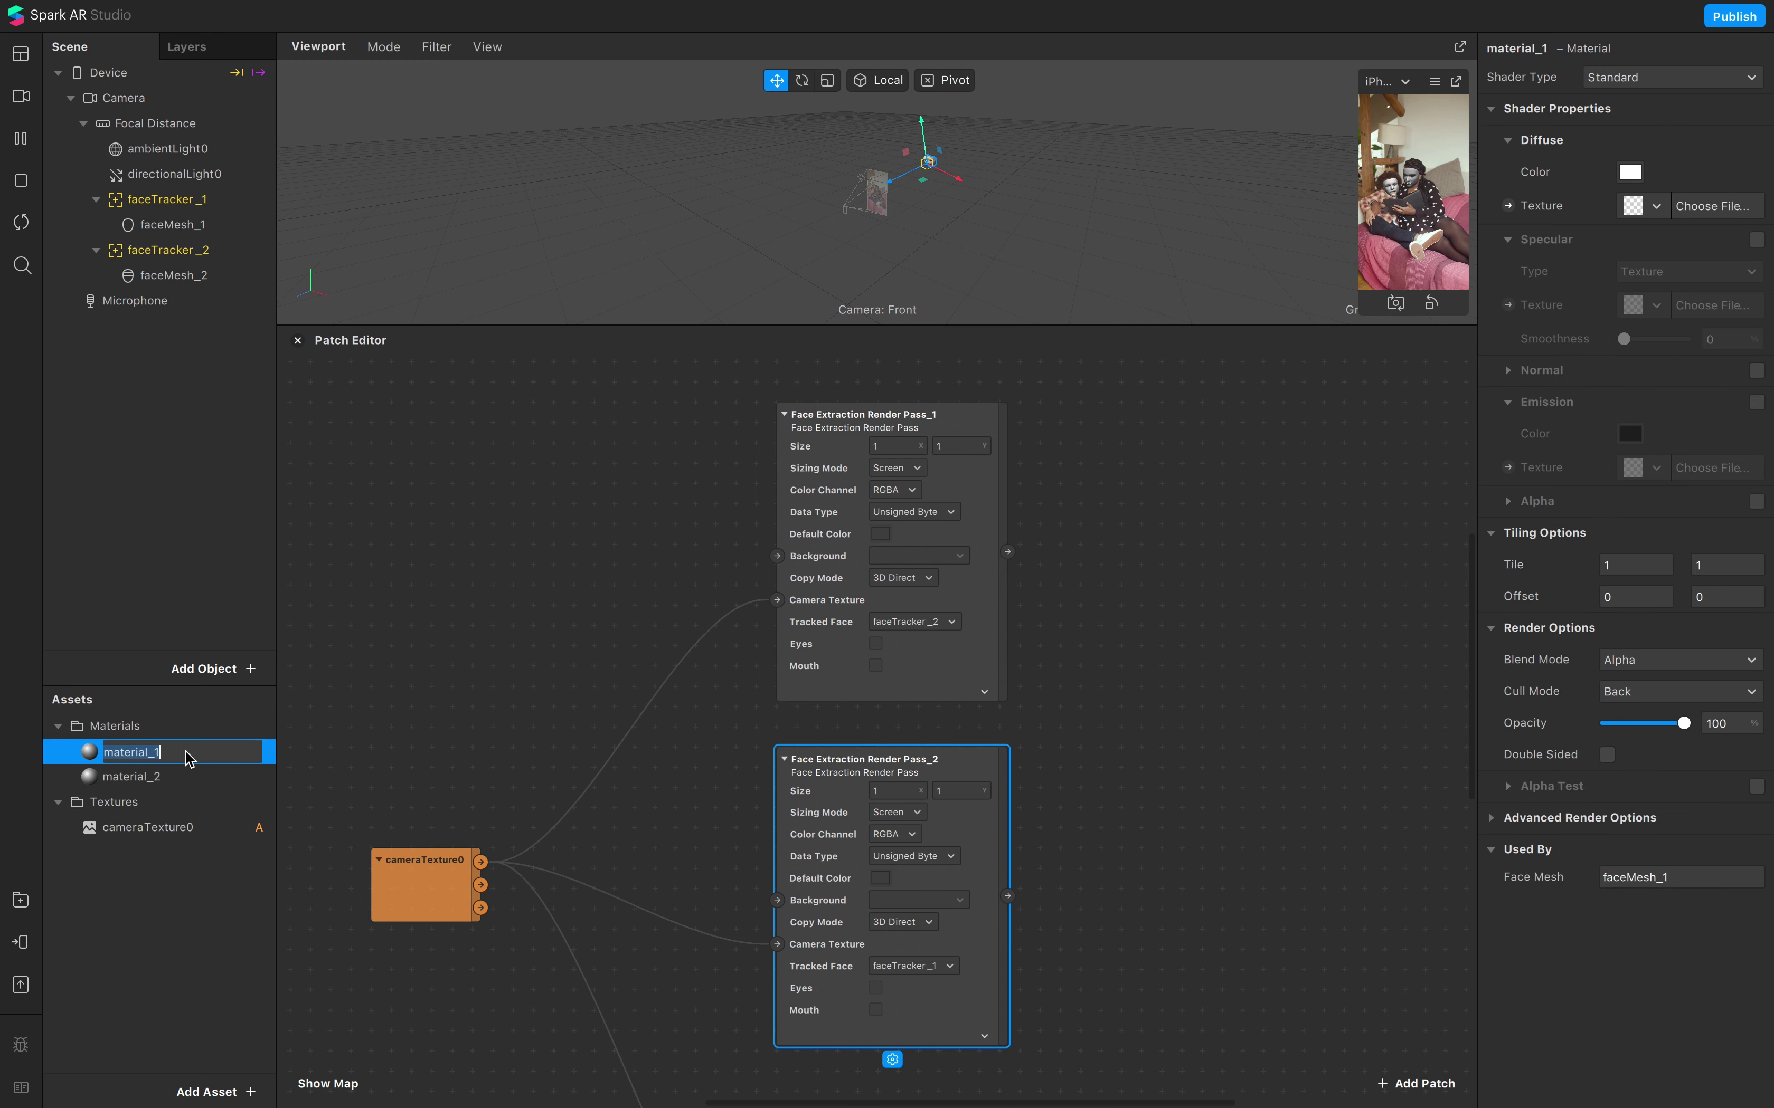
pyautogui.press('Return')
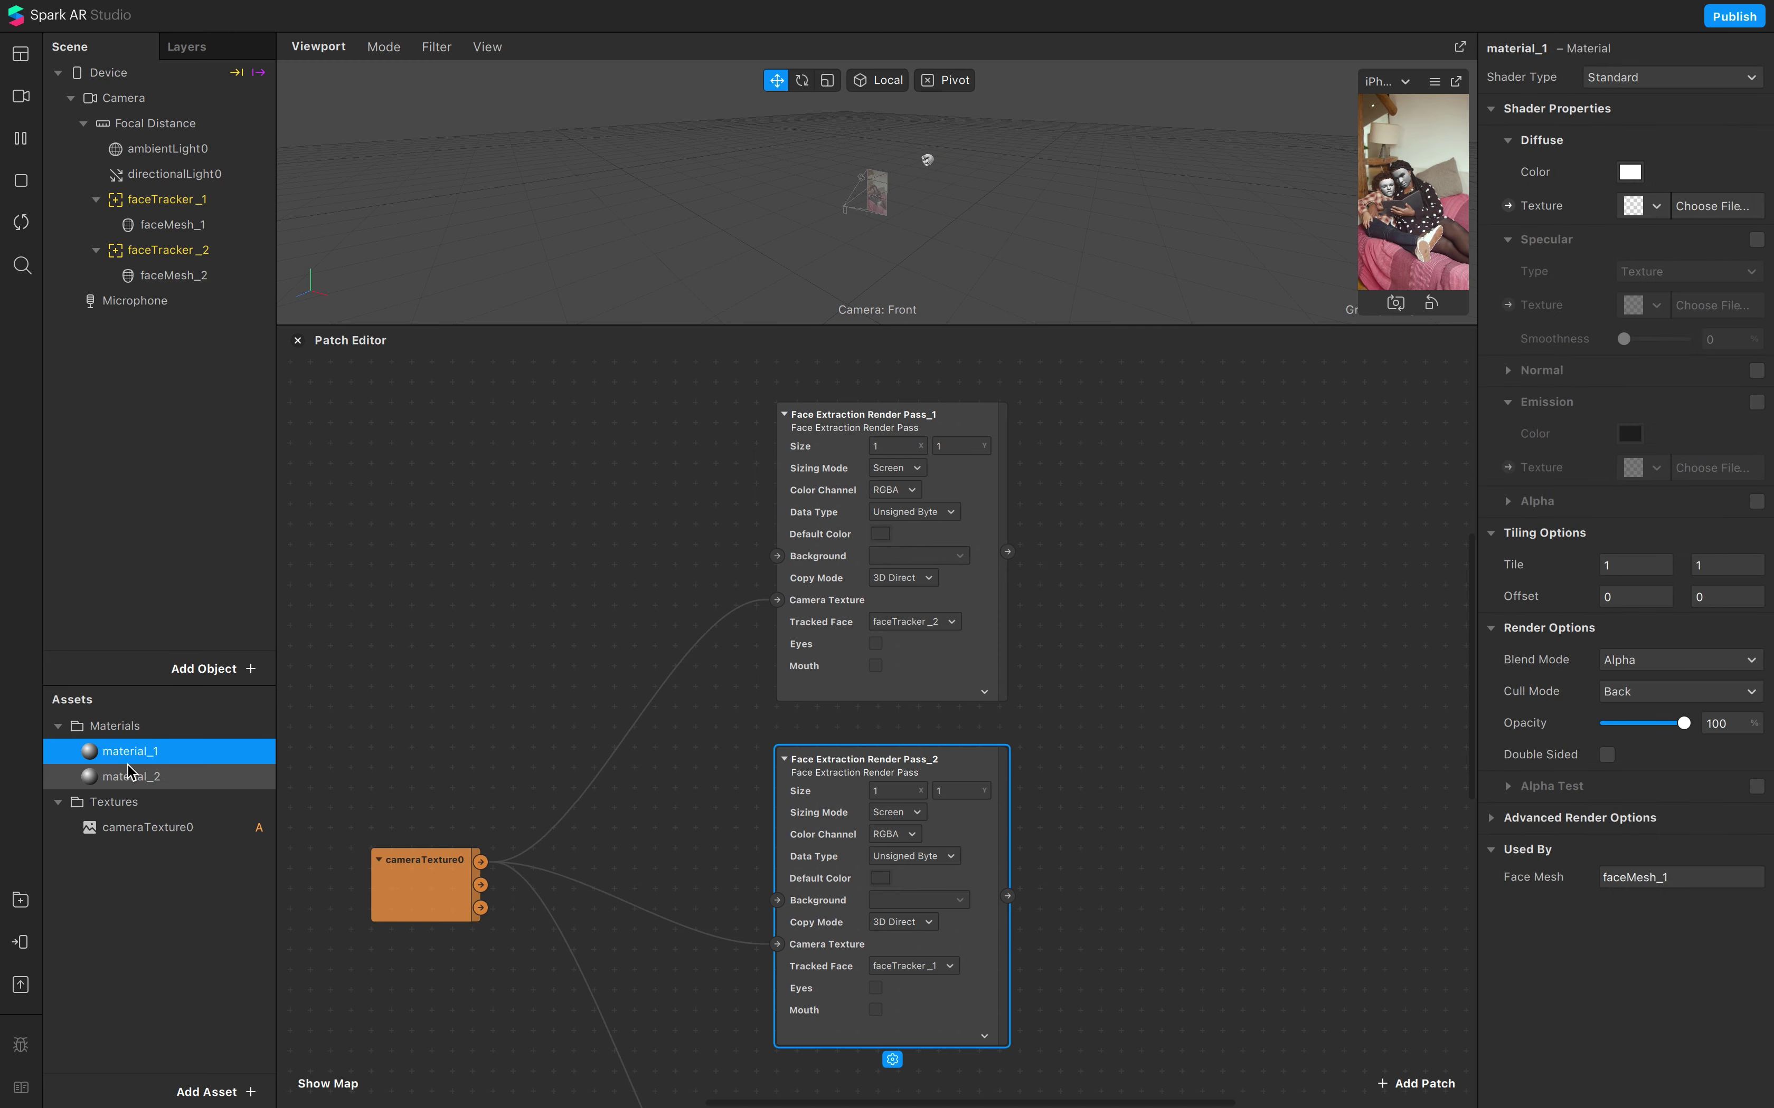
pyautogui.keyDown('shift'); pyautogui.click(130, 778); pyautogui.keyUp('shift')
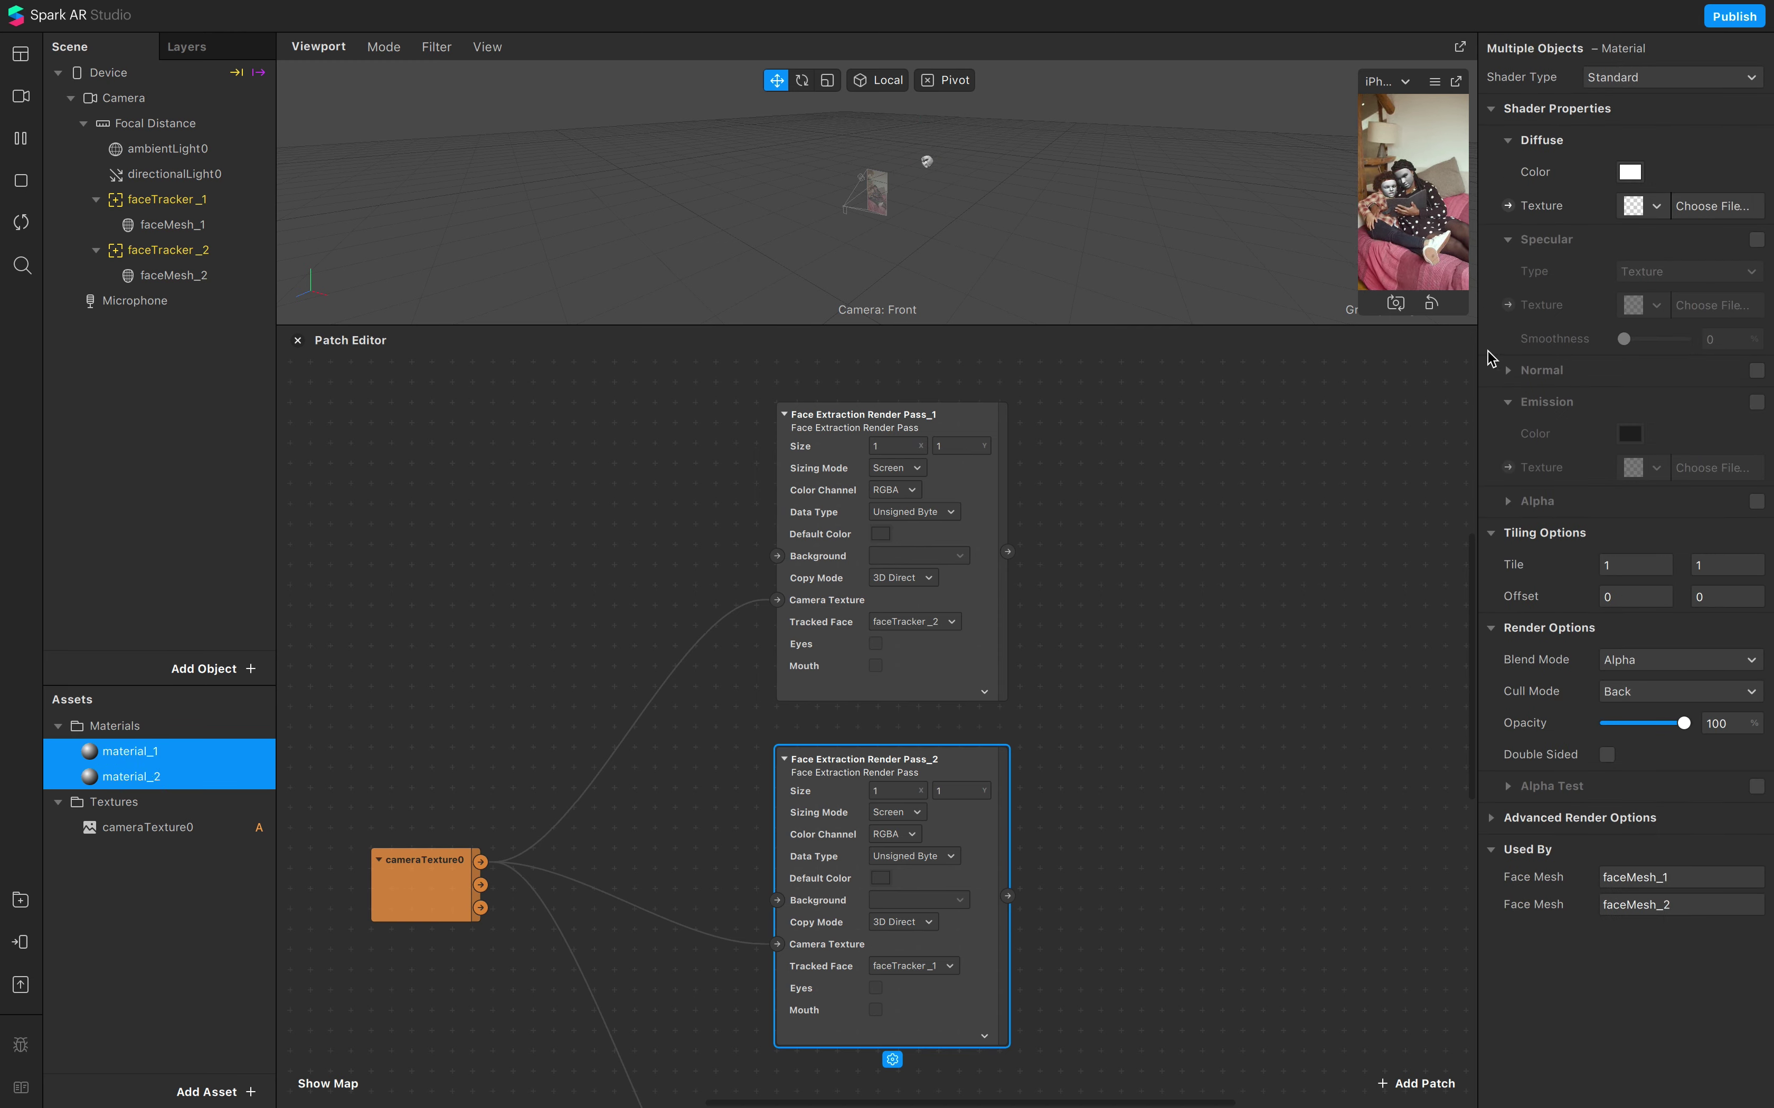
# Step: Switch both materials to Flat shading and wire Render Pass_1's output into material_1's texture
pyautogui.click(1633, 79)
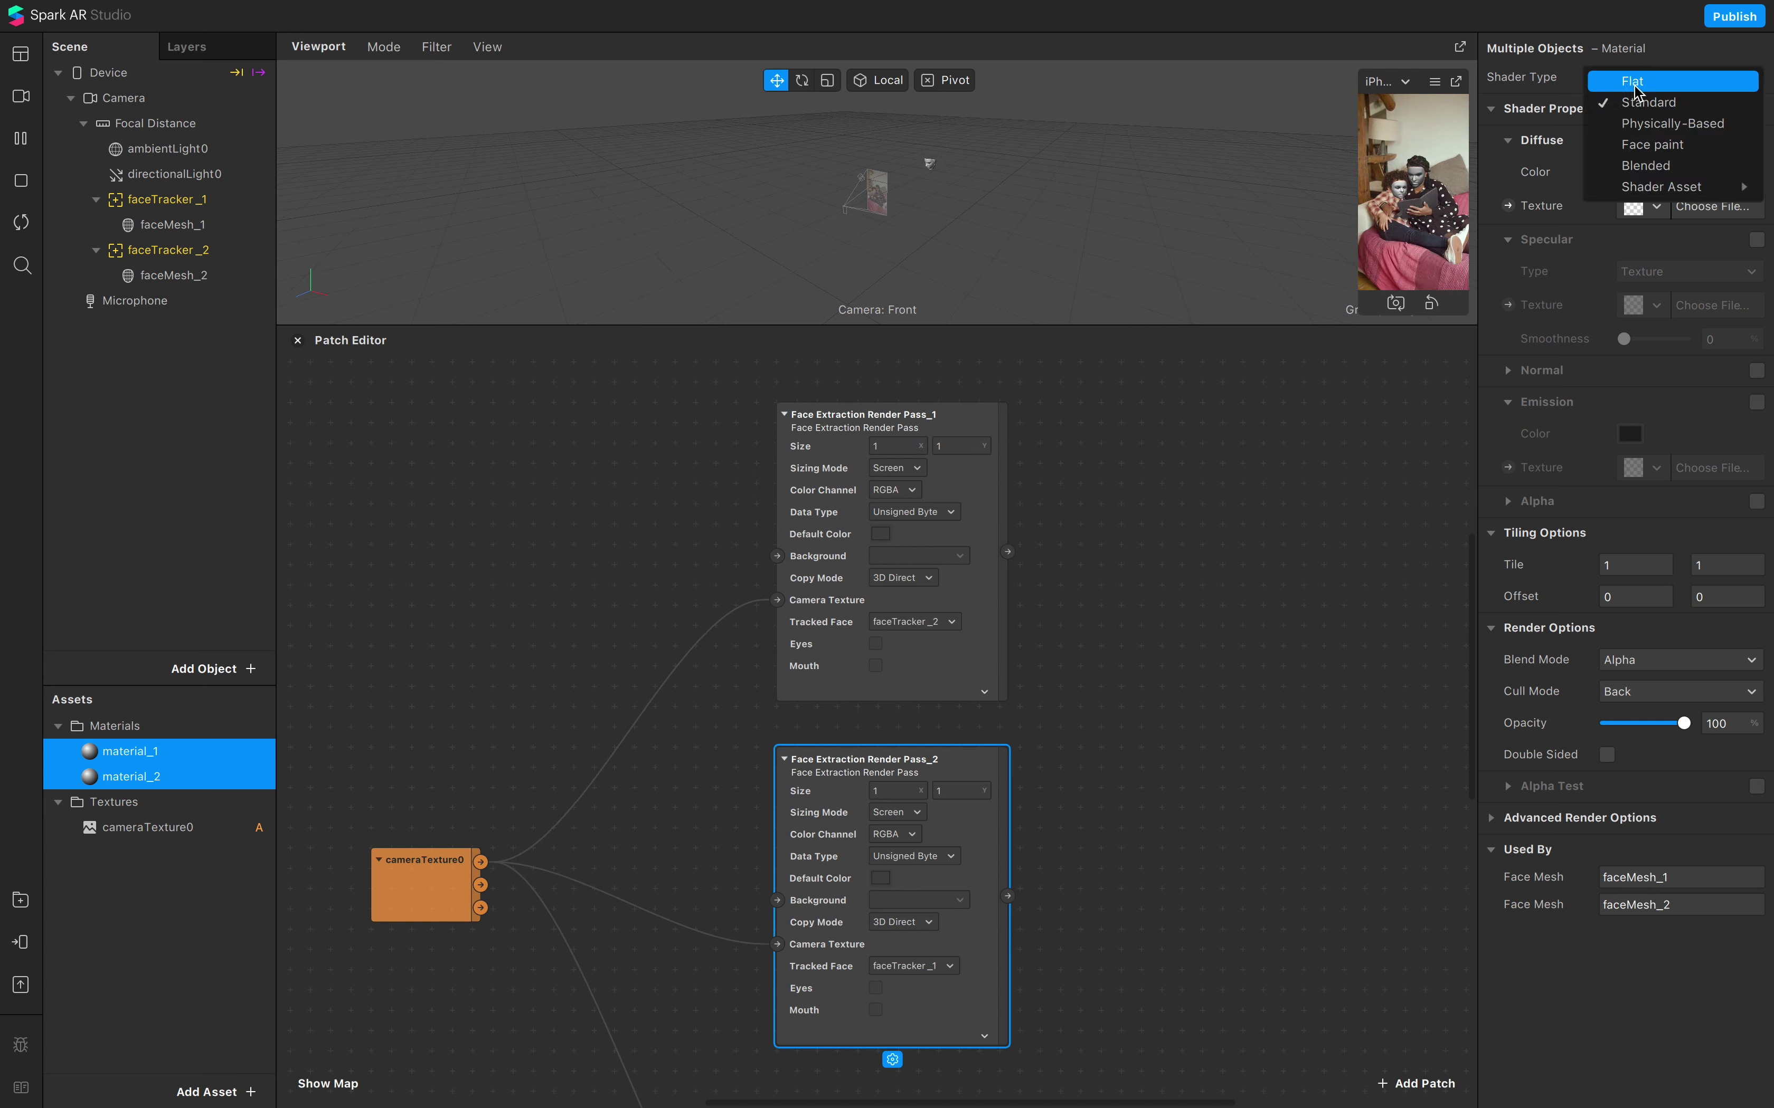
pyautogui.click(1633, 83)
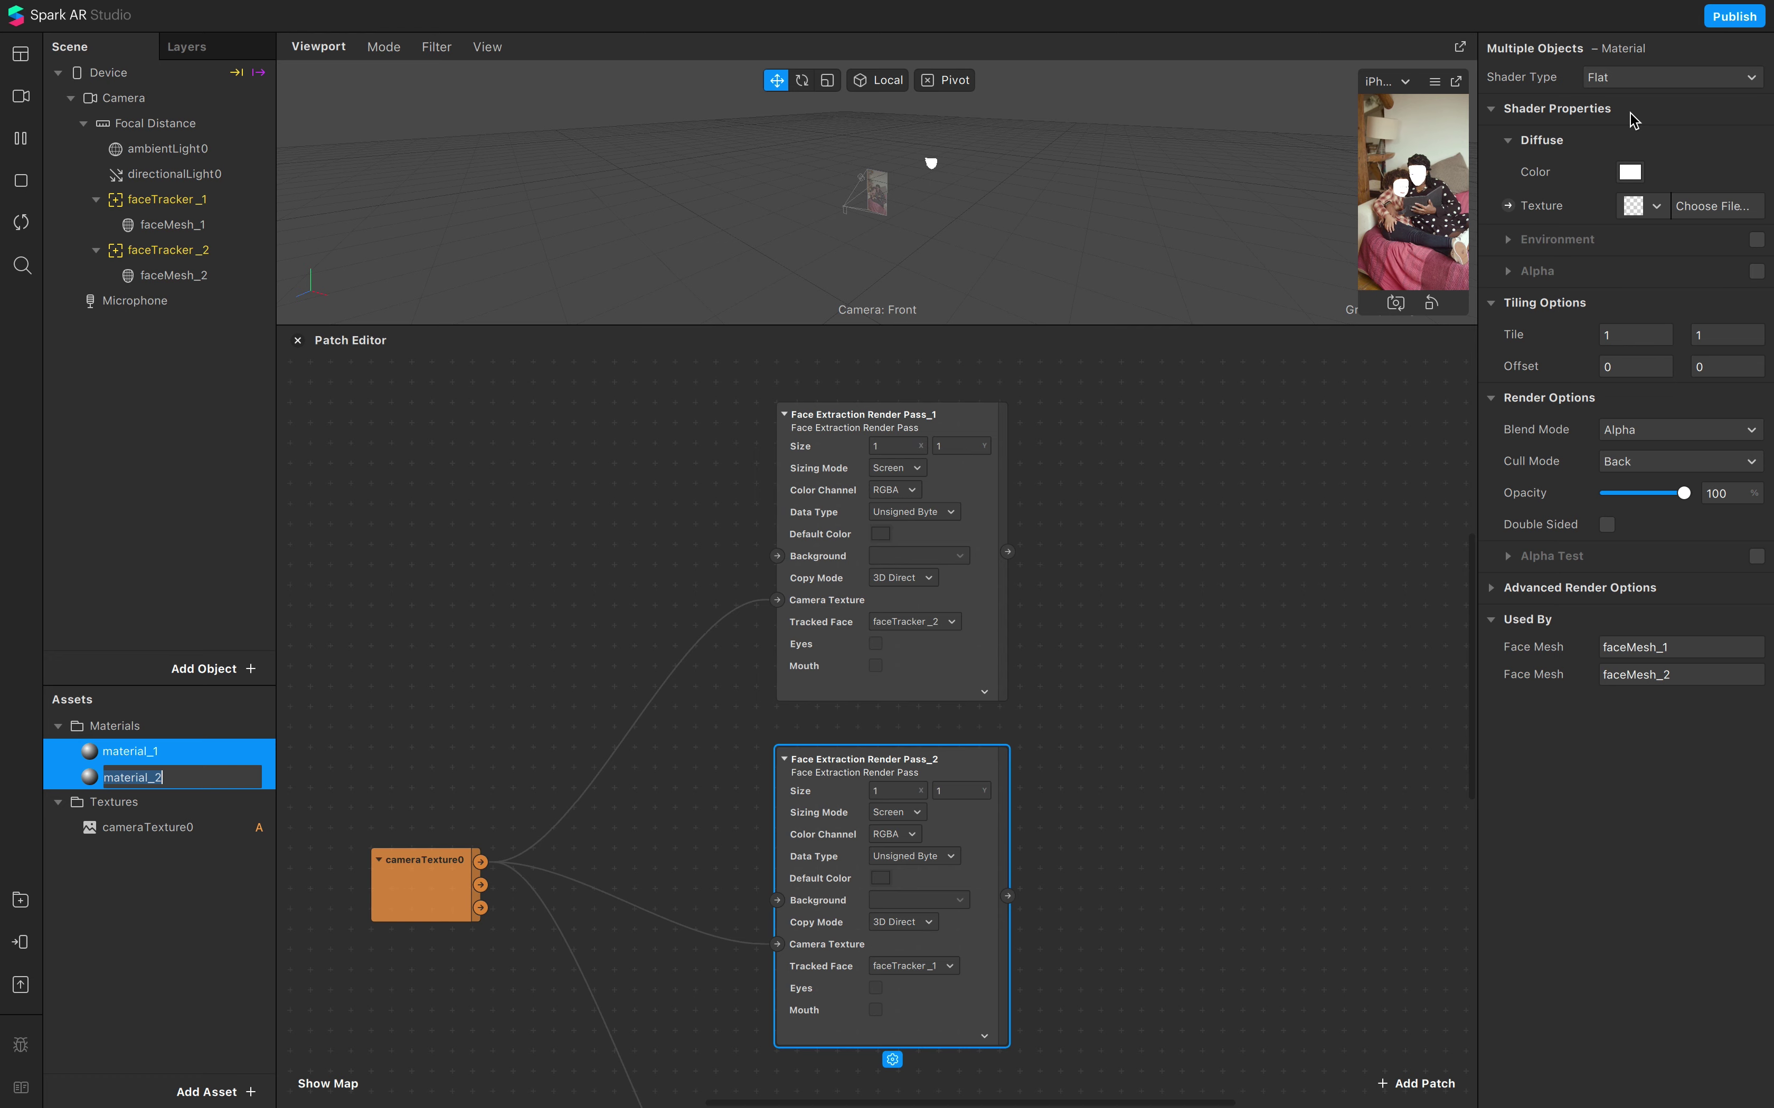
pyautogui.click(1507, 206)
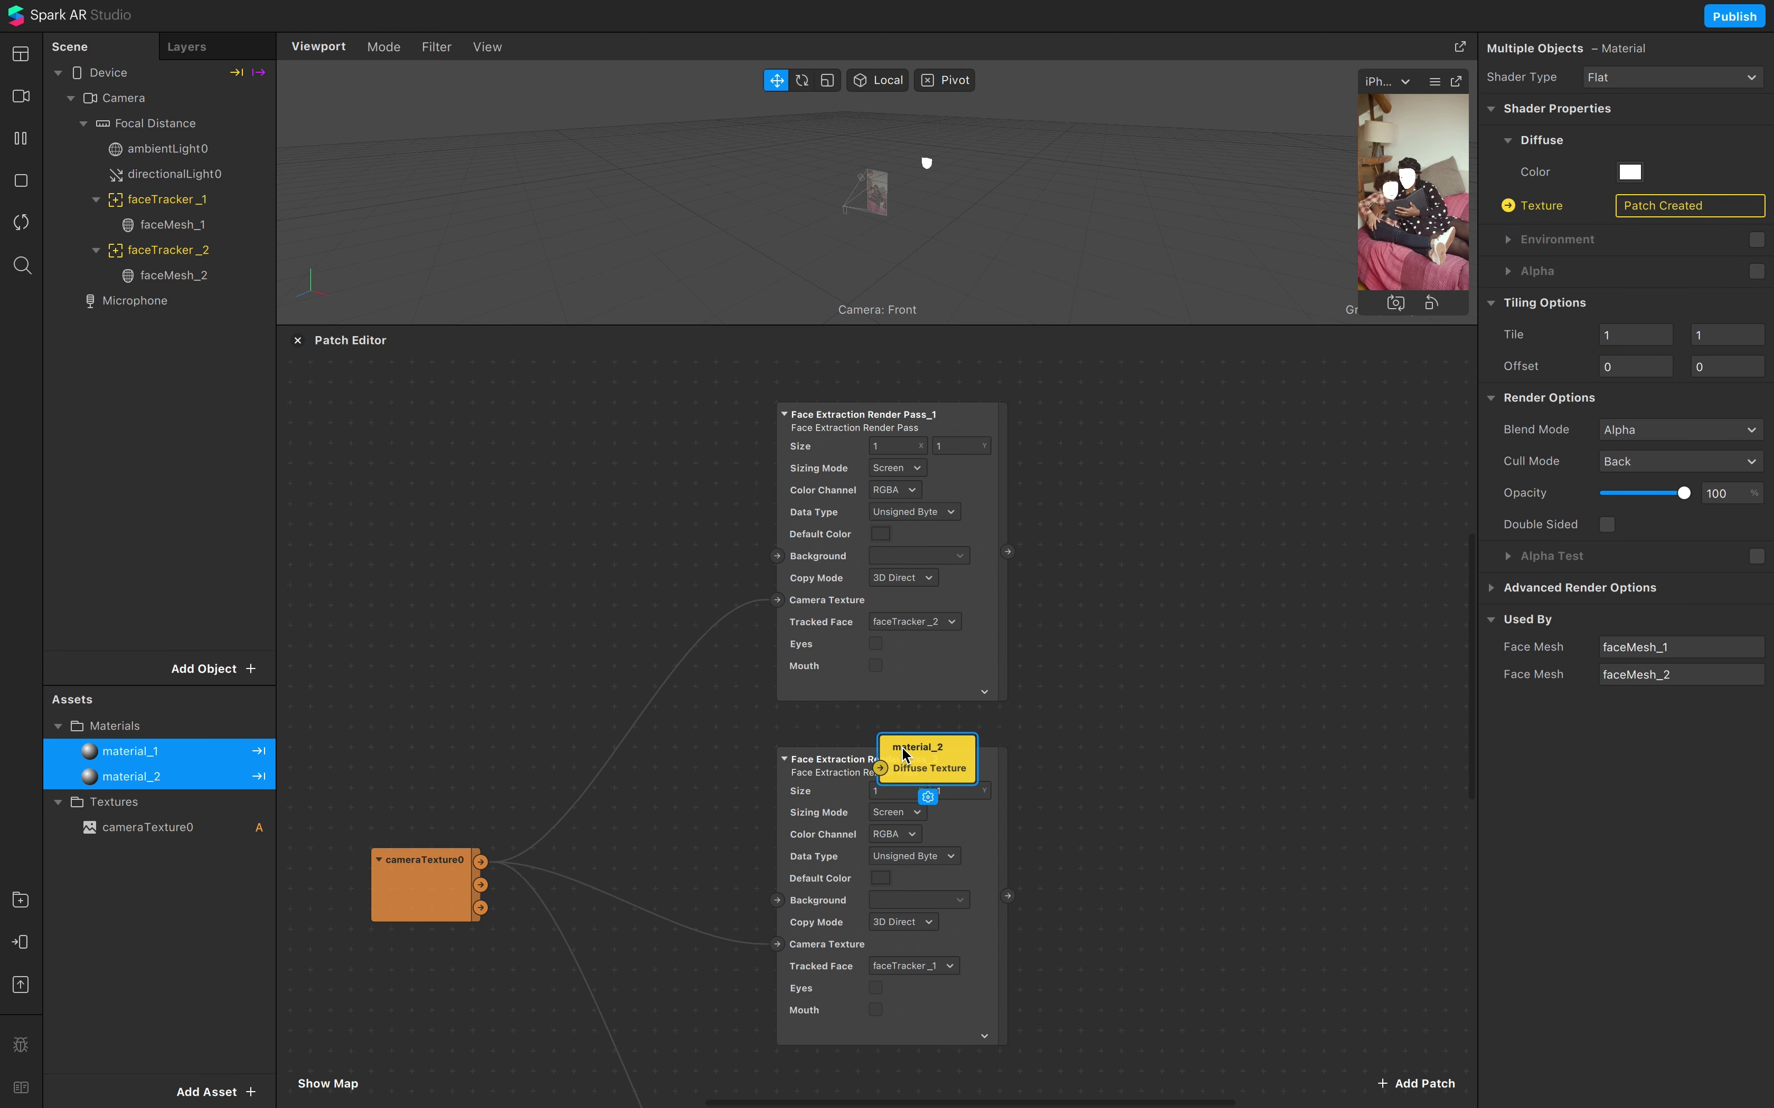
pyautogui.moveTo(905, 755); pyautogui.dragTo(1147, 525)
pyautogui.moveTo(906, 777); pyautogui.dragTo(1180, 473)
pyautogui.moveTo(1165, 543); pyautogui.dragTo(1183, 905)
pyautogui.moveTo(1187, 477); pyautogui.dragTo(1187, 556)
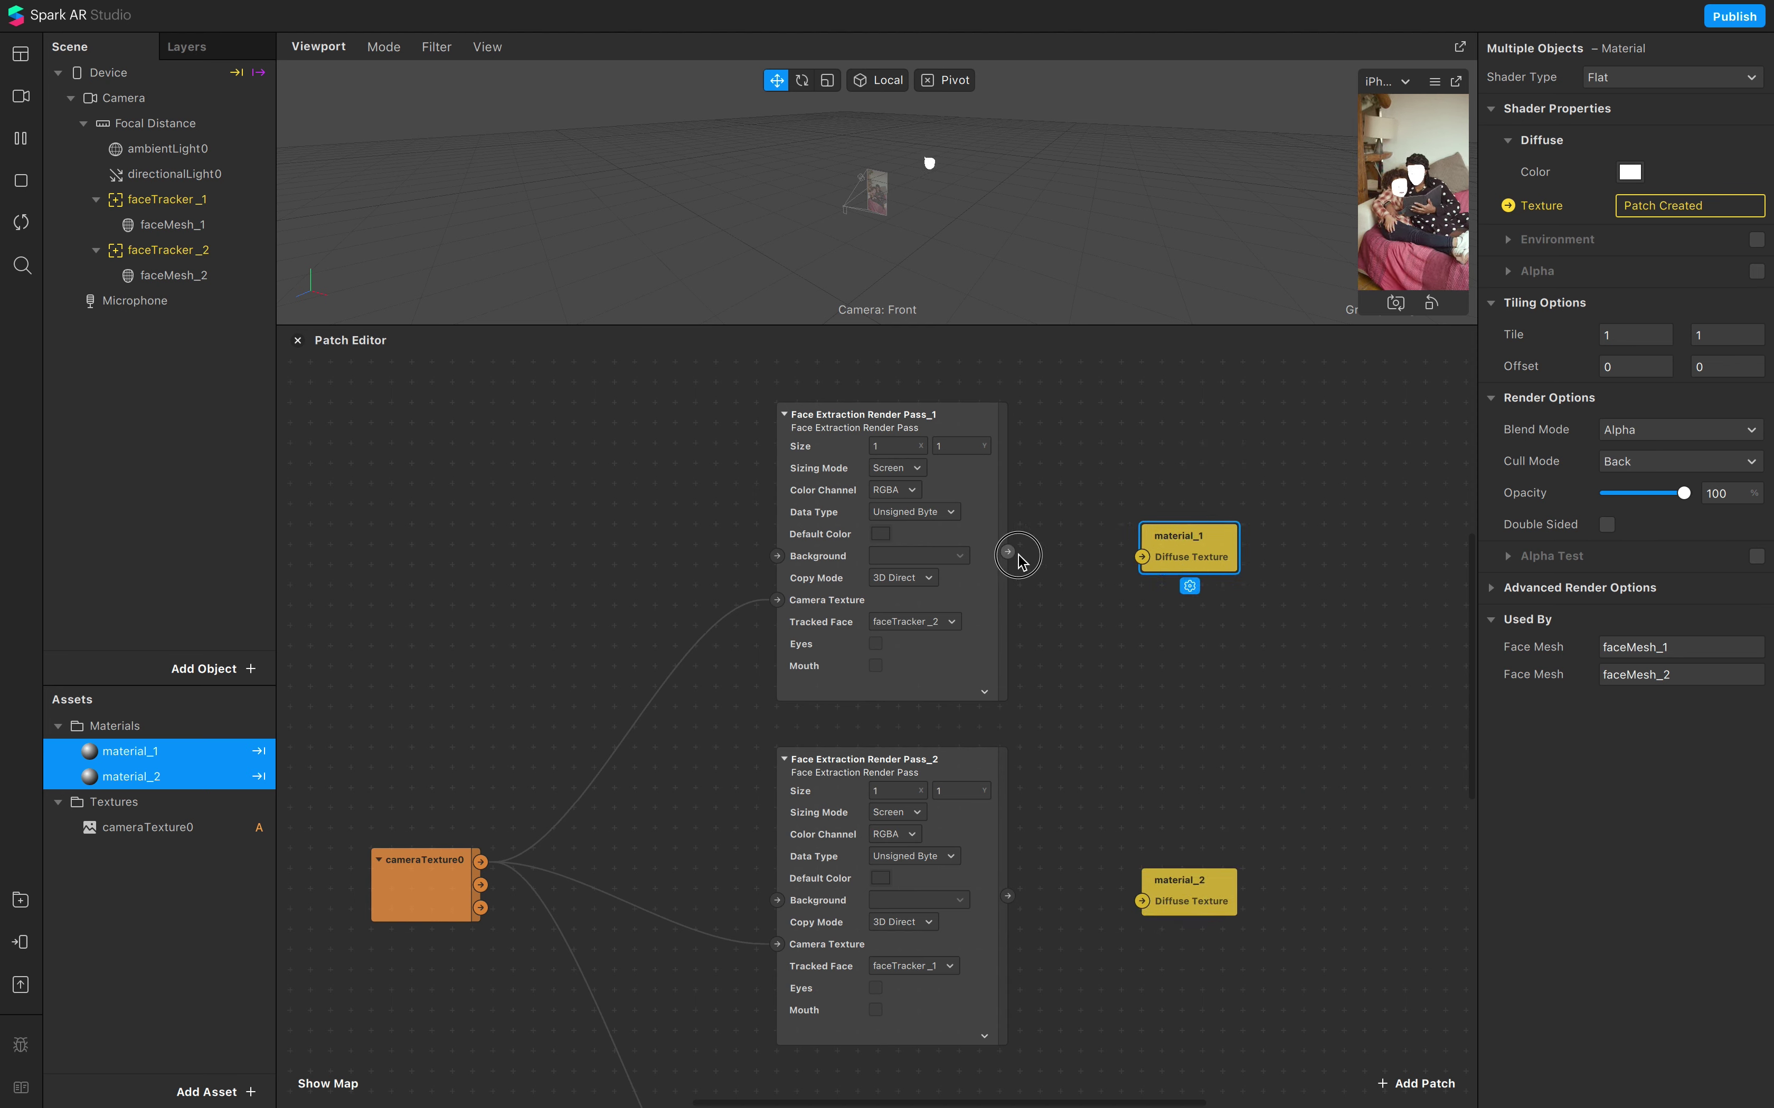
pyautogui.moveTo(1018, 558); pyautogui.dragTo(1144, 561)
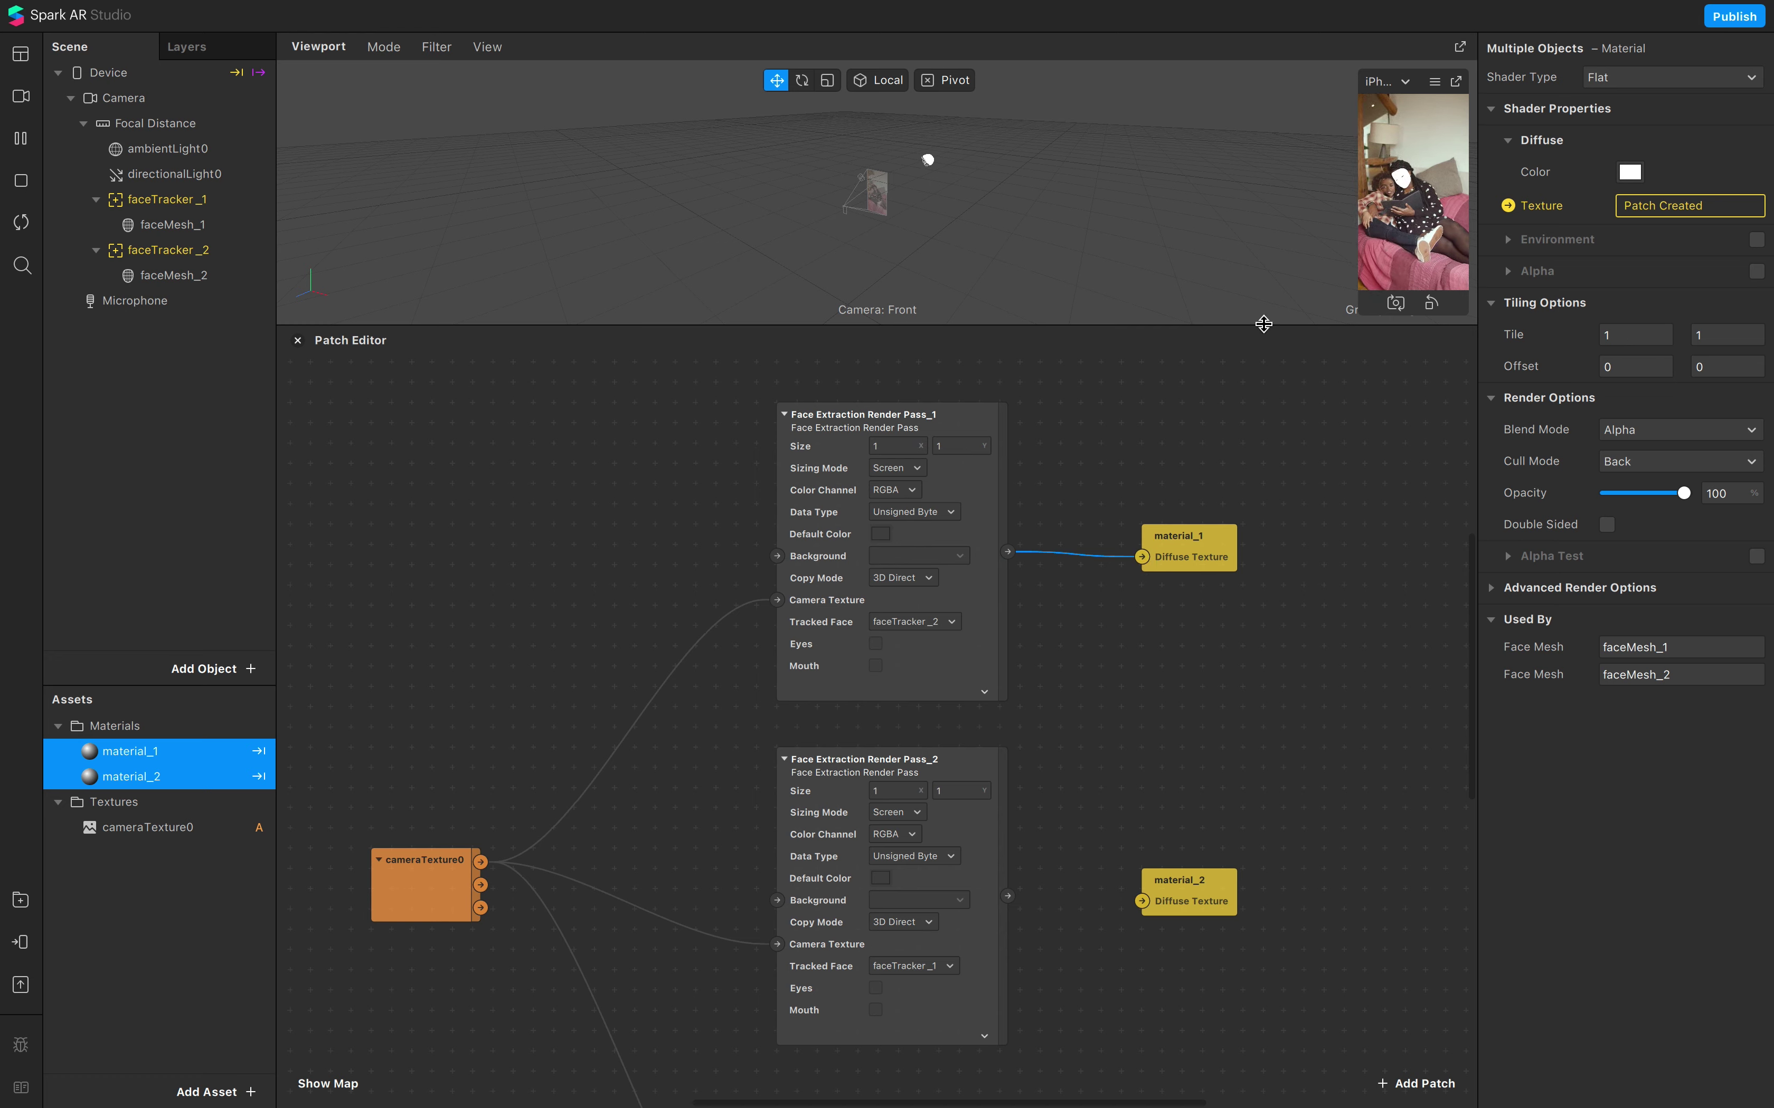
# Step: Float the simulator preview in its own window and enlarge it, then select faceMesh_1
pyautogui.moveTo(1438, 92); pyautogui.dragTo(1451, 85)
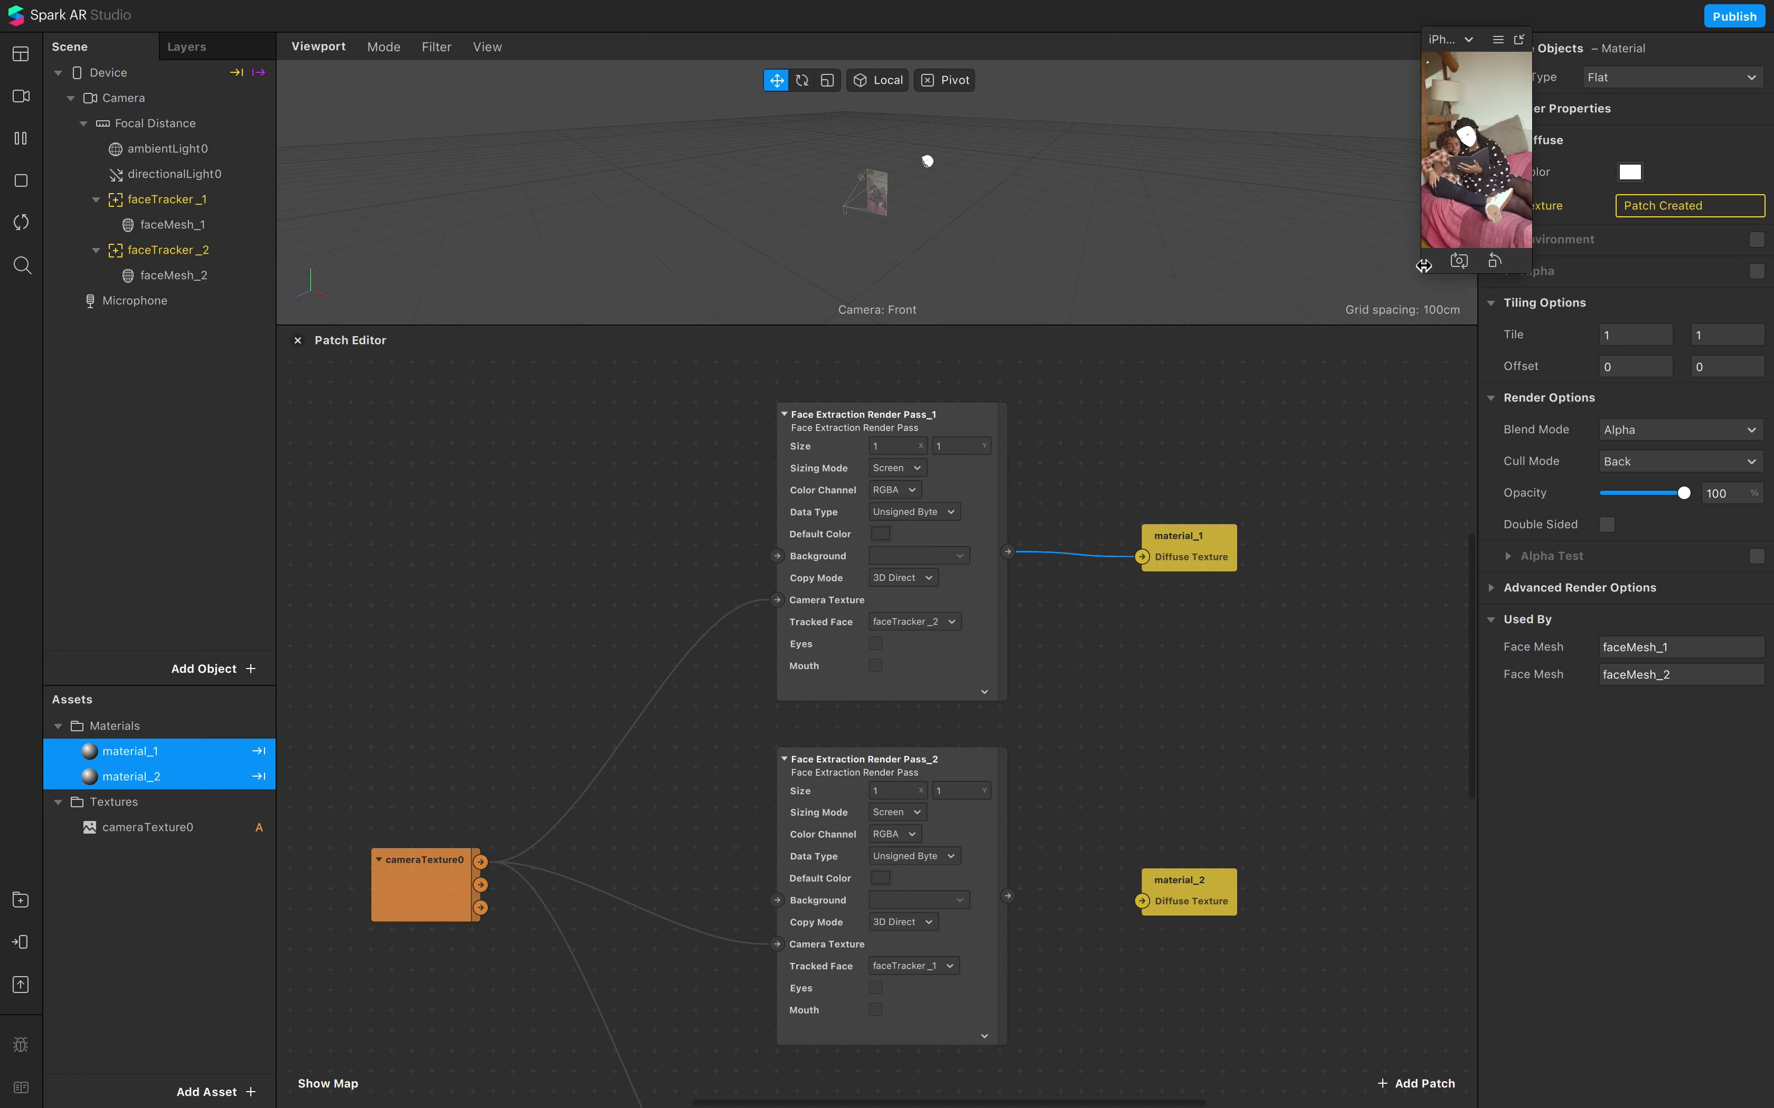
pyautogui.moveTo(1422, 271); pyautogui.dragTo(1266, 549)
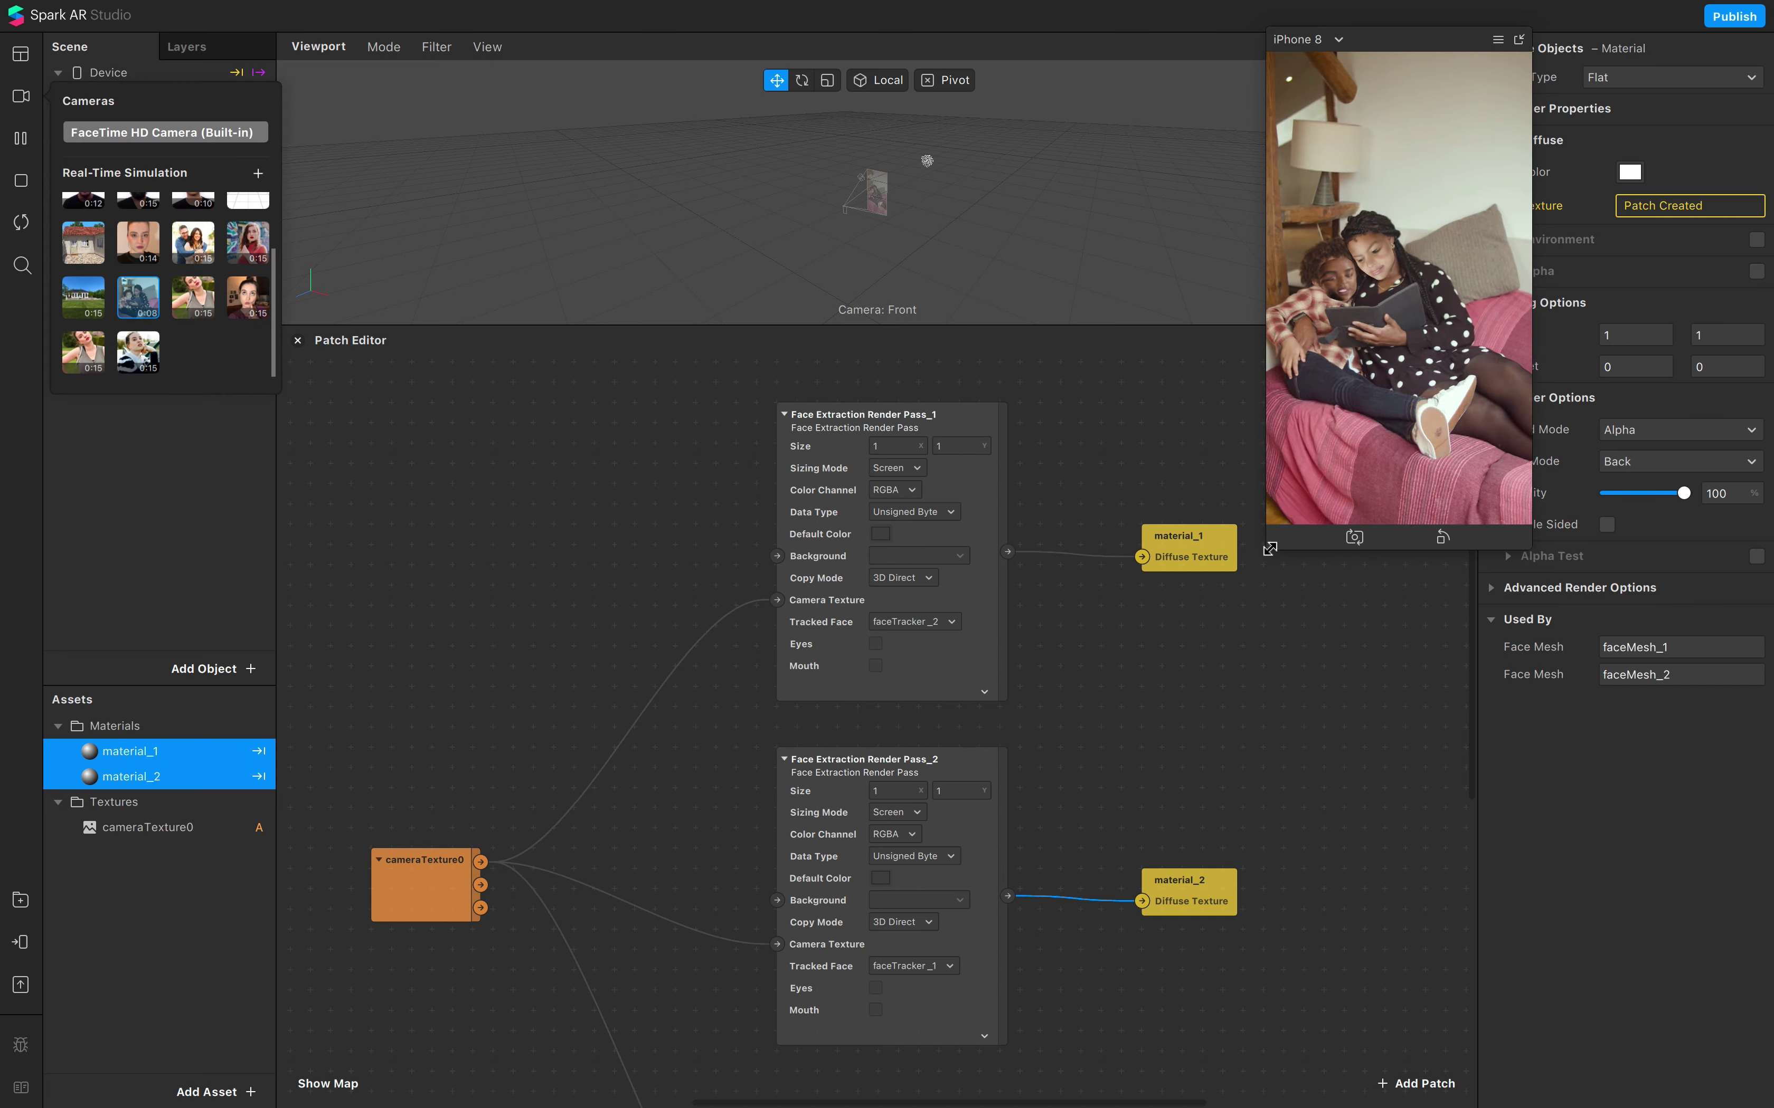
pyautogui.moveTo(1269, 548); pyautogui.dragTo(1033, 964)
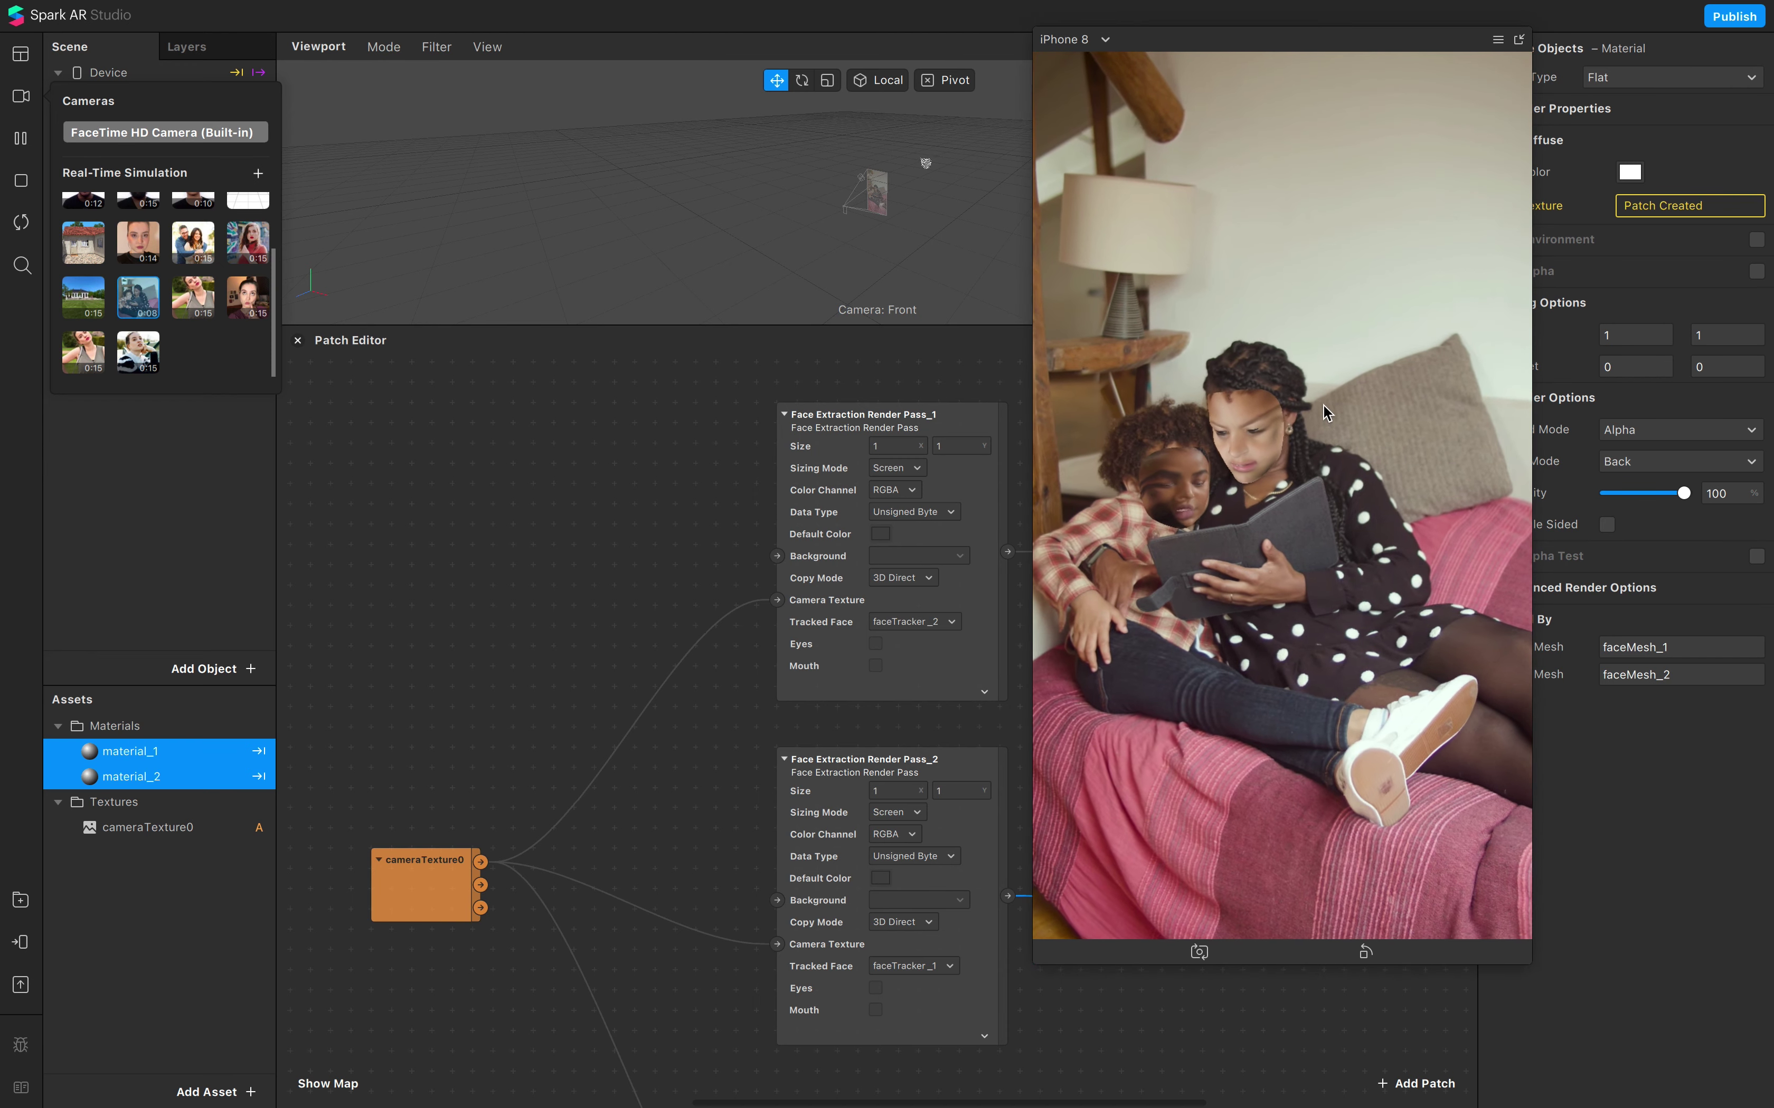
pyautogui.click(160, 505)
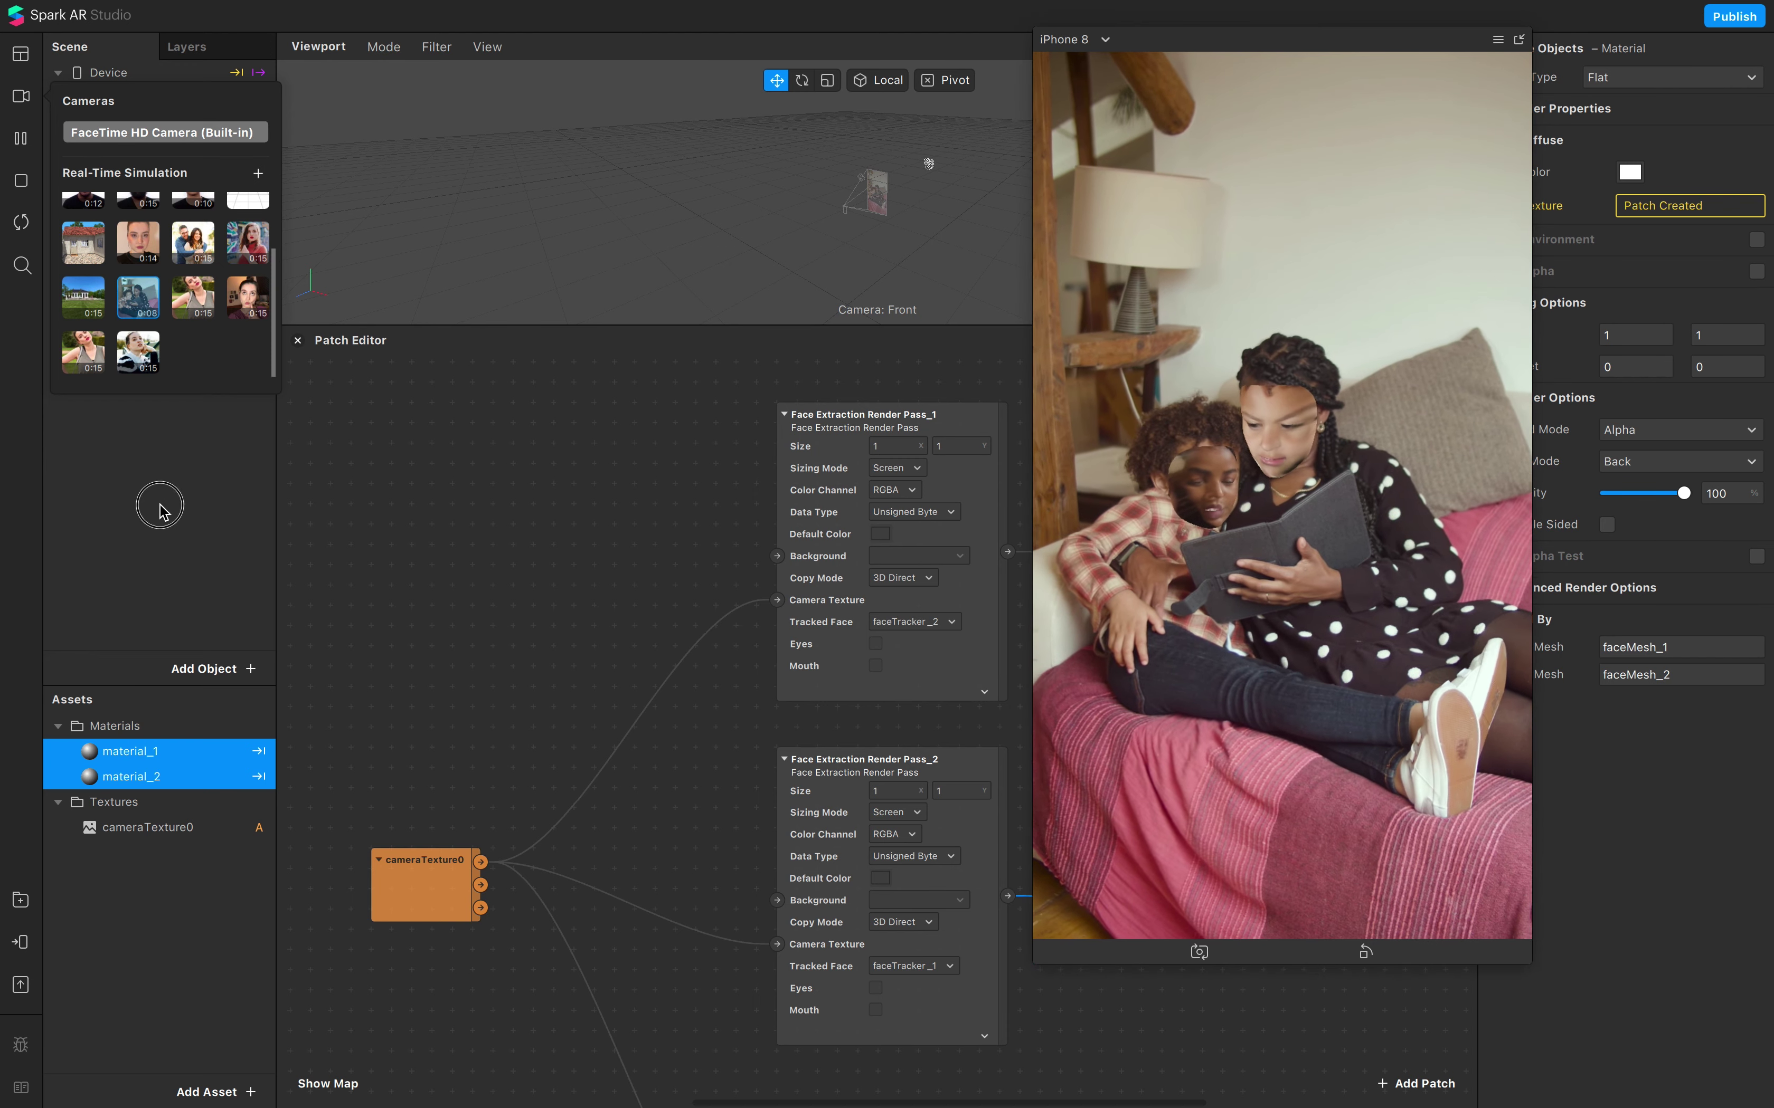
pyautogui.click(183, 224)
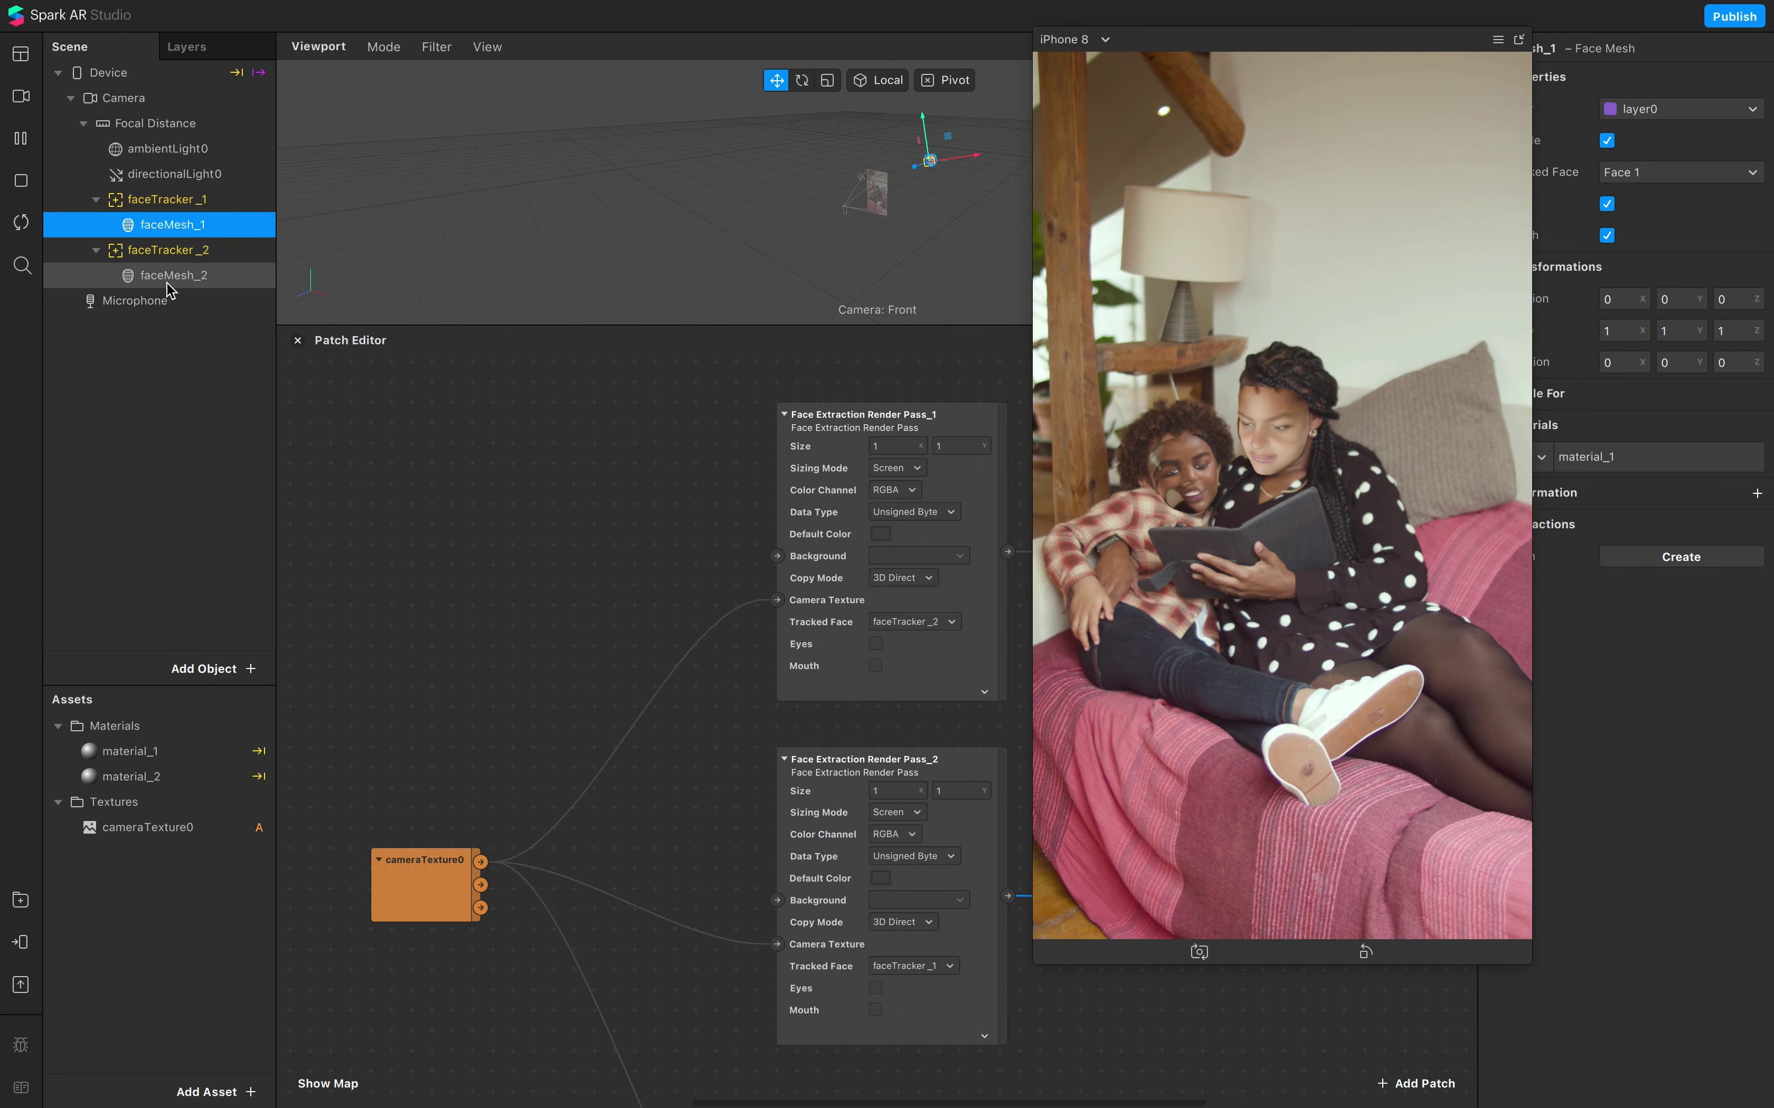
# Step: Select faceMesh_1 and faceMesh_2 together and uncheck Eyes and Mouth
pyautogui.keyDown('super'); pyautogui.click(168, 284); pyautogui.keyUp('super')
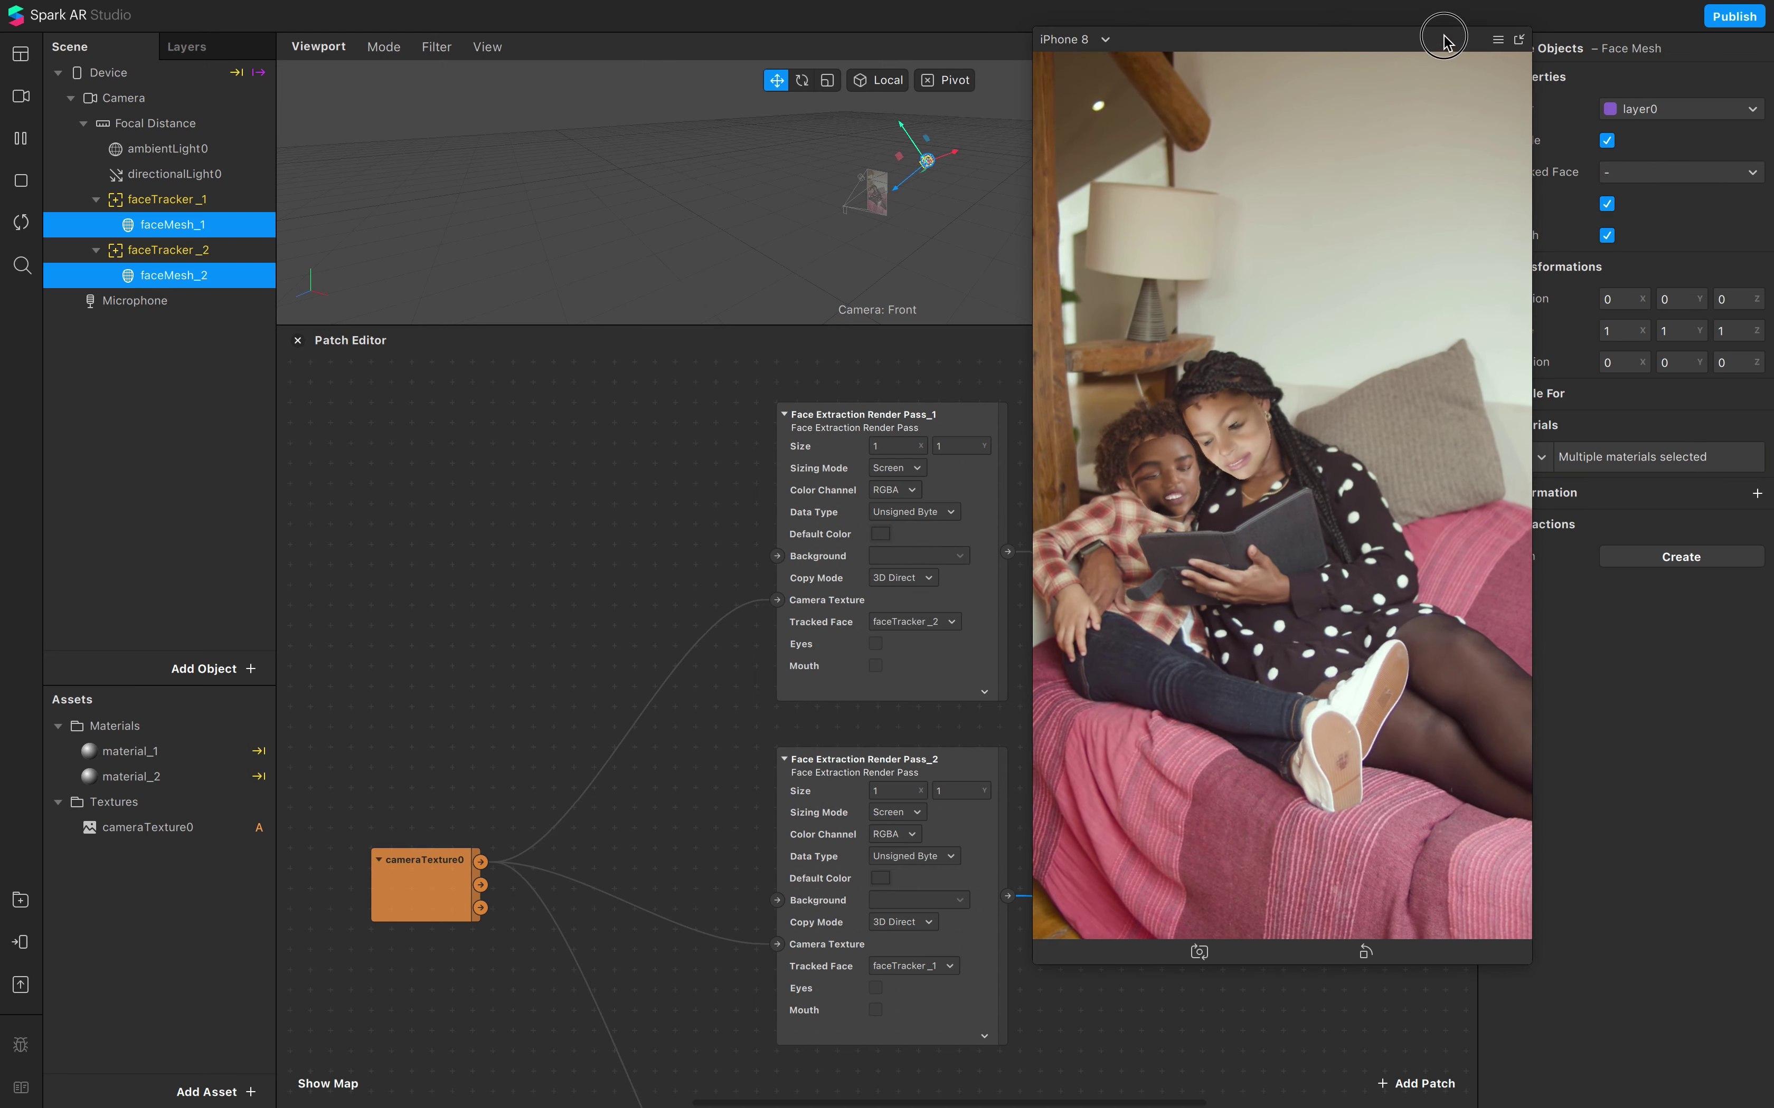
pyautogui.moveTo(1442, 36); pyautogui.dragTo(1304, 61)
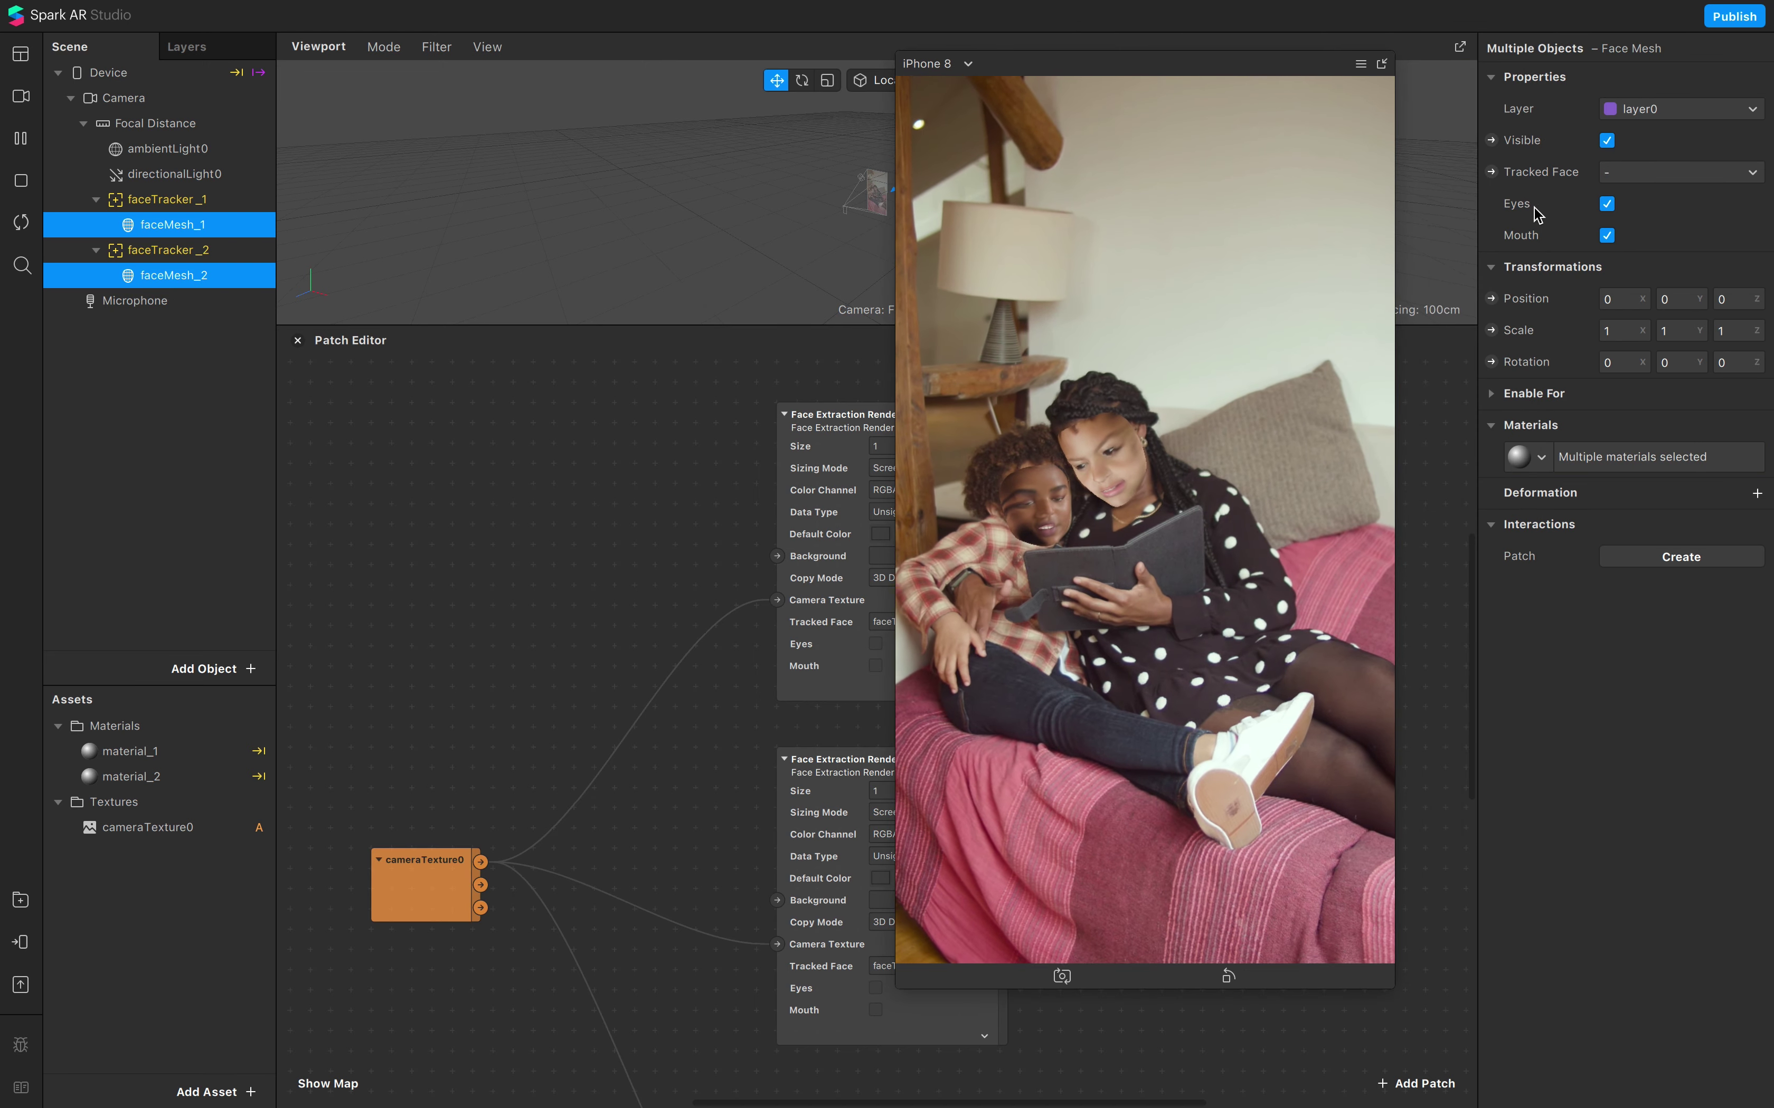
pyautogui.click(1606, 203)
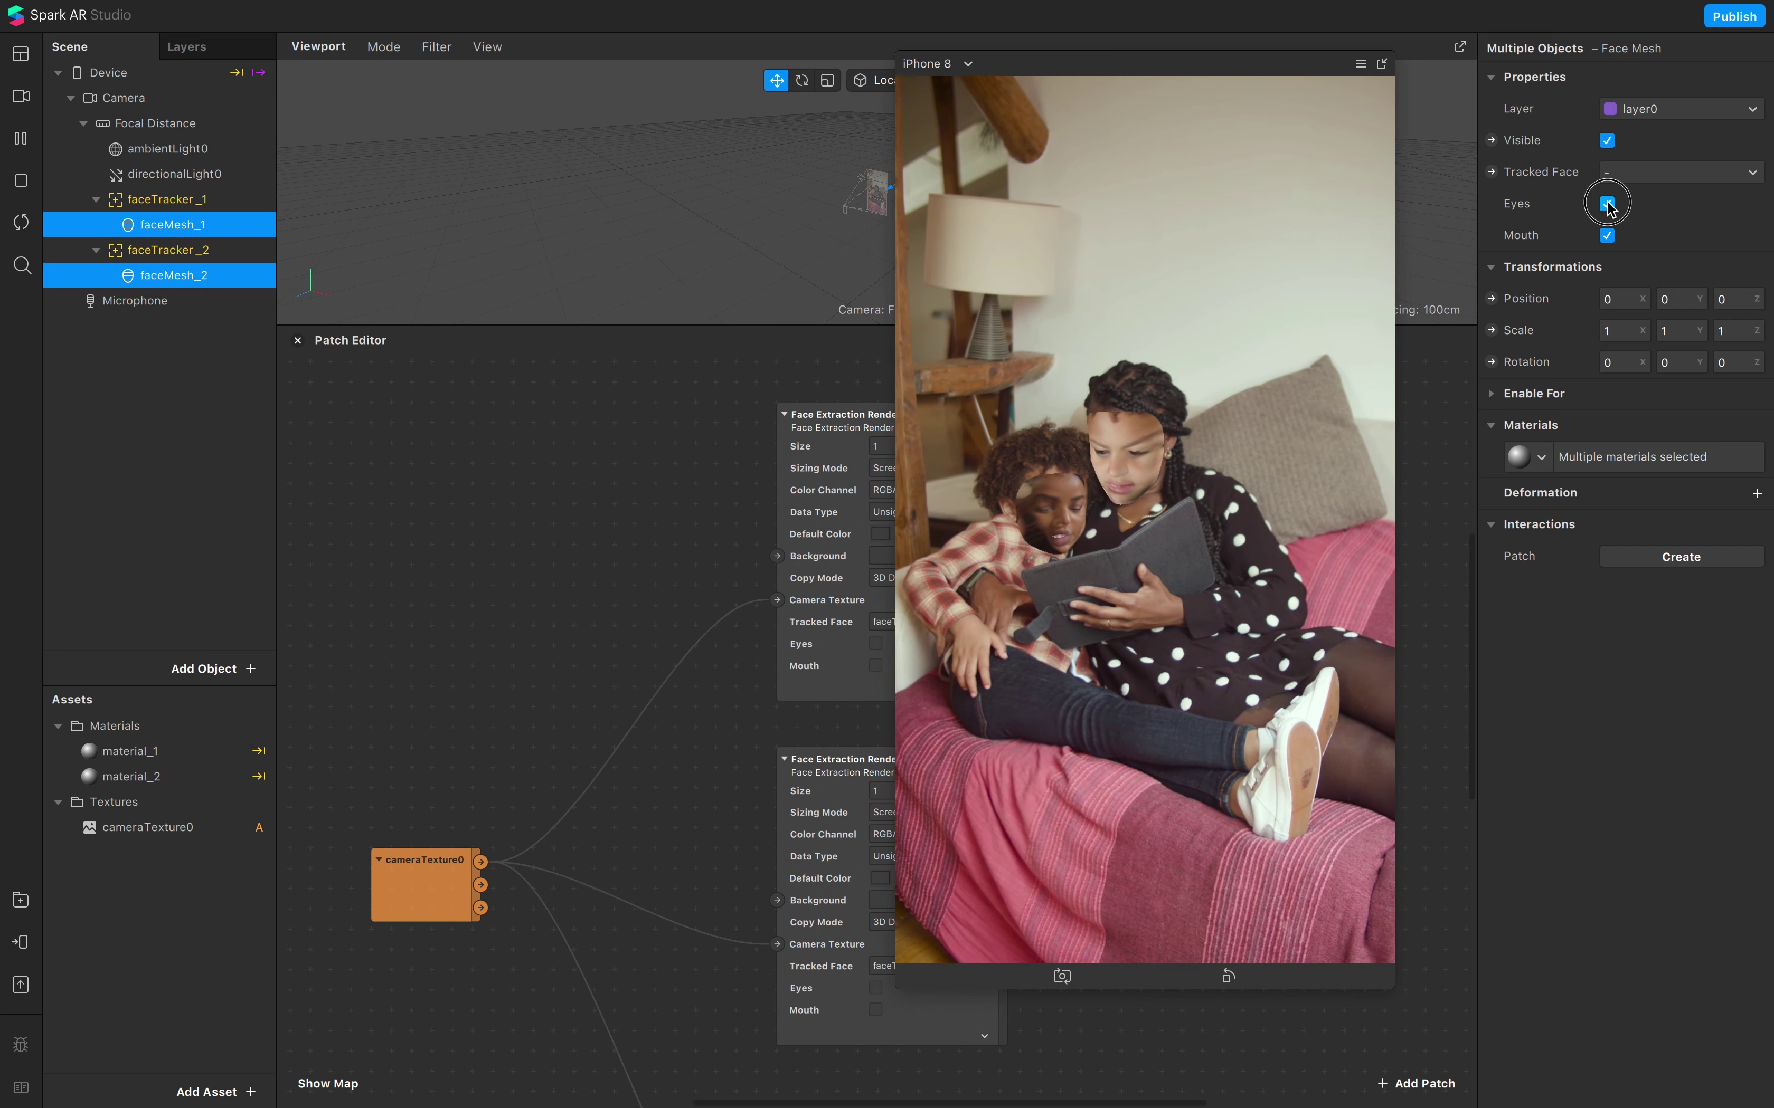
pyautogui.click(1607, 236)
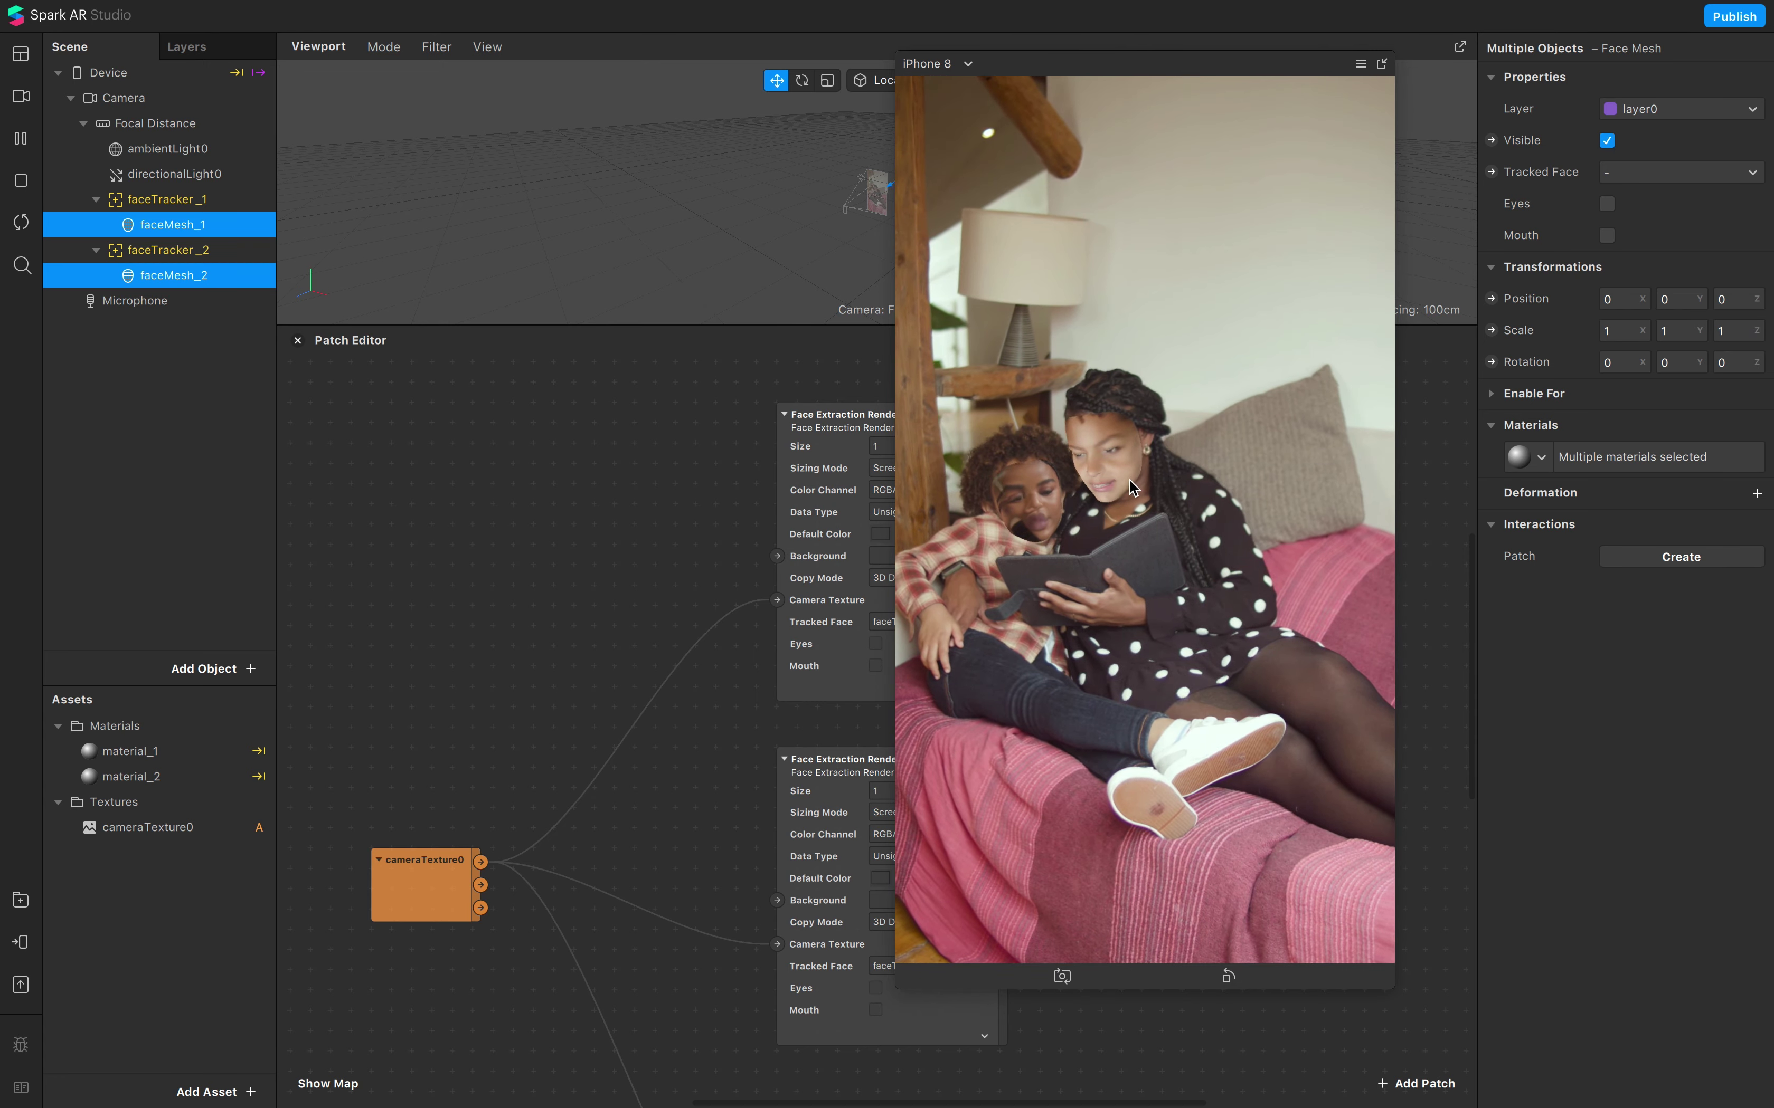
# Step: Select material_1 and material_2 together and enable Alpha on both
pyautogui.click(200, 460)
pyautogui.click(154, 751)
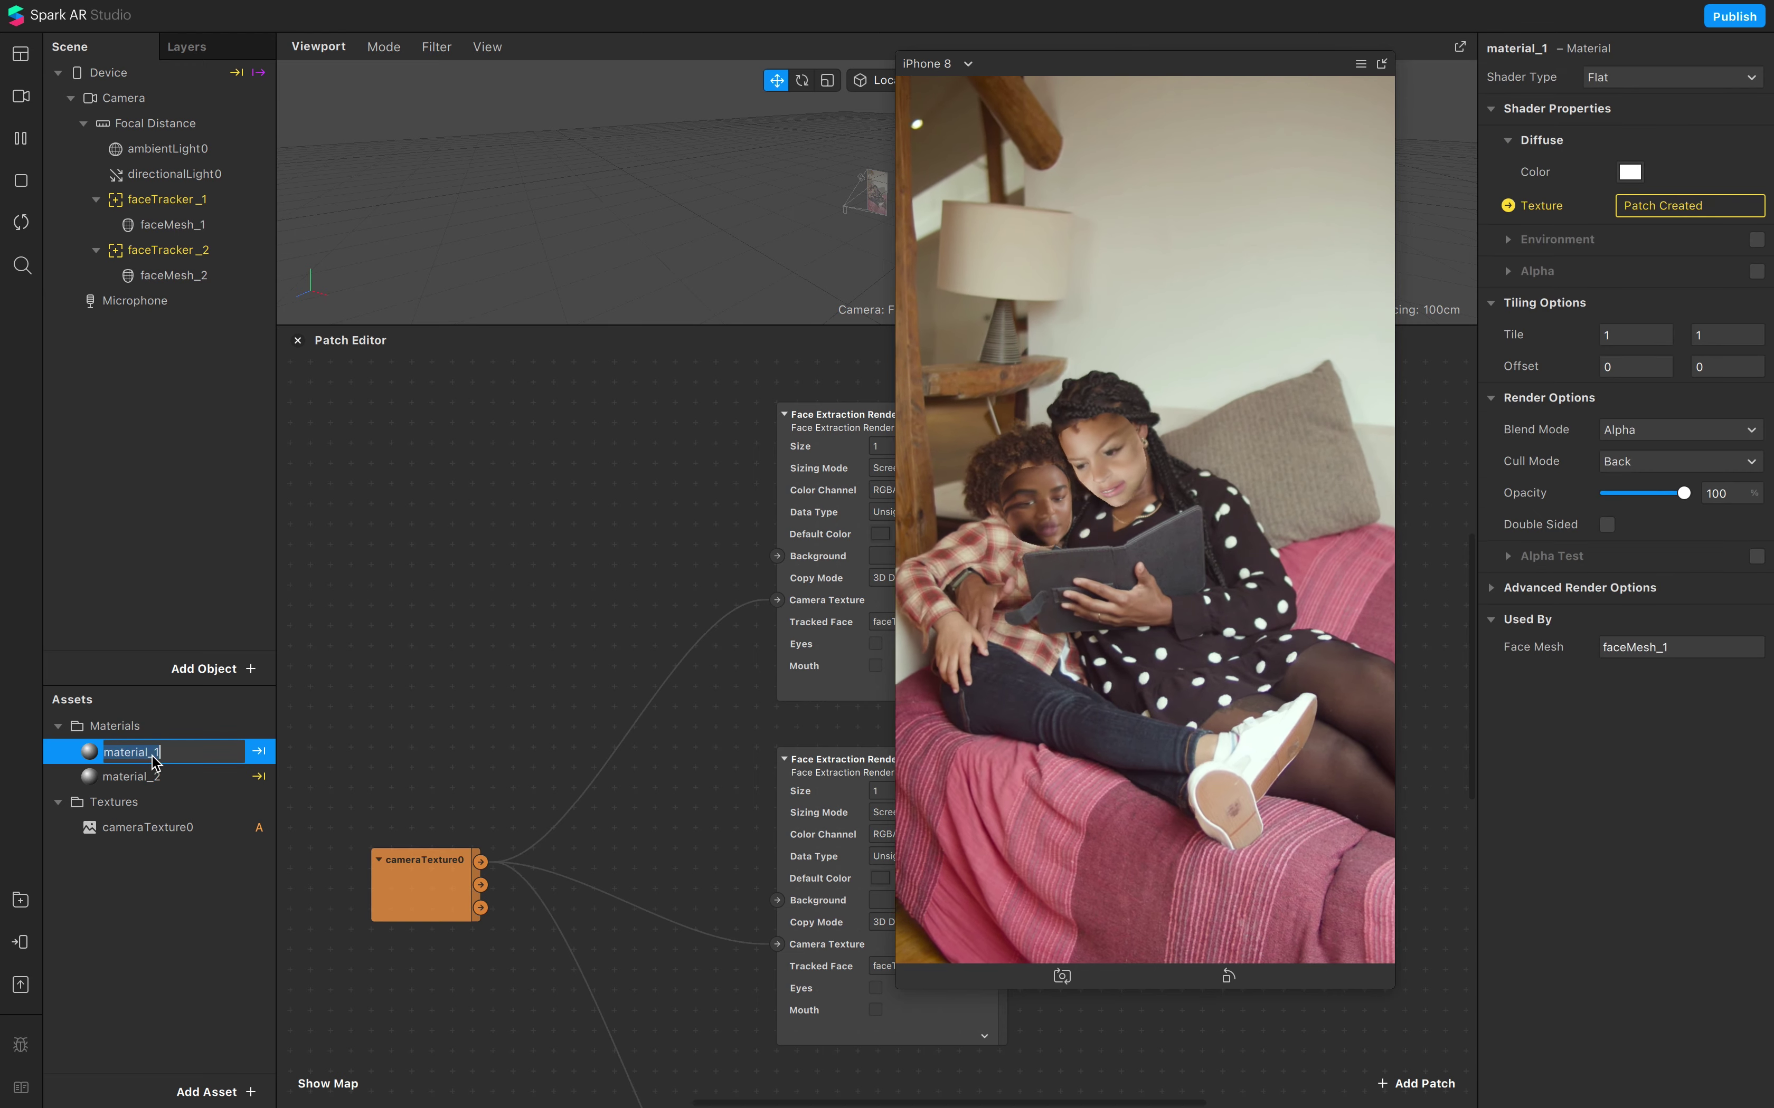
pyautogui.click(83, 753)
pyautogui.keyDown('shift'); pyautogui.click(74, 781); pyautogui.keyUp('shift')
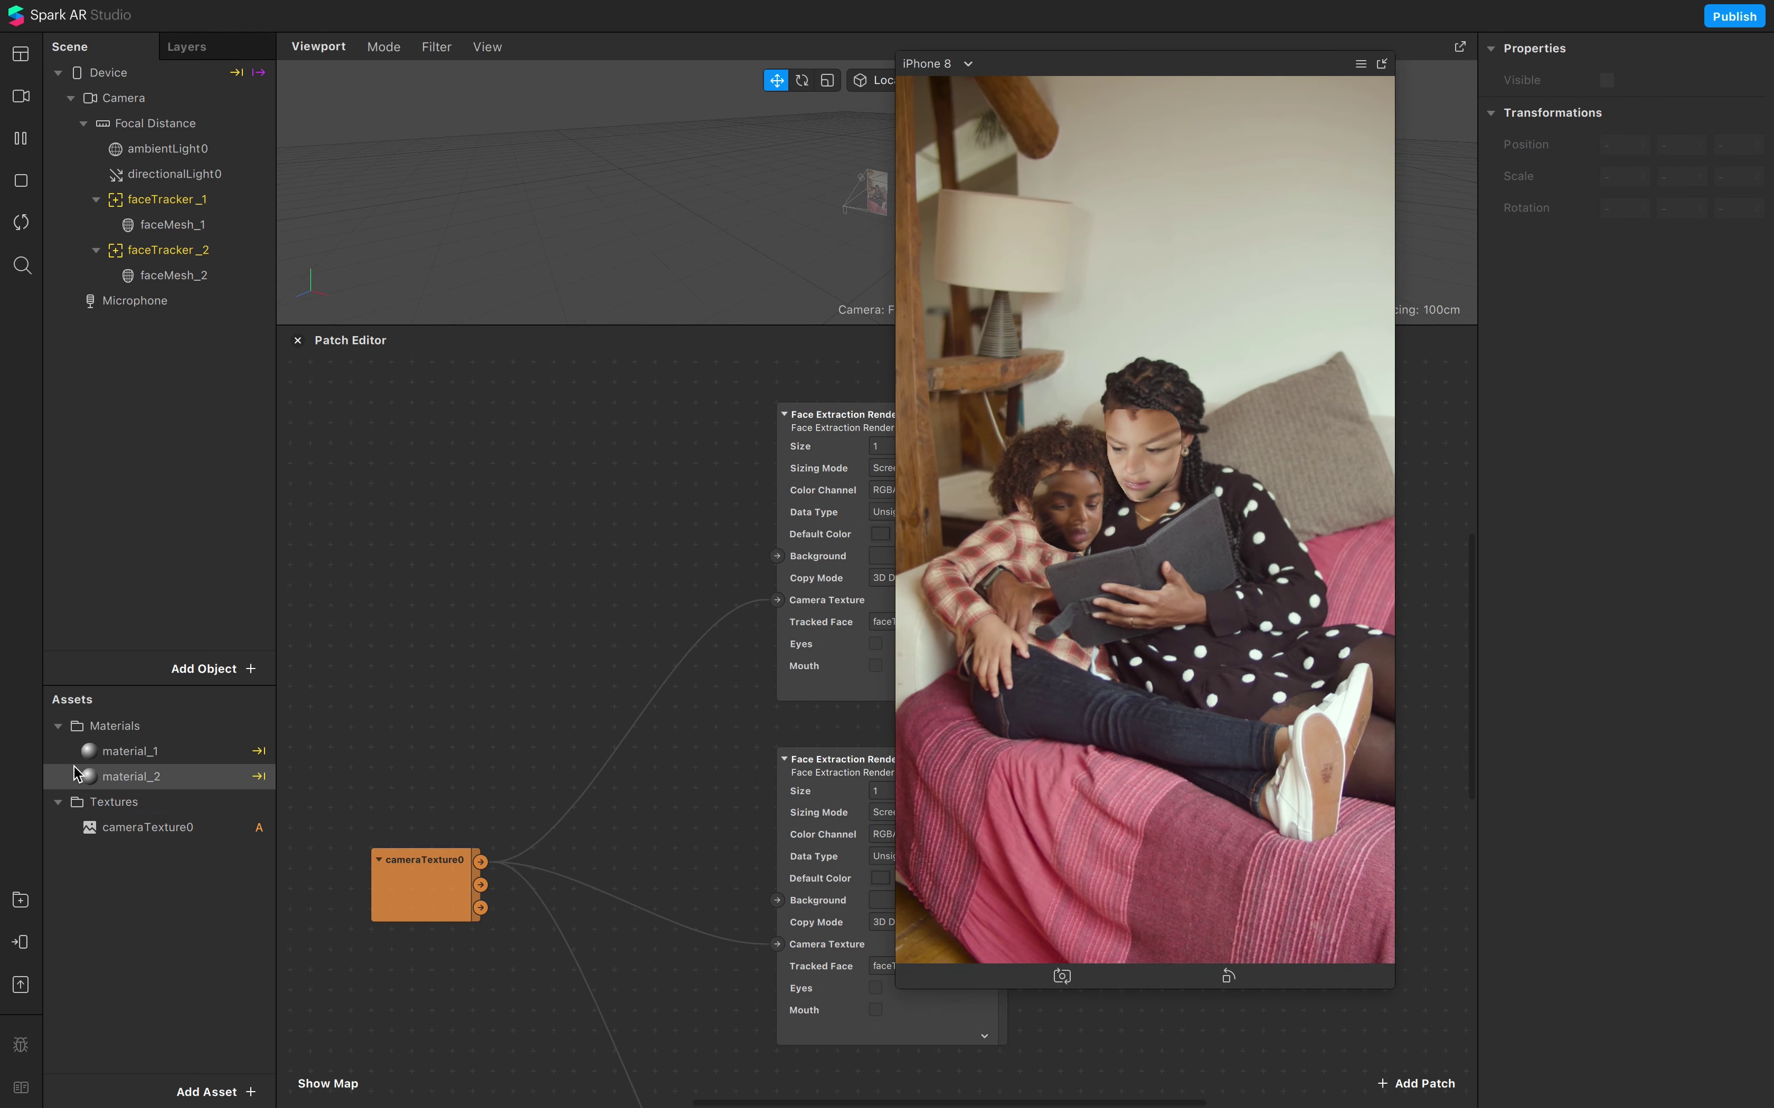
pyautogui.click(83, 750)
pyautogui.keyDown('shift'); pyautogui.click(73, 777); pyautogui.keyUp('shift')
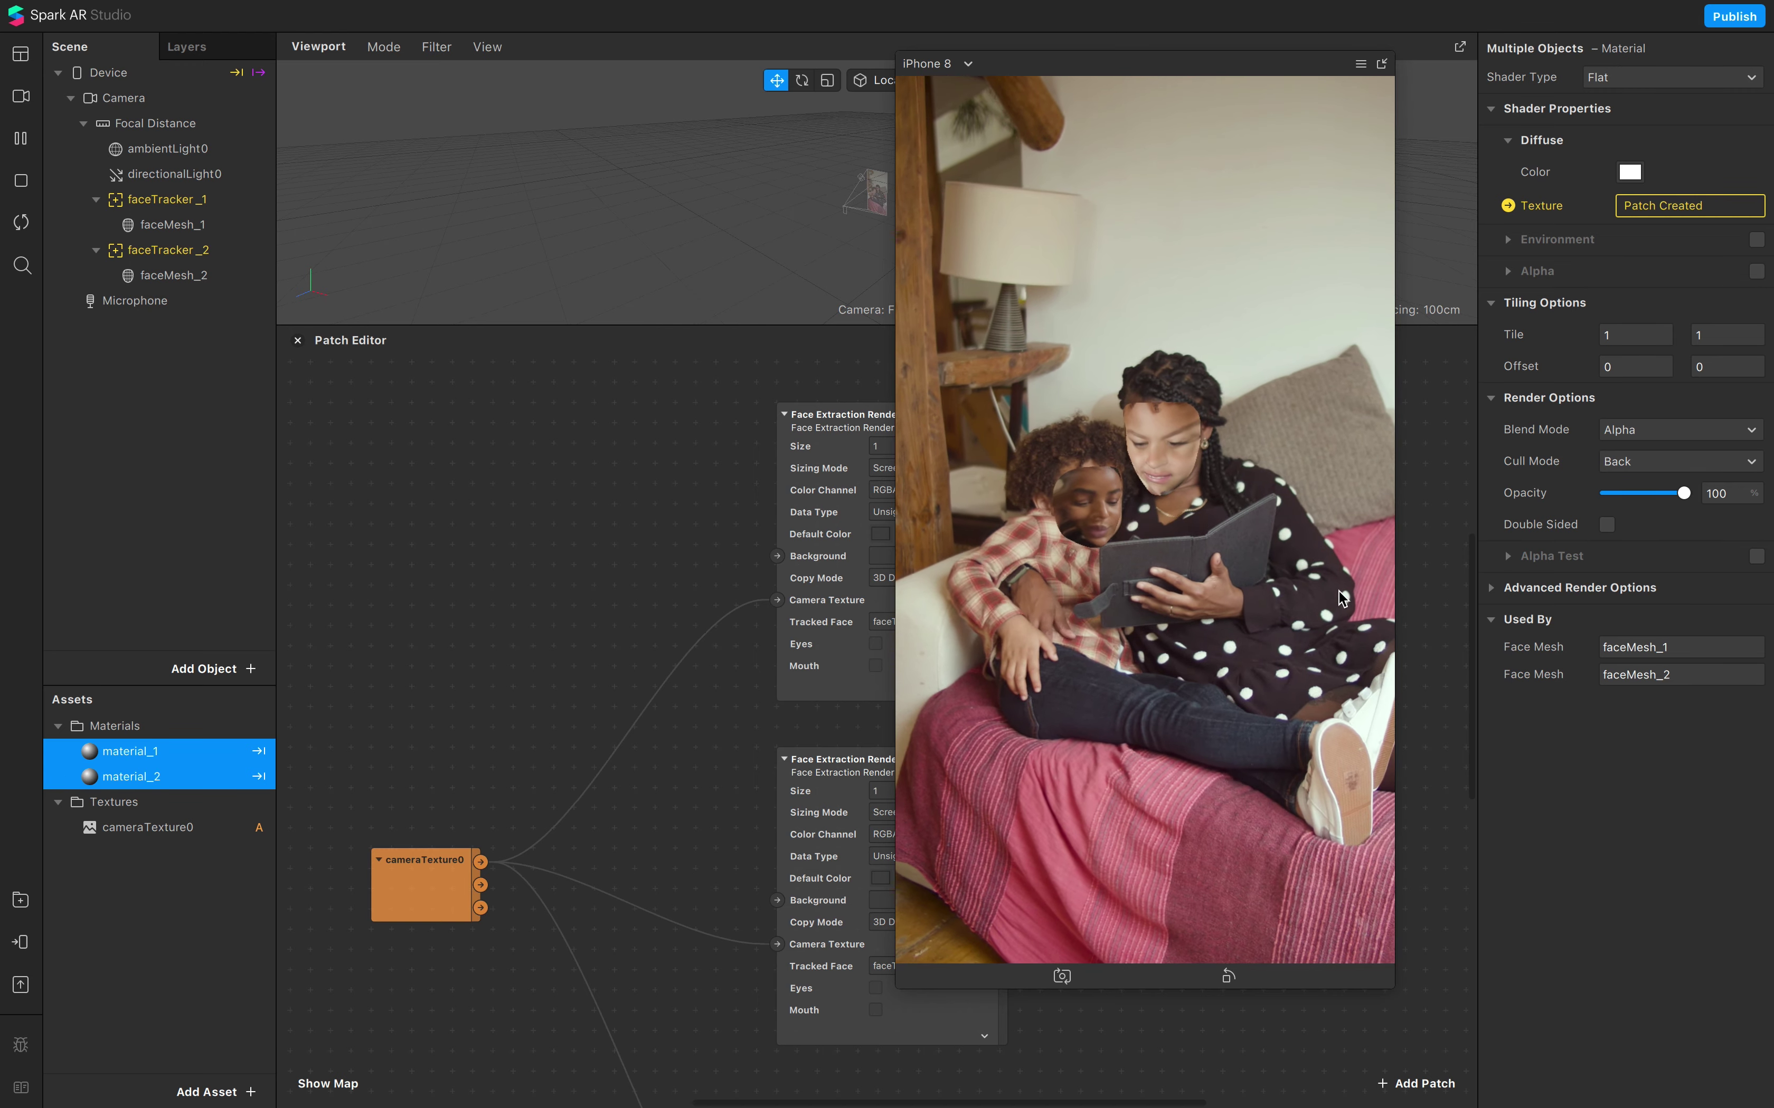
pyautogui.click(1510, 270)
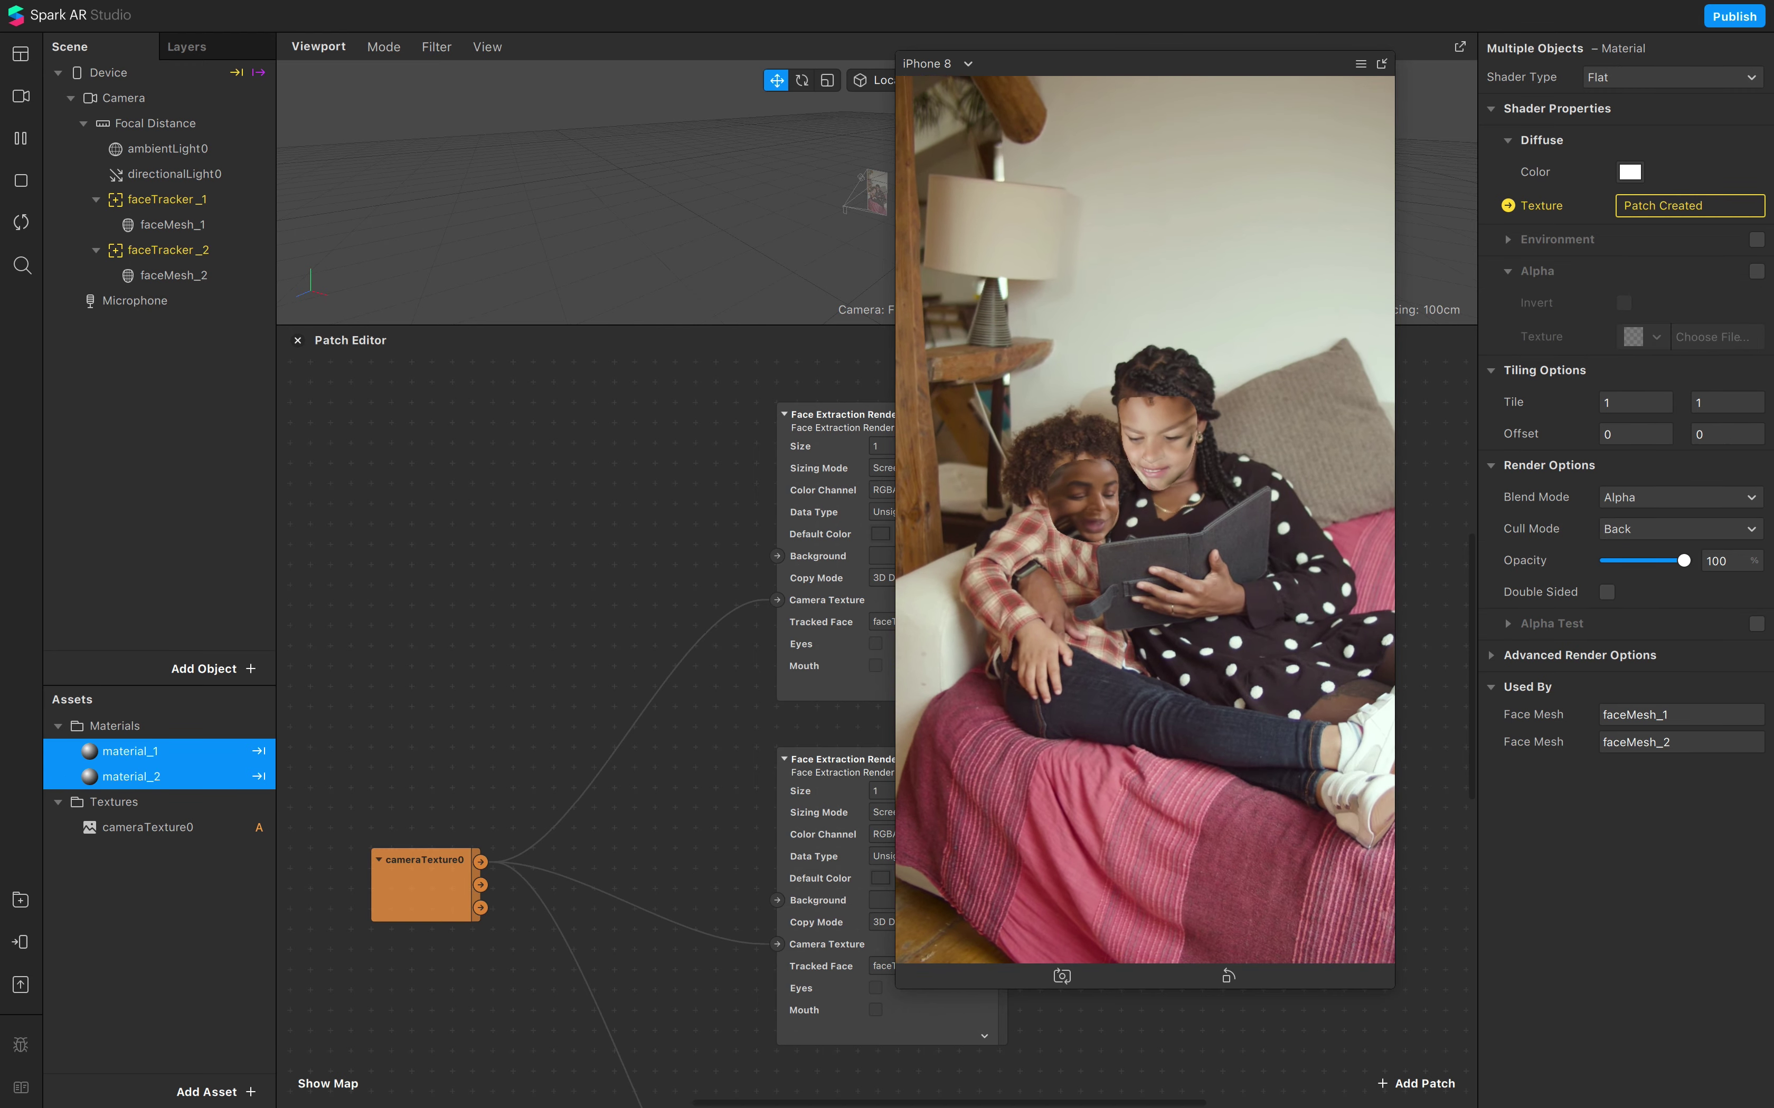
pyautogui.click(1756, 271)
# Step: Import faceMeshMask.png from the Textures folder as the materials' alpha texture
pyautogui.click(1645, 336)
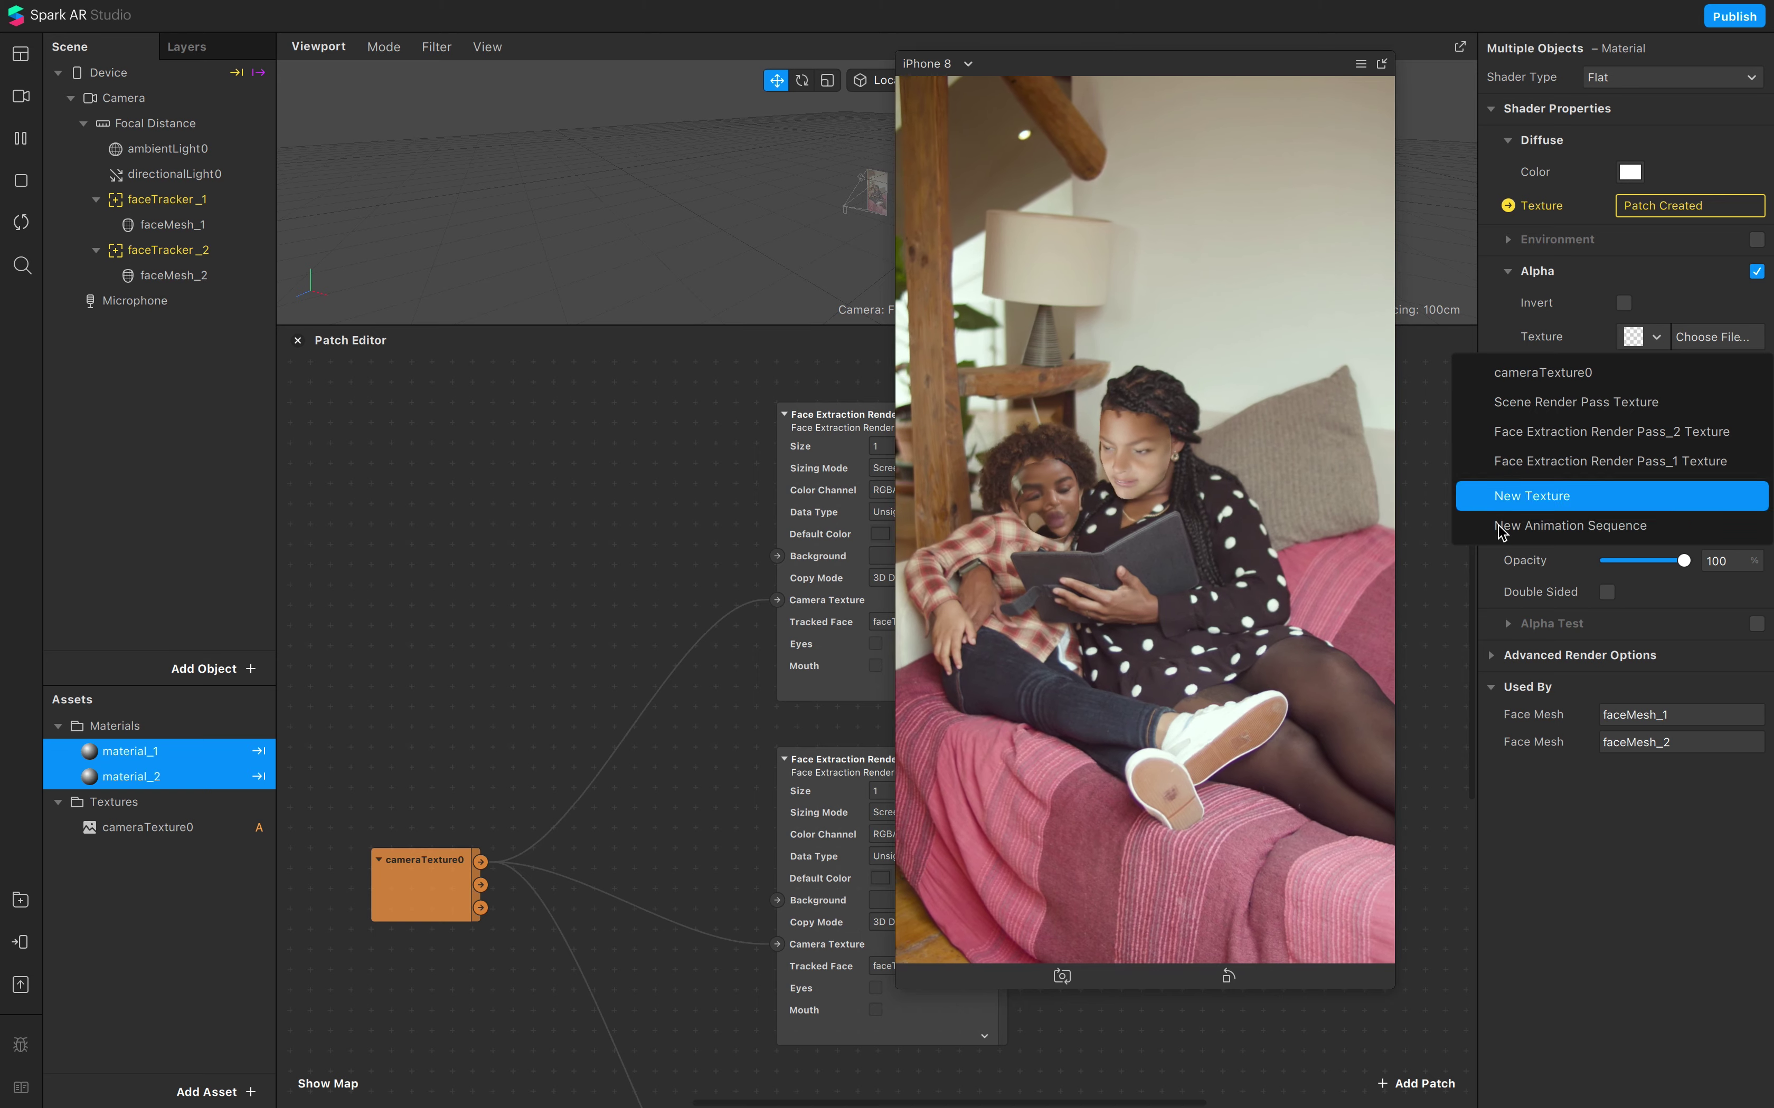
pyautogui.click(1534, 505)
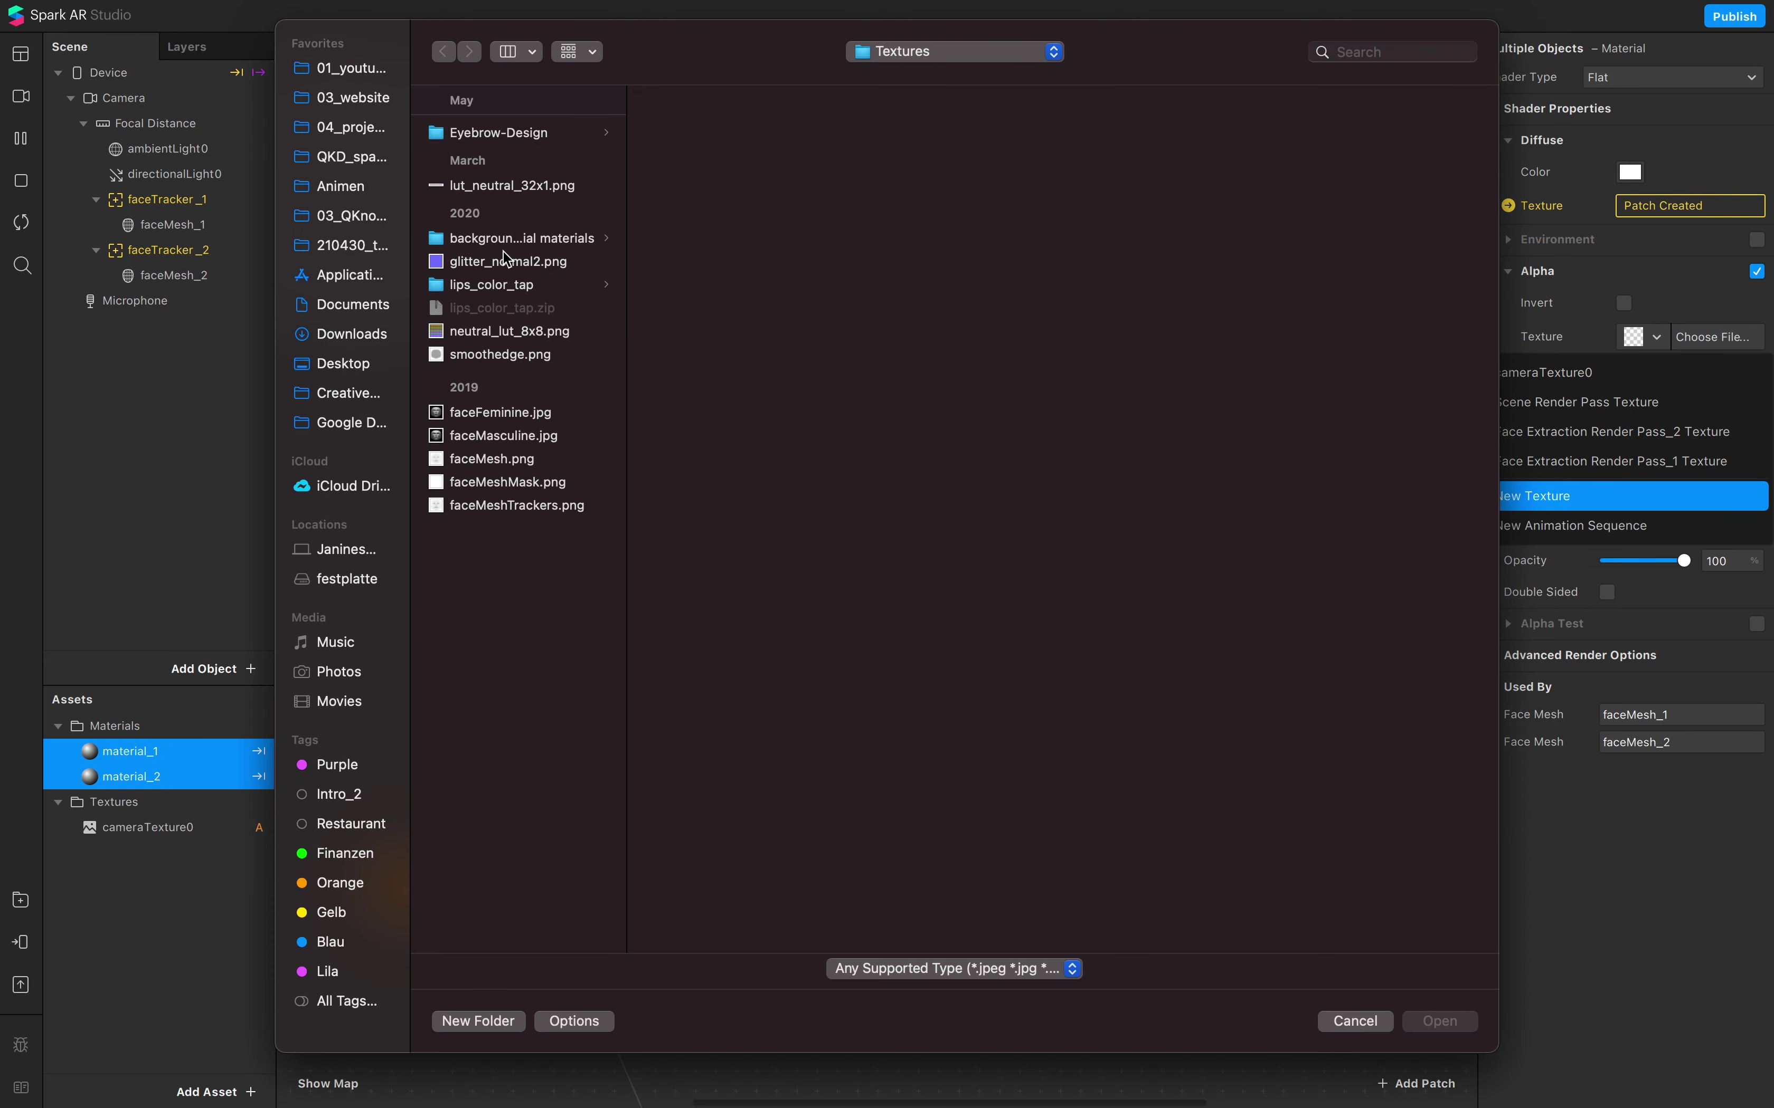
pyautogui.click(1002, 58)
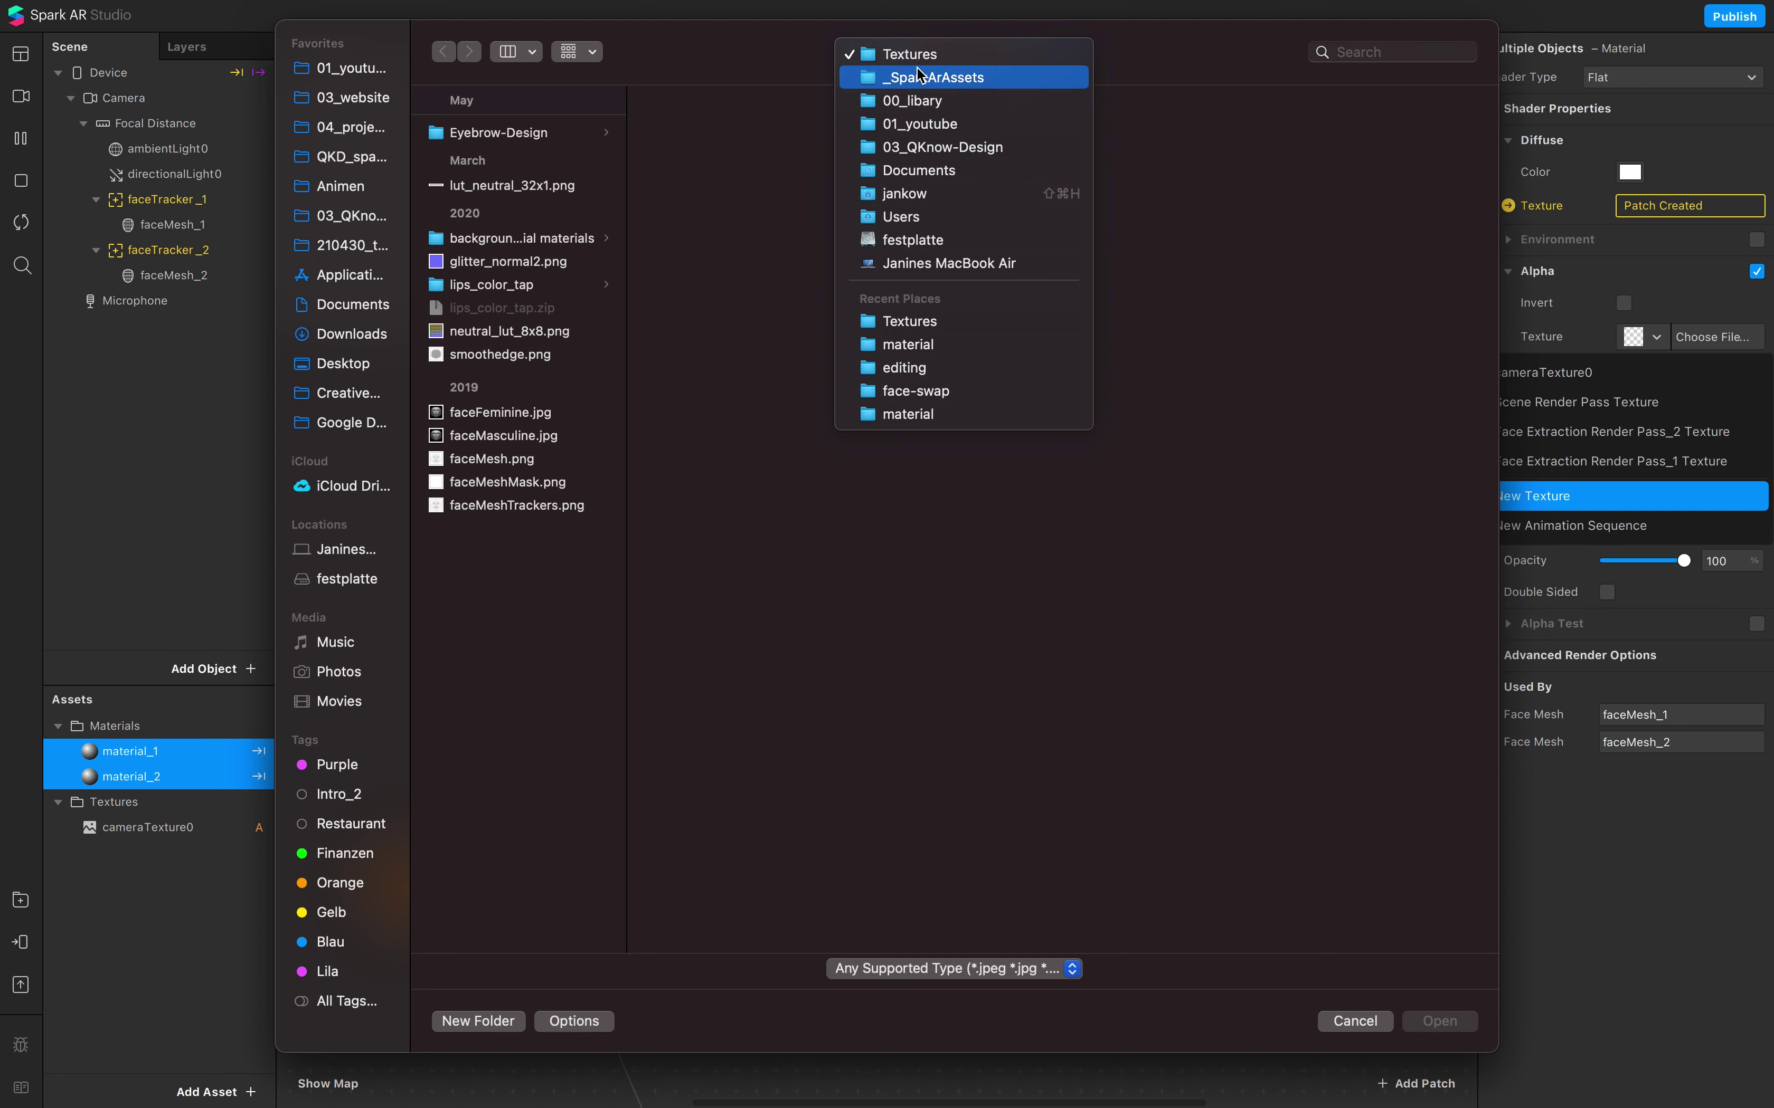
pyautogui.click(509, 650)
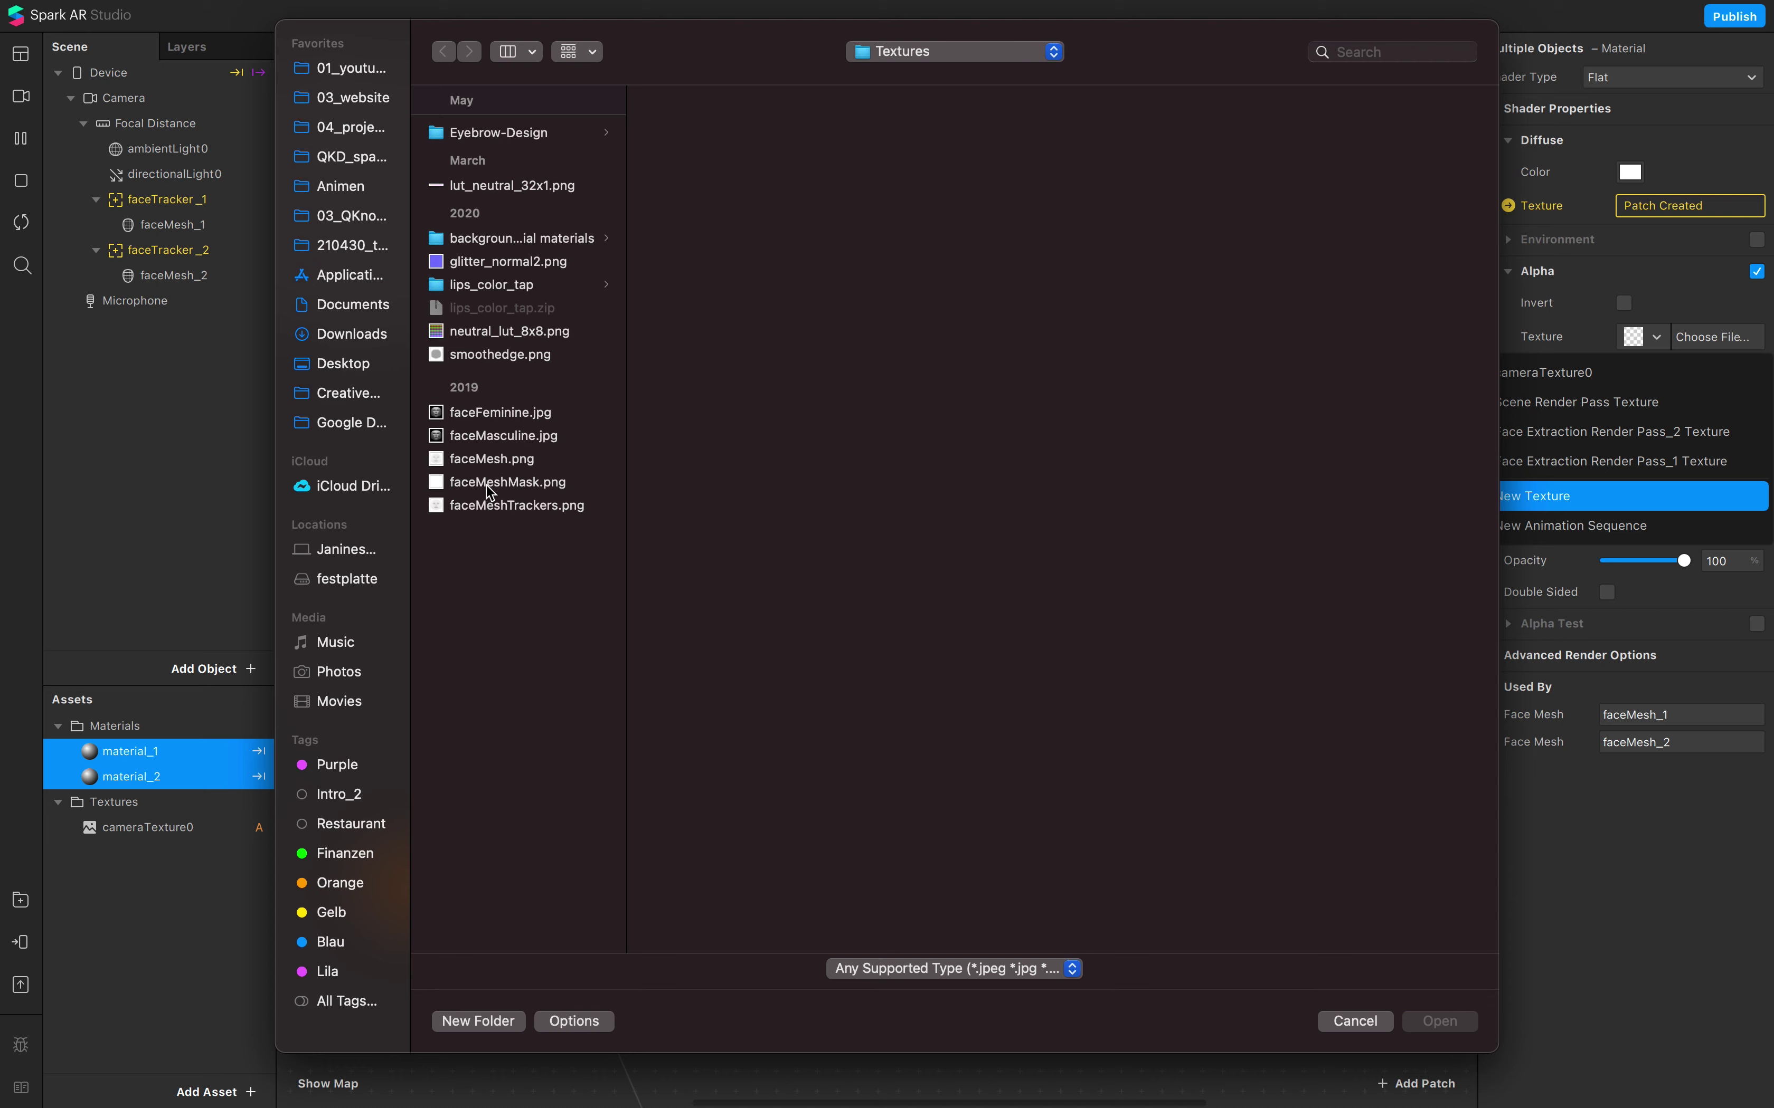
pyautogui.click(502, 485)
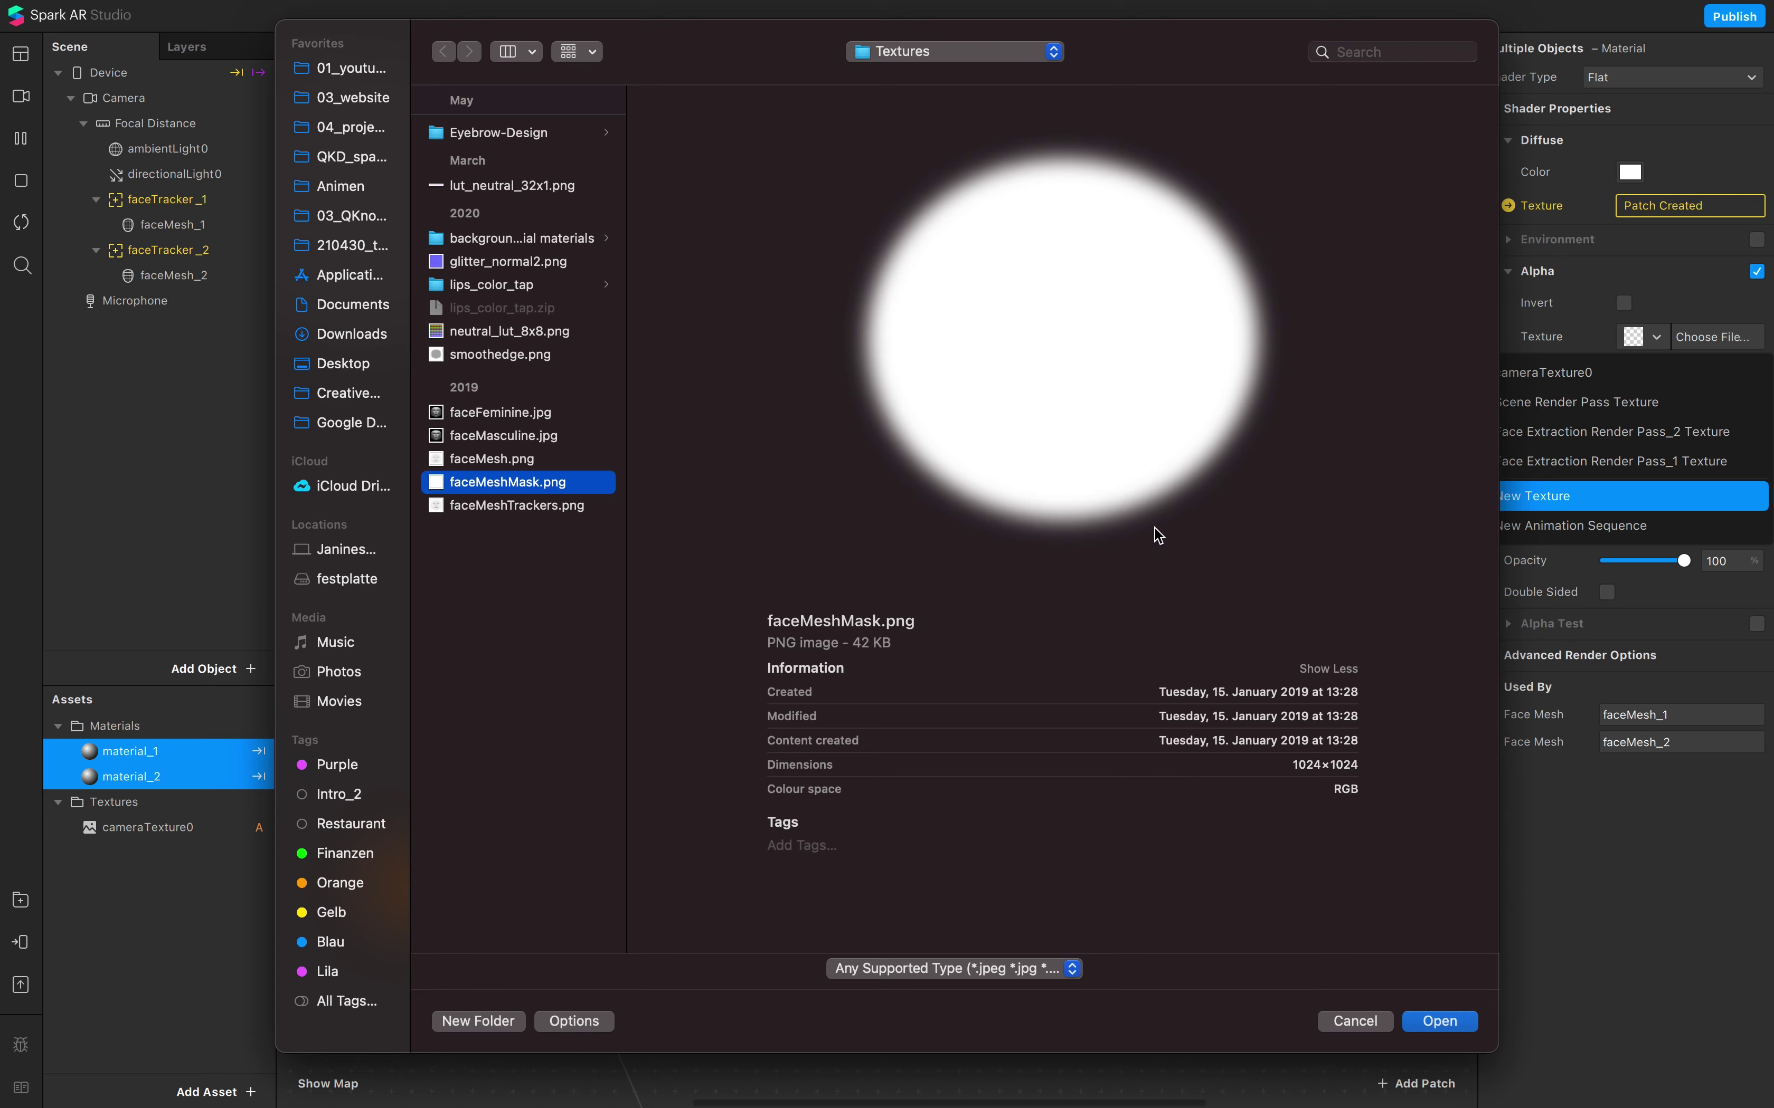
pyautogui.press('Return')
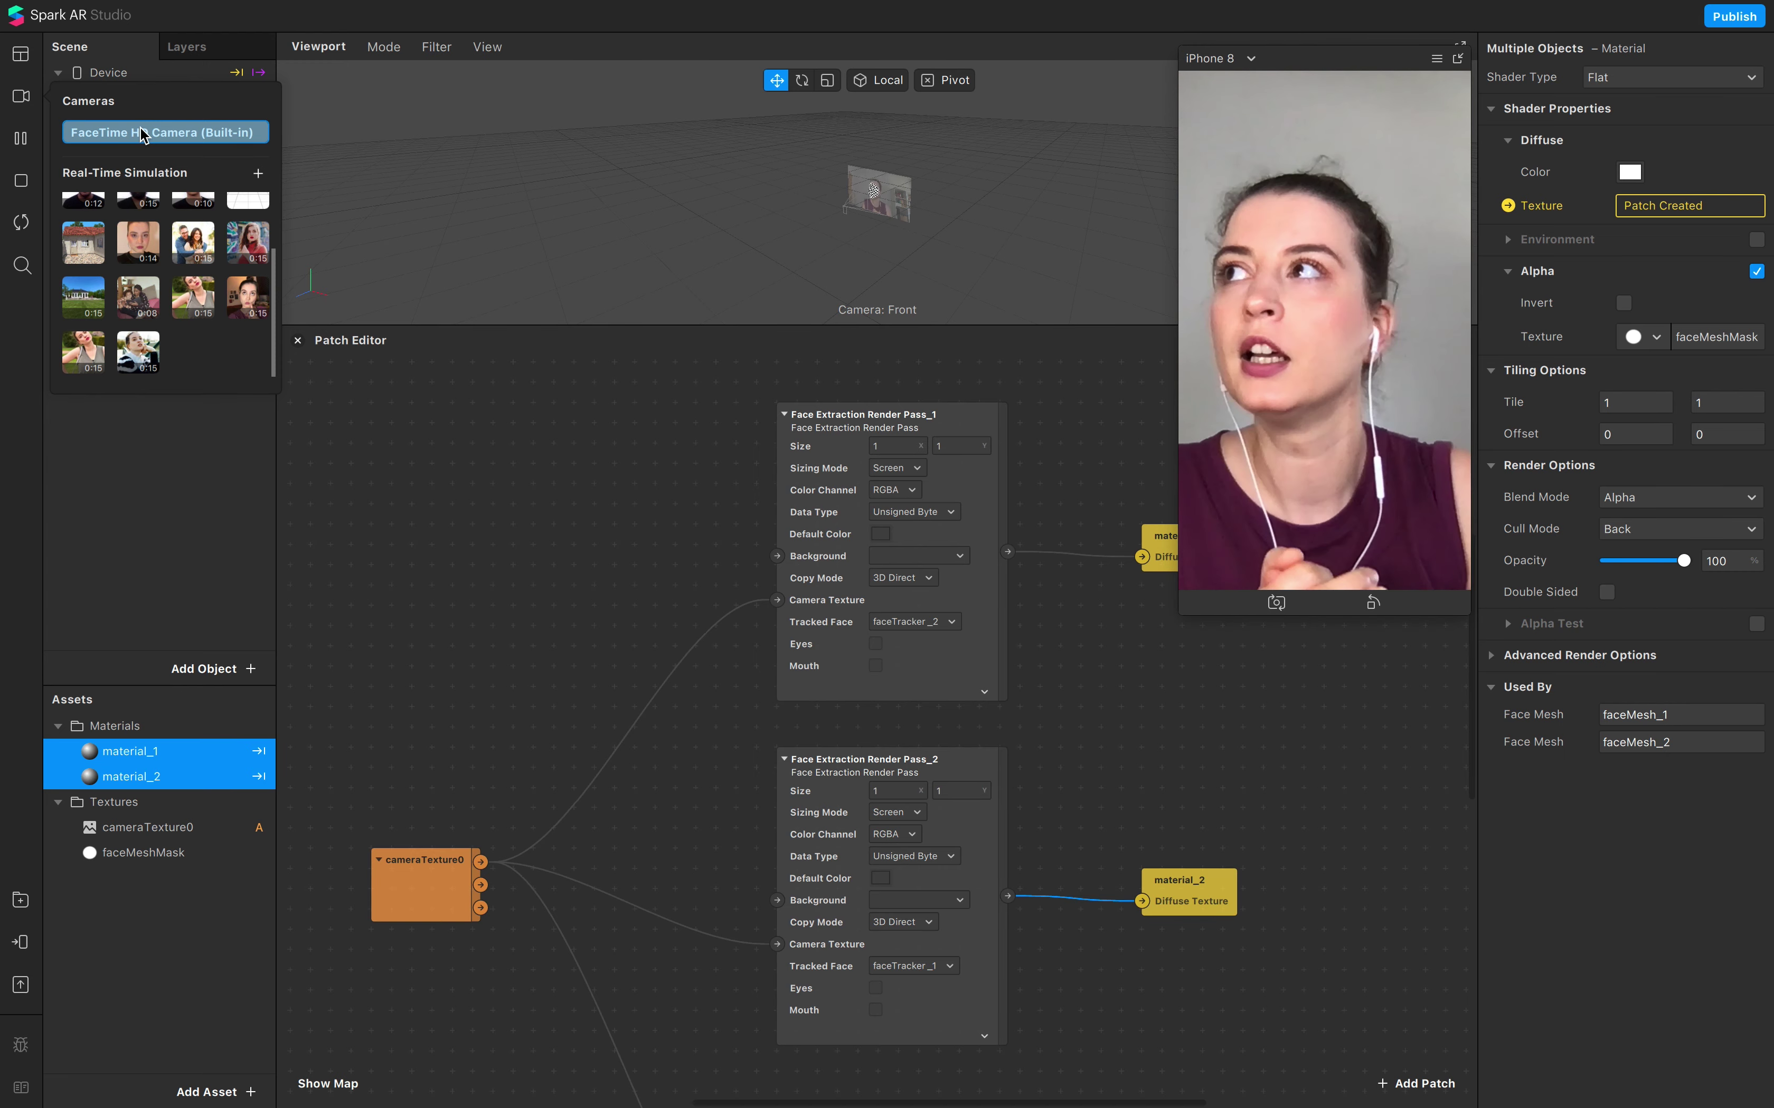
# Step: Drag faceTracker_1 from the scene into the Patch Editor
pyautogui.click(212, 462)
pyautogui.scroll(7, 716, 694)
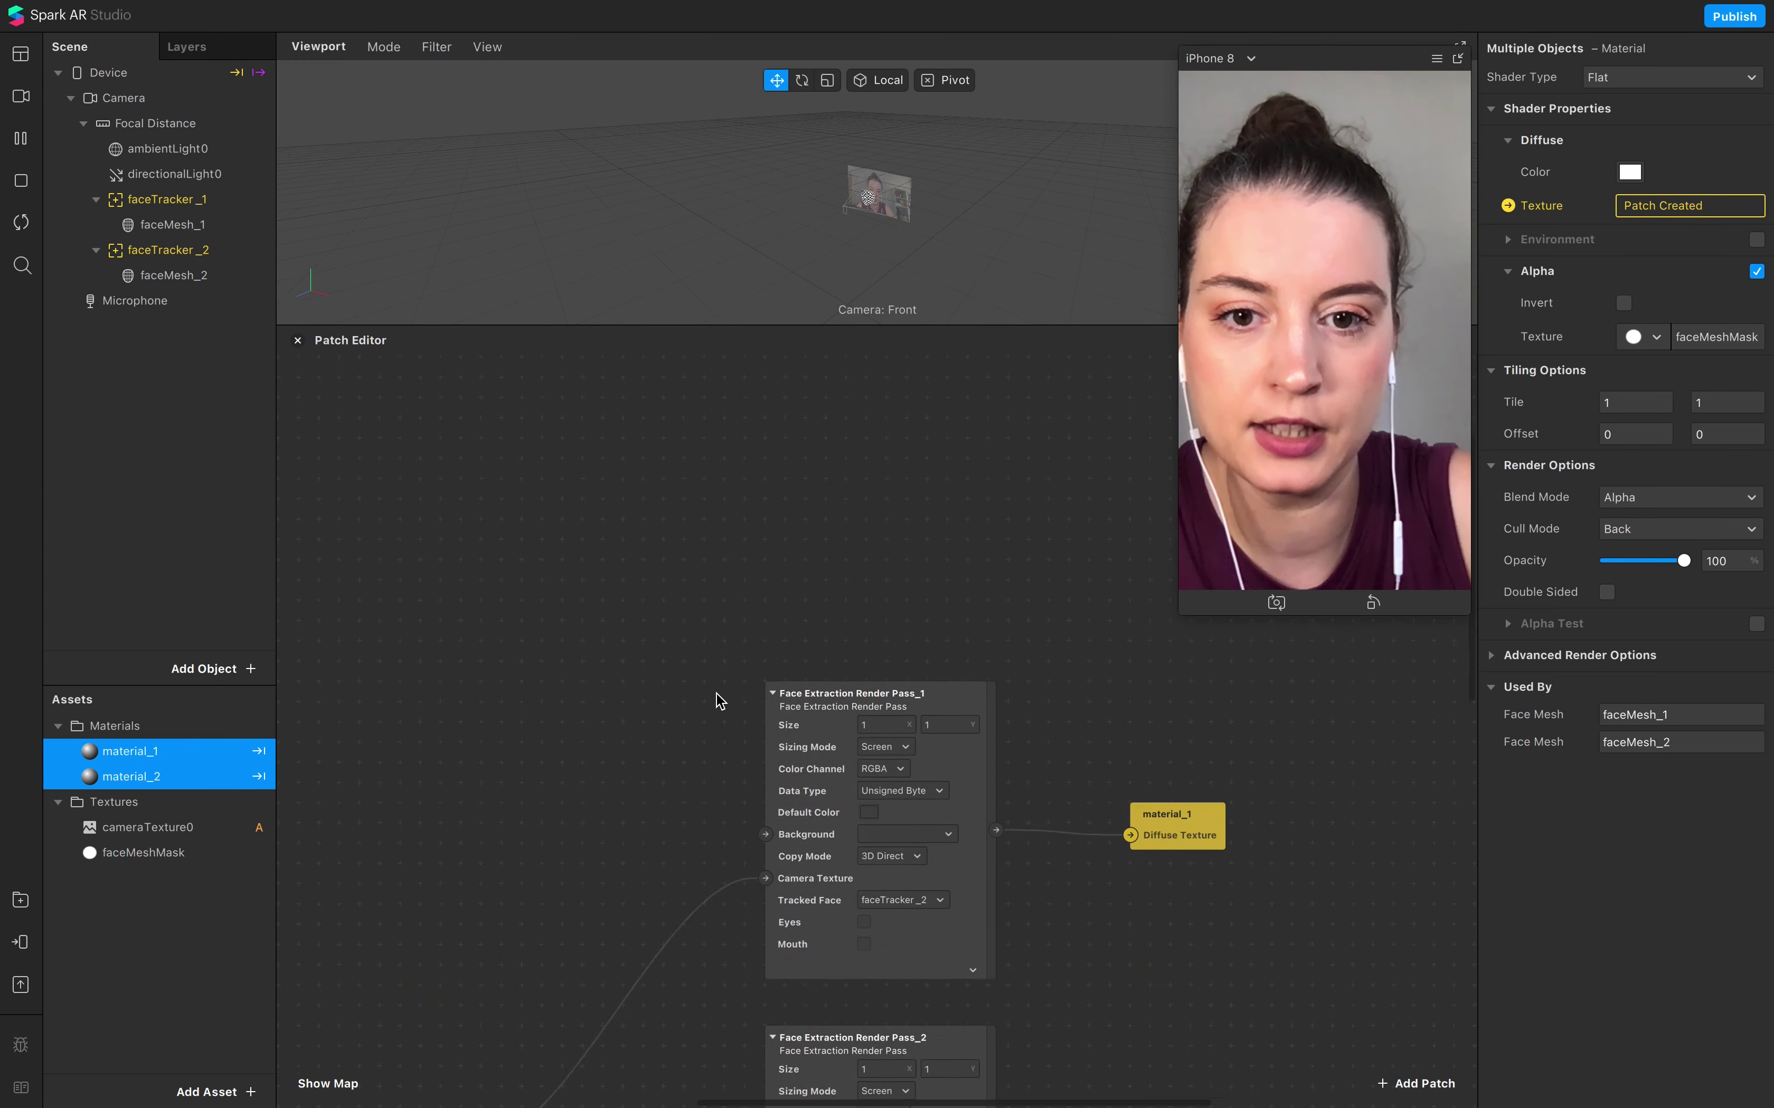
pyautogui.click(108, 72)
pyautogui.click(141, 200)
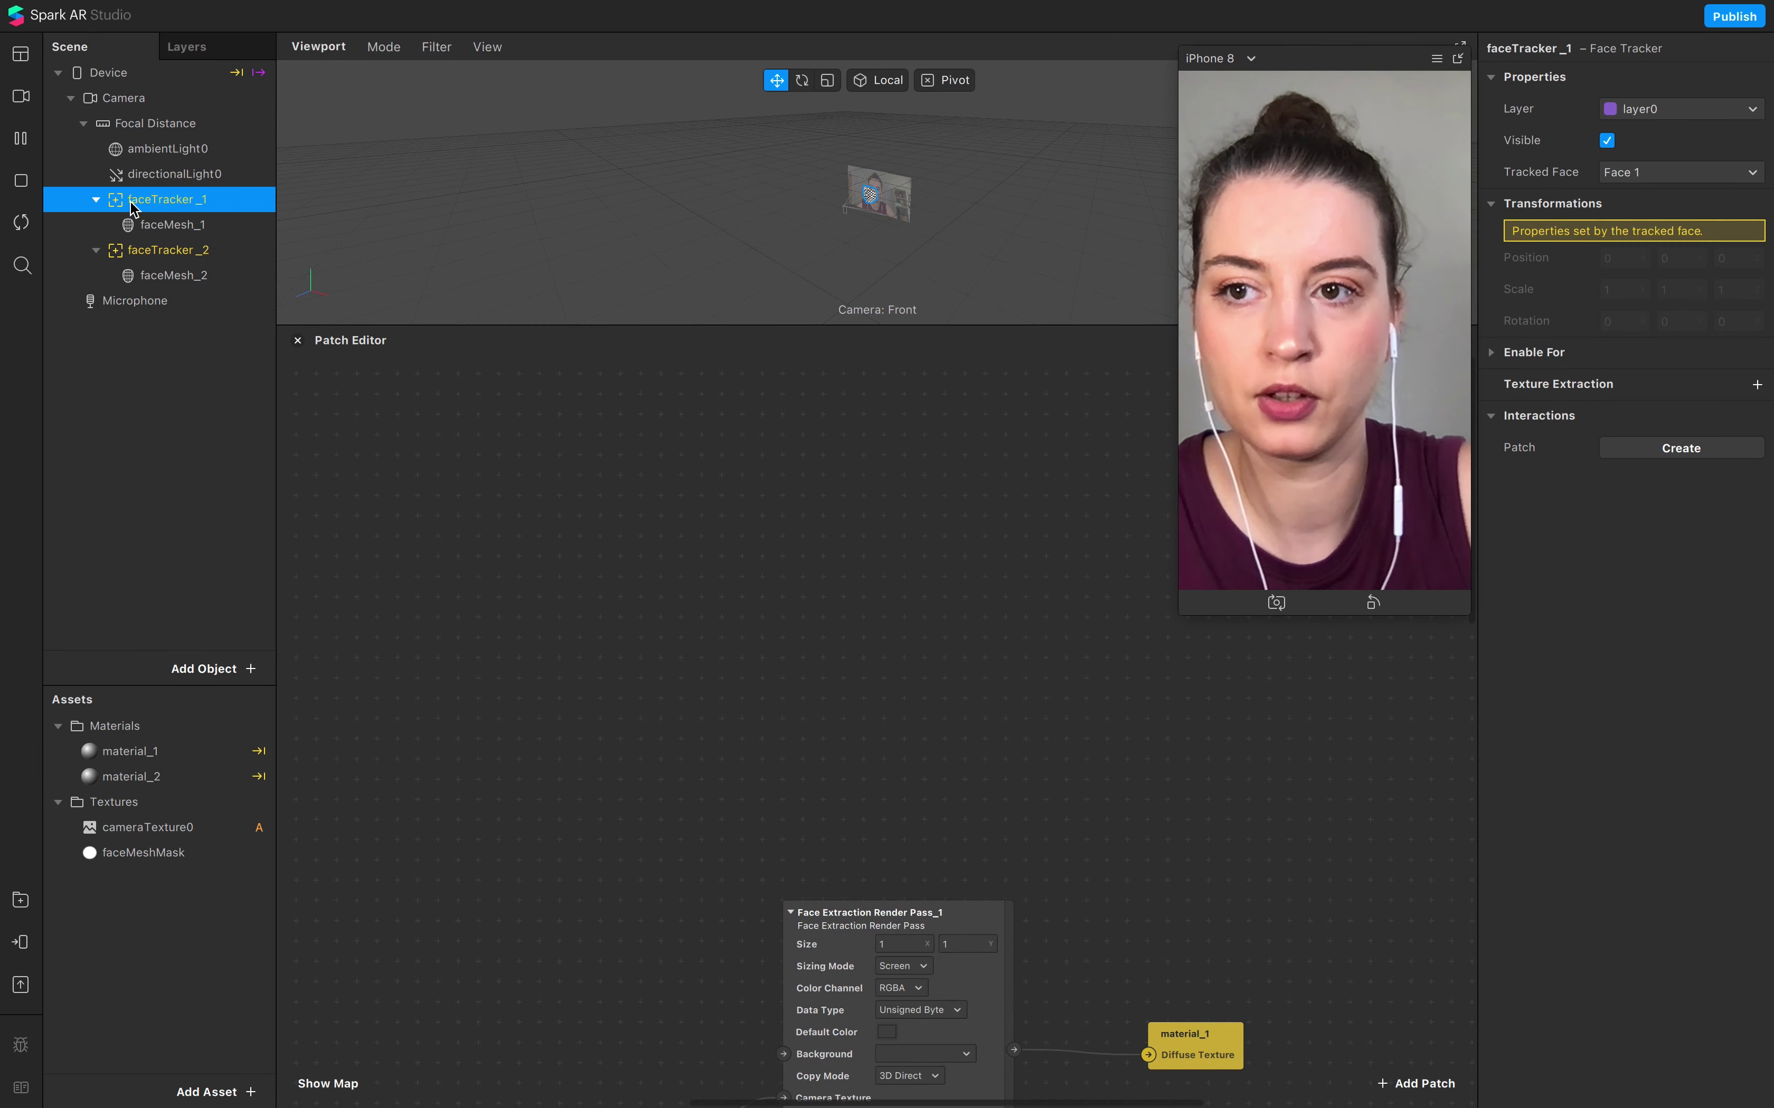
pyautogui.moveTo(142, 200); pyautogui.dragTo(480, 627)
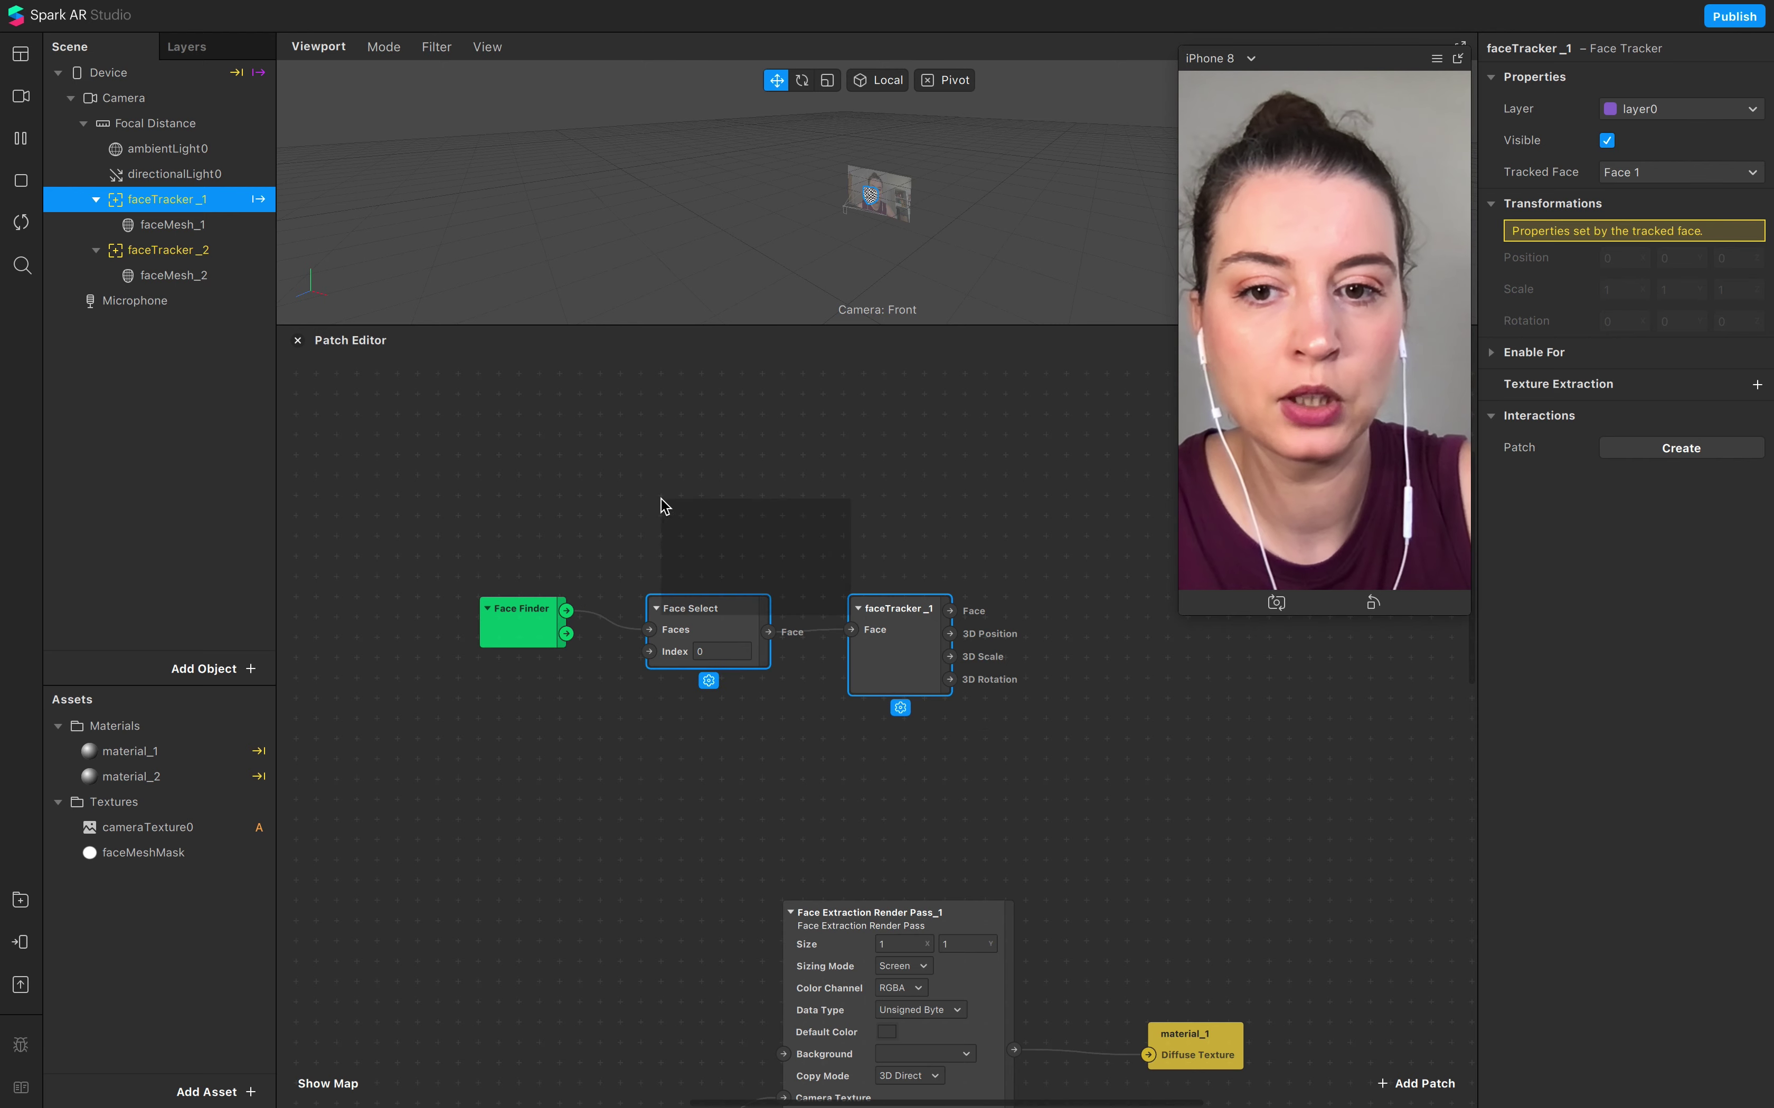
# Step: Delete the Face Select and faceTracker_1 patches, leaving Face Finder moved up-left
pyautogui.moveTo(662, 506); pyautogui.dragTo(830, 650)
pyautogui.press('BackSpace')
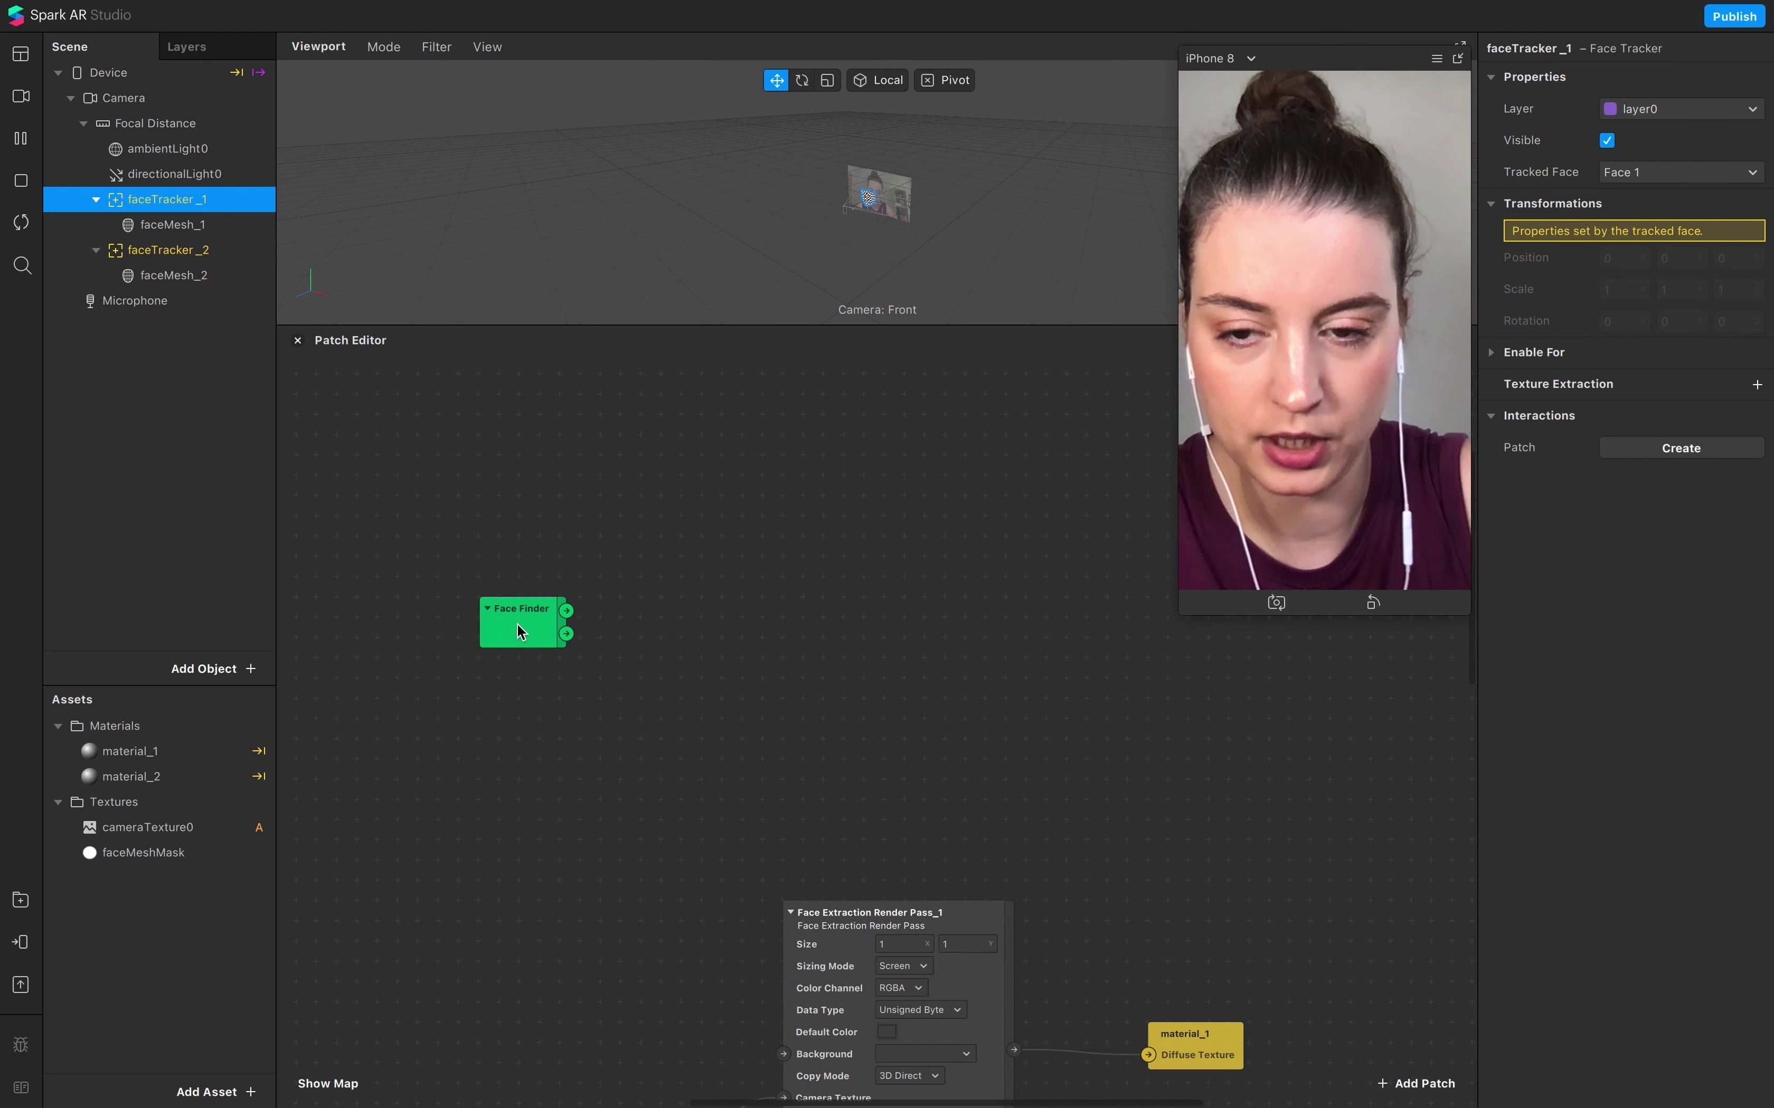
pyautogui.moveTo(560, 642); pyautogui.dragTo(521, 602)
pyautogui.click(381, 652)
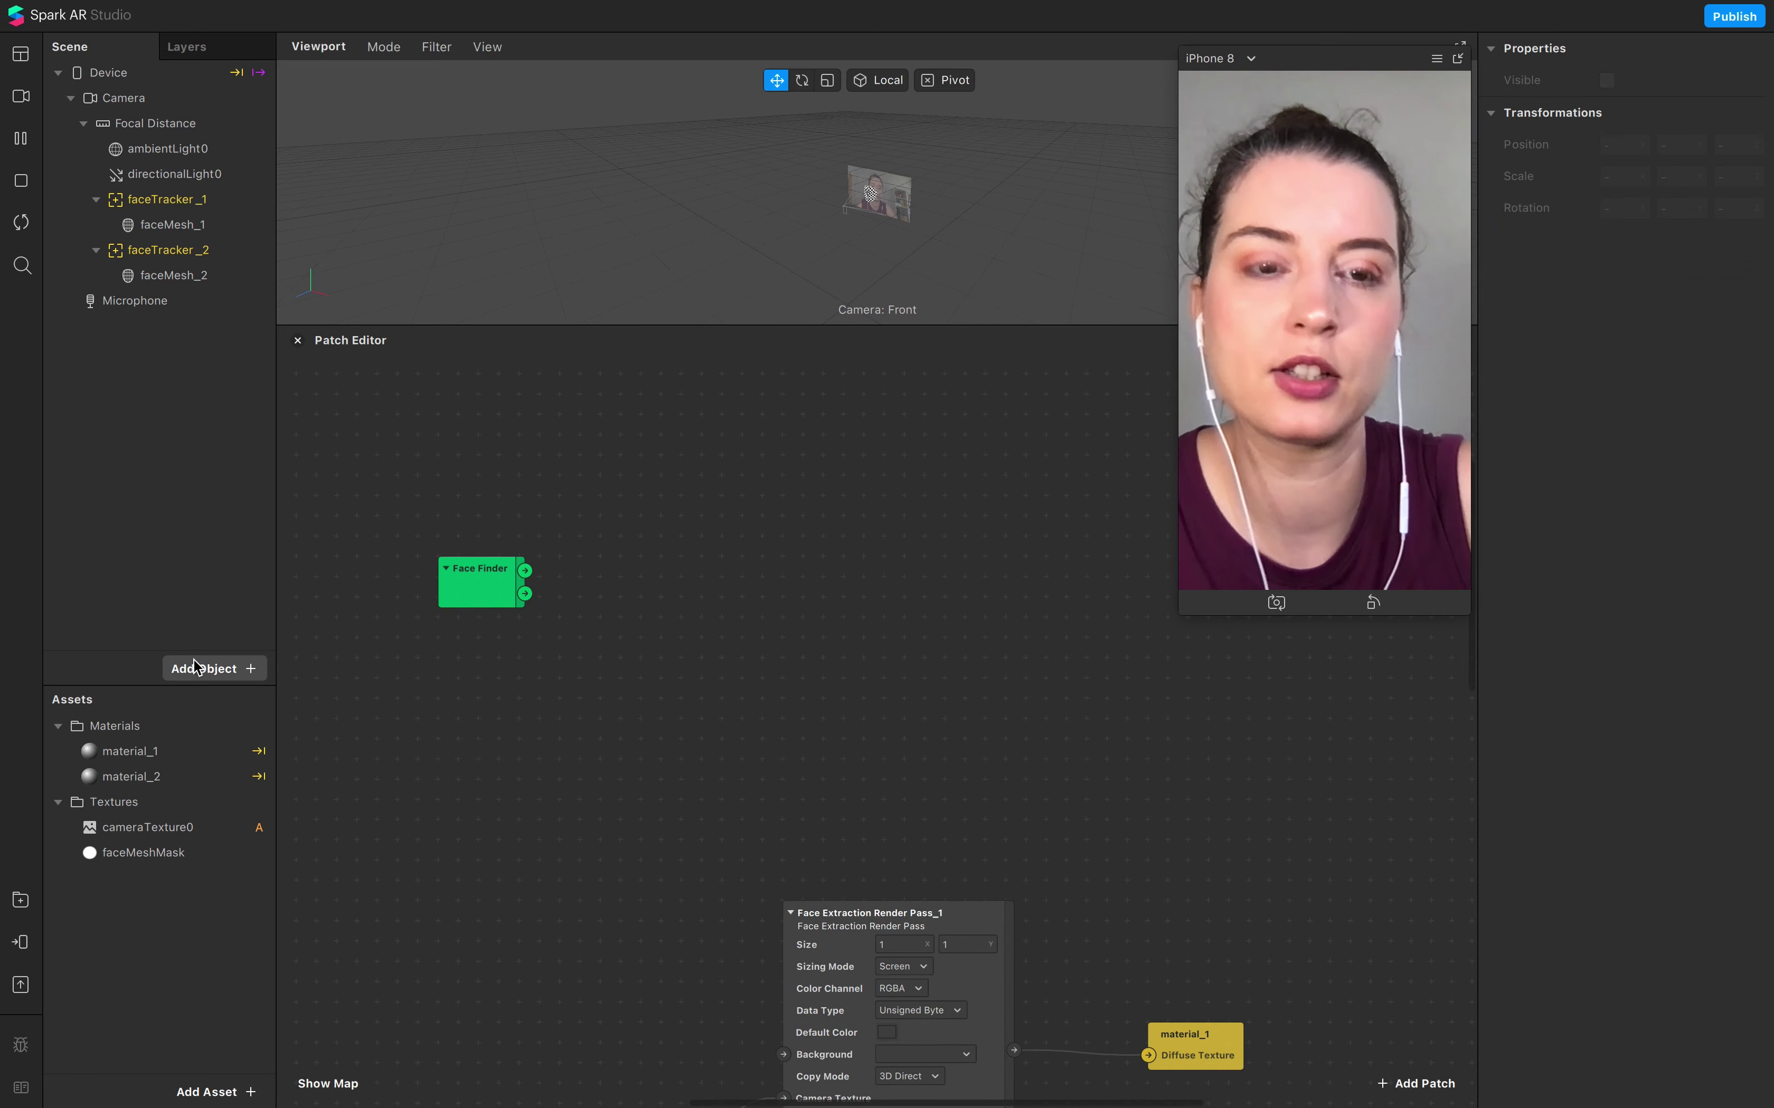
# Step: Add a rectangle to the scene, creating canvas0 with rectangle0
pyautogui.click(198, 667)
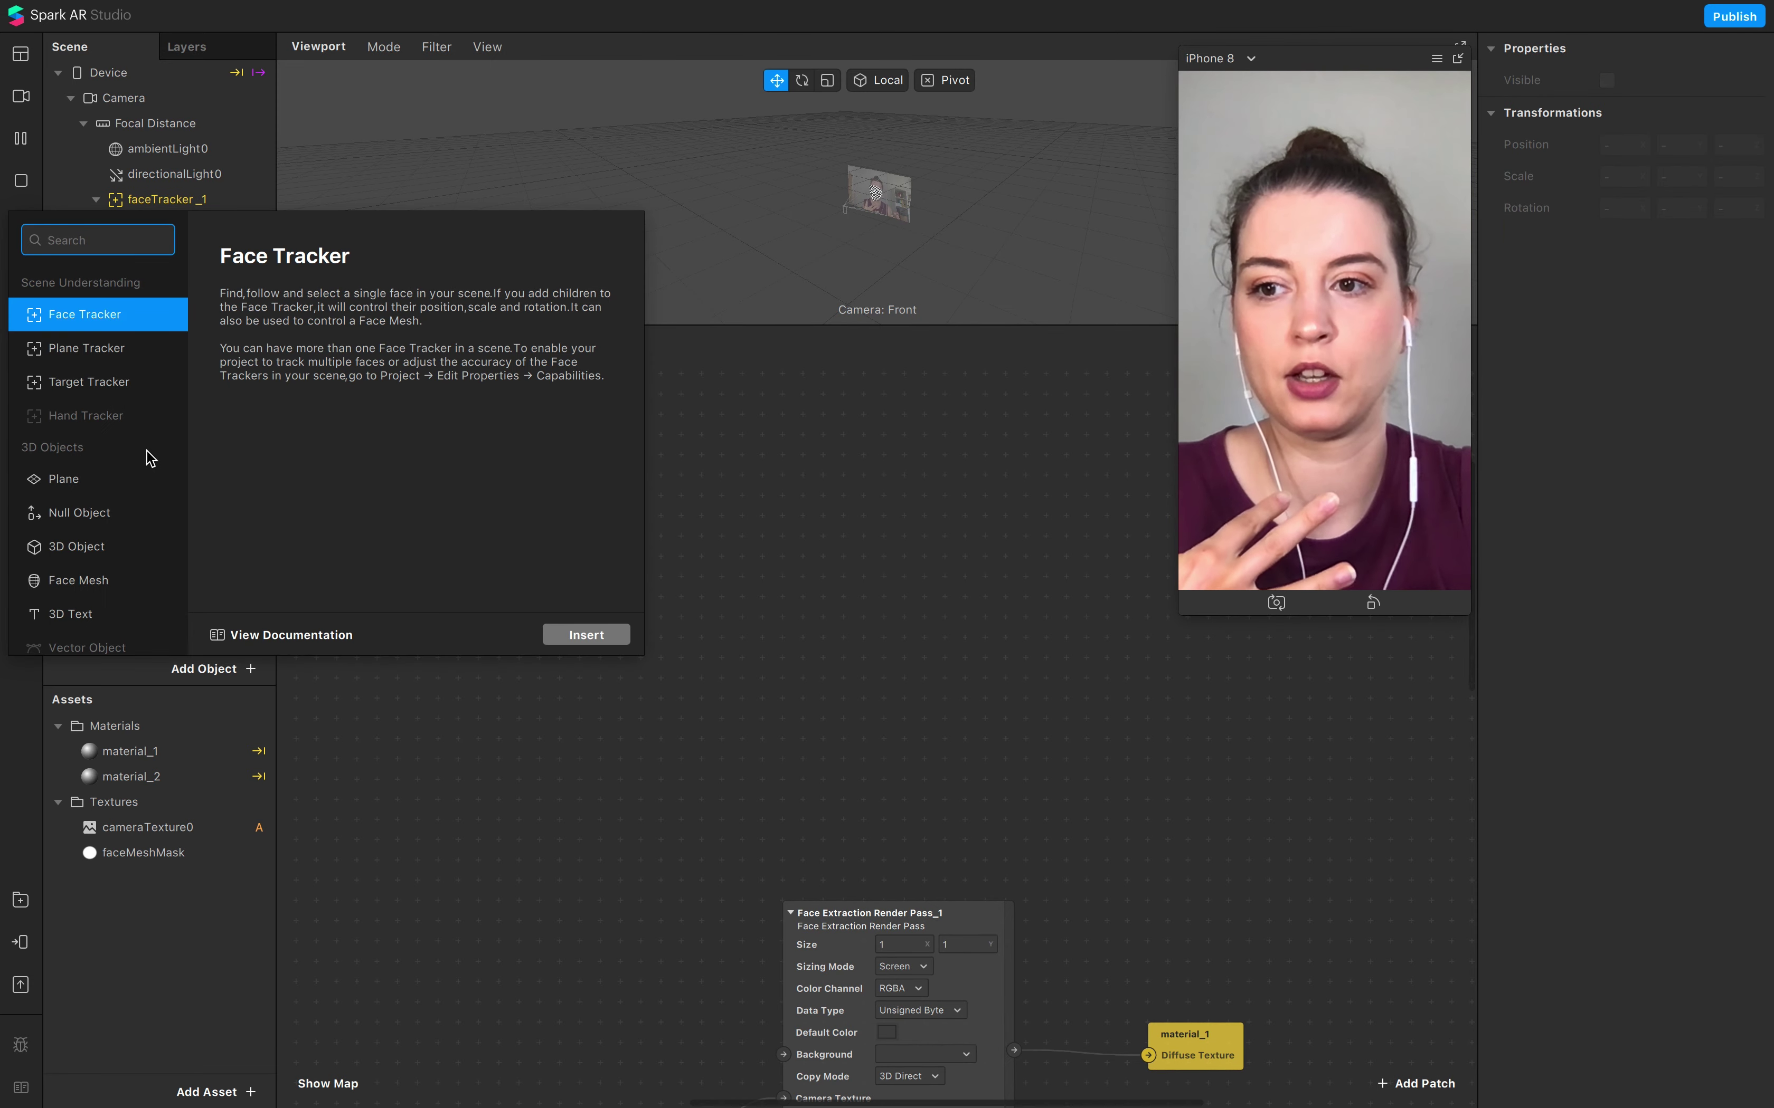
pyautogui.scroll(-5, 158, 469)
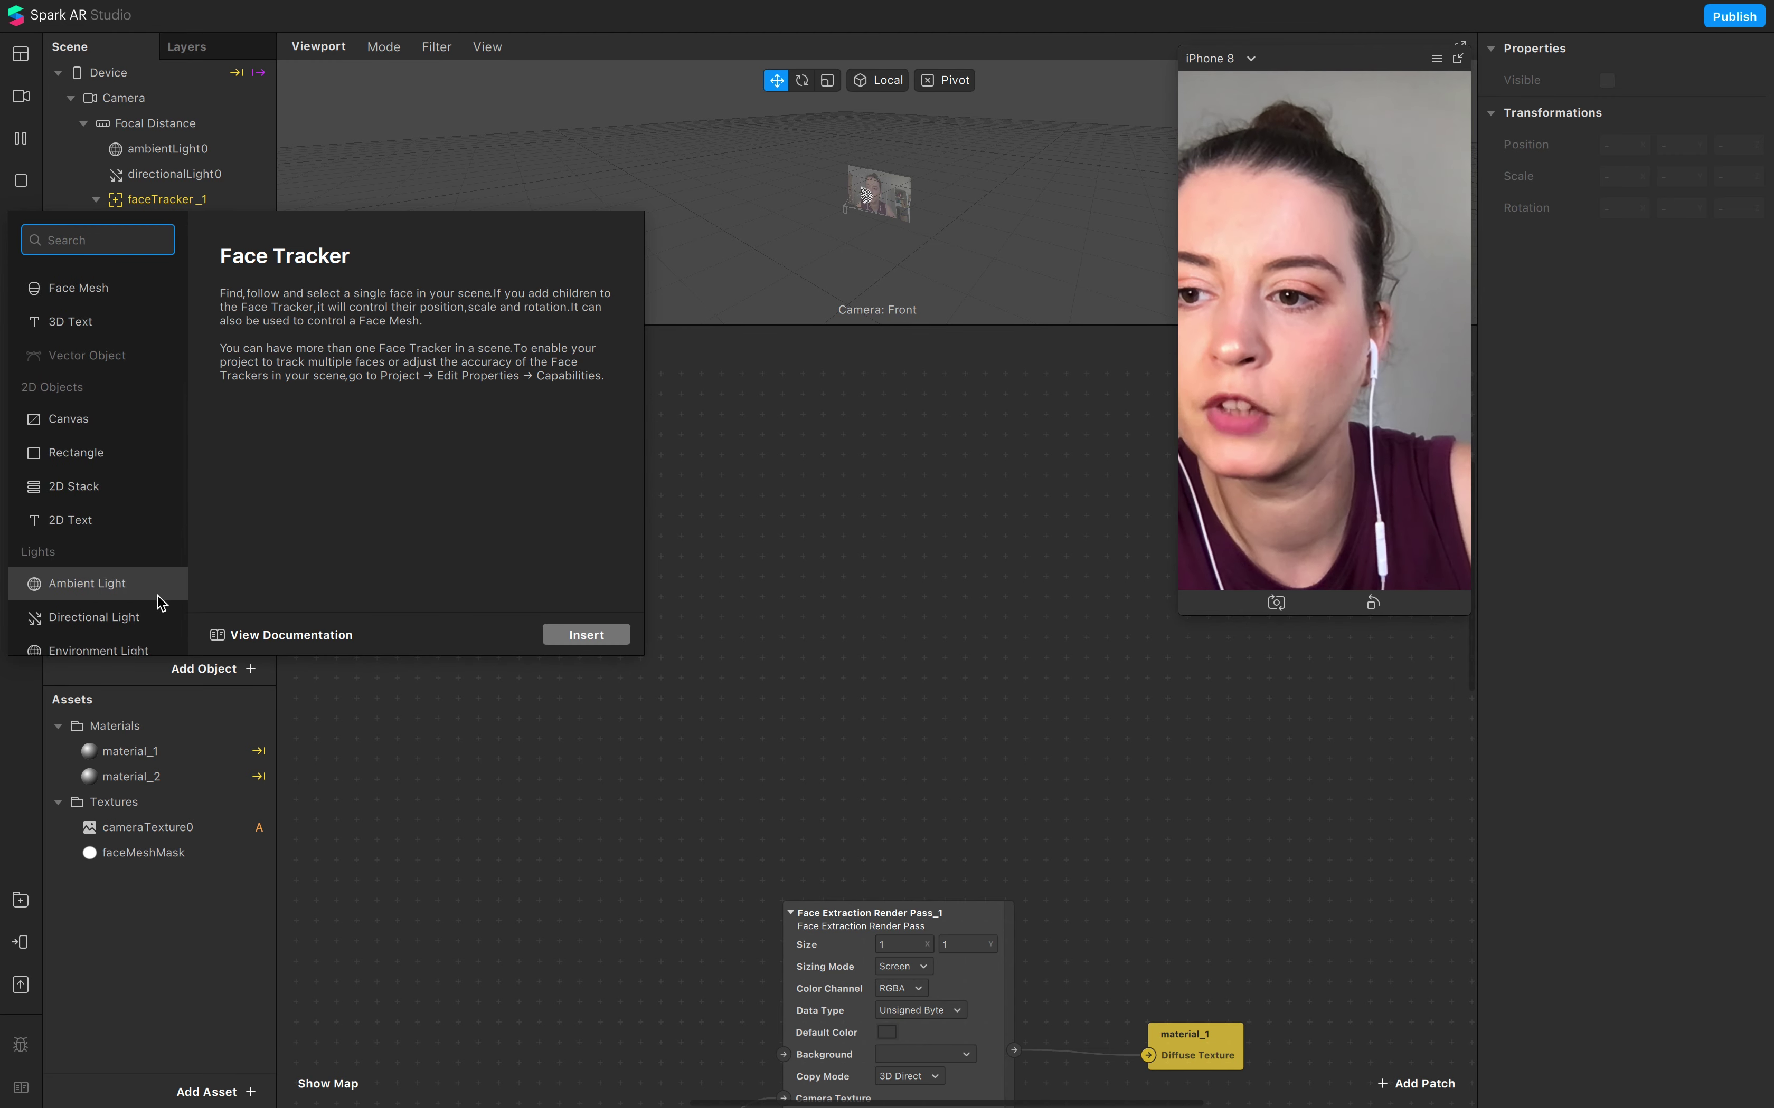
pyautogui.click(162, 468)
pyautogui.click(598, 643)
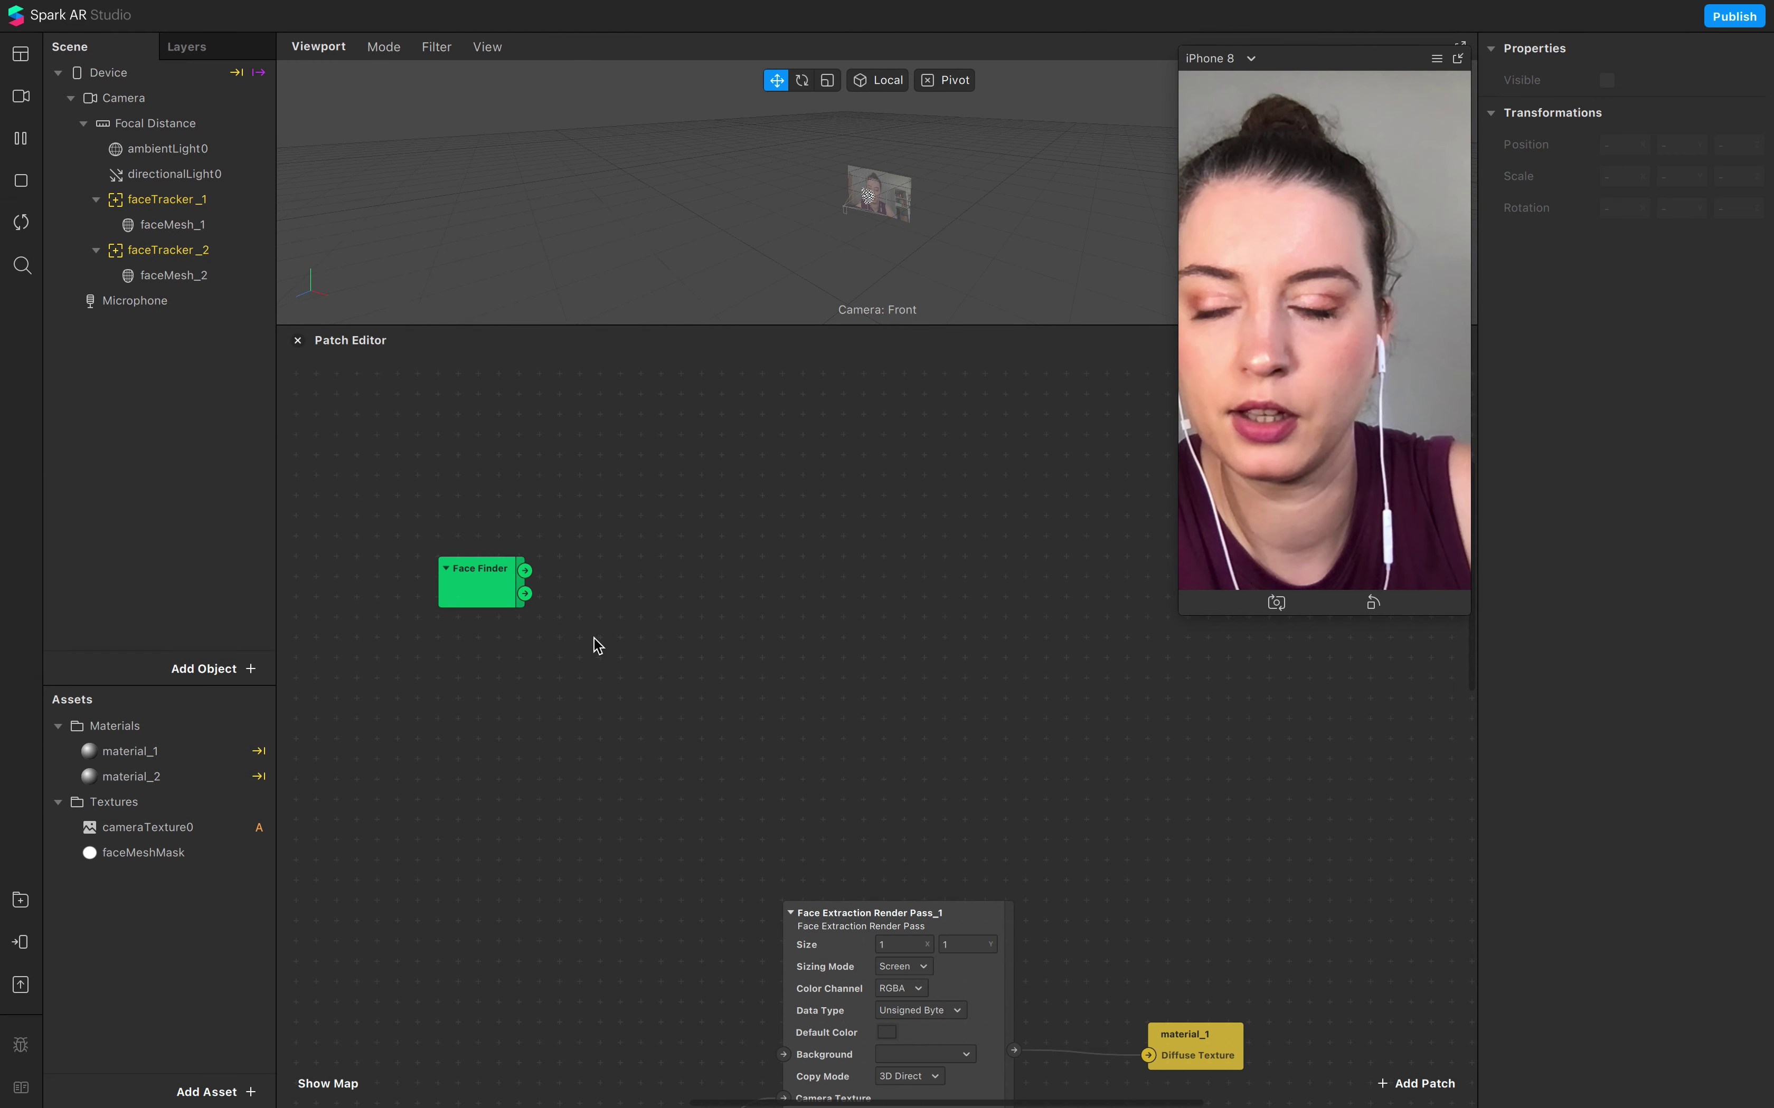
# Step: Duplicate rectangle0 and rename the two rectangles Intro and Seg
pyautogui.click(196, 328)
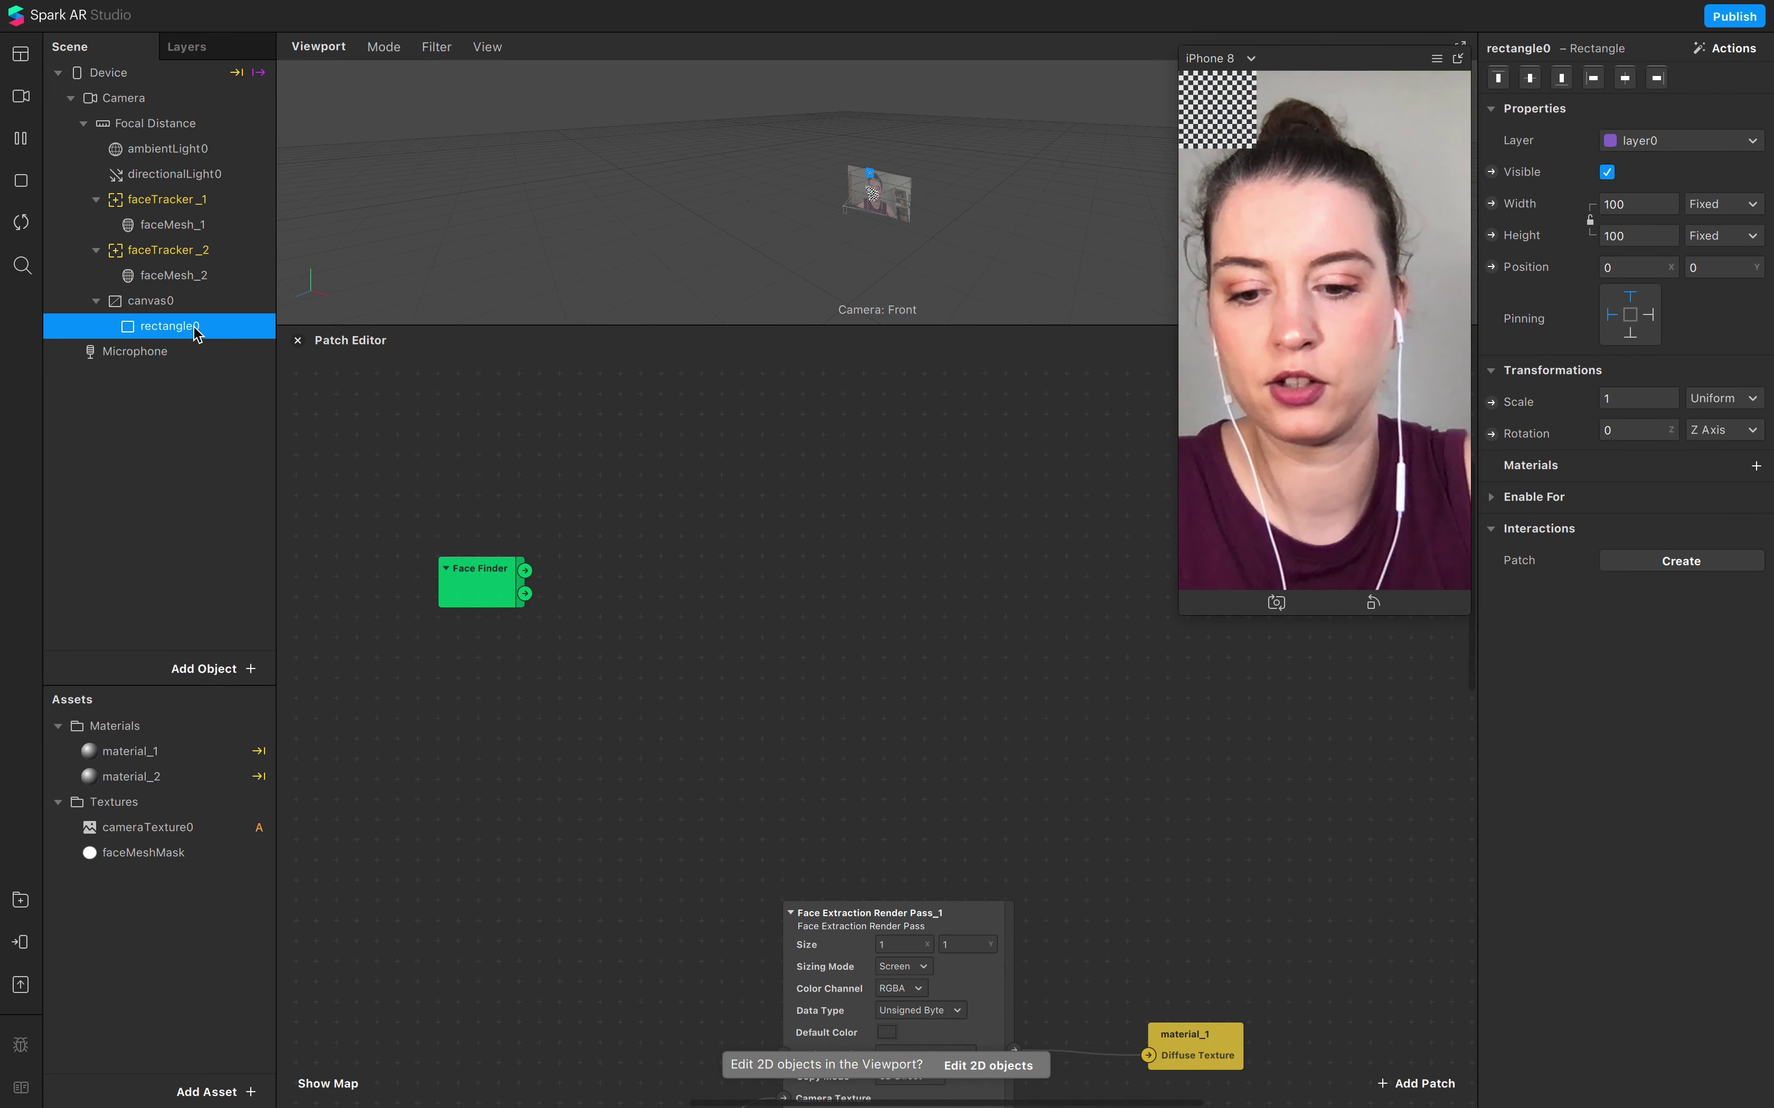
pyautogui.click(187, 384)
pyautogui.click(191, 329)
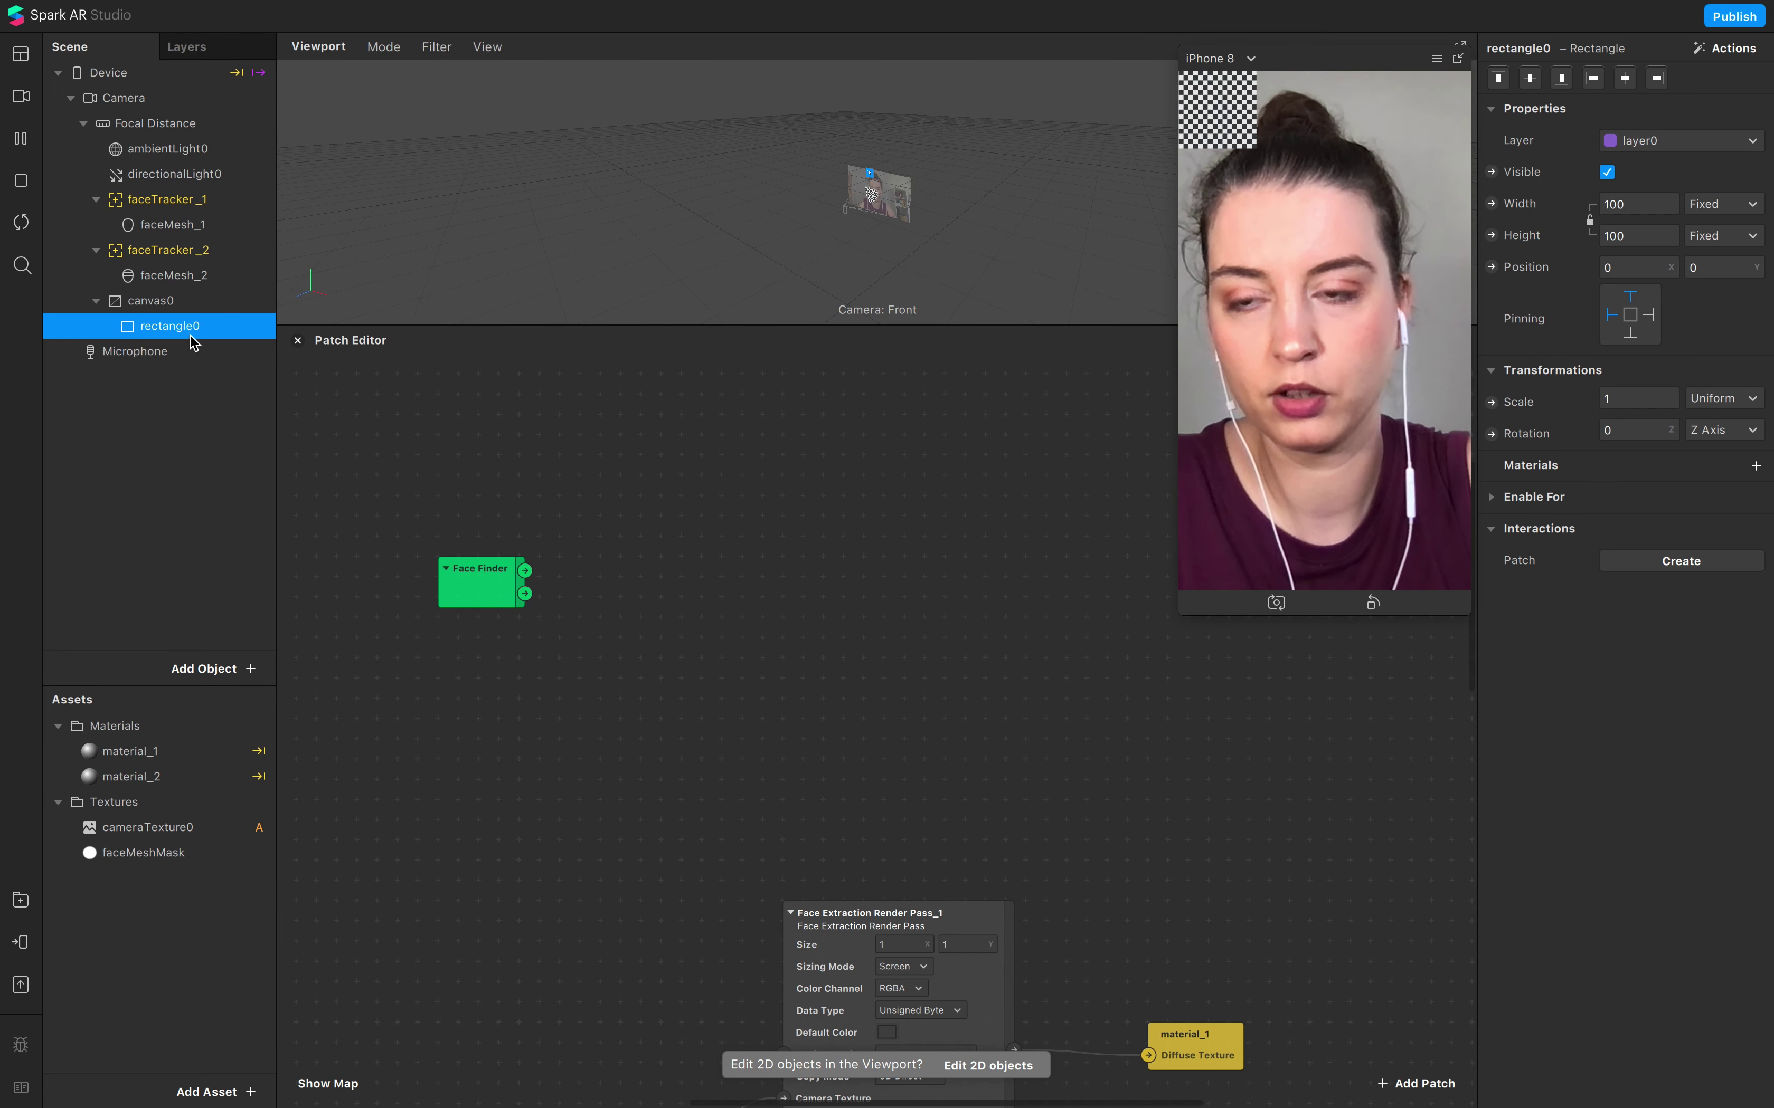
pyautogui.hotkey('ctrl', 'd')
pyautogui.doubleClick(205, 330)
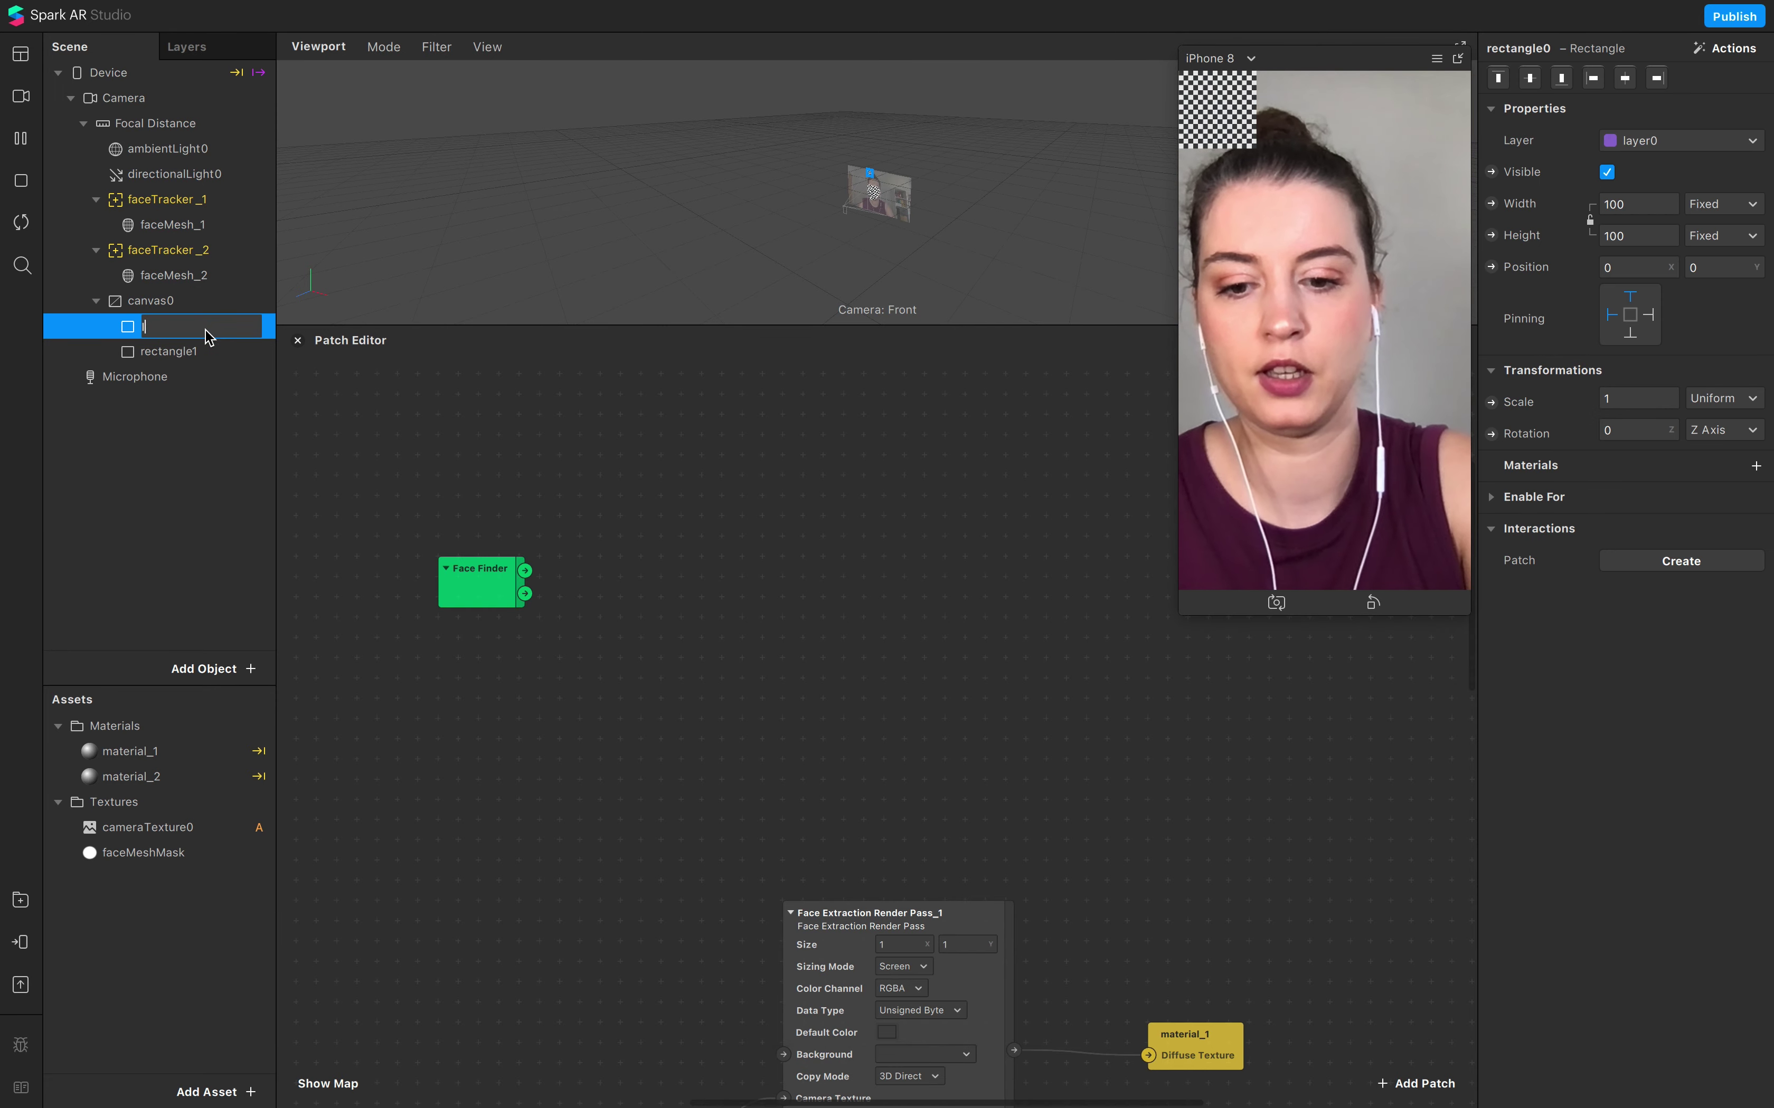
pyautogui.write('Intro')
pyautogui.click(220, 352)
pyautogui.click(220, 352)
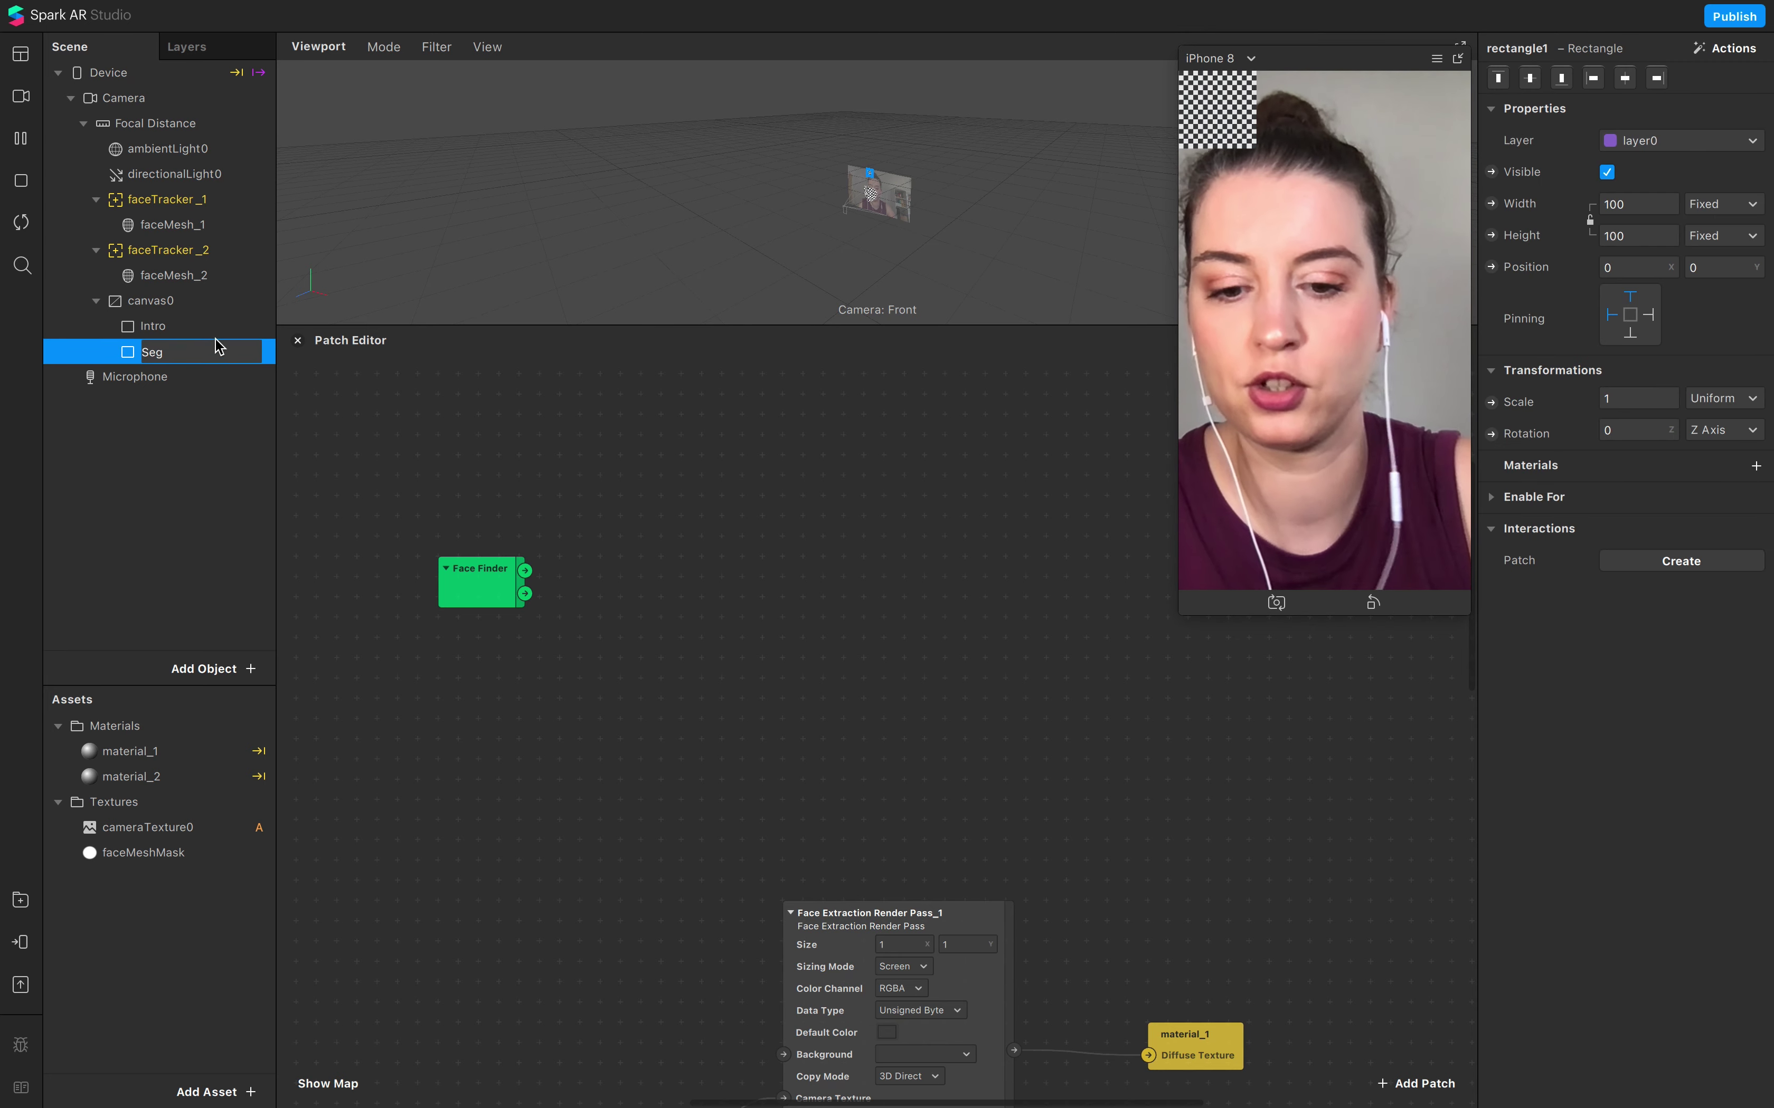
pyautogui.write('Seg')
pyautogui.click(185, 457)
# Step: Move canvas0 above the face trackers and set both rectangles' Width to Relative
pyautogui.click(175, 326)
pyautogui.moveTo(168, 302); pyautogui.dragTo(140, 186)
pyautogui.click(162, 226)
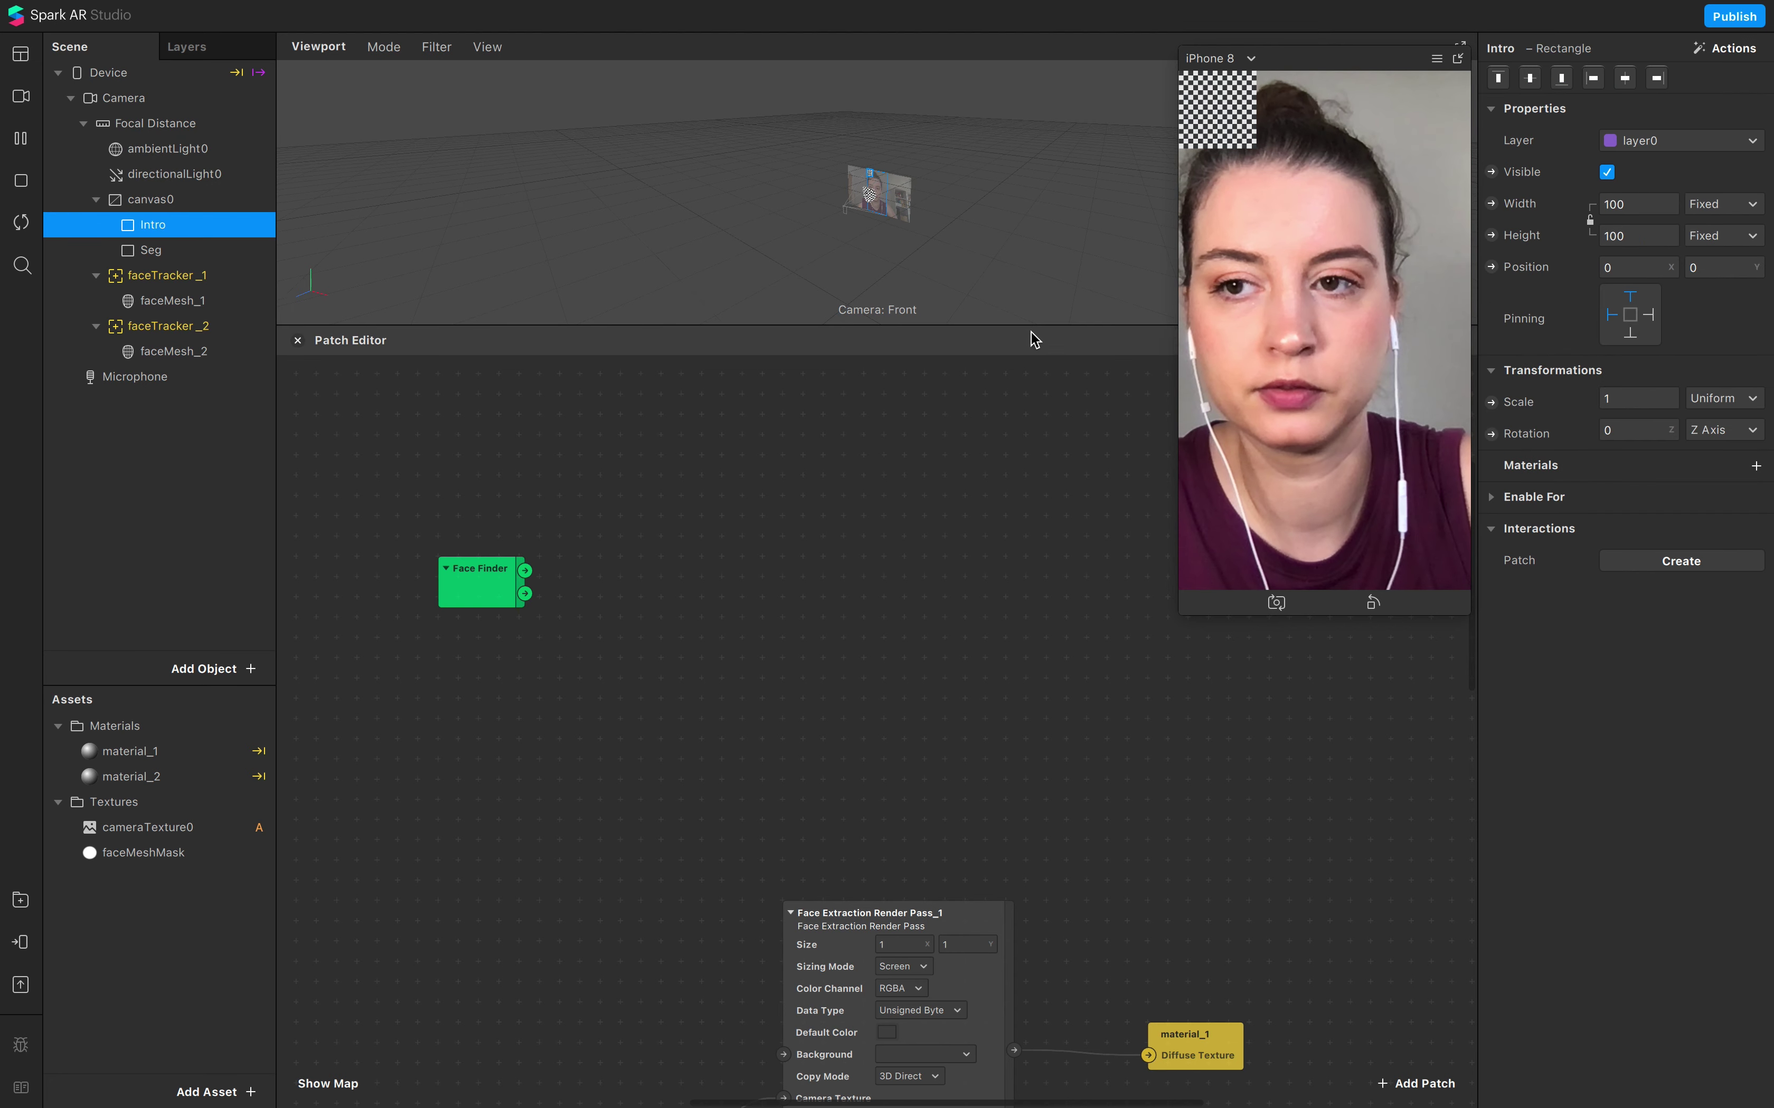
pyautogui.keyDown('shift'); pyautogui.click(157, 251); pyautogui.keyUp('shift')
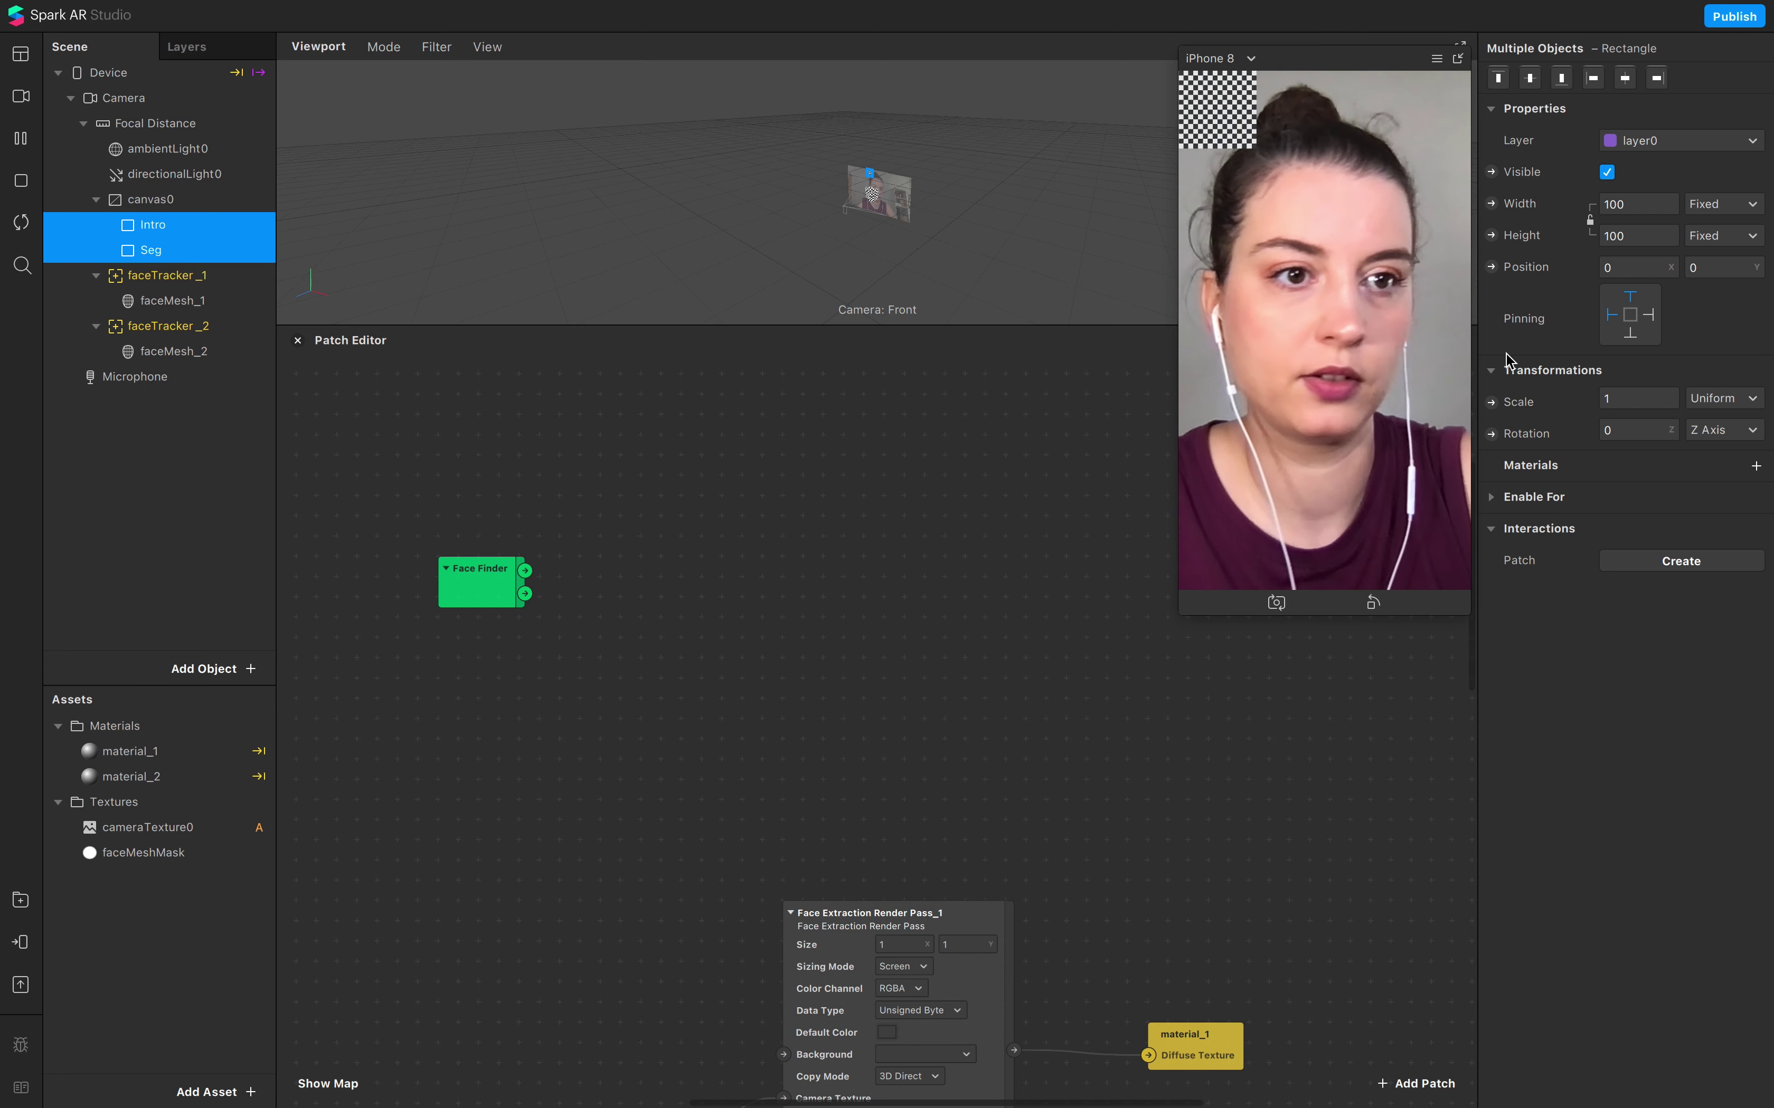
pyautogui.click(1642, 236)
pyautogui.click(1630, 315)
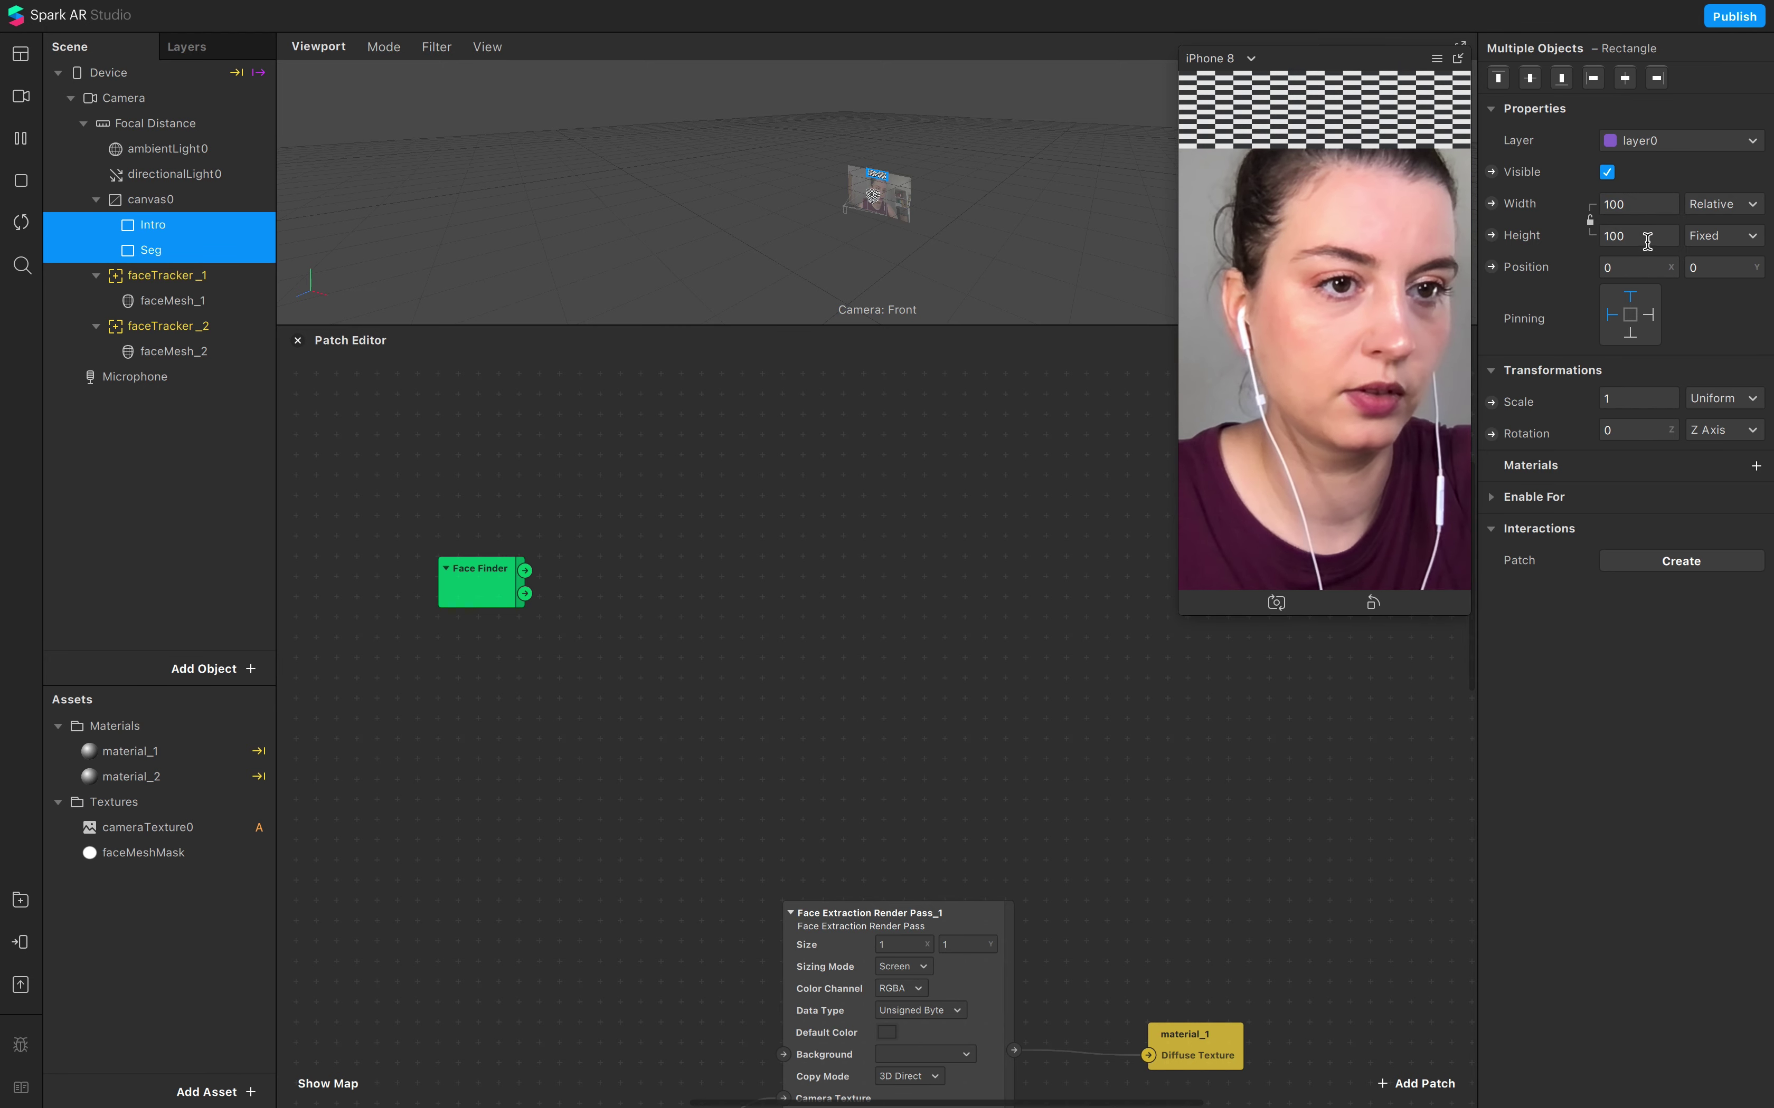
# Step: Add Person segmentation to the camera
pyautogui.click(1651, 291)
pyautogui.click(1069, 120)
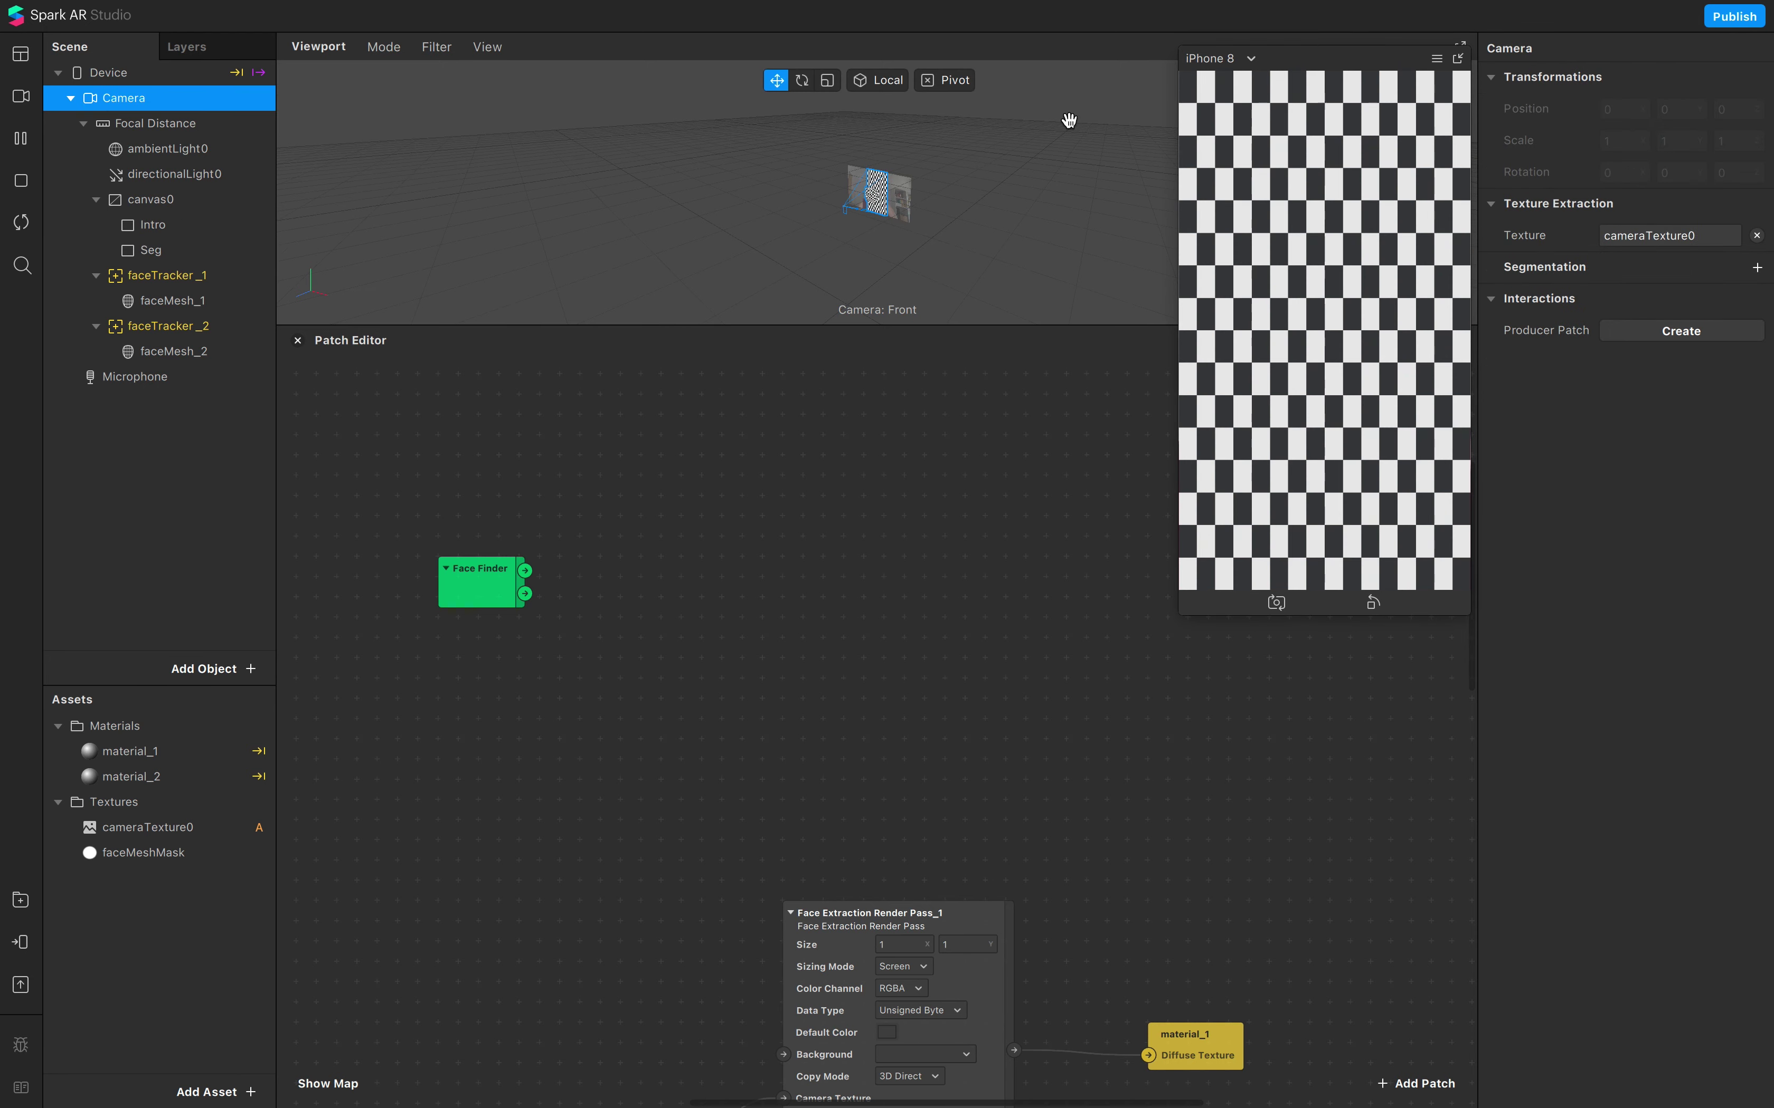
pyautogui.click(1754, 264)
pyautogui.click(1612, 293)
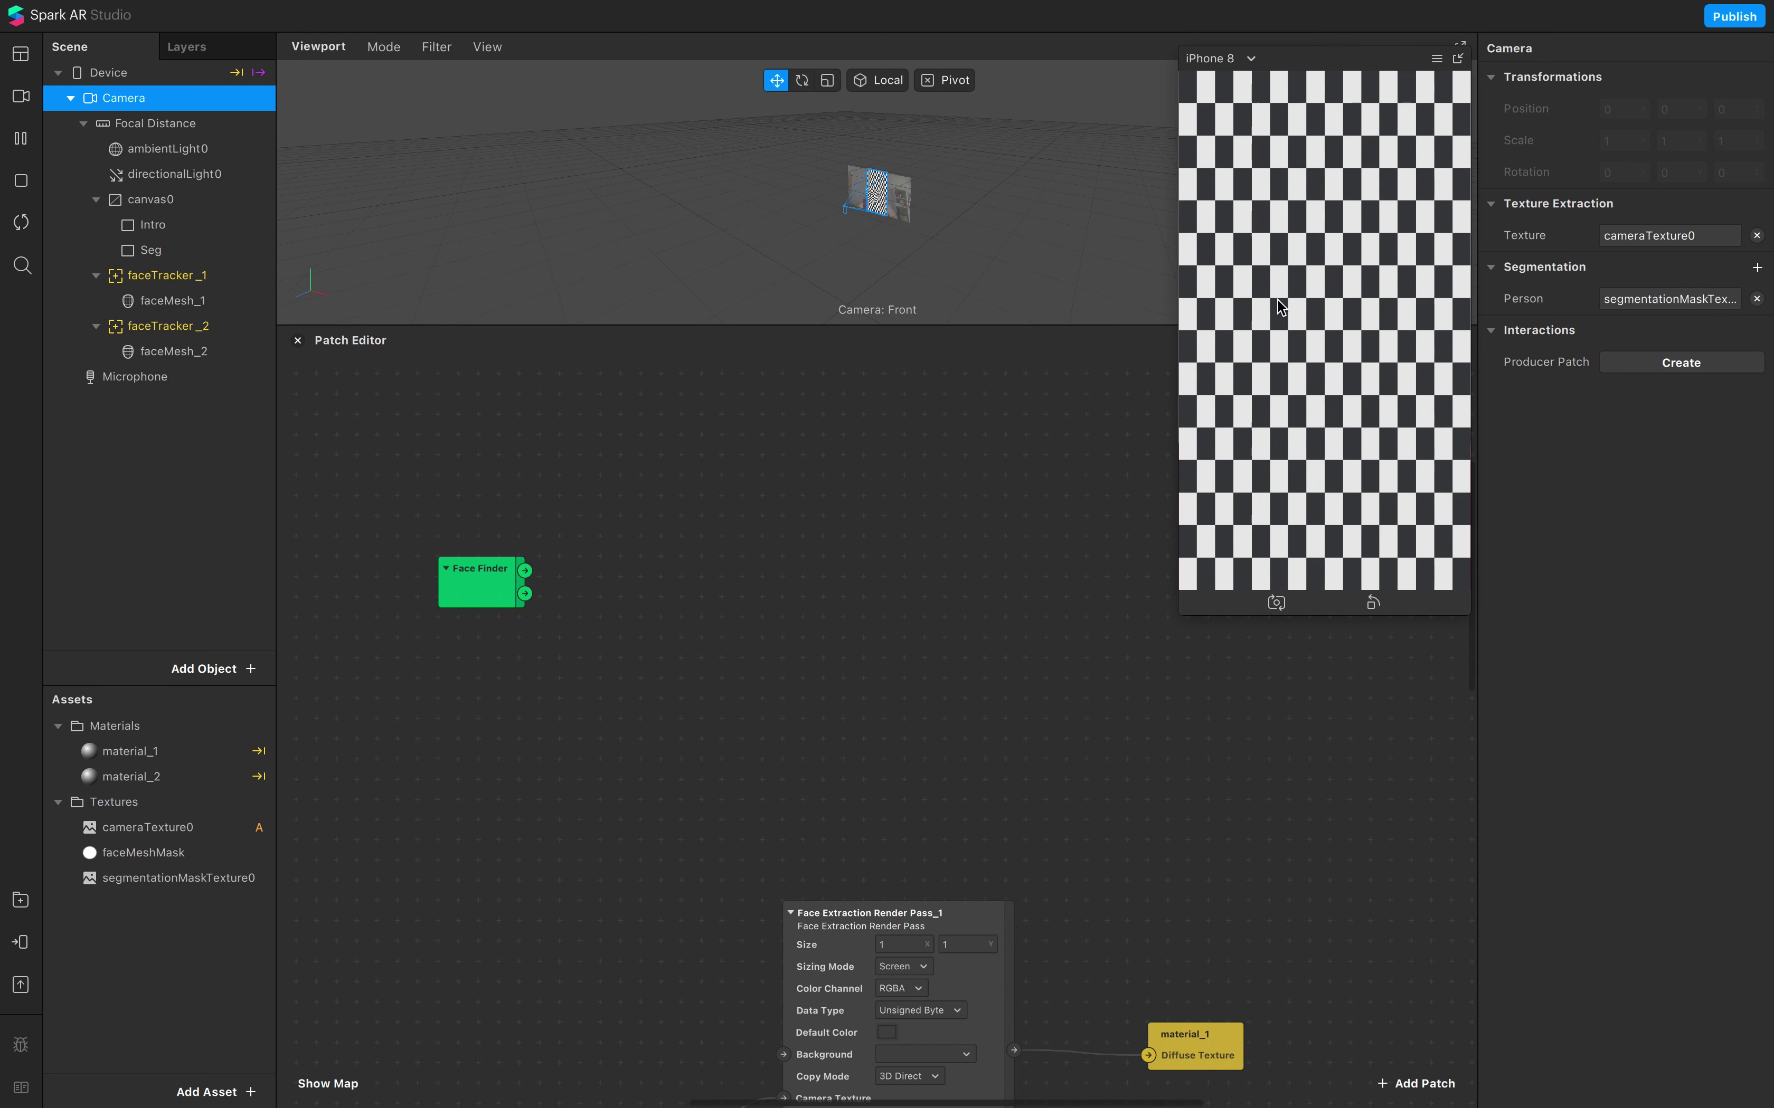
# Step: Give the Seg rectangle a new material named seg
pyautogui.click(183, 251)
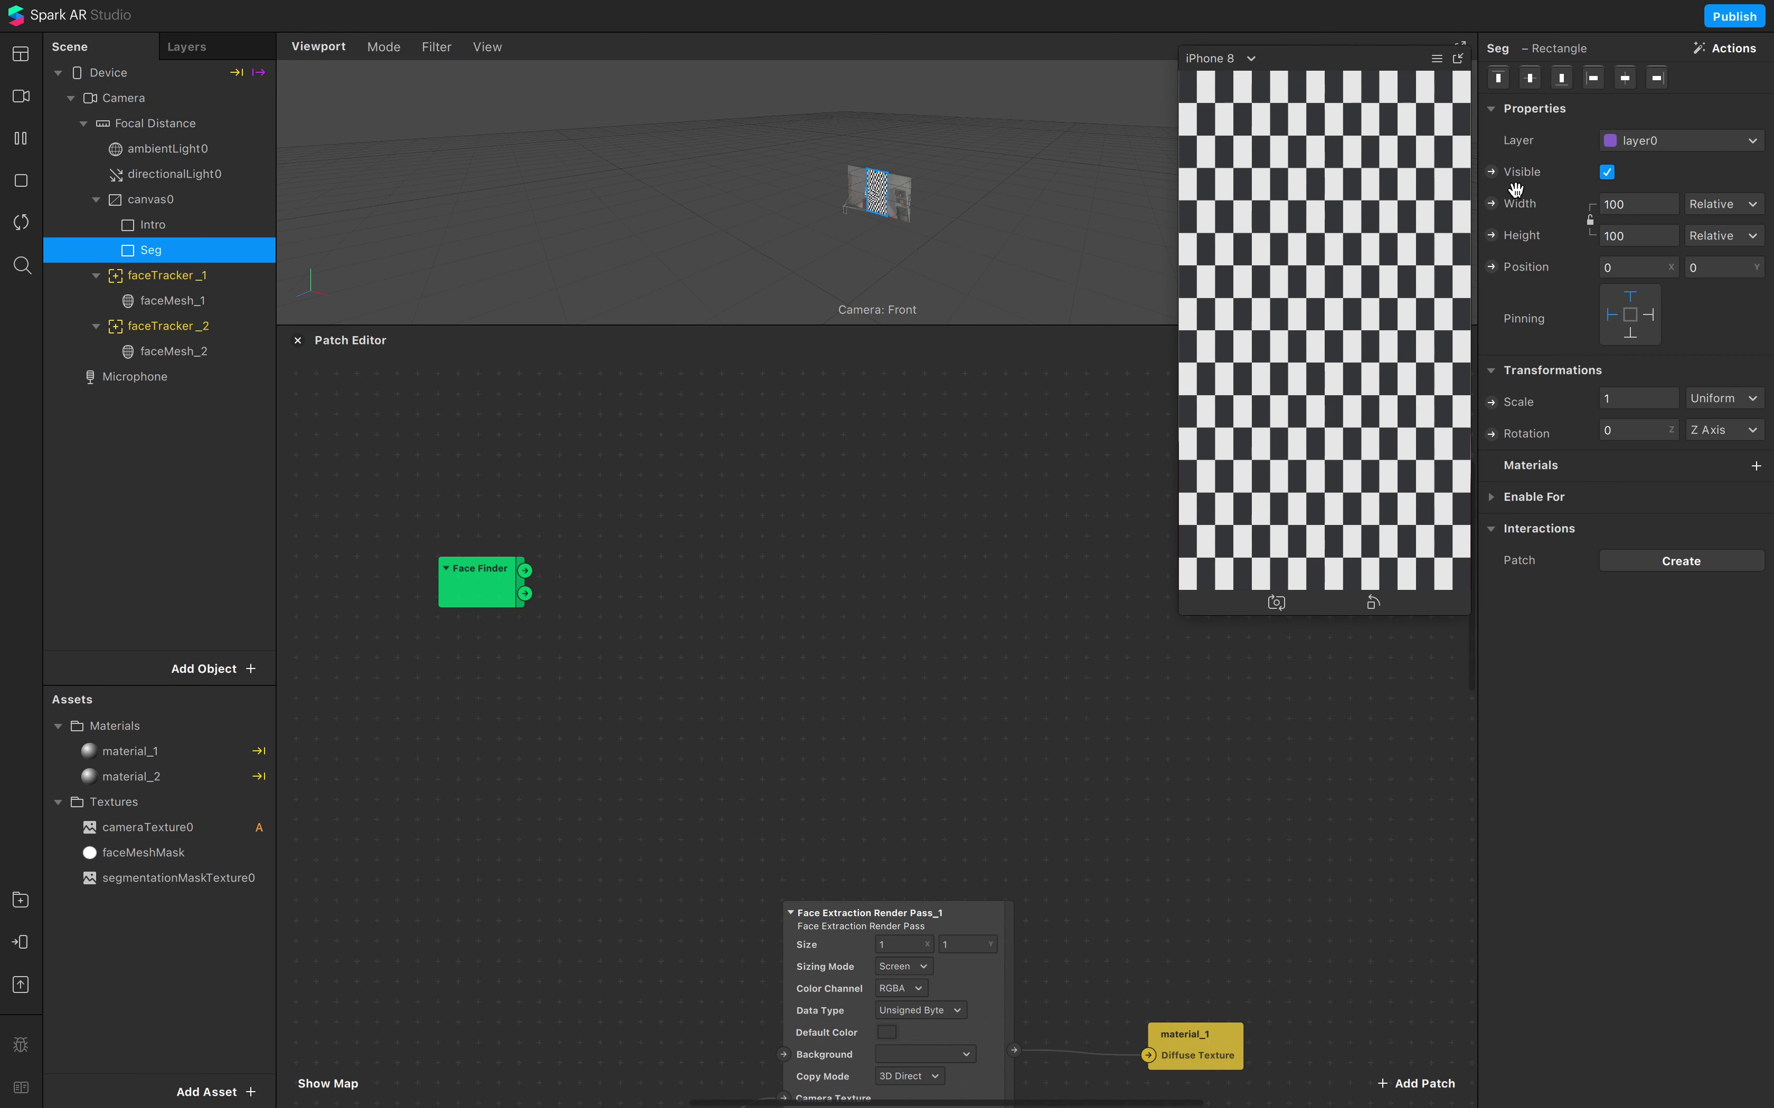
pyautogui.click(1756, 465)
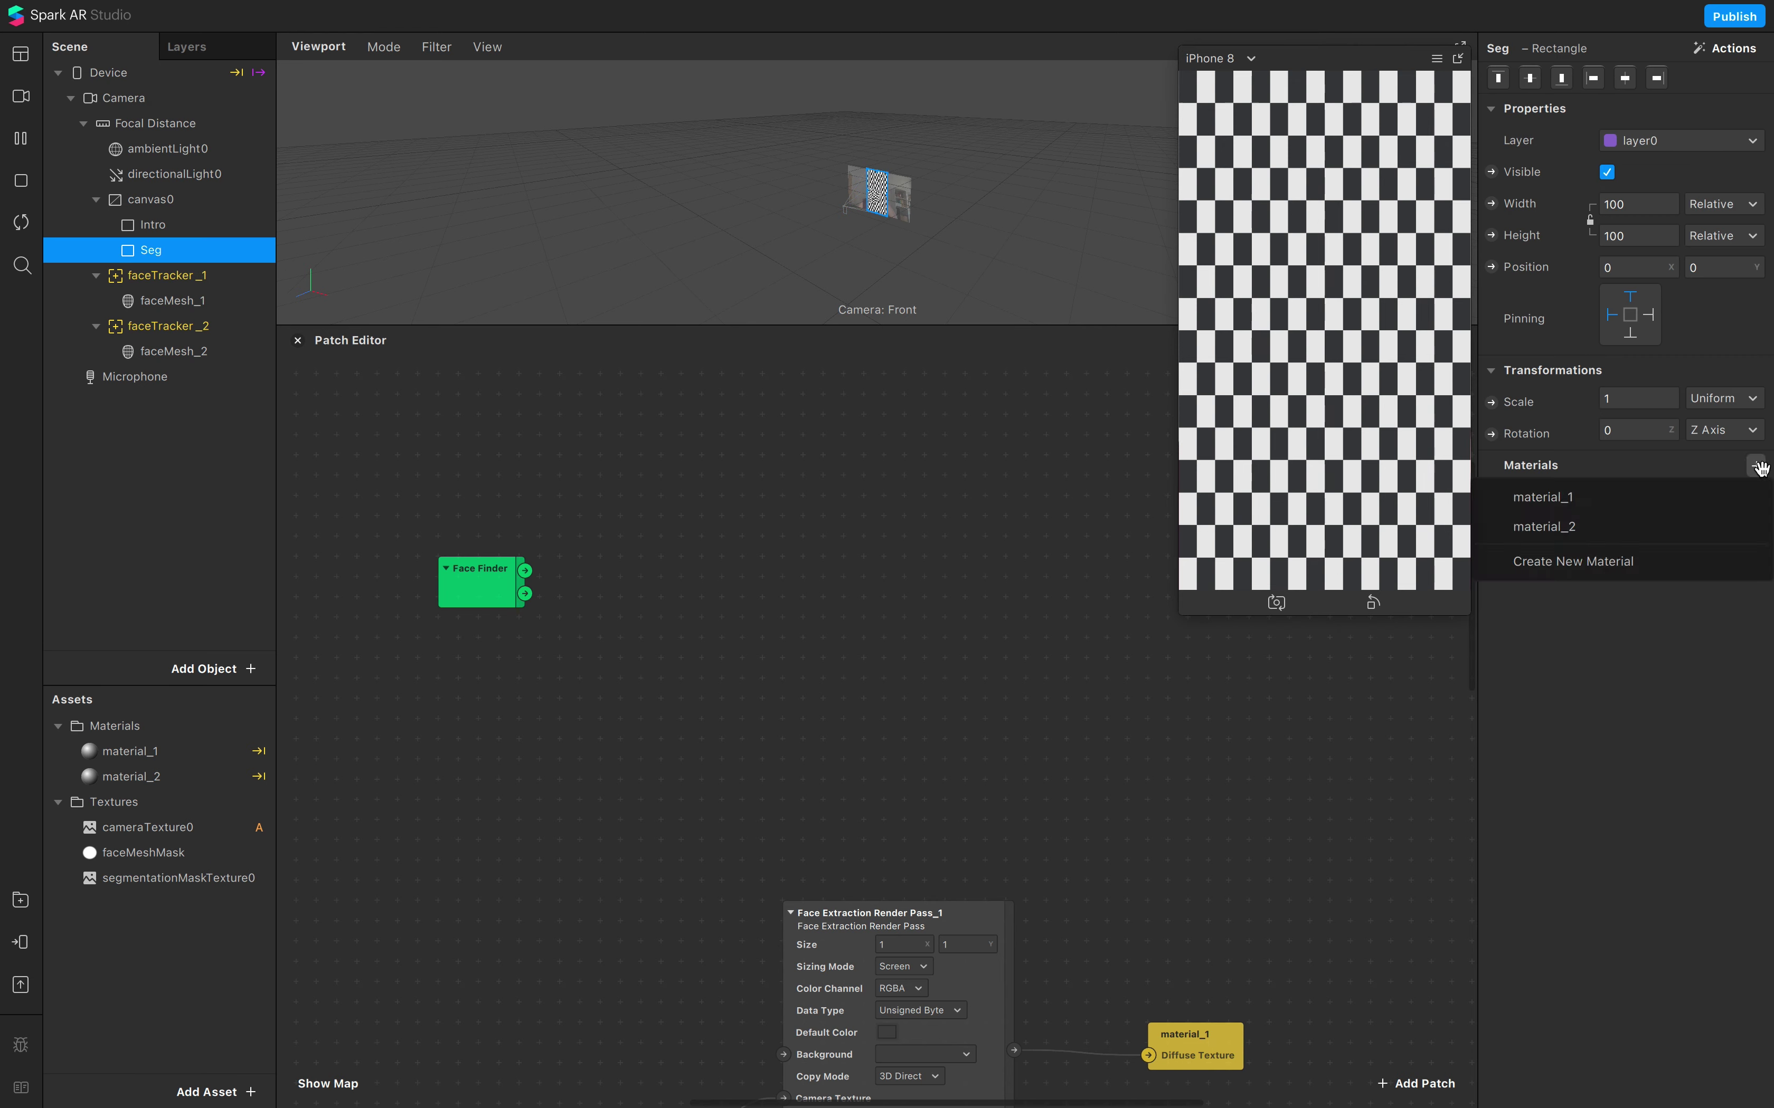
pyautogui.click(1621, 563)
pyautogui.doubleClick(131, 803)
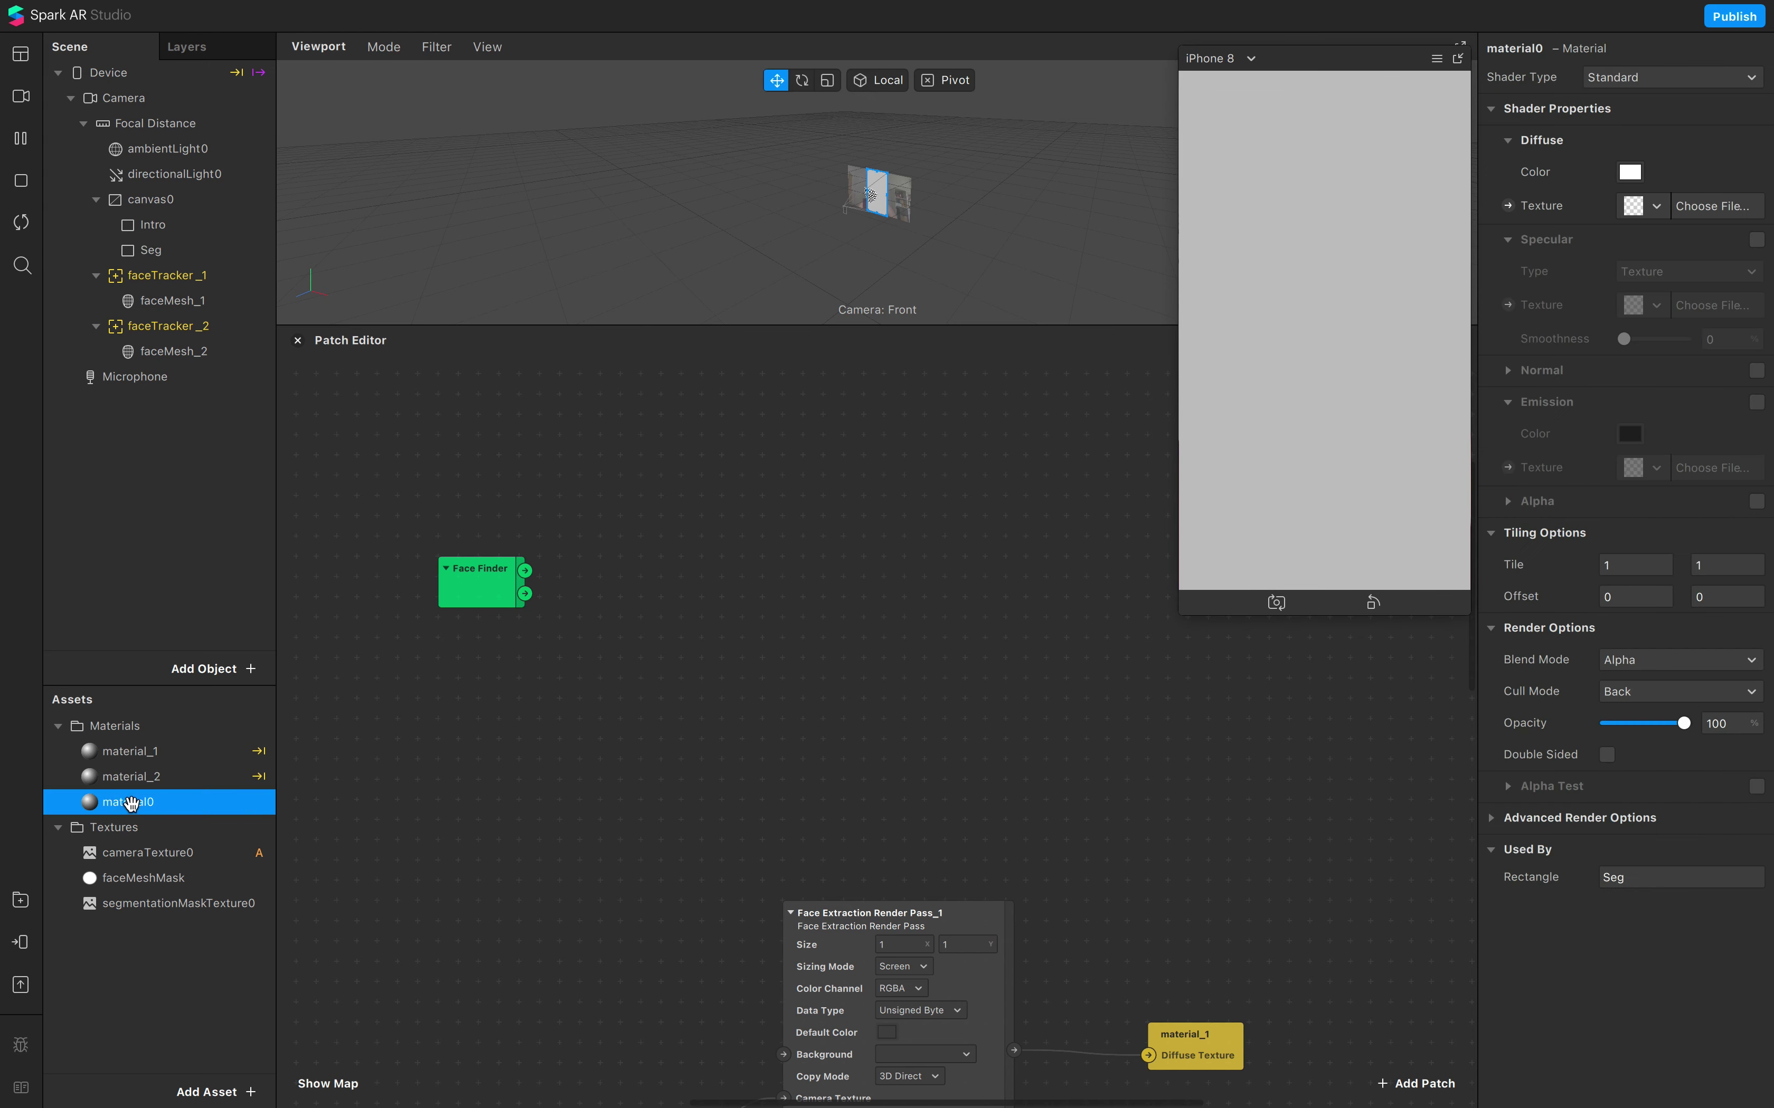
pyautogui.click(212, 1005)
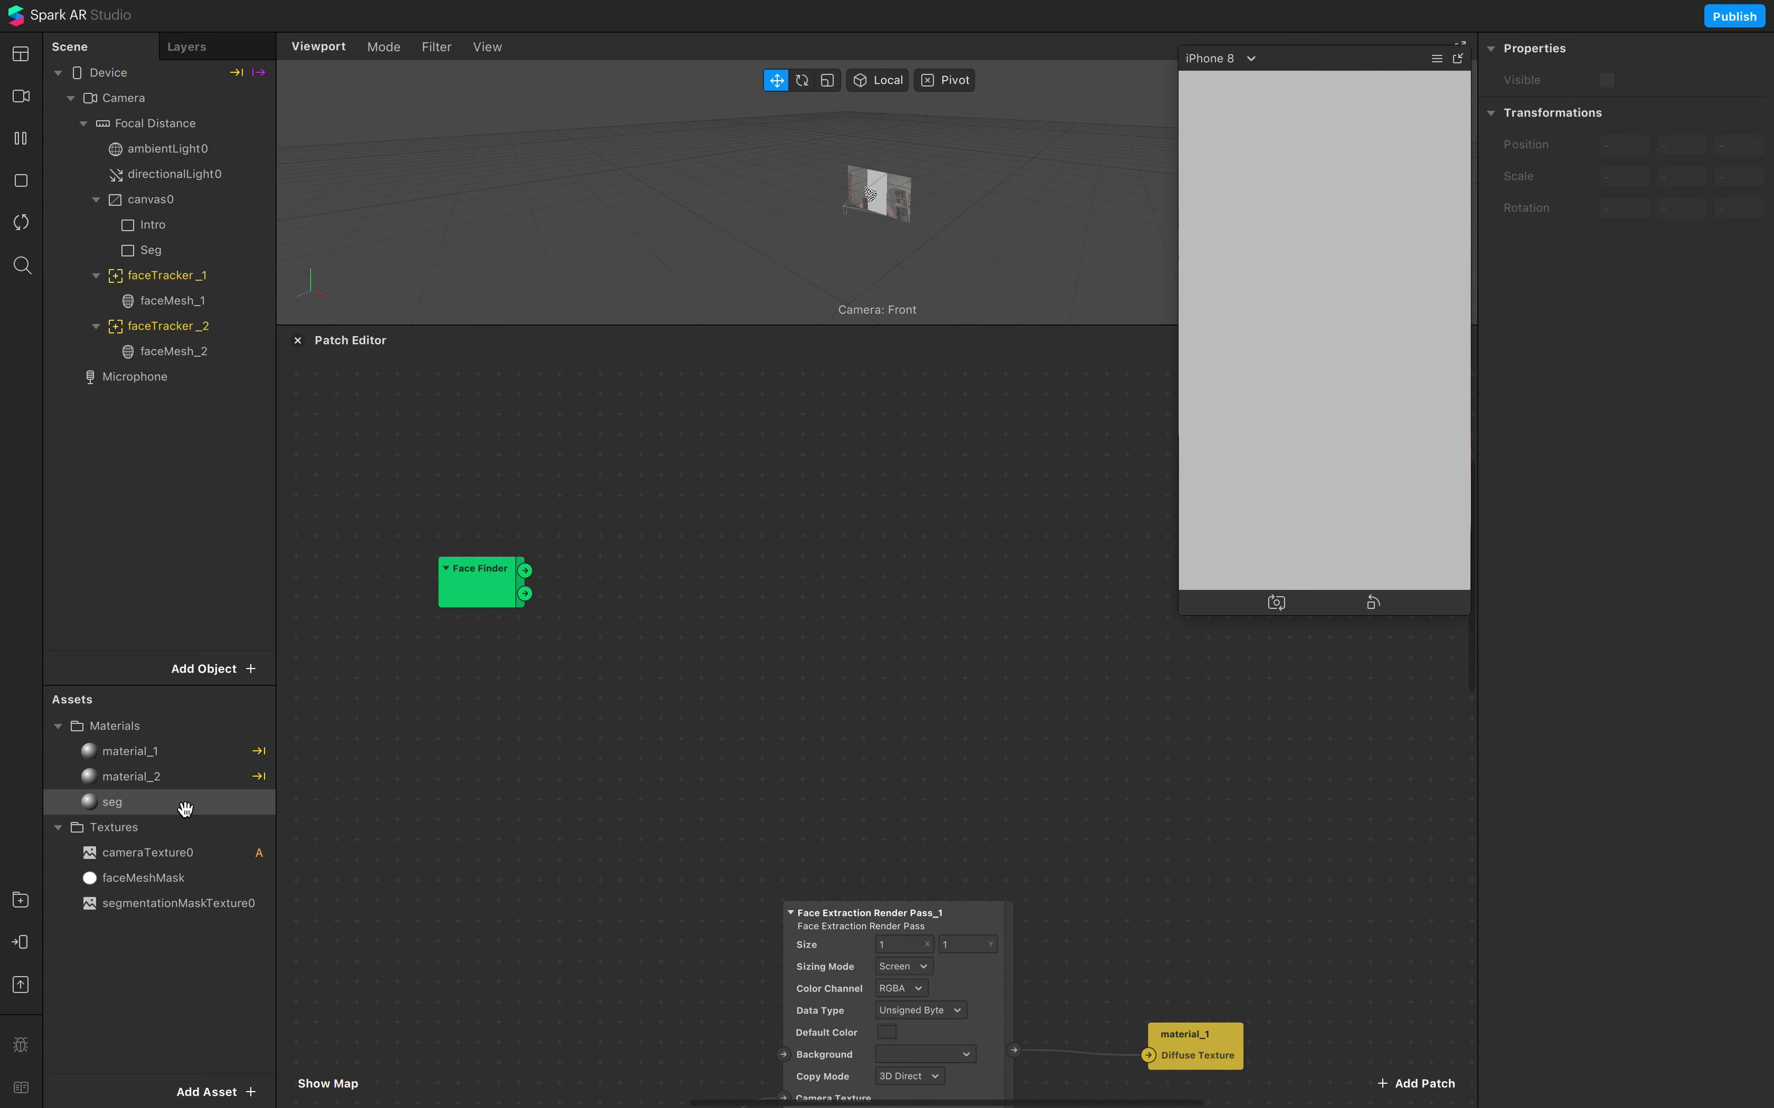
# Step: Give the Intro rectangle a new material named intro
pyautogui.click(170, 225)
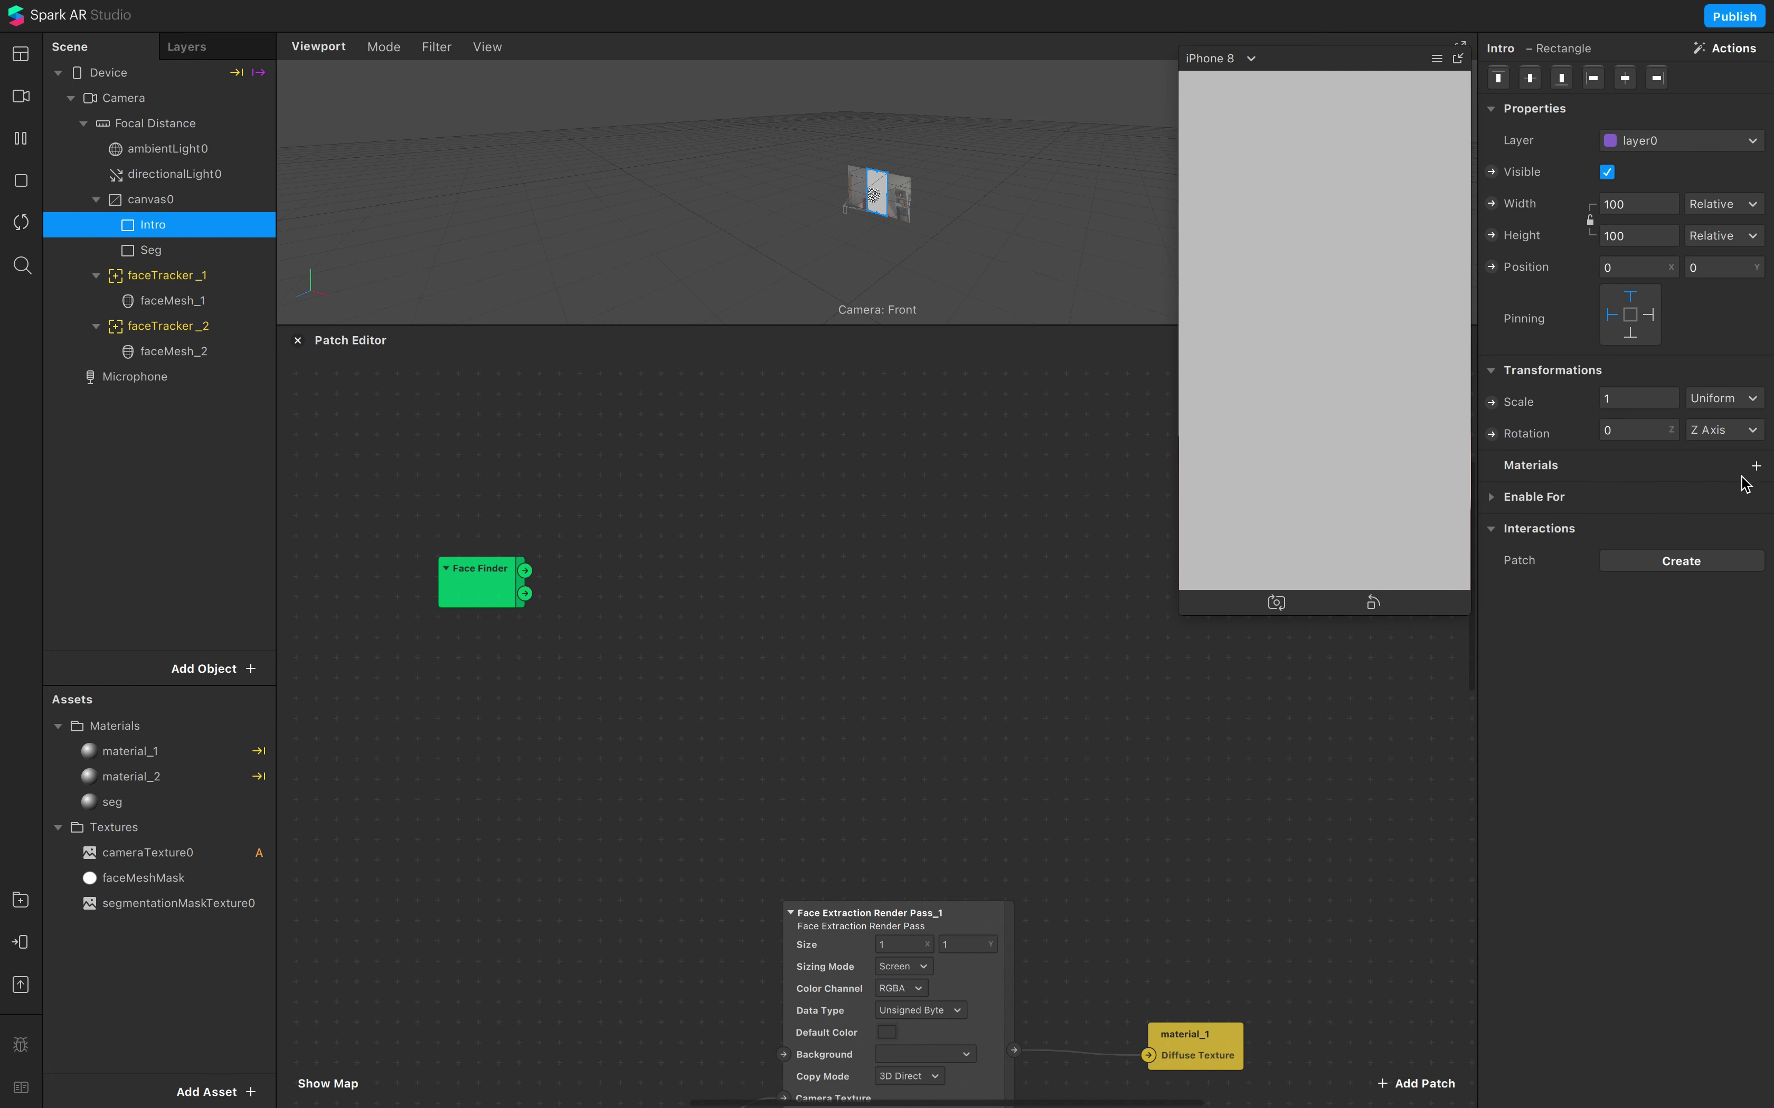
pyautogui.click(1755, 466)
pyautogui.click(1587, 592)
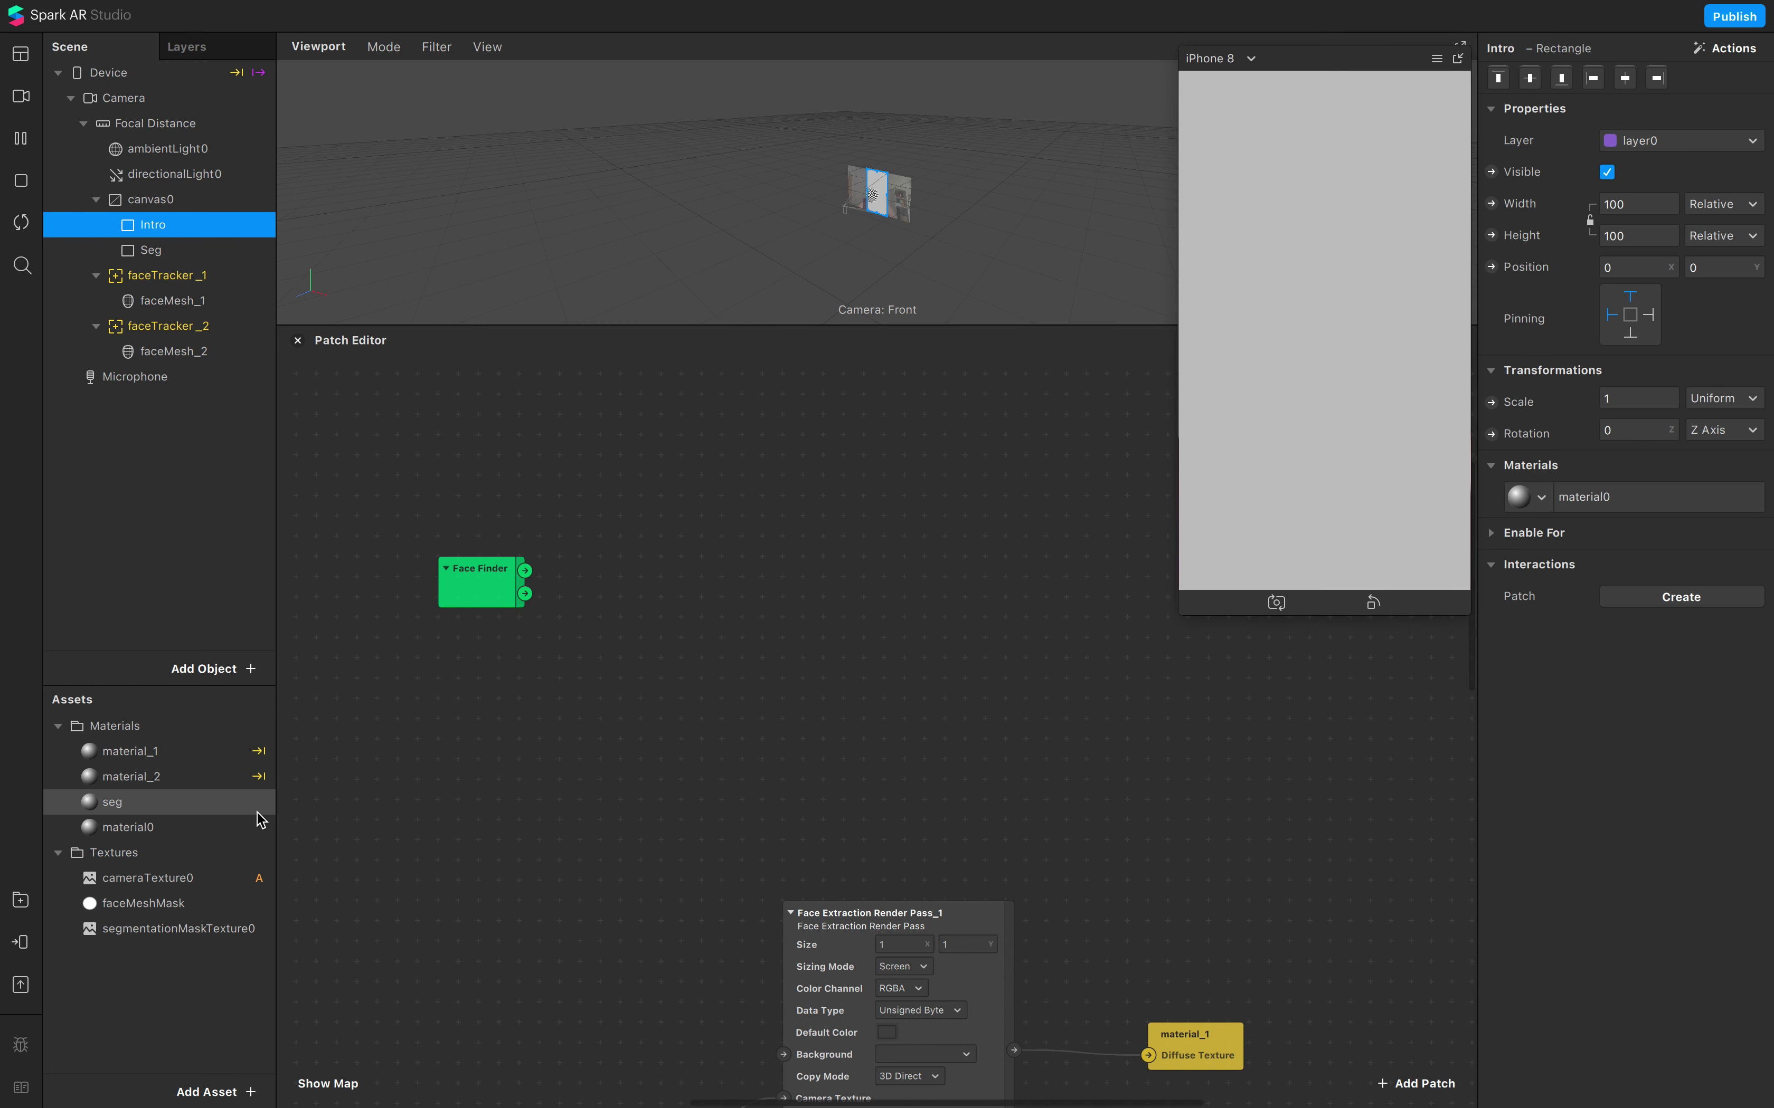
pyautogui.doubleClick(160, 828)
pyautogui.write('intro')
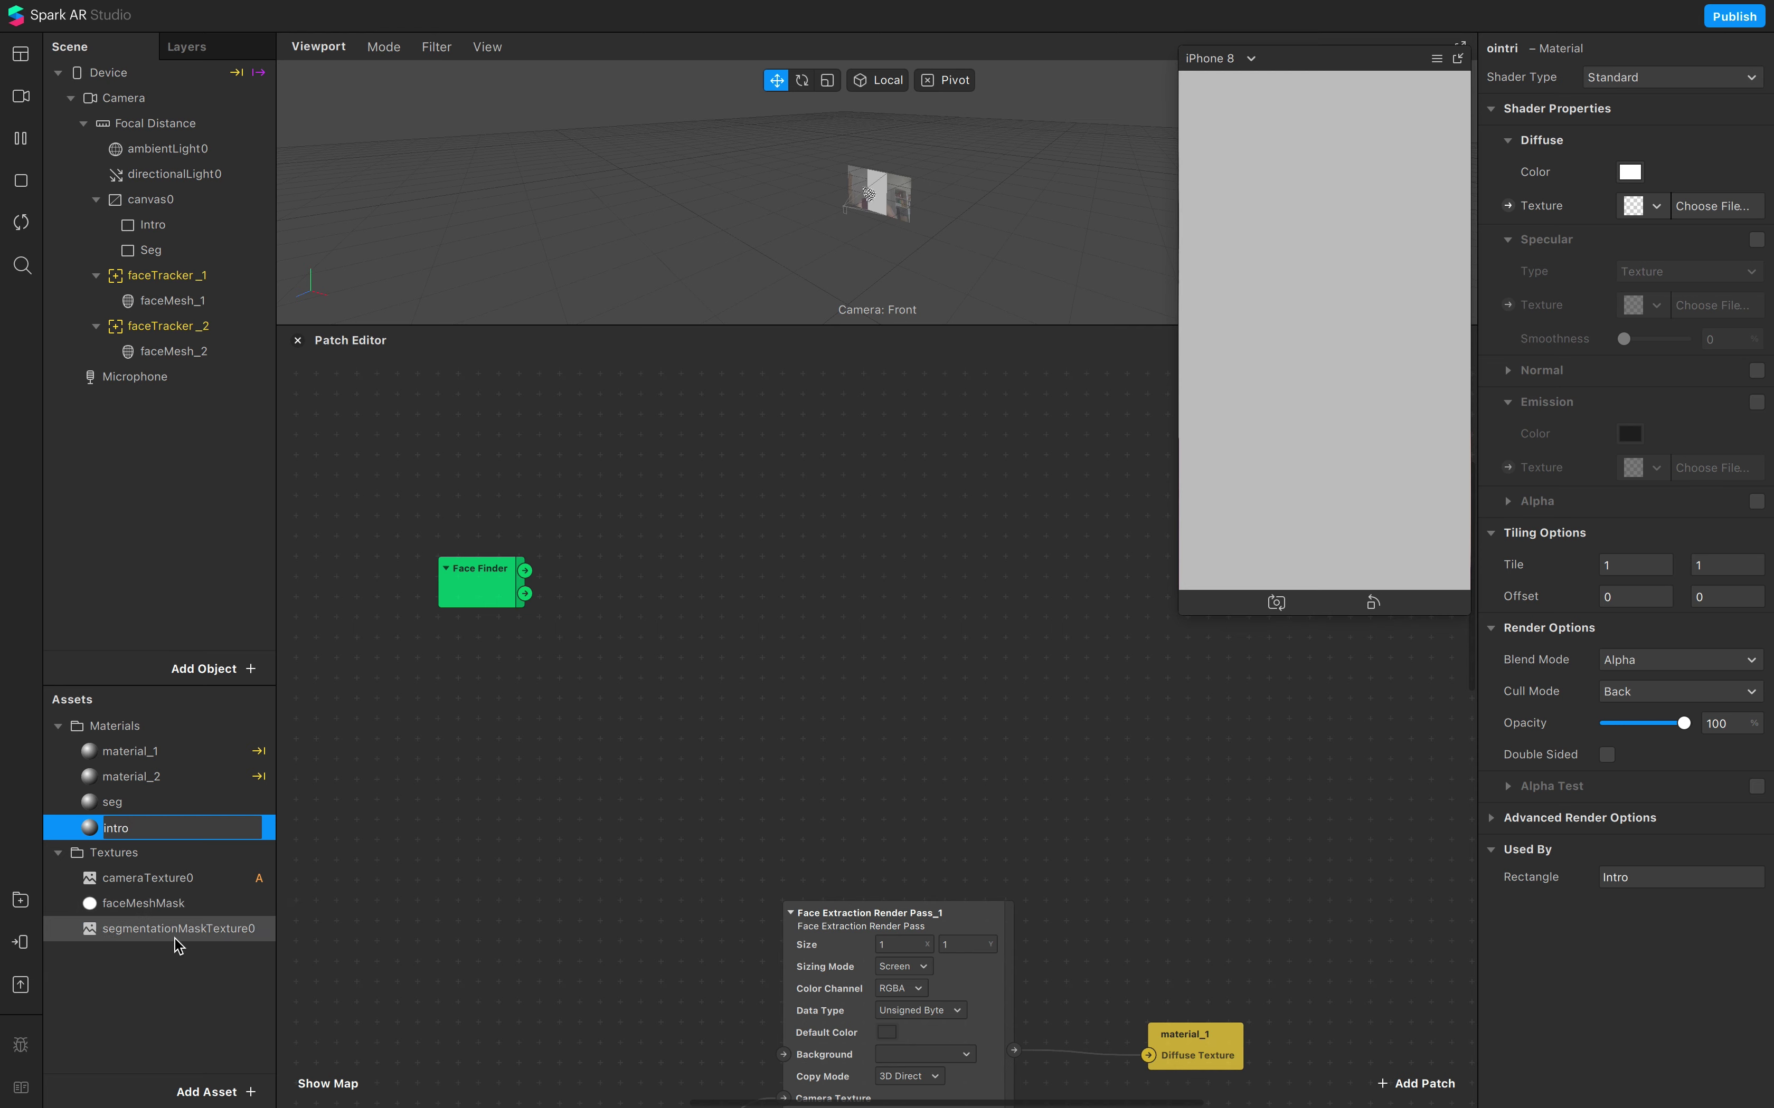
pyautogui.click(165, 975)
pyautogui.click(189, 228)
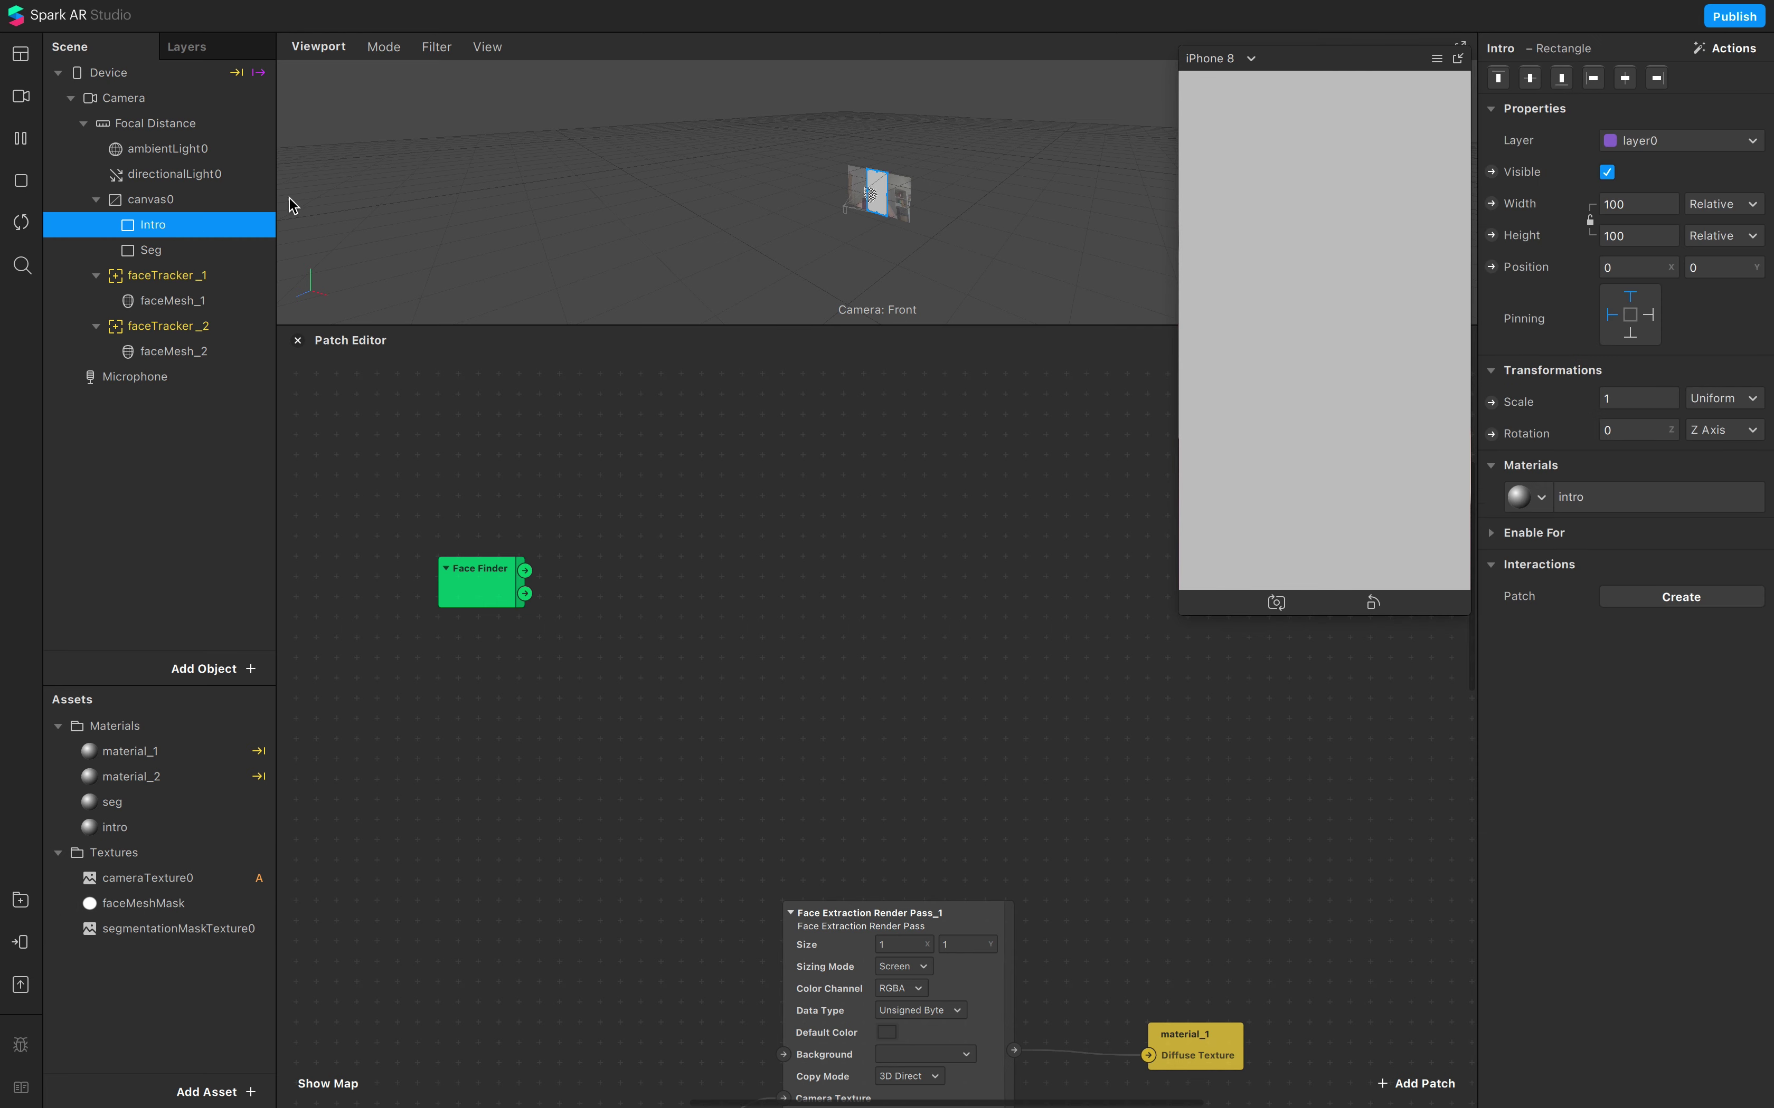
pyautogui.click(112, 802)
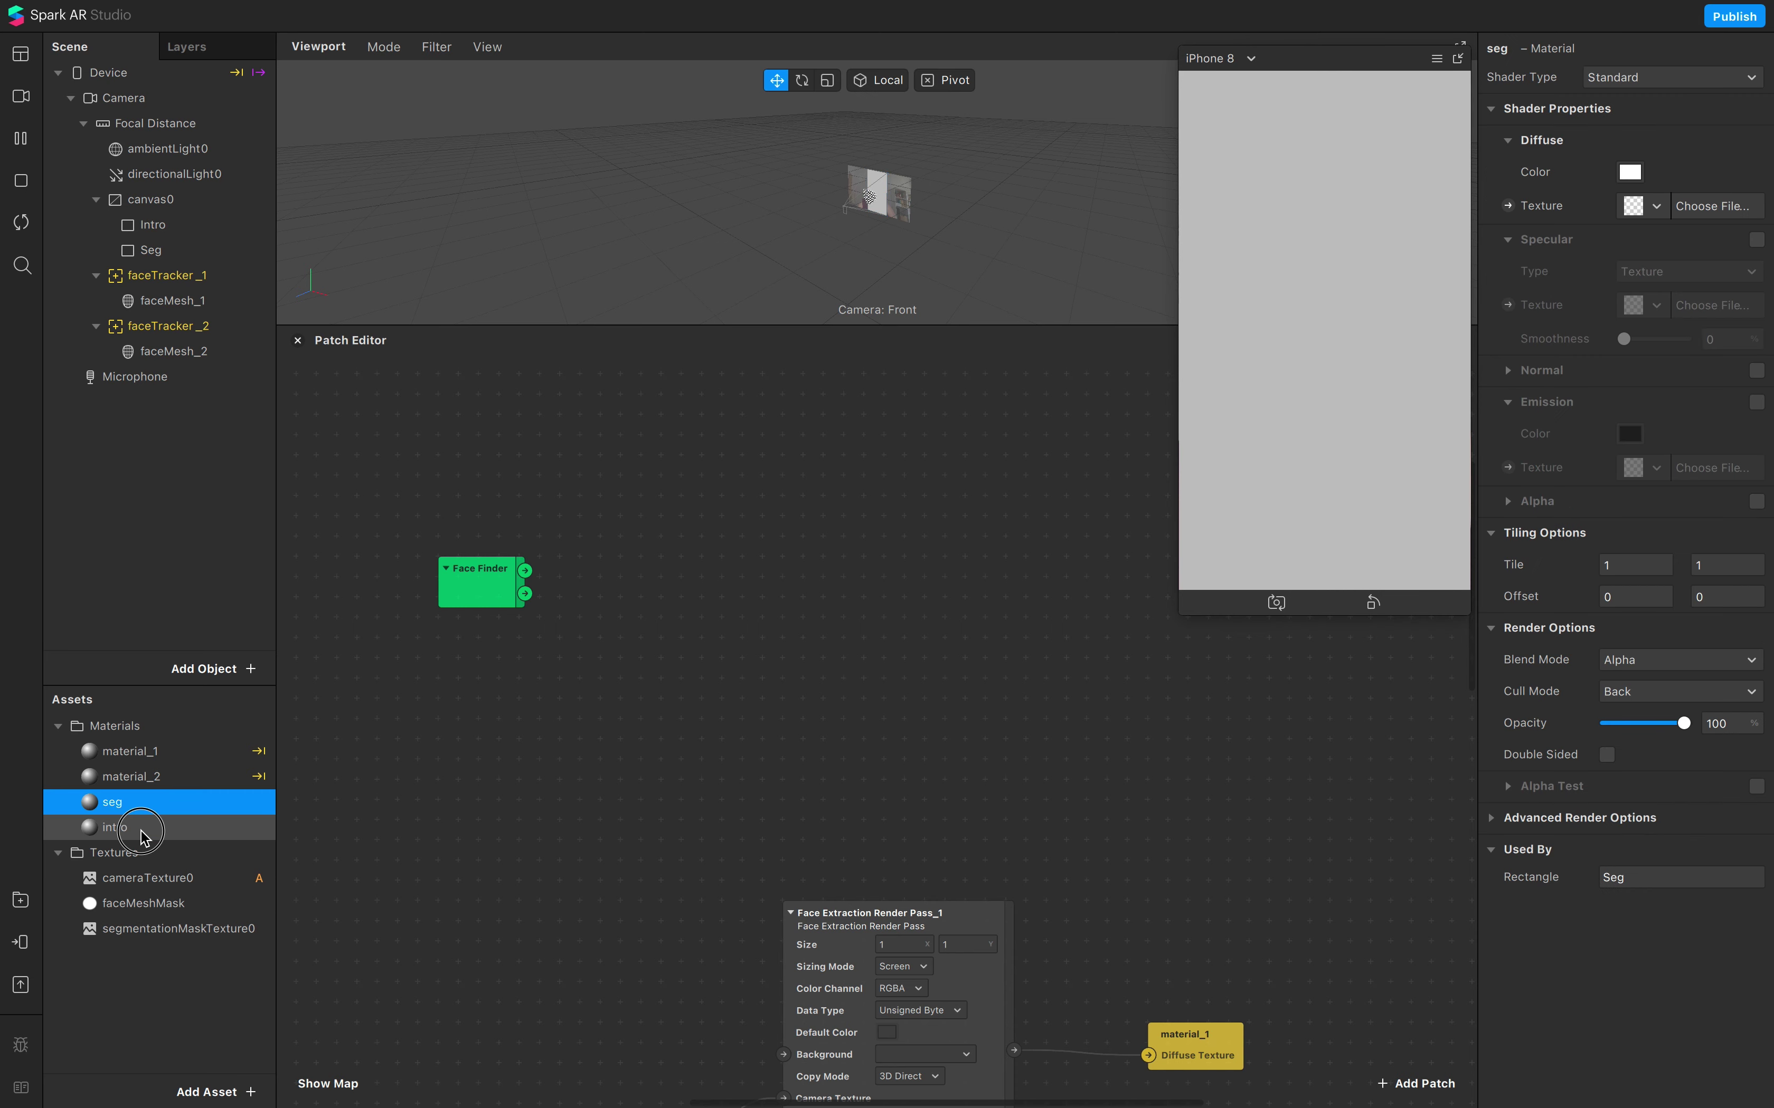
# Step: Set both the seg and intro materials to the Flat shader
pyautogui.keyDown('shift'); pyautogui.click(115, 827); pyautogui.keyUp('shift')
pyautogui.click(1658, 73)
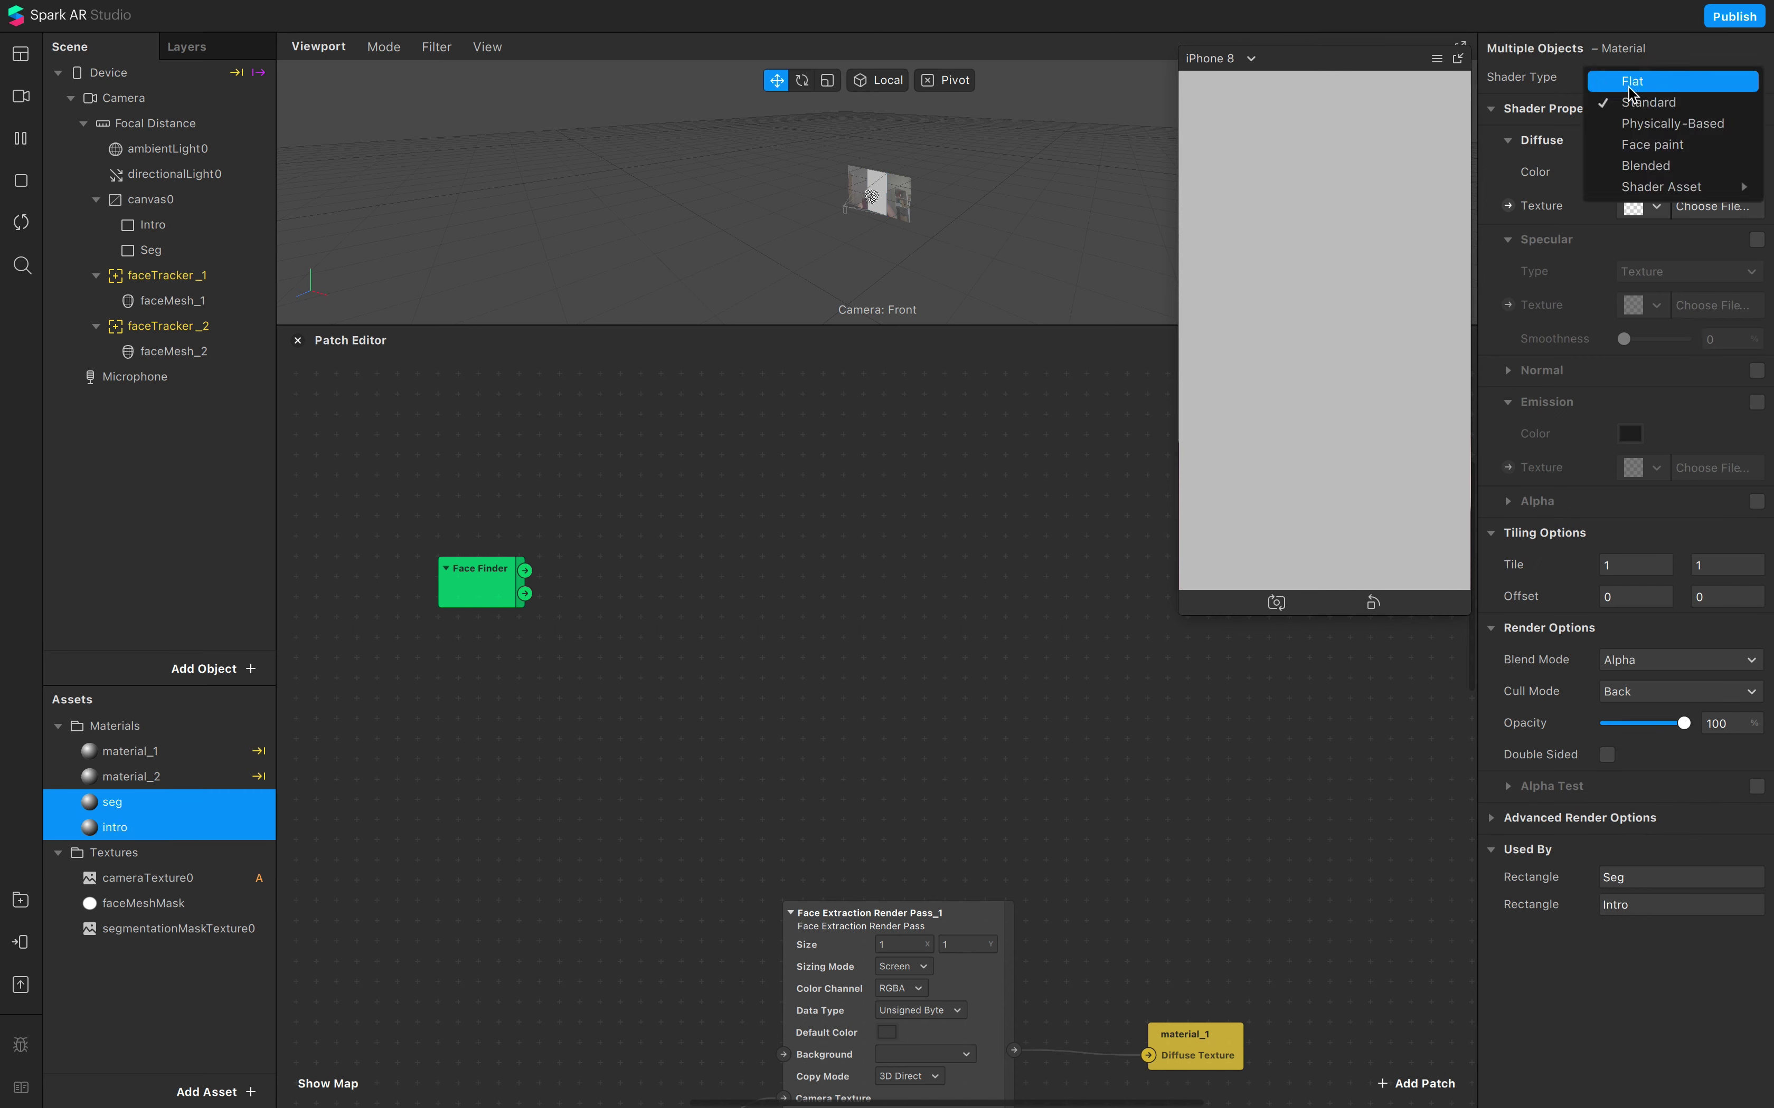
pyautogui.press('Return')
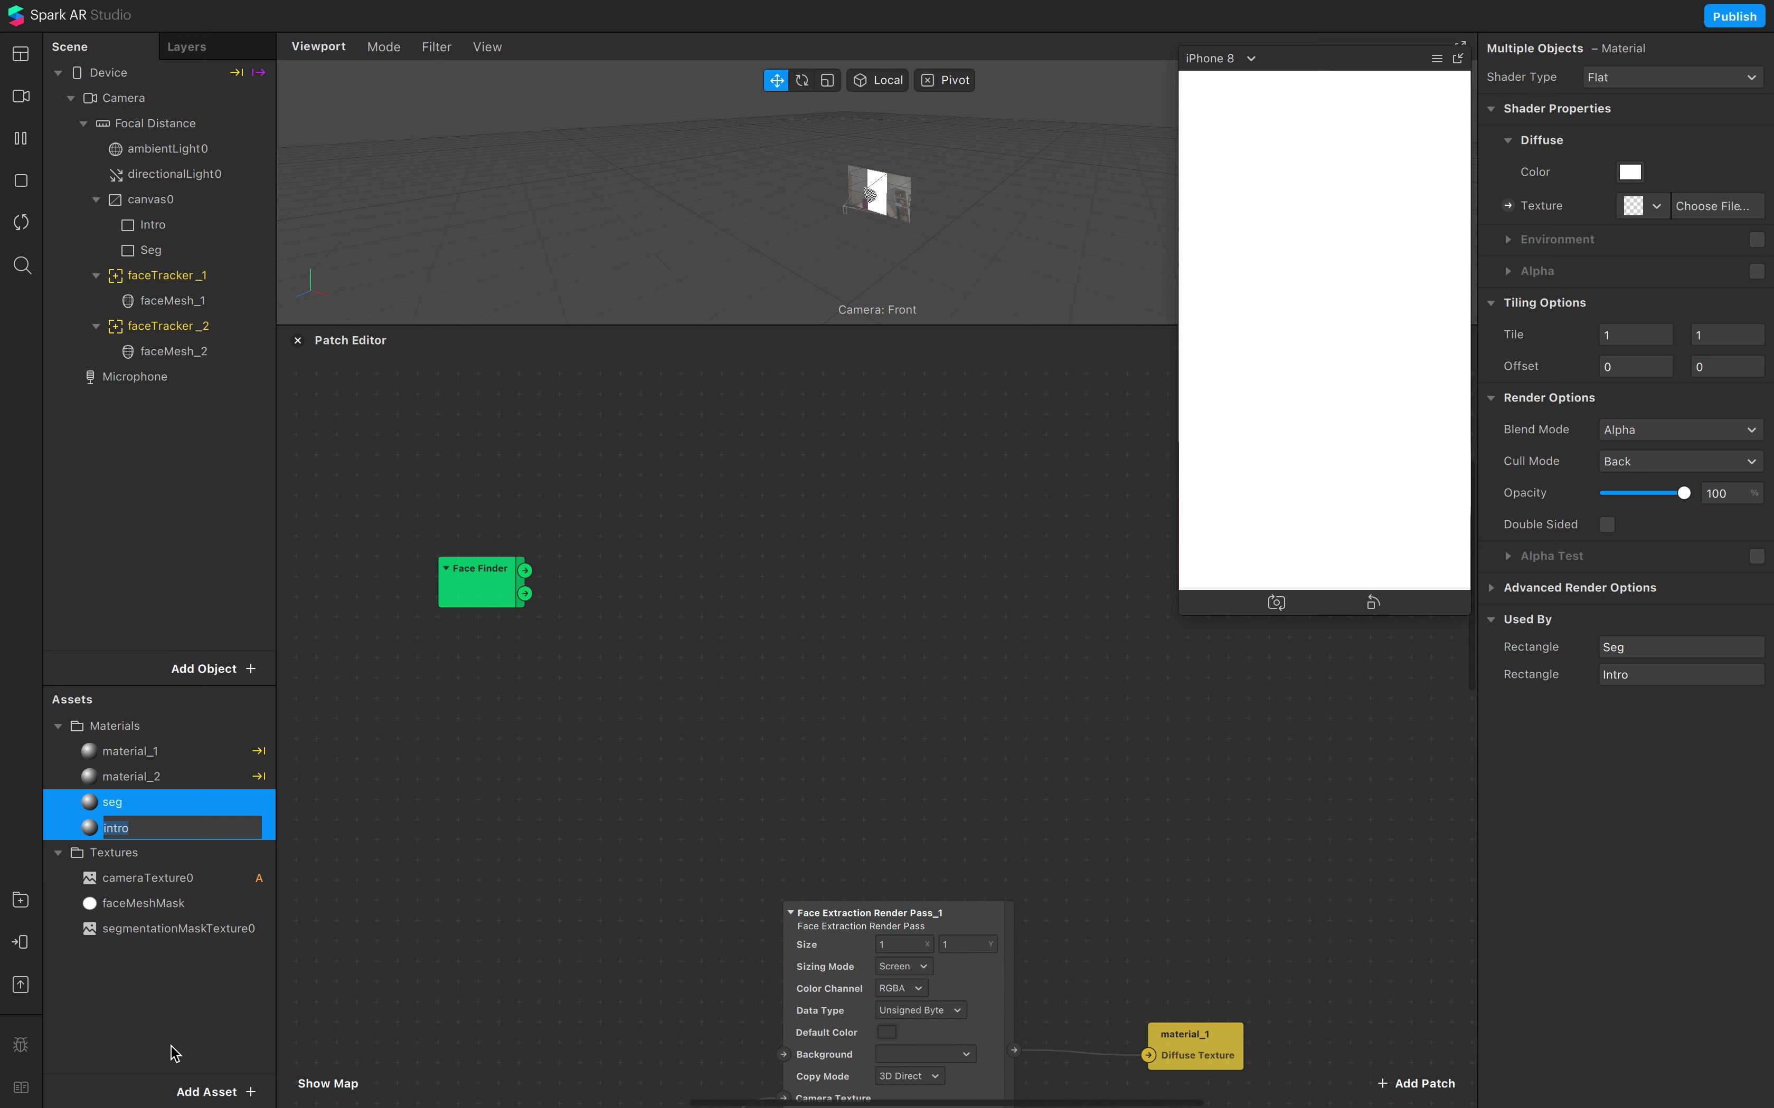
pyautogui.click(174, 1053)
pyautogui.click(123, 97)
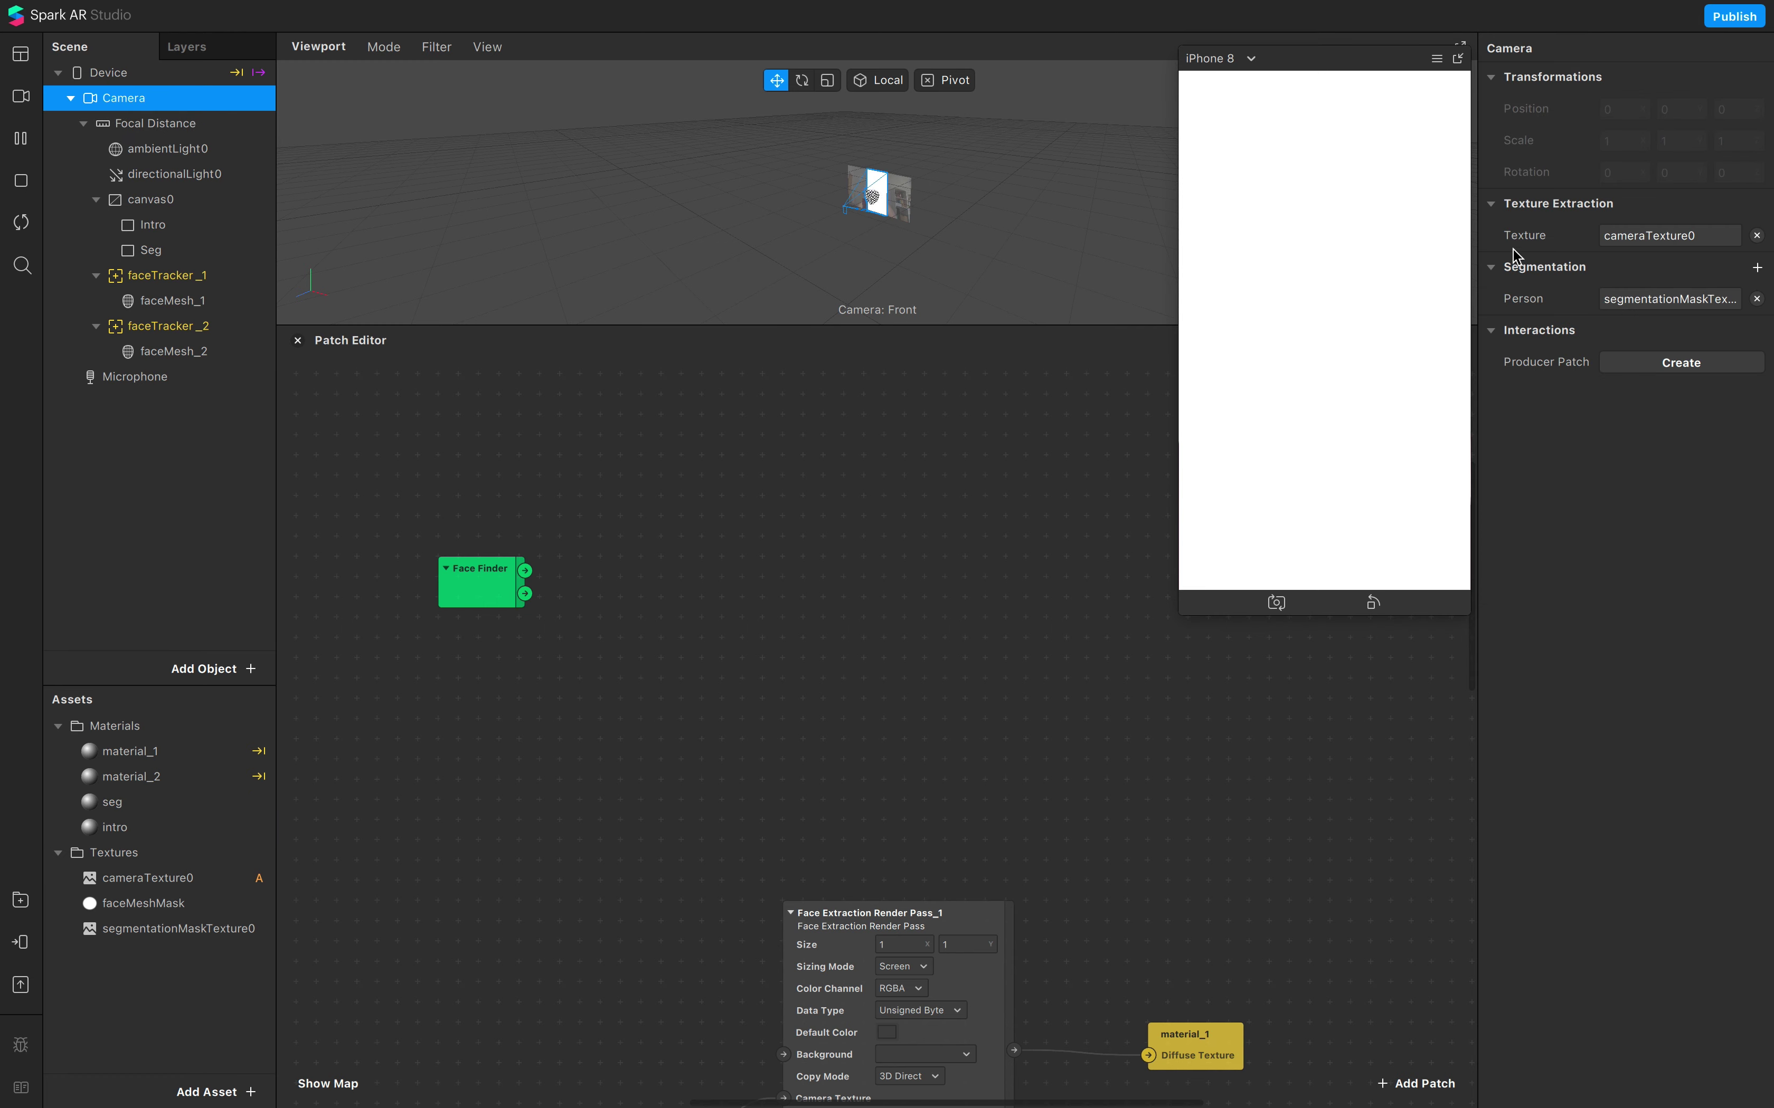
# Step: Give seg cameraTexture0 as texture and enable Alpha with segmentationMaskTexture0
pyautogui.click(138, 804)
pyautogui.click(1658, 208)
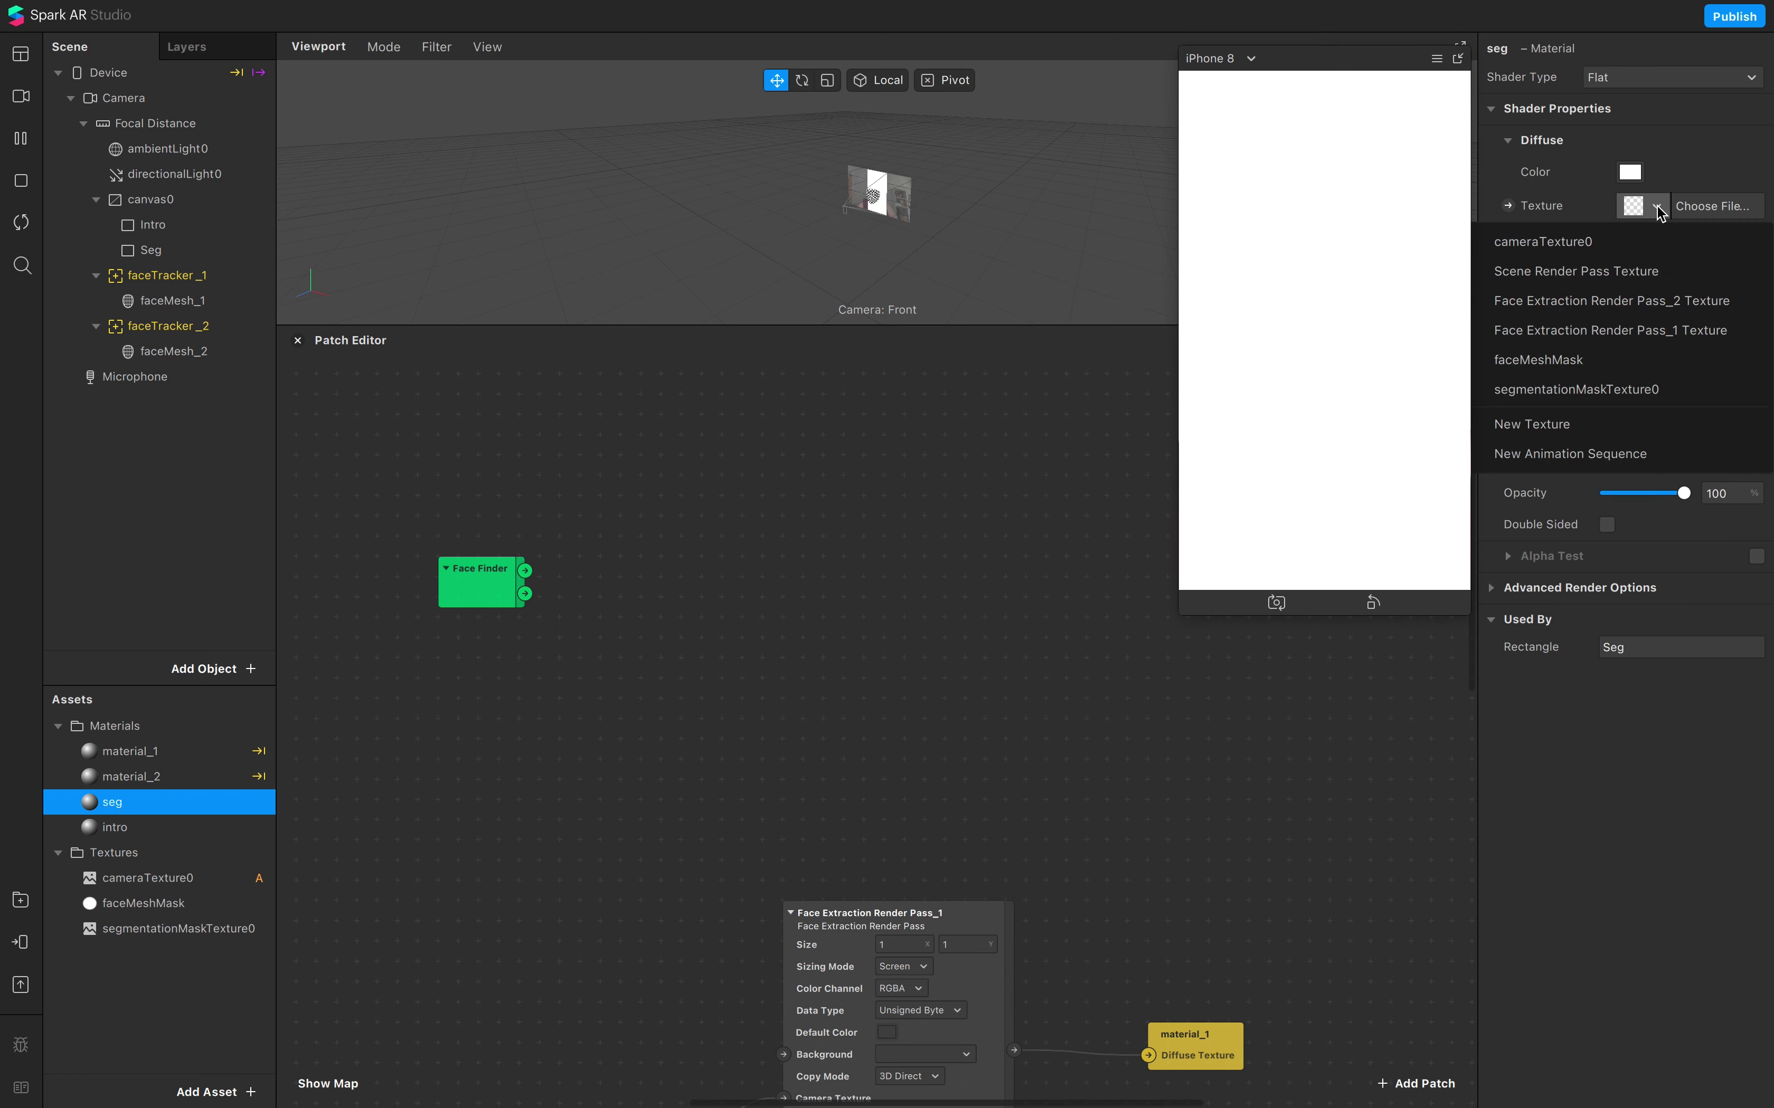
pyautogui.click(1583, 253)
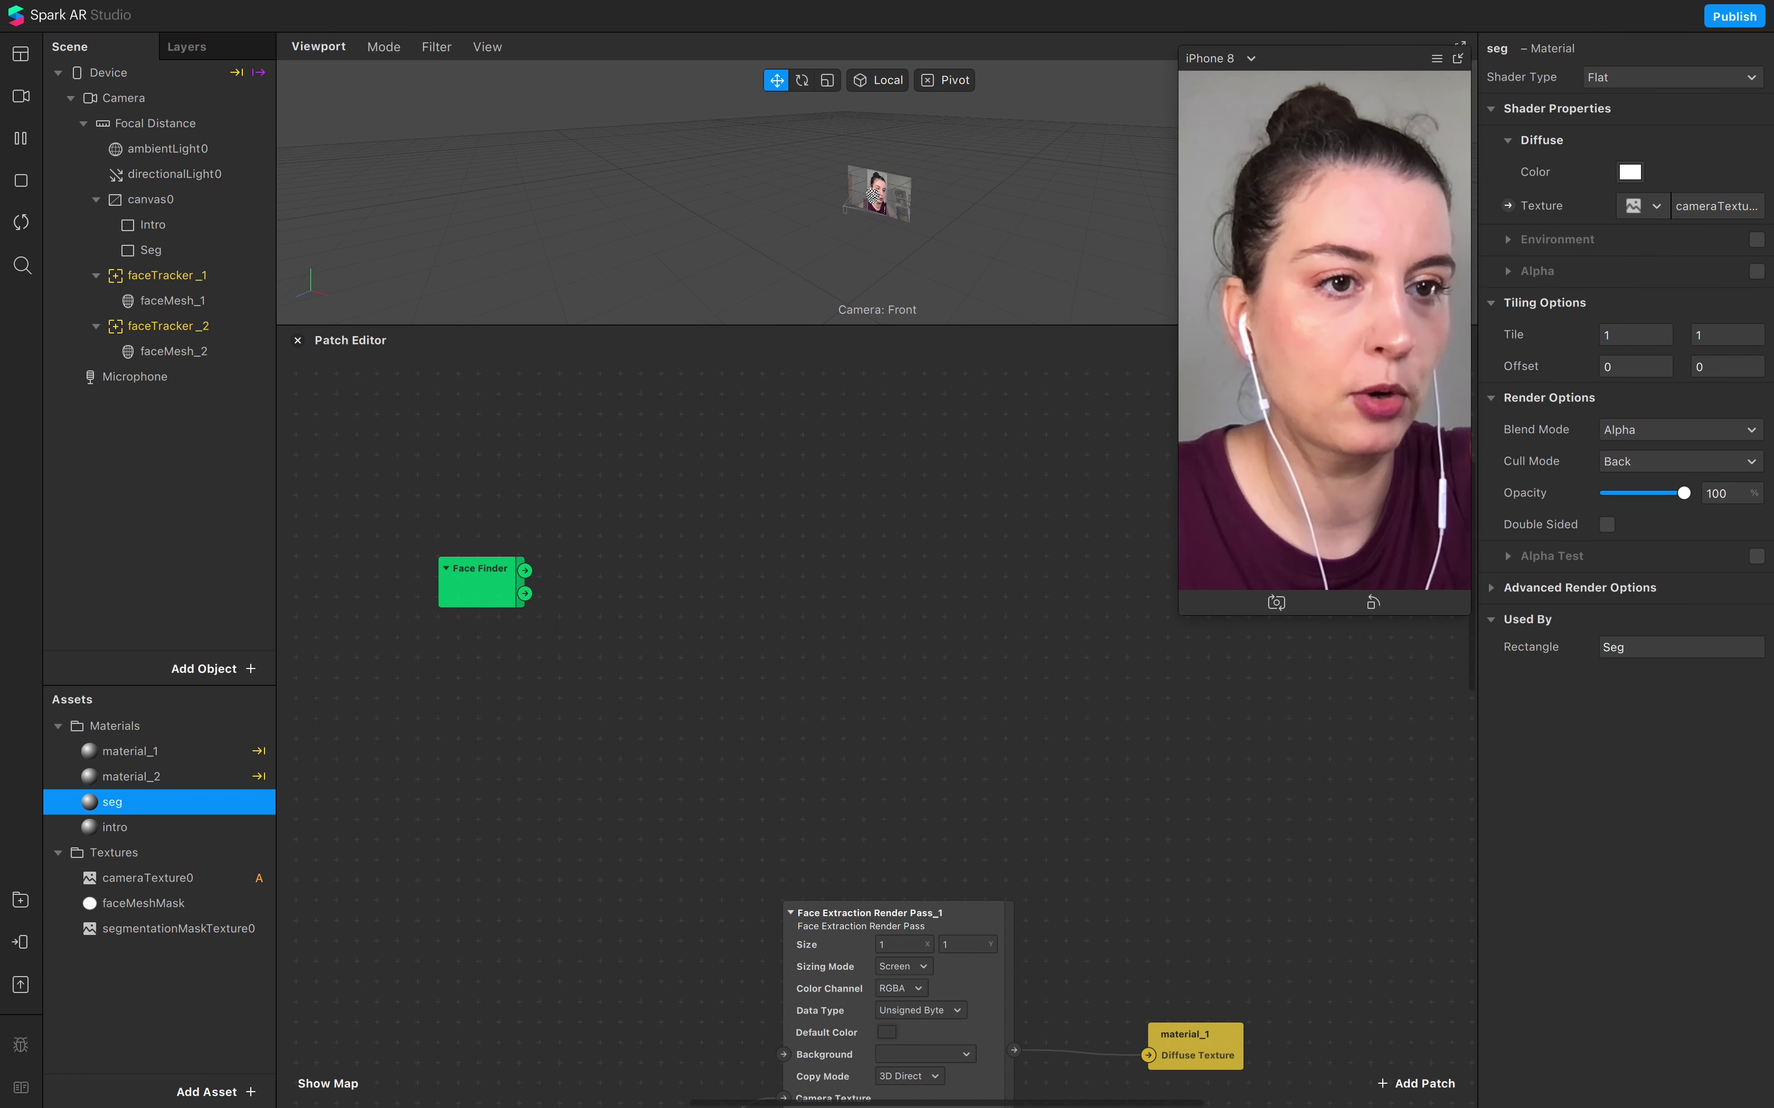
pyautogui.click(1756, 272)
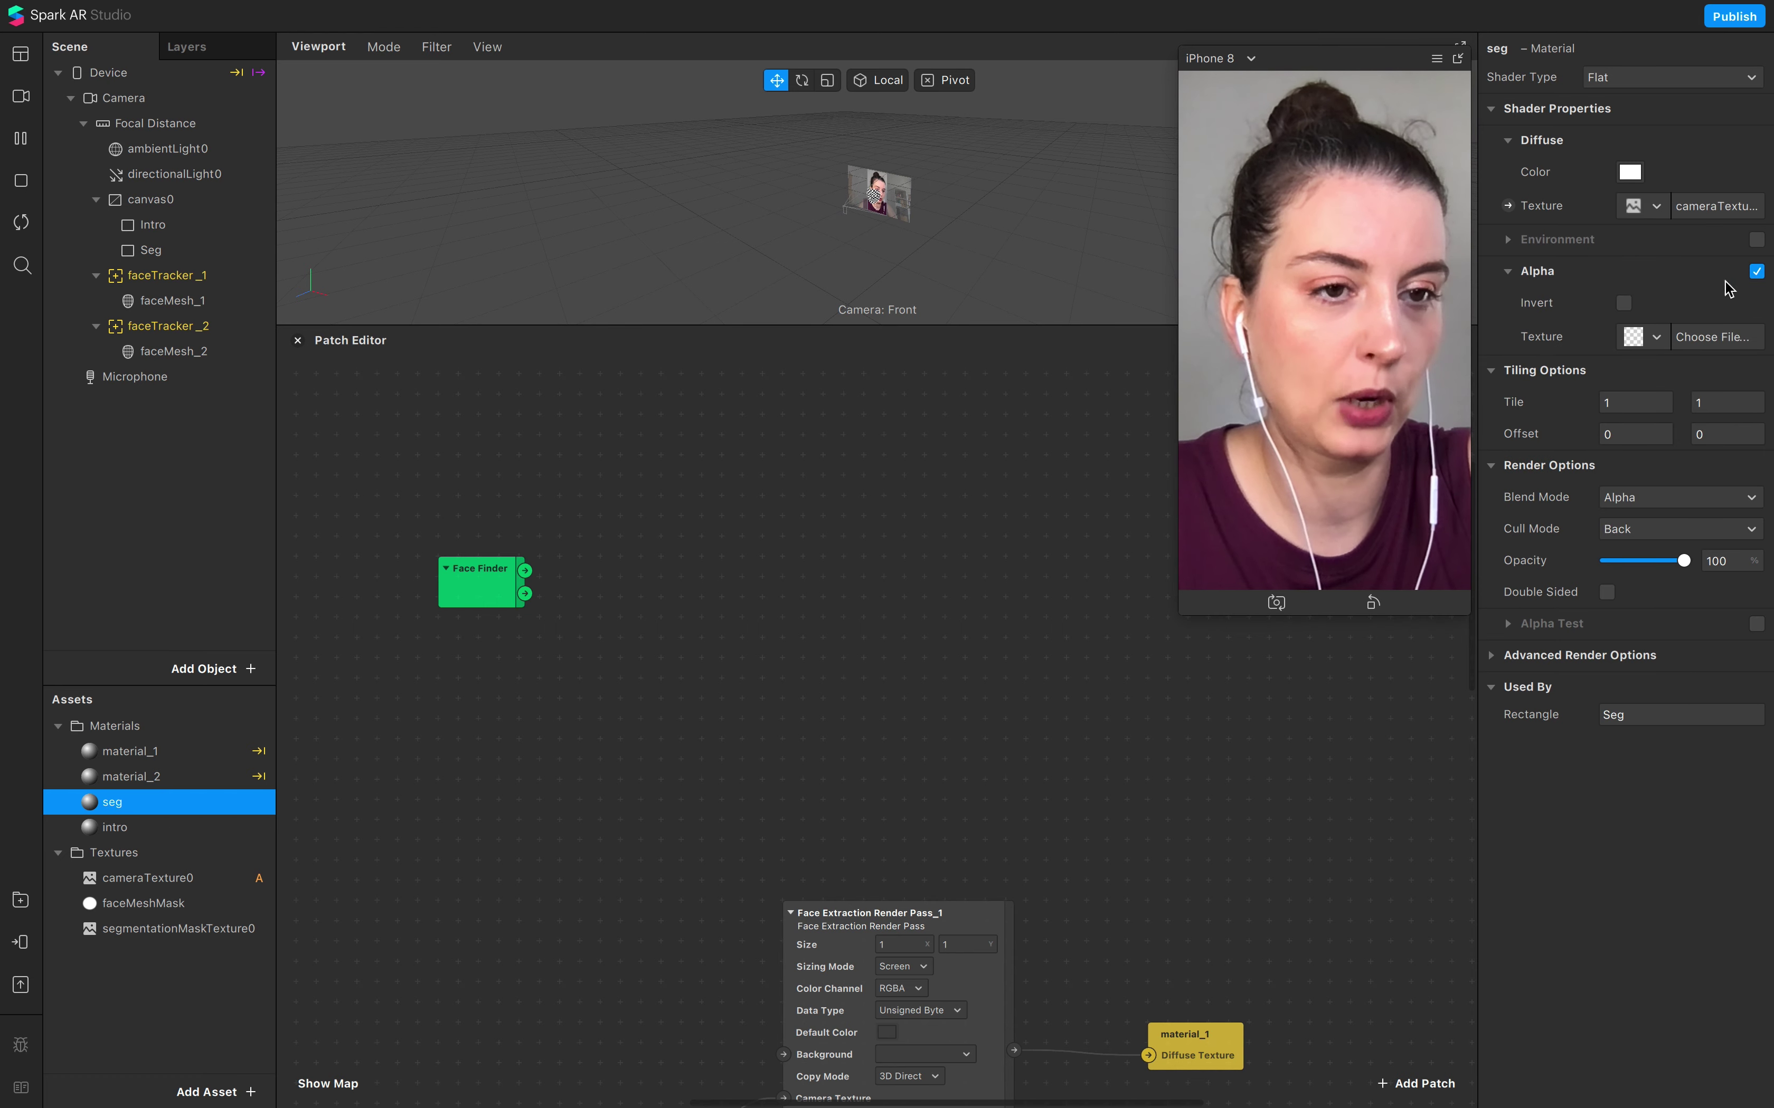
pyautogui.click(1655, 337)
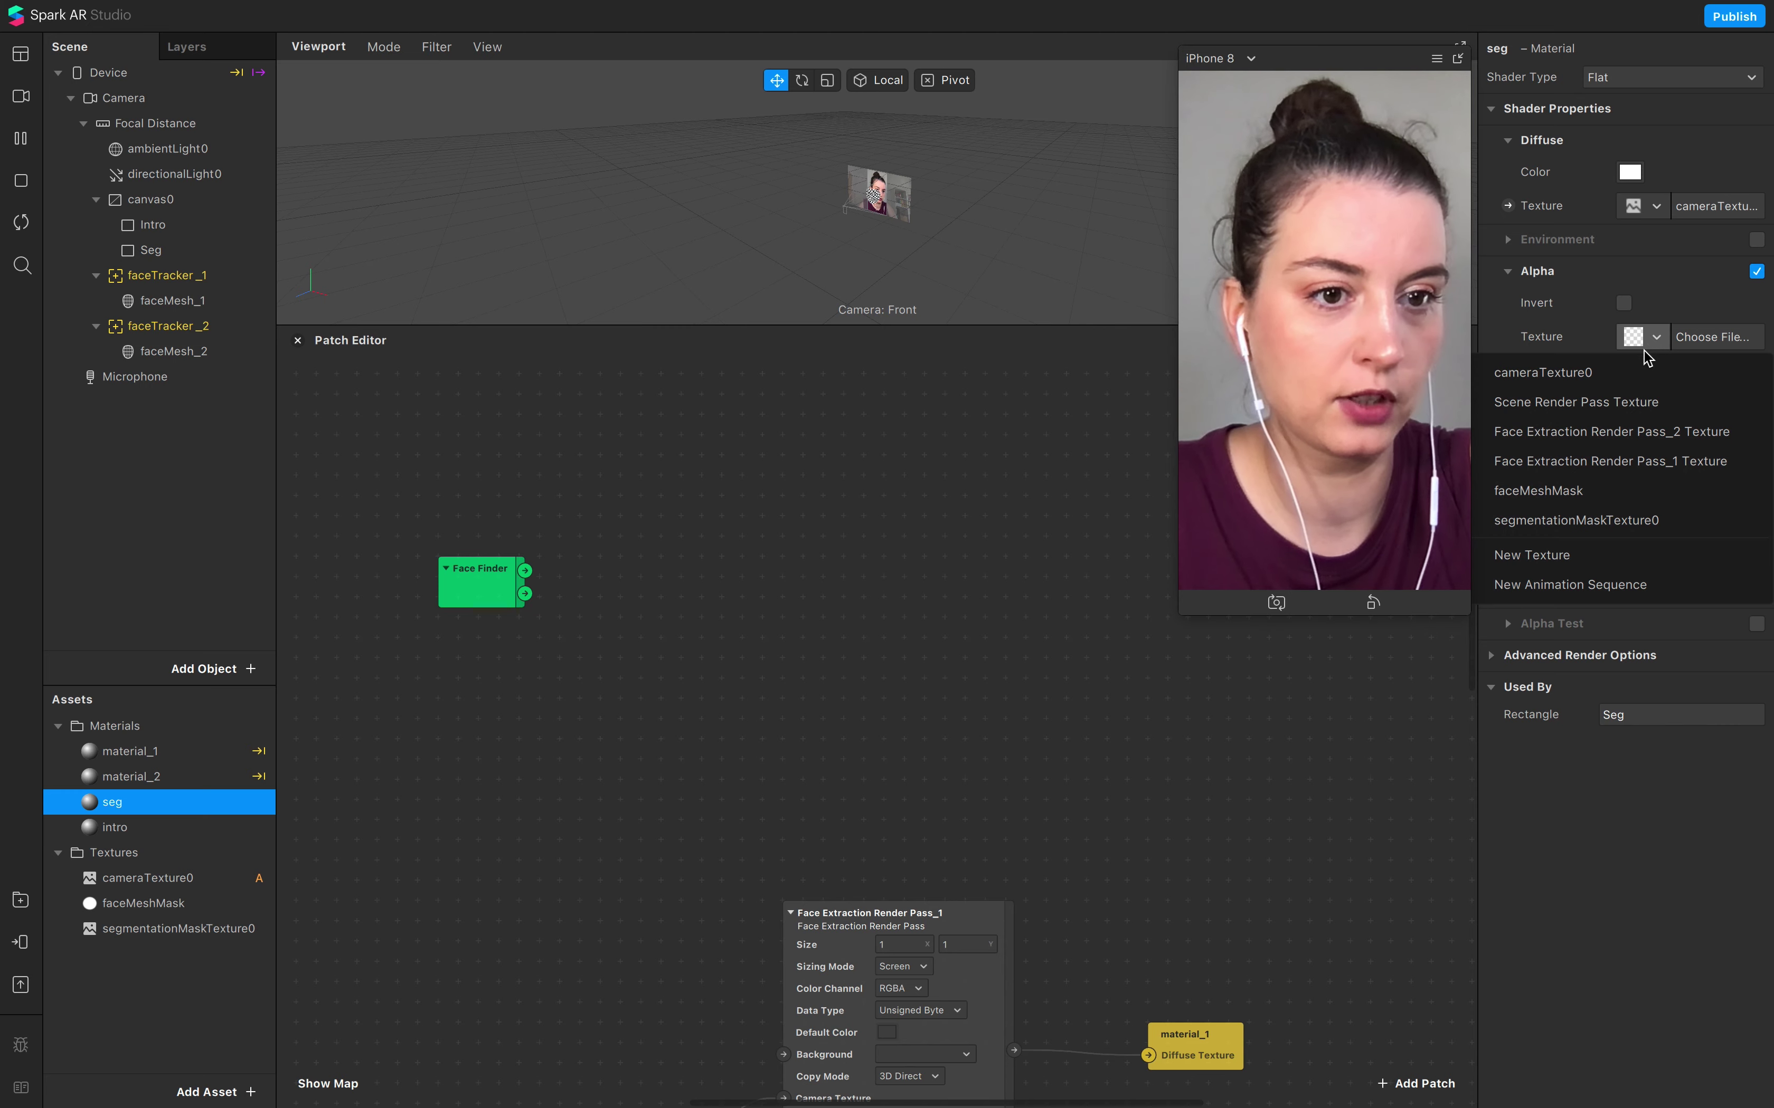
pyautogui.click(1604, 519)
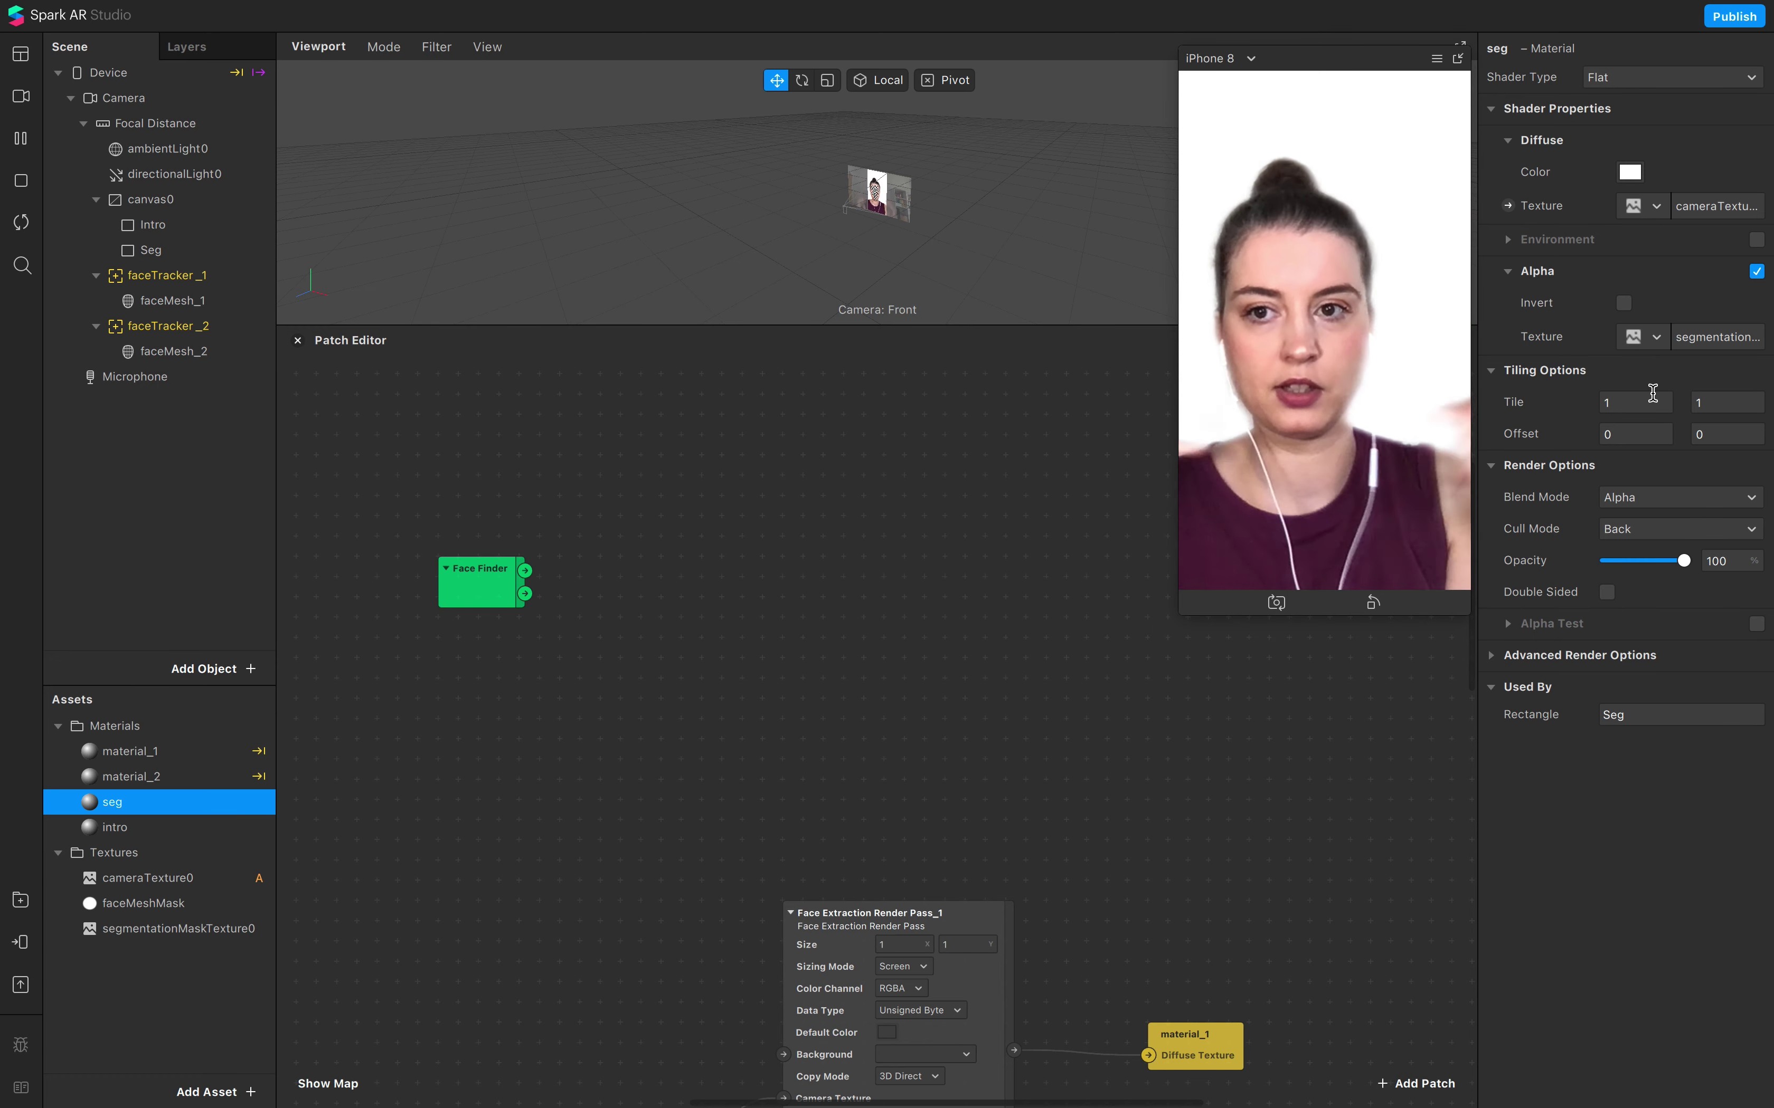
pyautogui.click(166, 233)
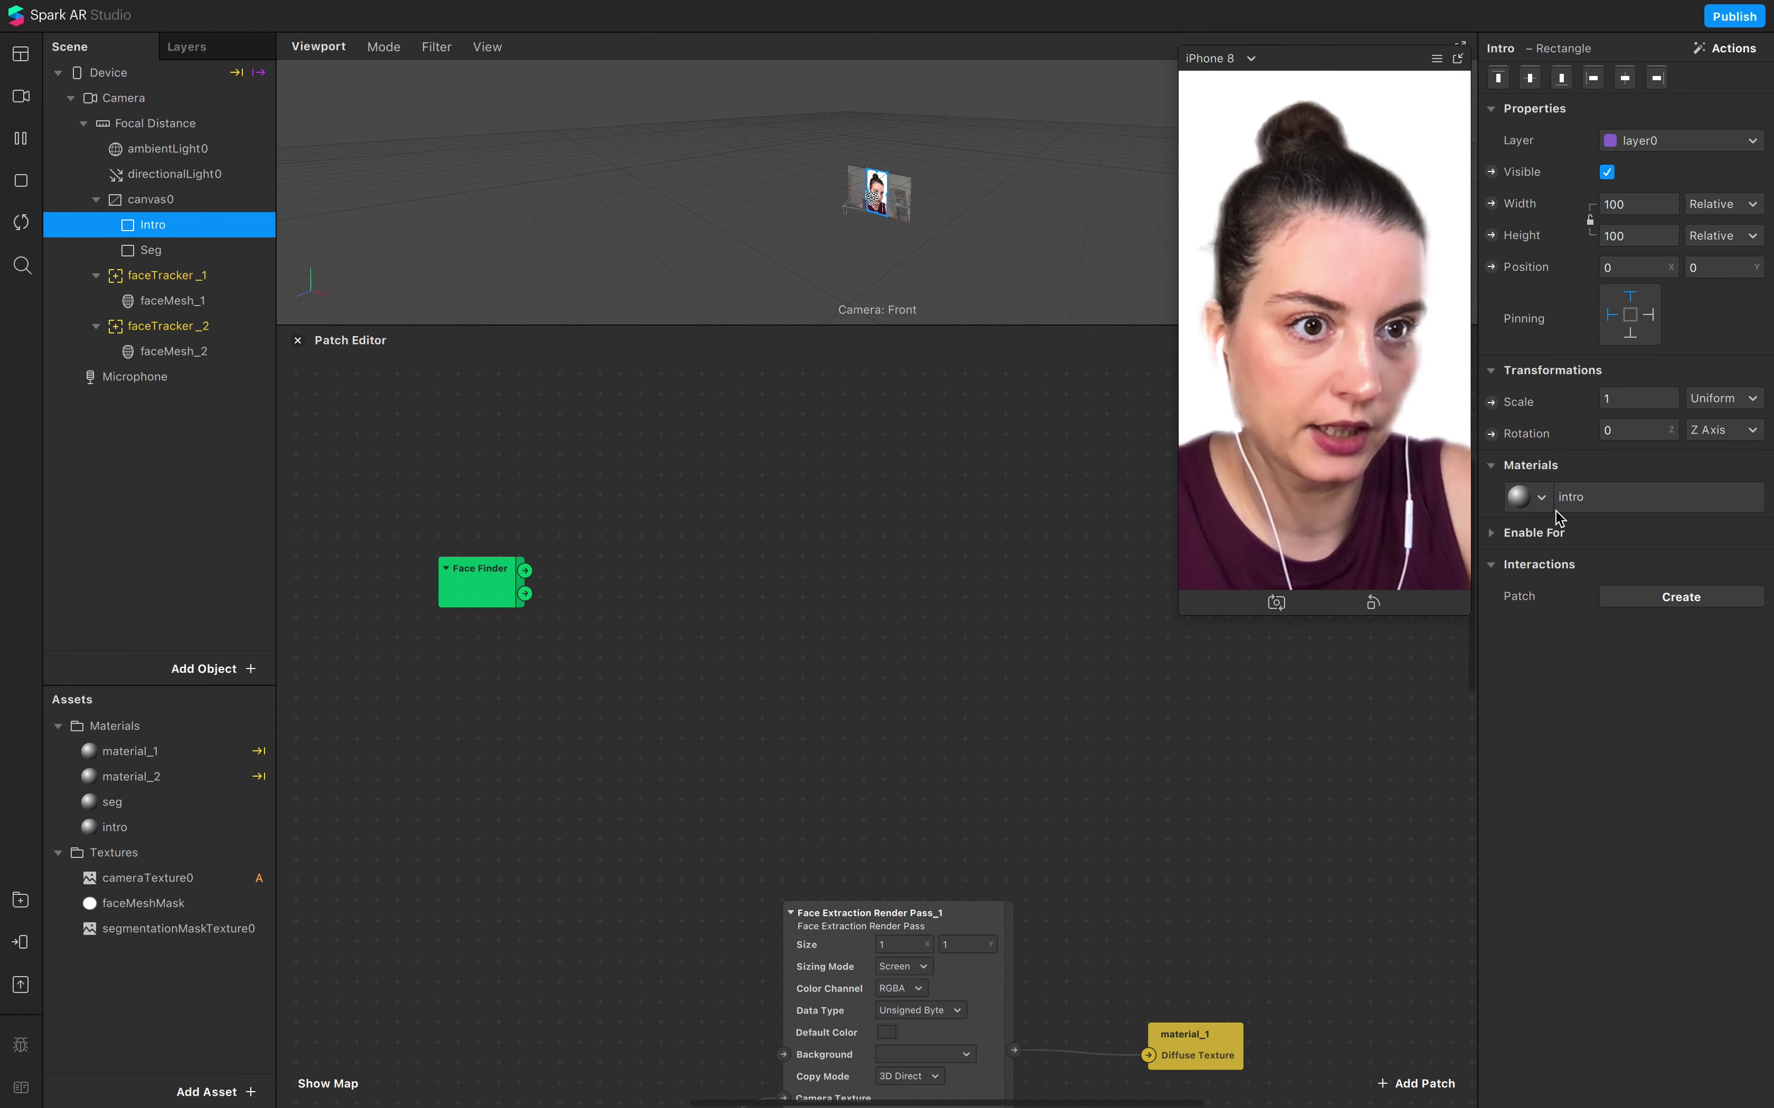
# Step: Load Introductions.png as the intro material's texture
pyautogui.click(1572, 498)
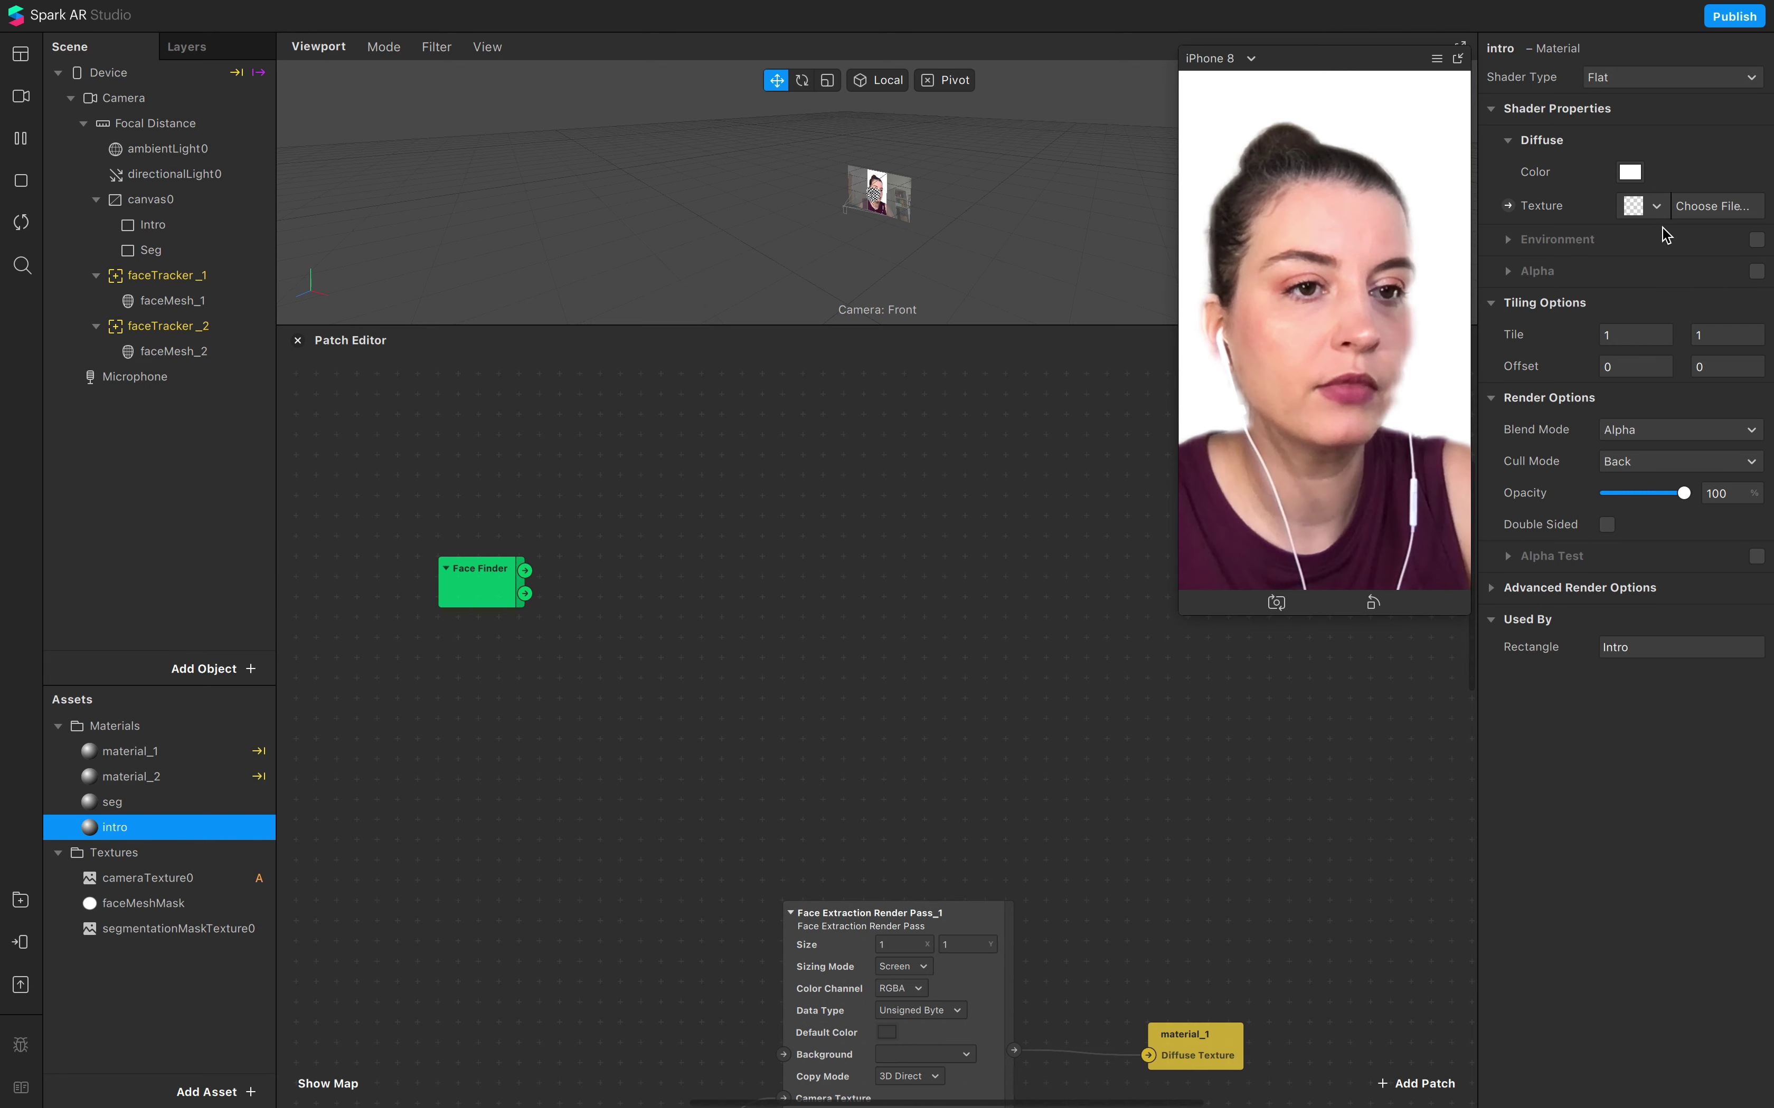
pyautogui.click(1655, 206)
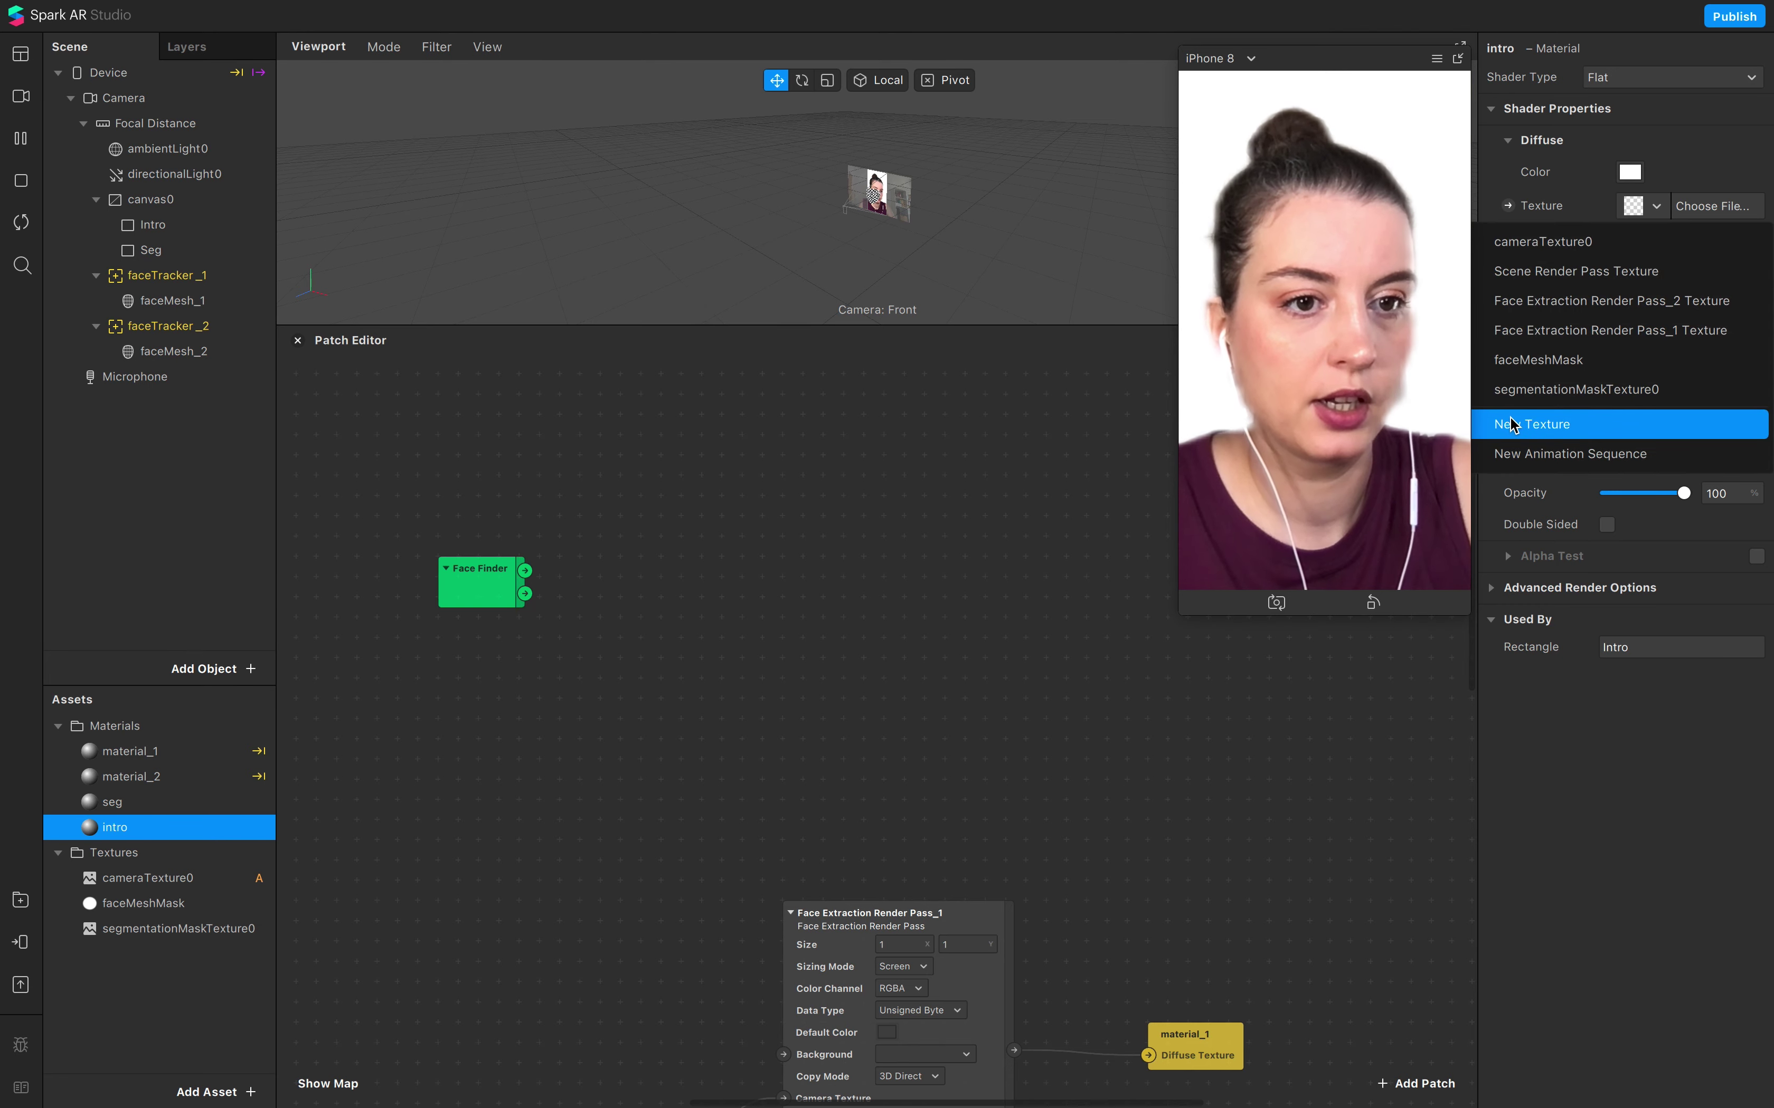
pyautogui.press('Return')
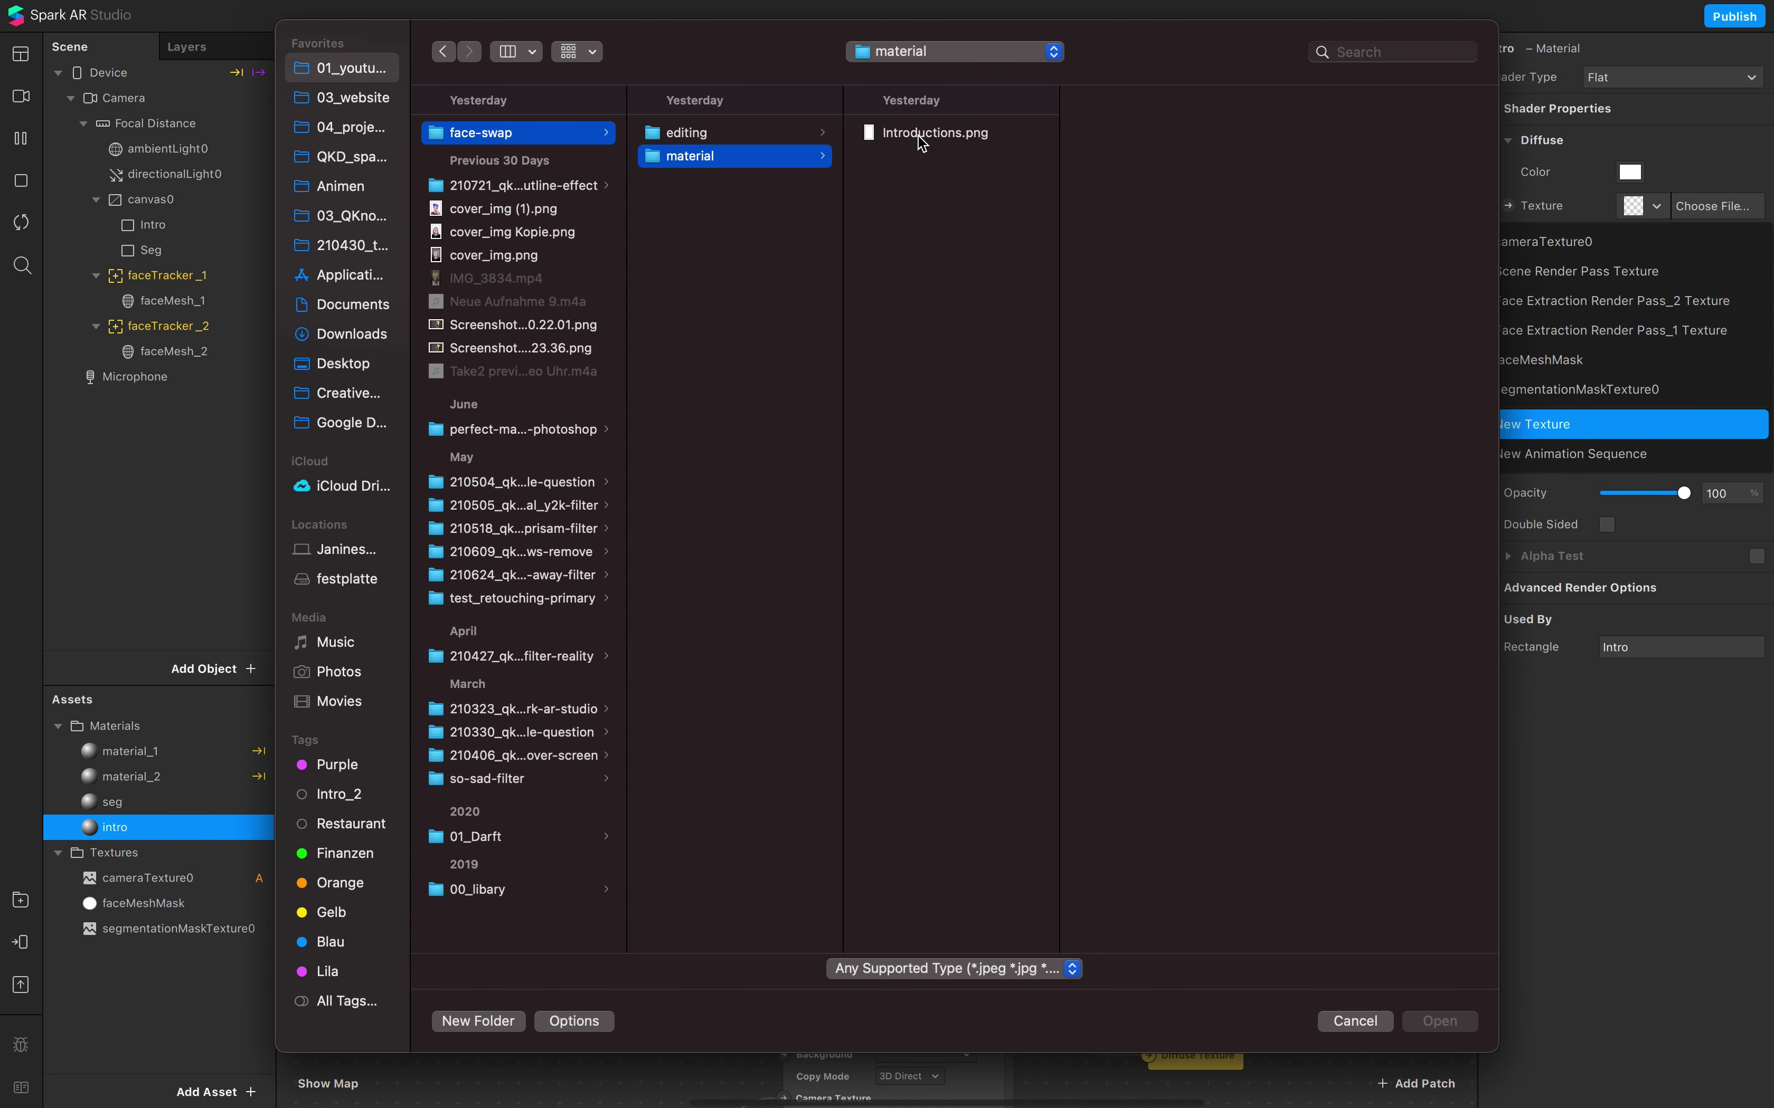
pyautogui.click(917, 136)
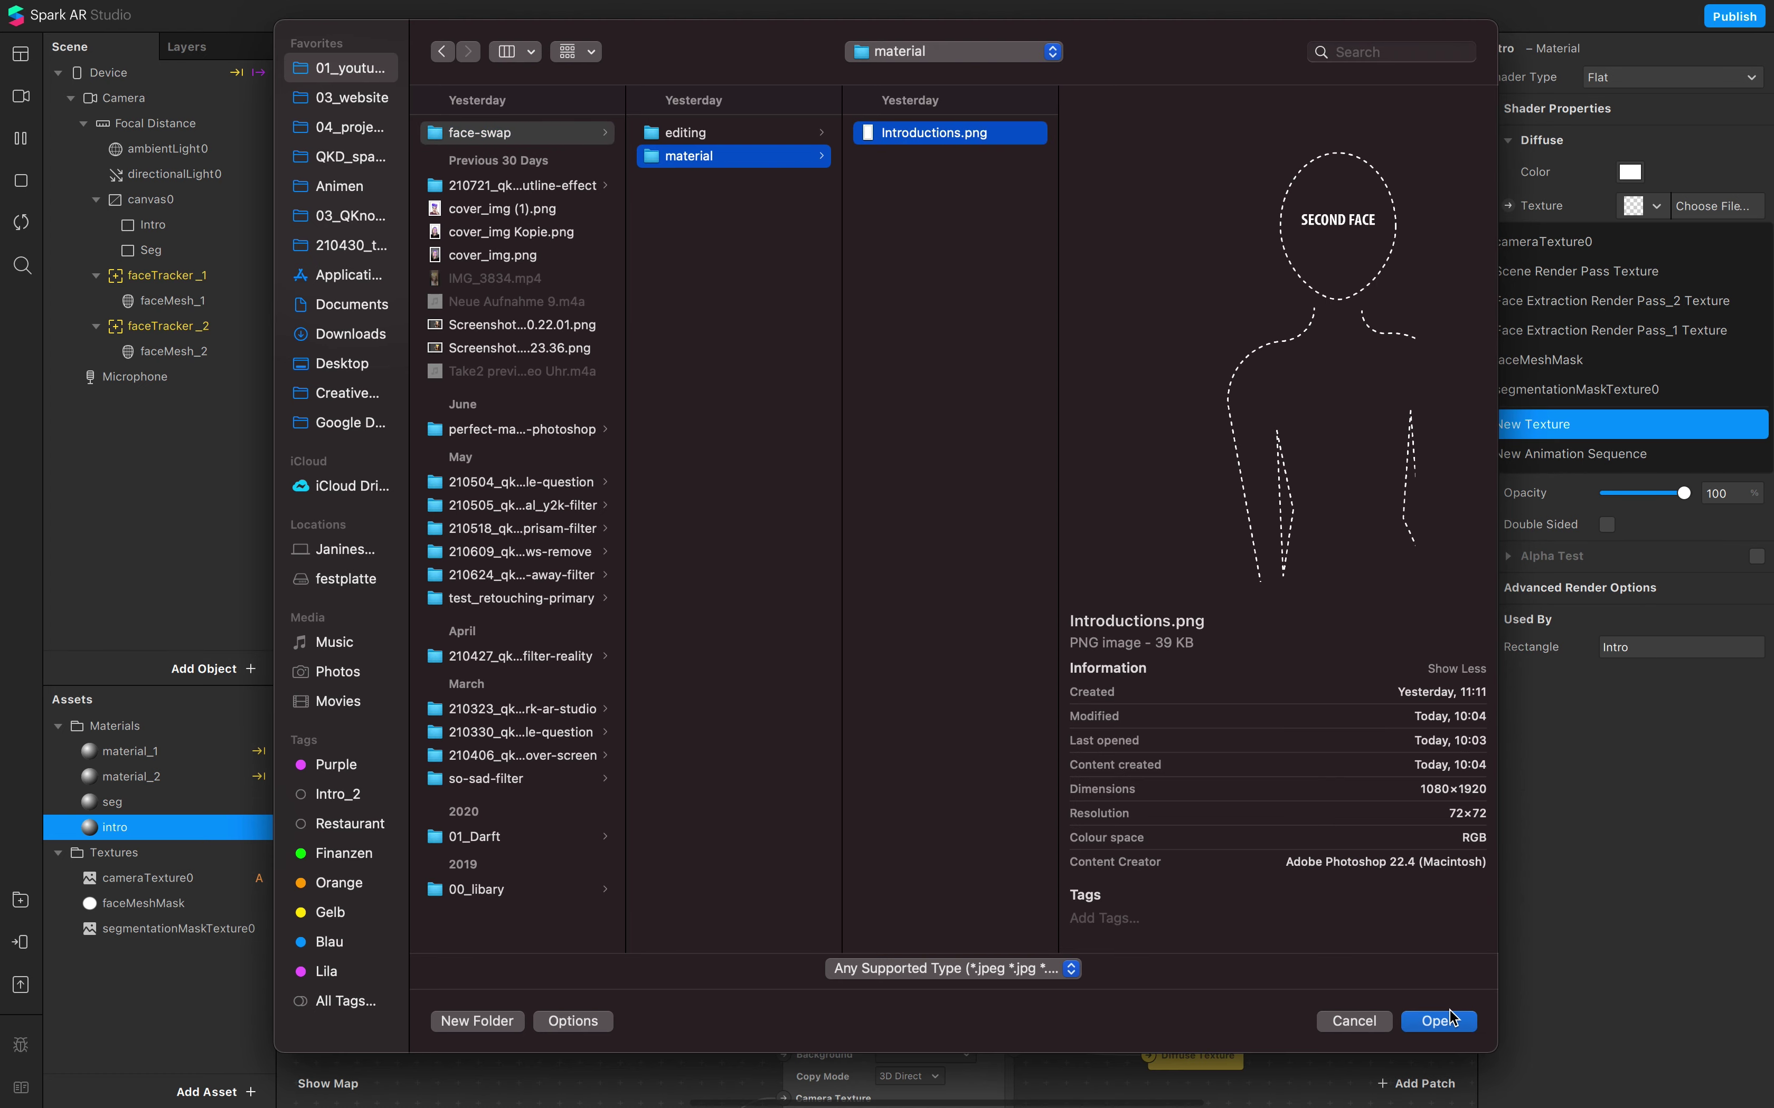
pyautogui.click(1446, 1023)
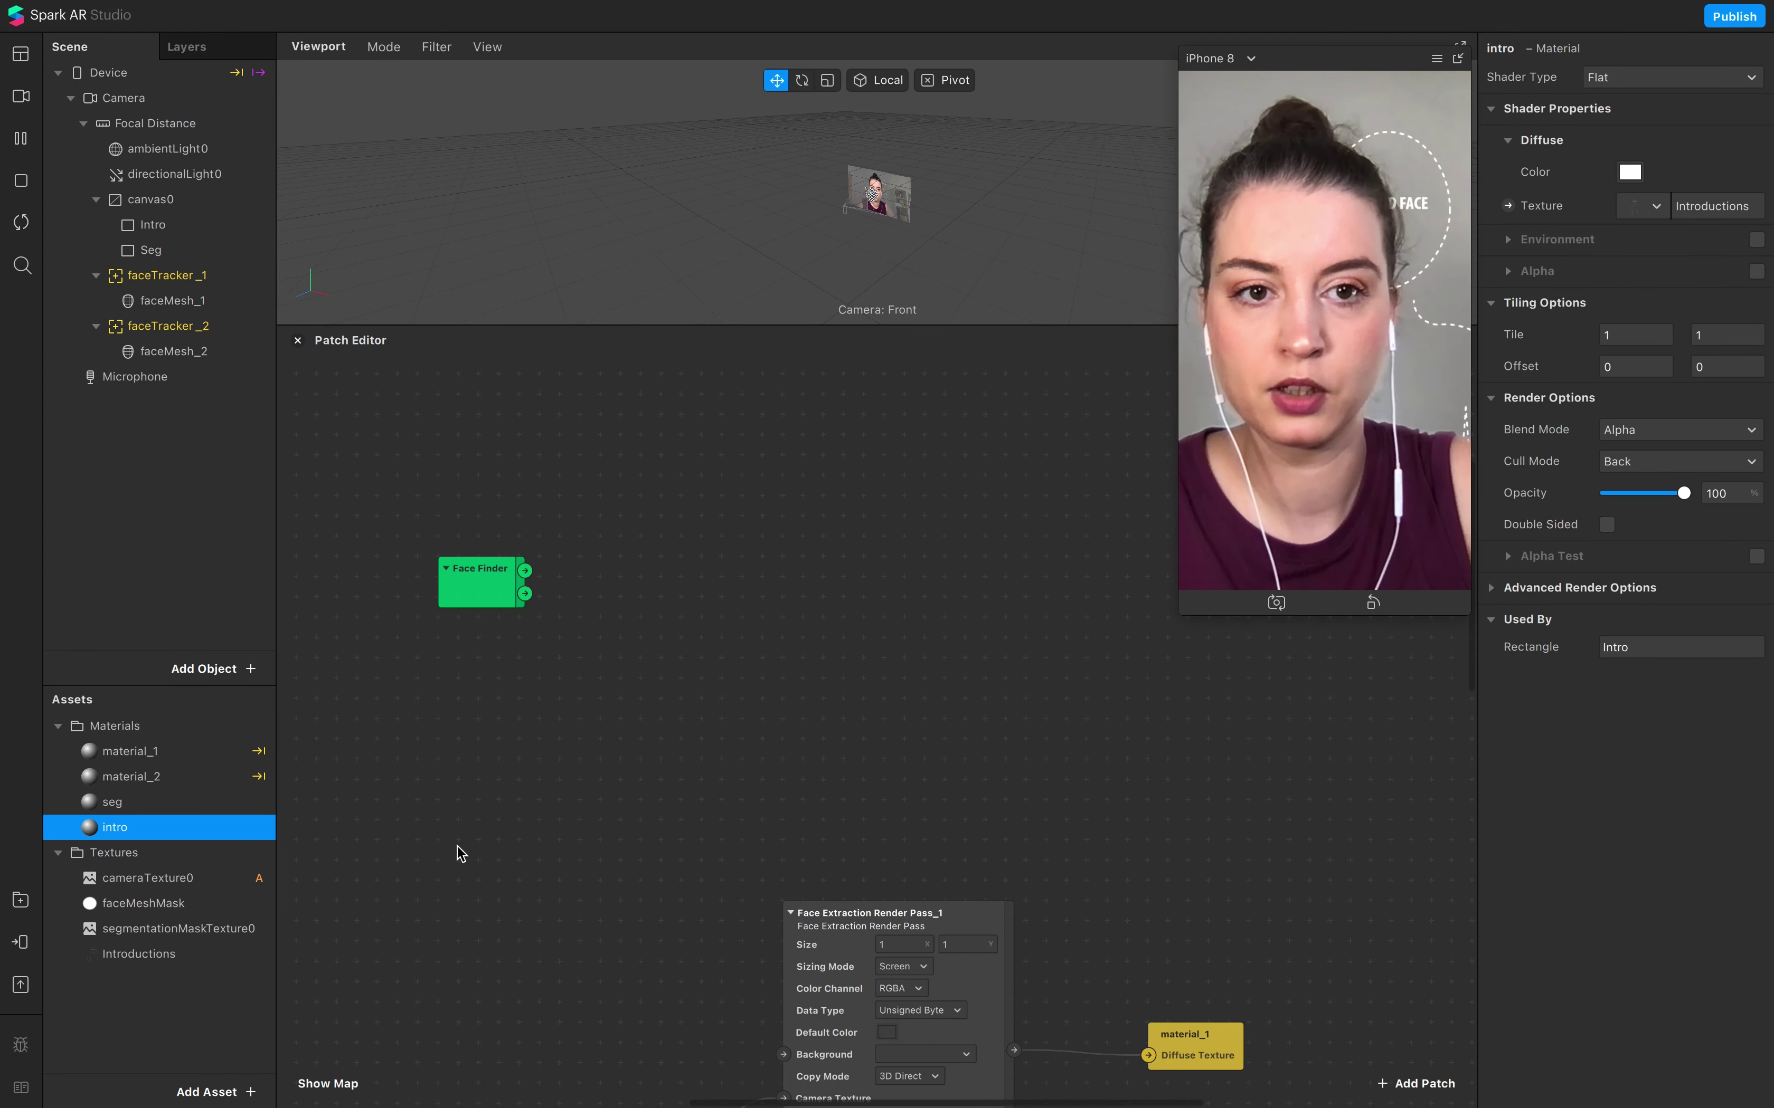
# Step: Tint the intro material strawberry pink
pyautogui.click(1630, 172)
pyautogui.click(491, 700)
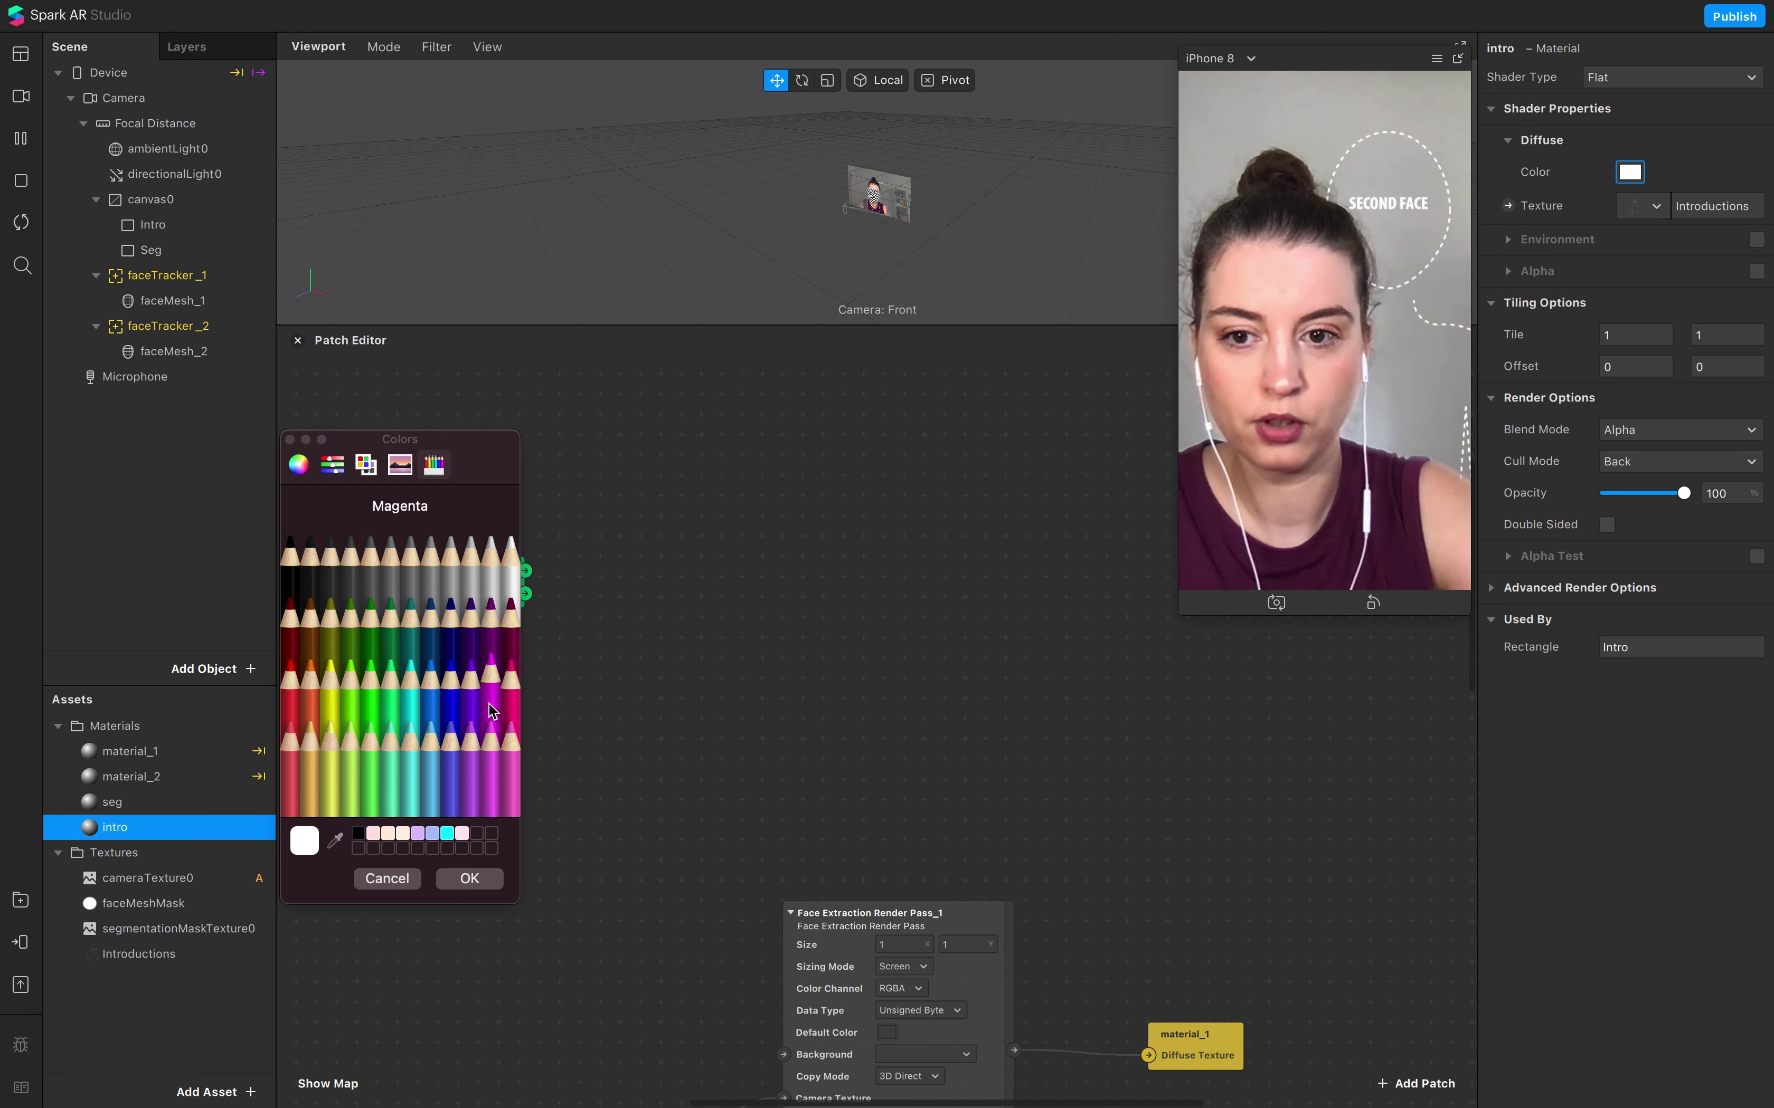
pyautogui.click(508, 682)
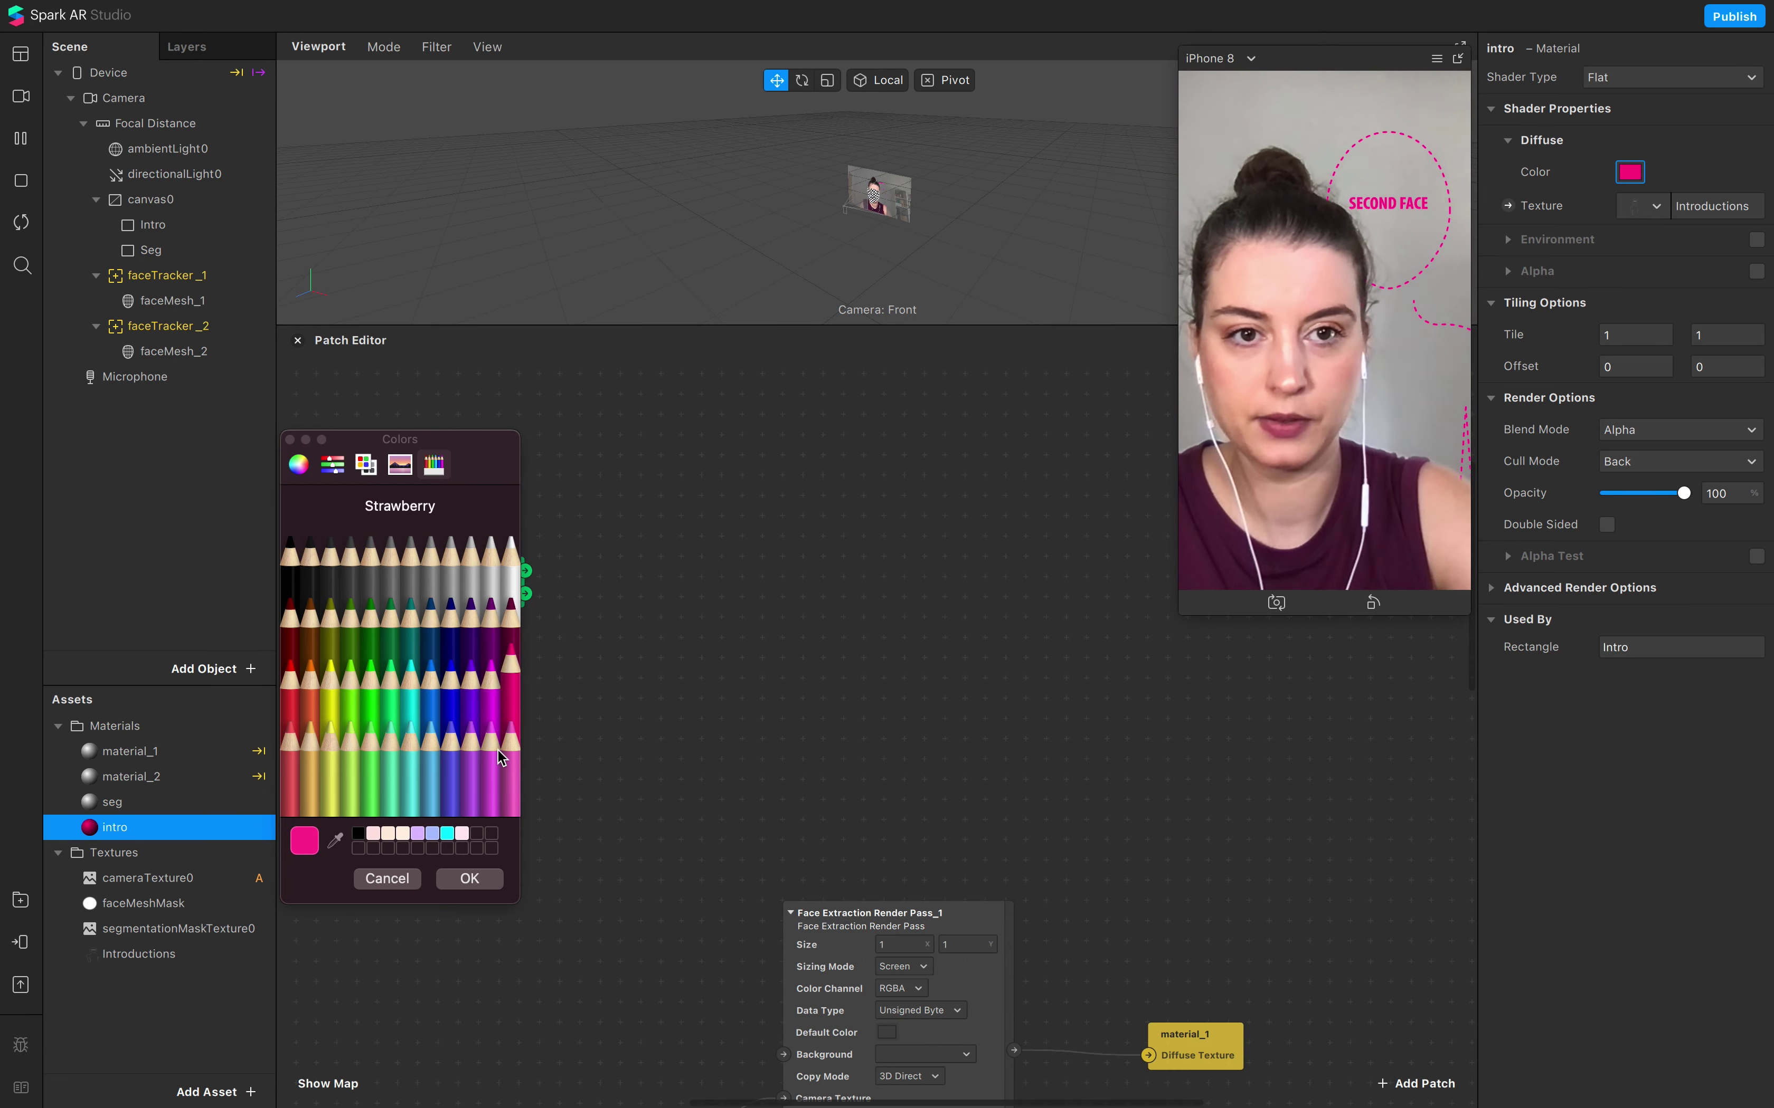
pyautogui.click(450, 885)
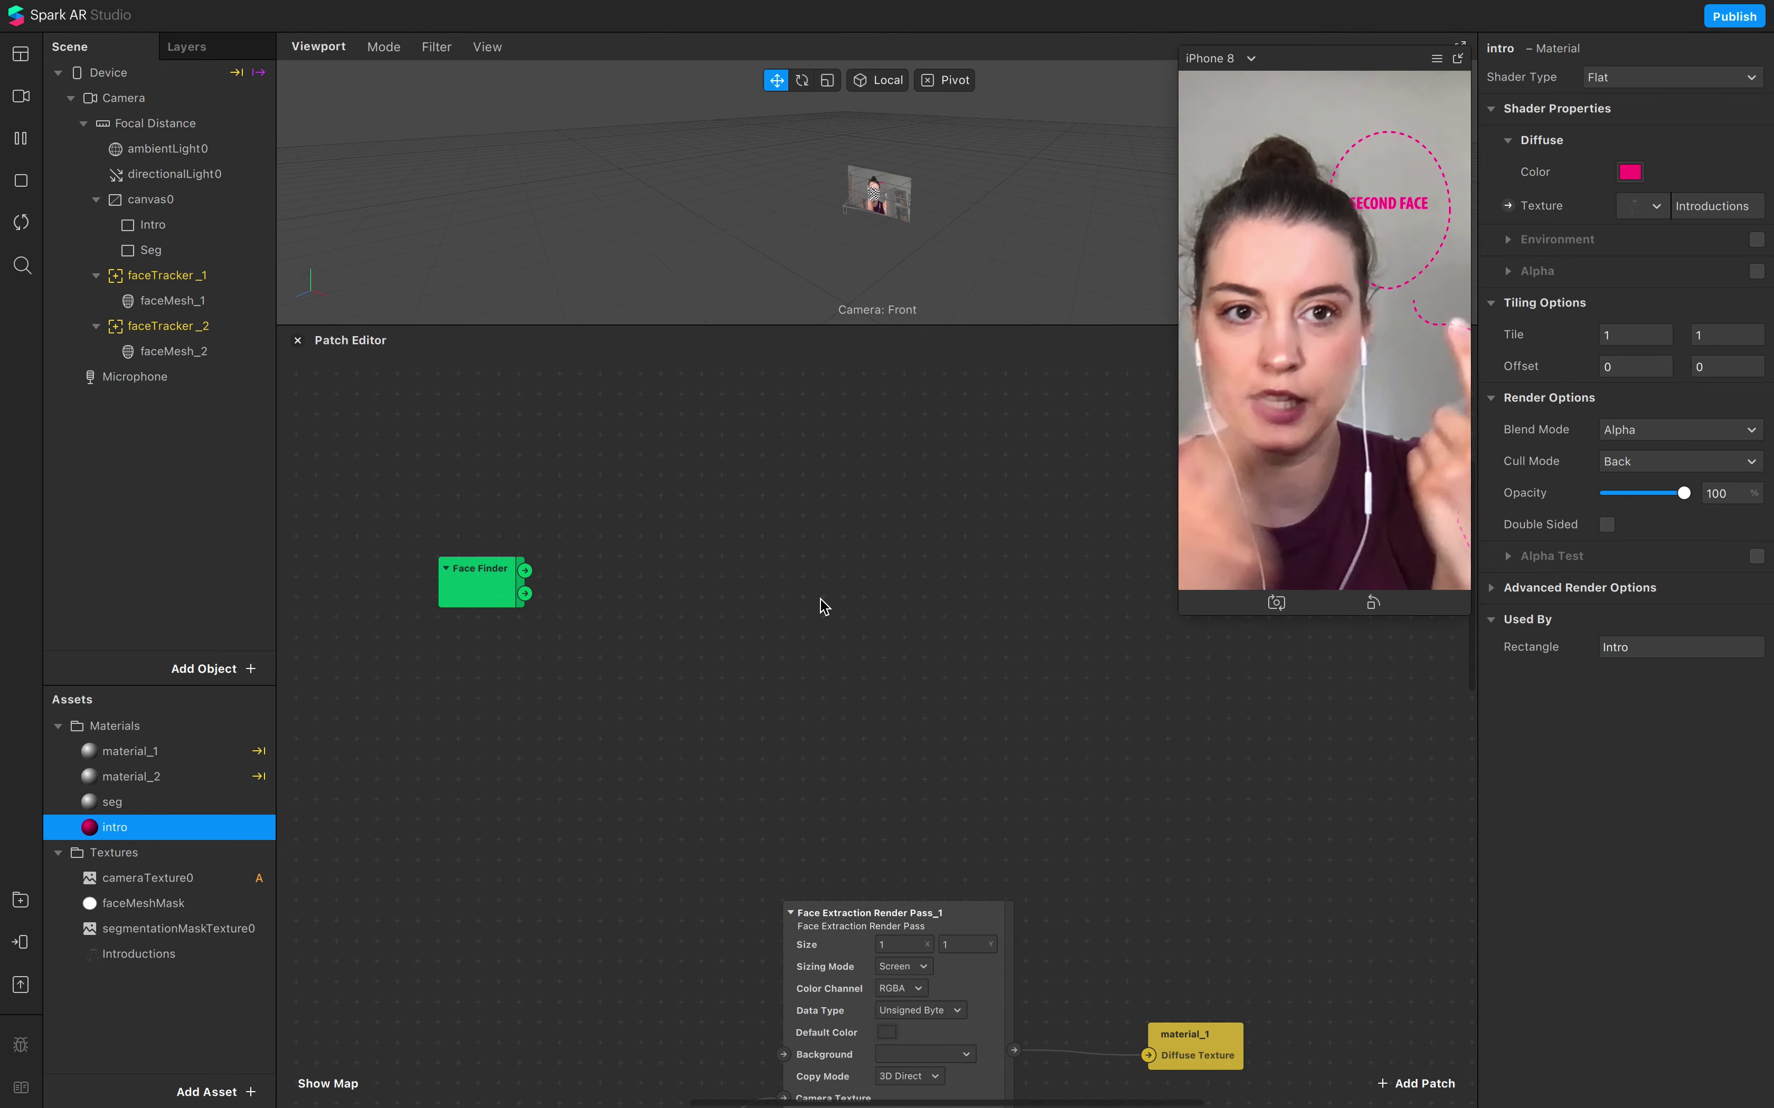
# Step: Switch the preview to the live FaceTime HD Camera and select canvas0
pyautogui.click(21, 96)
pyautogui.click(136, 296)
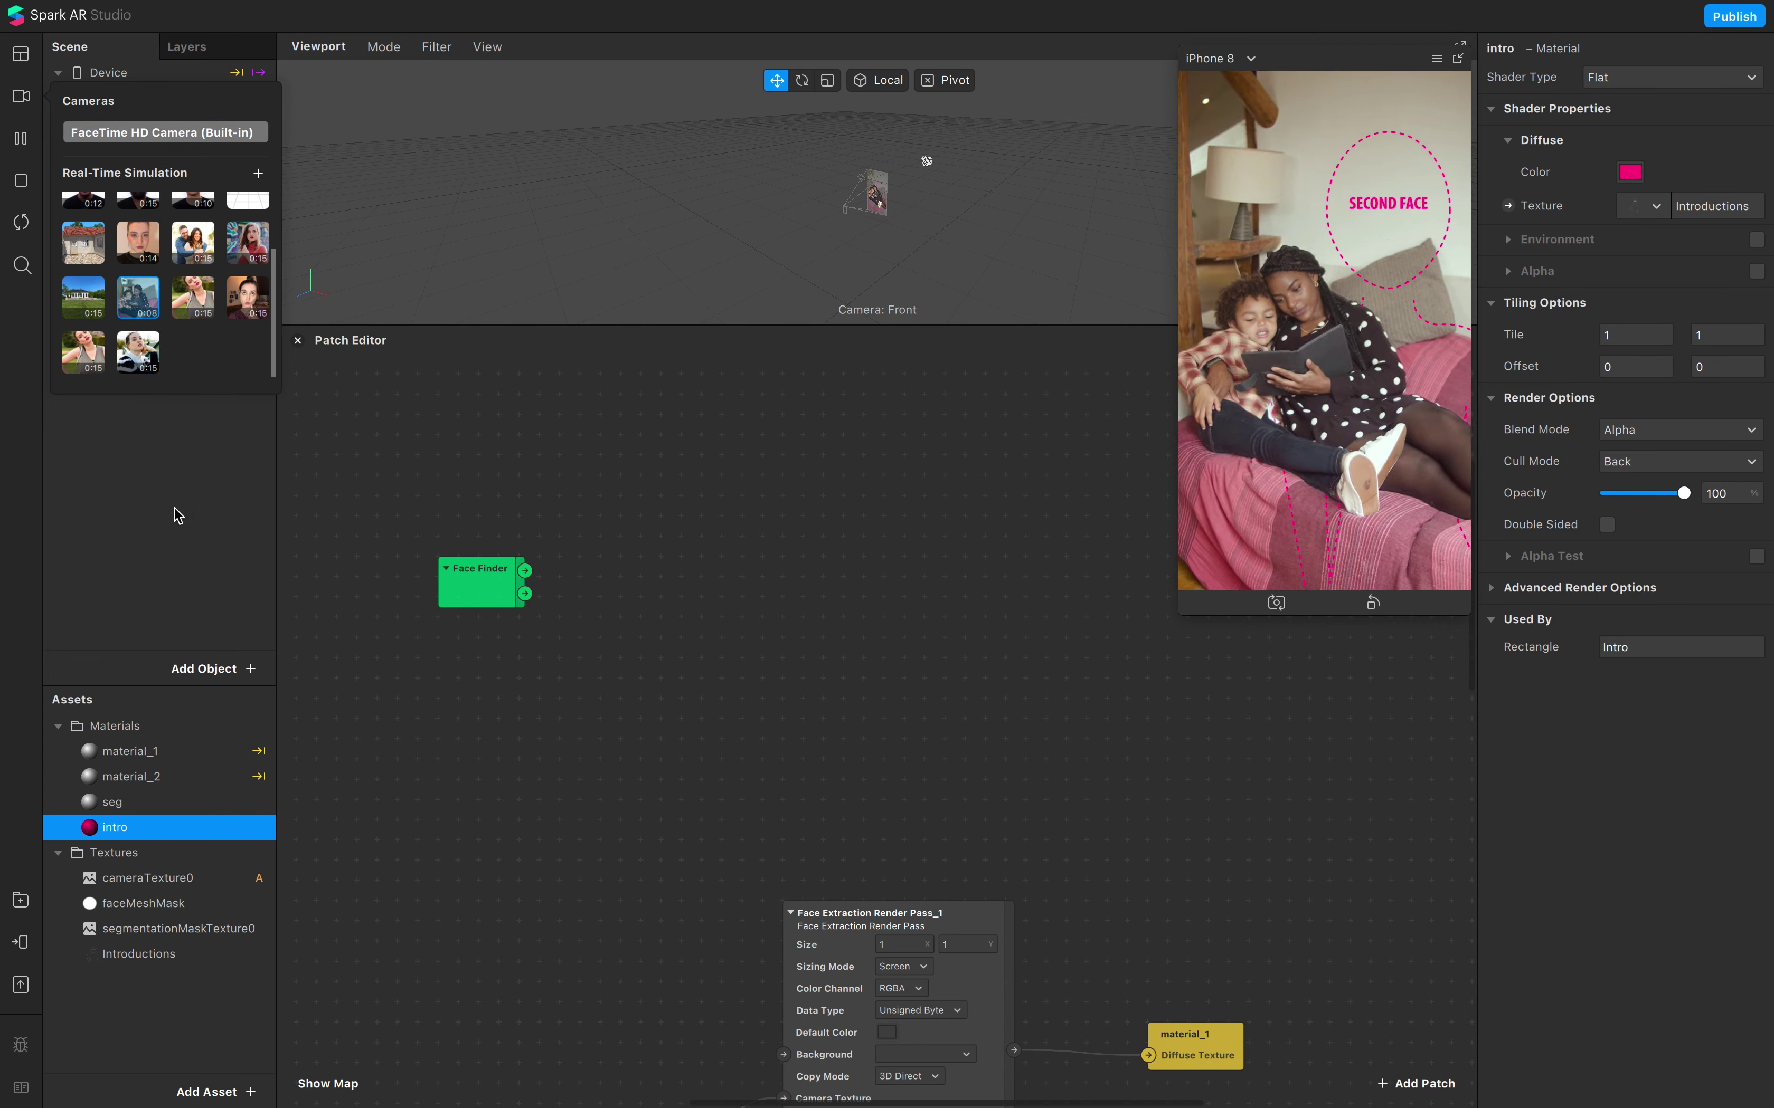
pyautogui.click(204, 509)
pyautogui.click(139, 172)
pyautogui.click(22, 96)
pyautogui.click(165, 132)
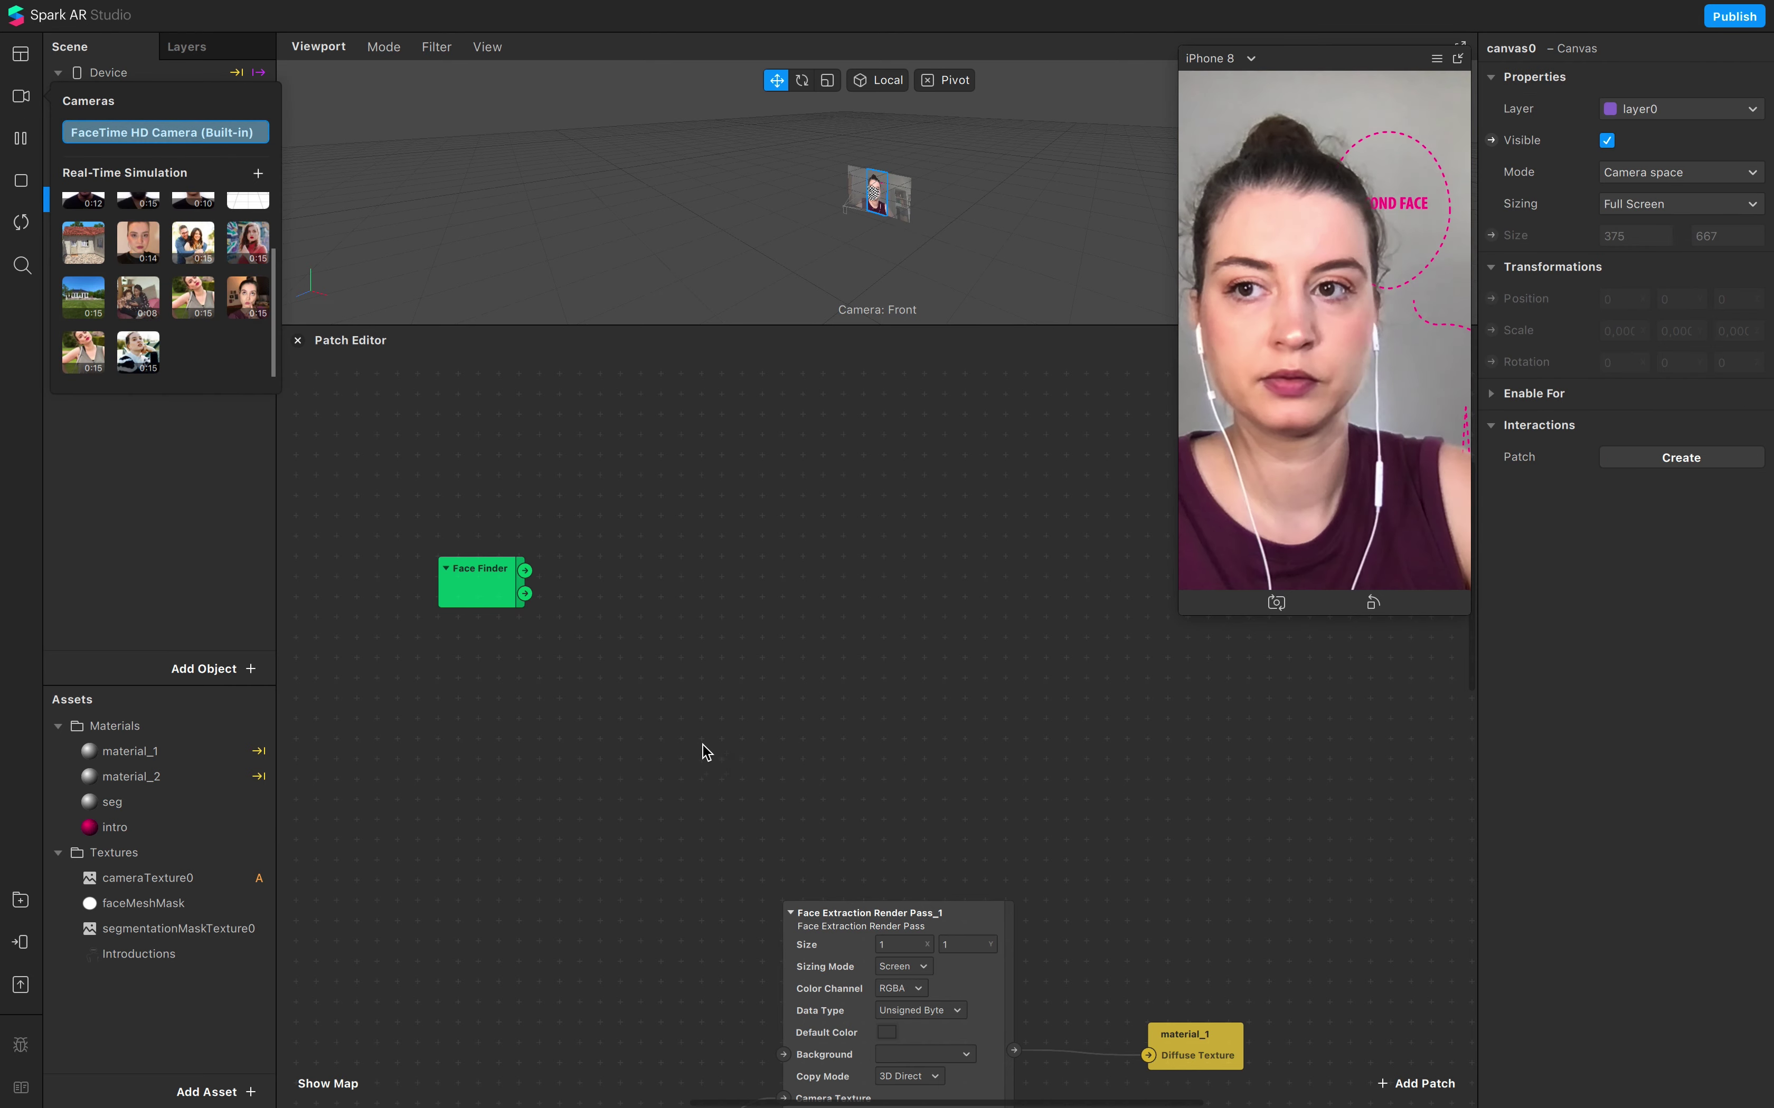
# Step: Feed Face Finder's Count into an Equals Exactly patch with Second Number 2
pyautogui.click(634, 702)
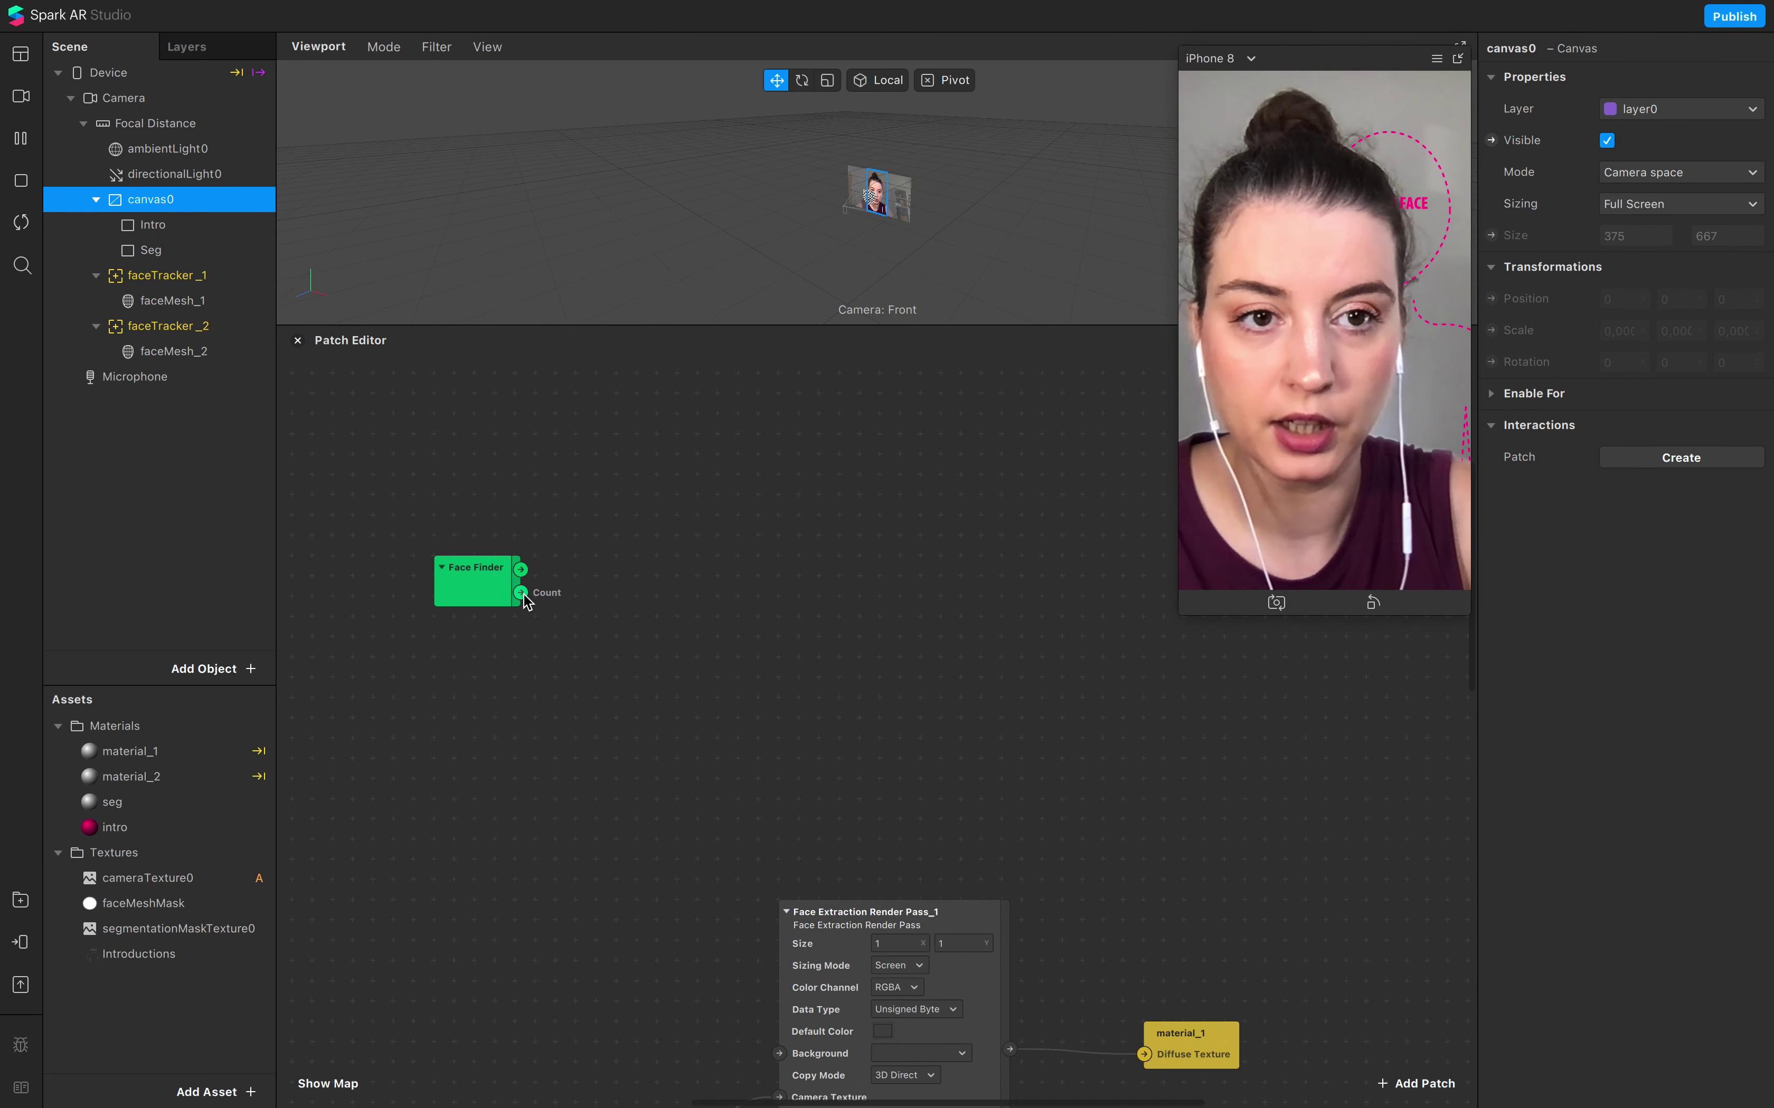
pyautogui.moveTo(524, 593); pyautogui.dragTo(598, 640)
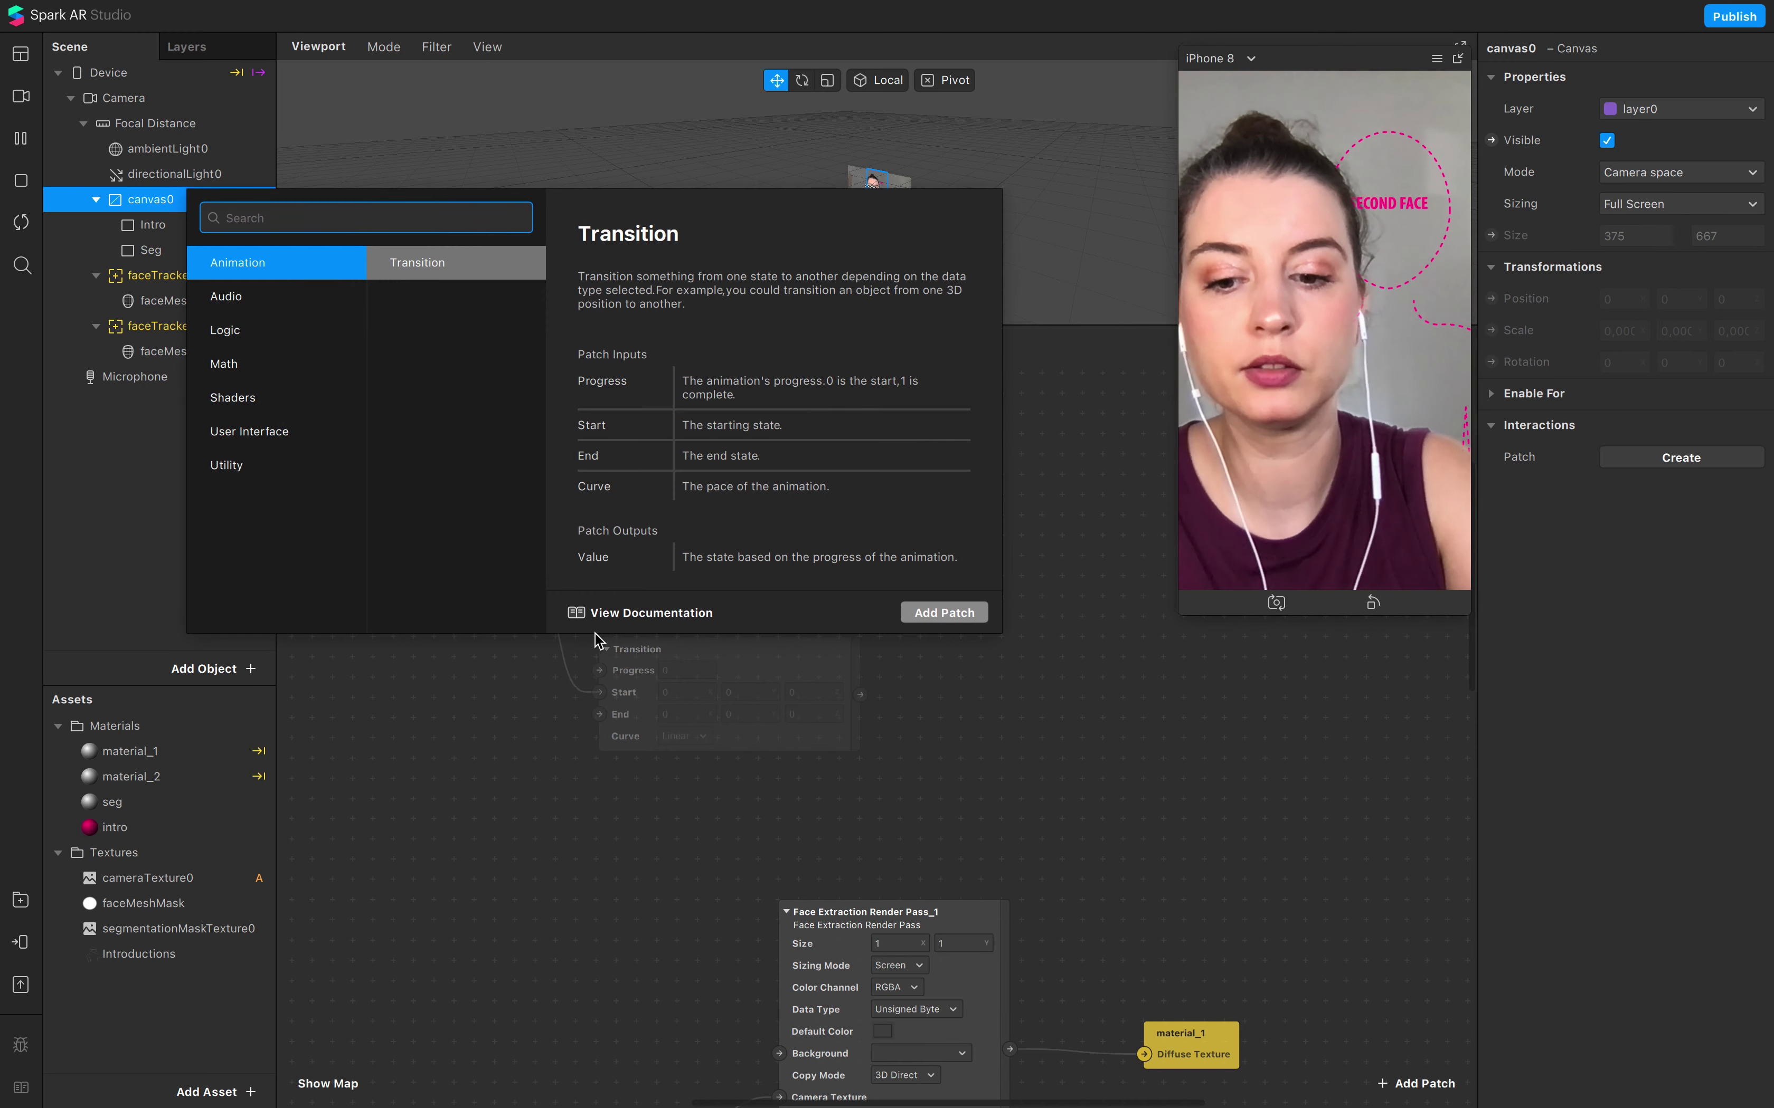
pyautogui.write('eq')
pyautogui.press('Down')
pyautogui.press('Down')
pyautogui.press('Return')
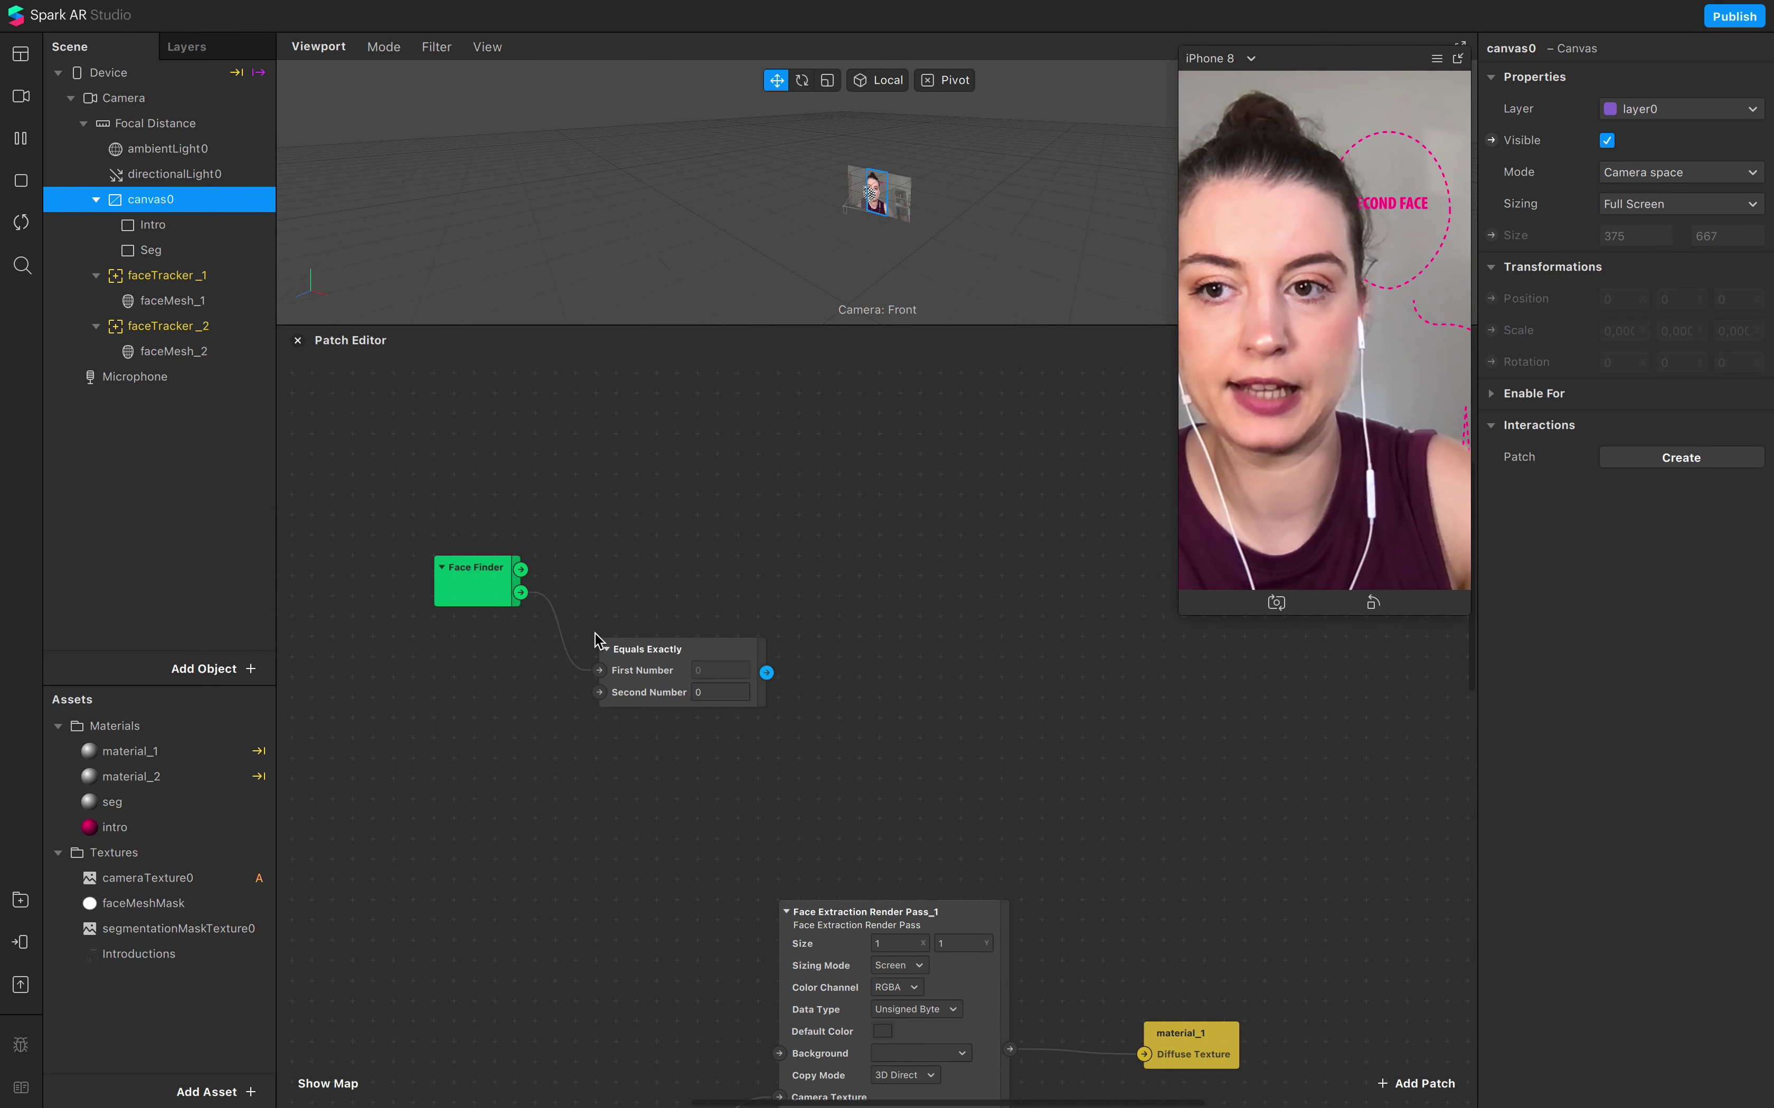
pyautogui.click(712, 694)
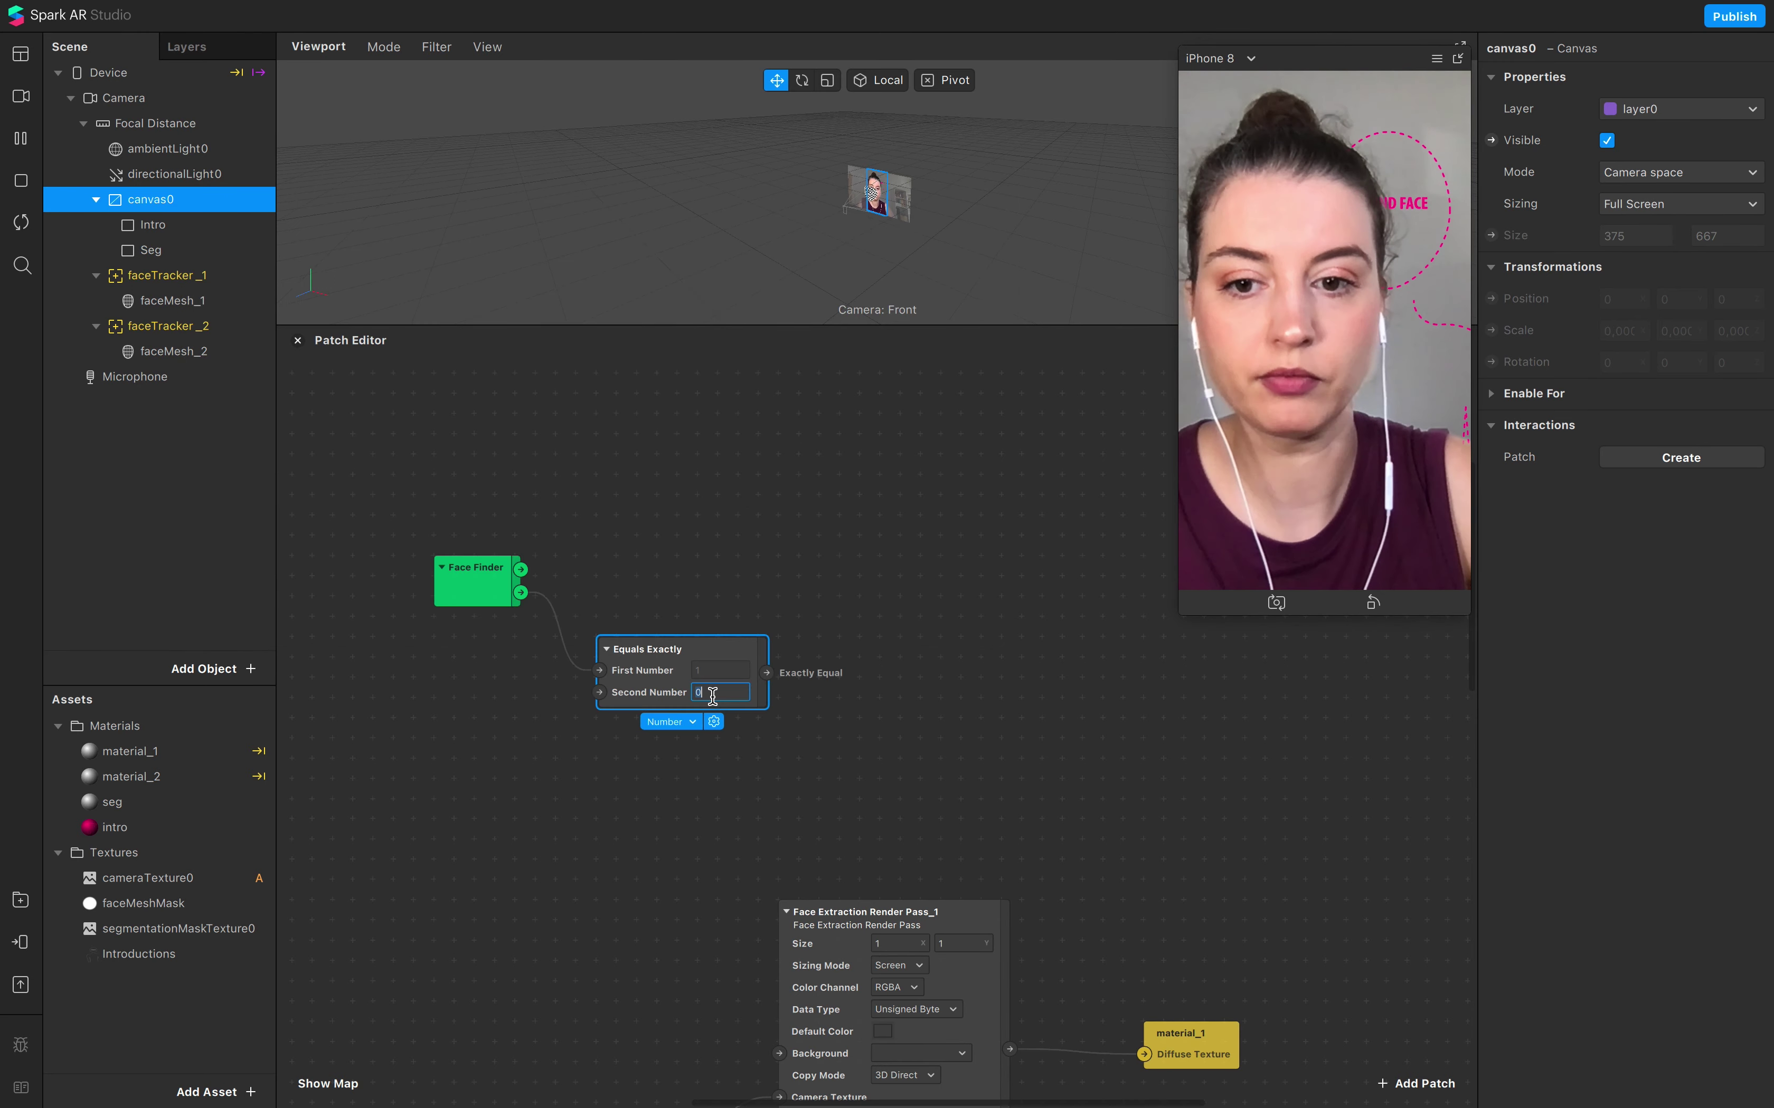
pyautogui.click(826, 720)
# Step: Add a Pulse patch after Equals Exactly and a canvas0 Visible patch to its right
pyautogui.moveTo(768, 673); pyautogui.dragTo(863, 679)
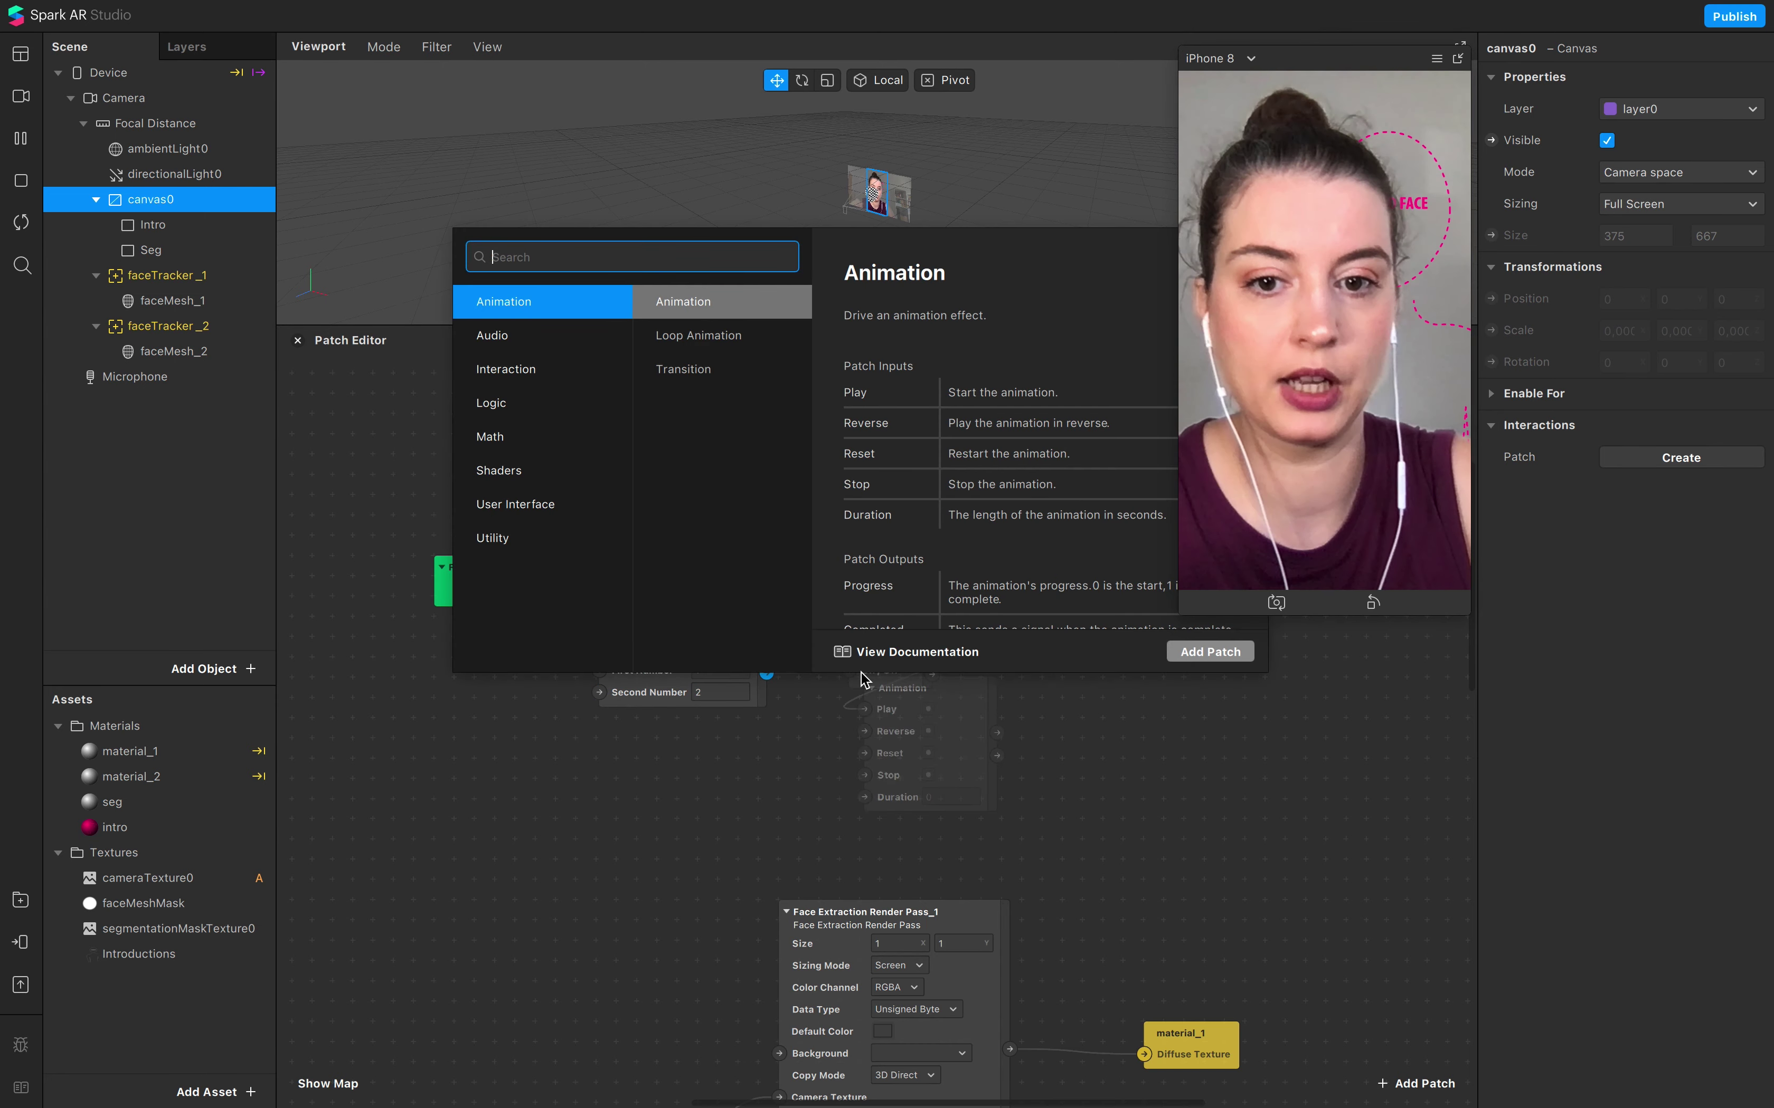
pyautogui.write('puls')
pyautogui.press('Return')
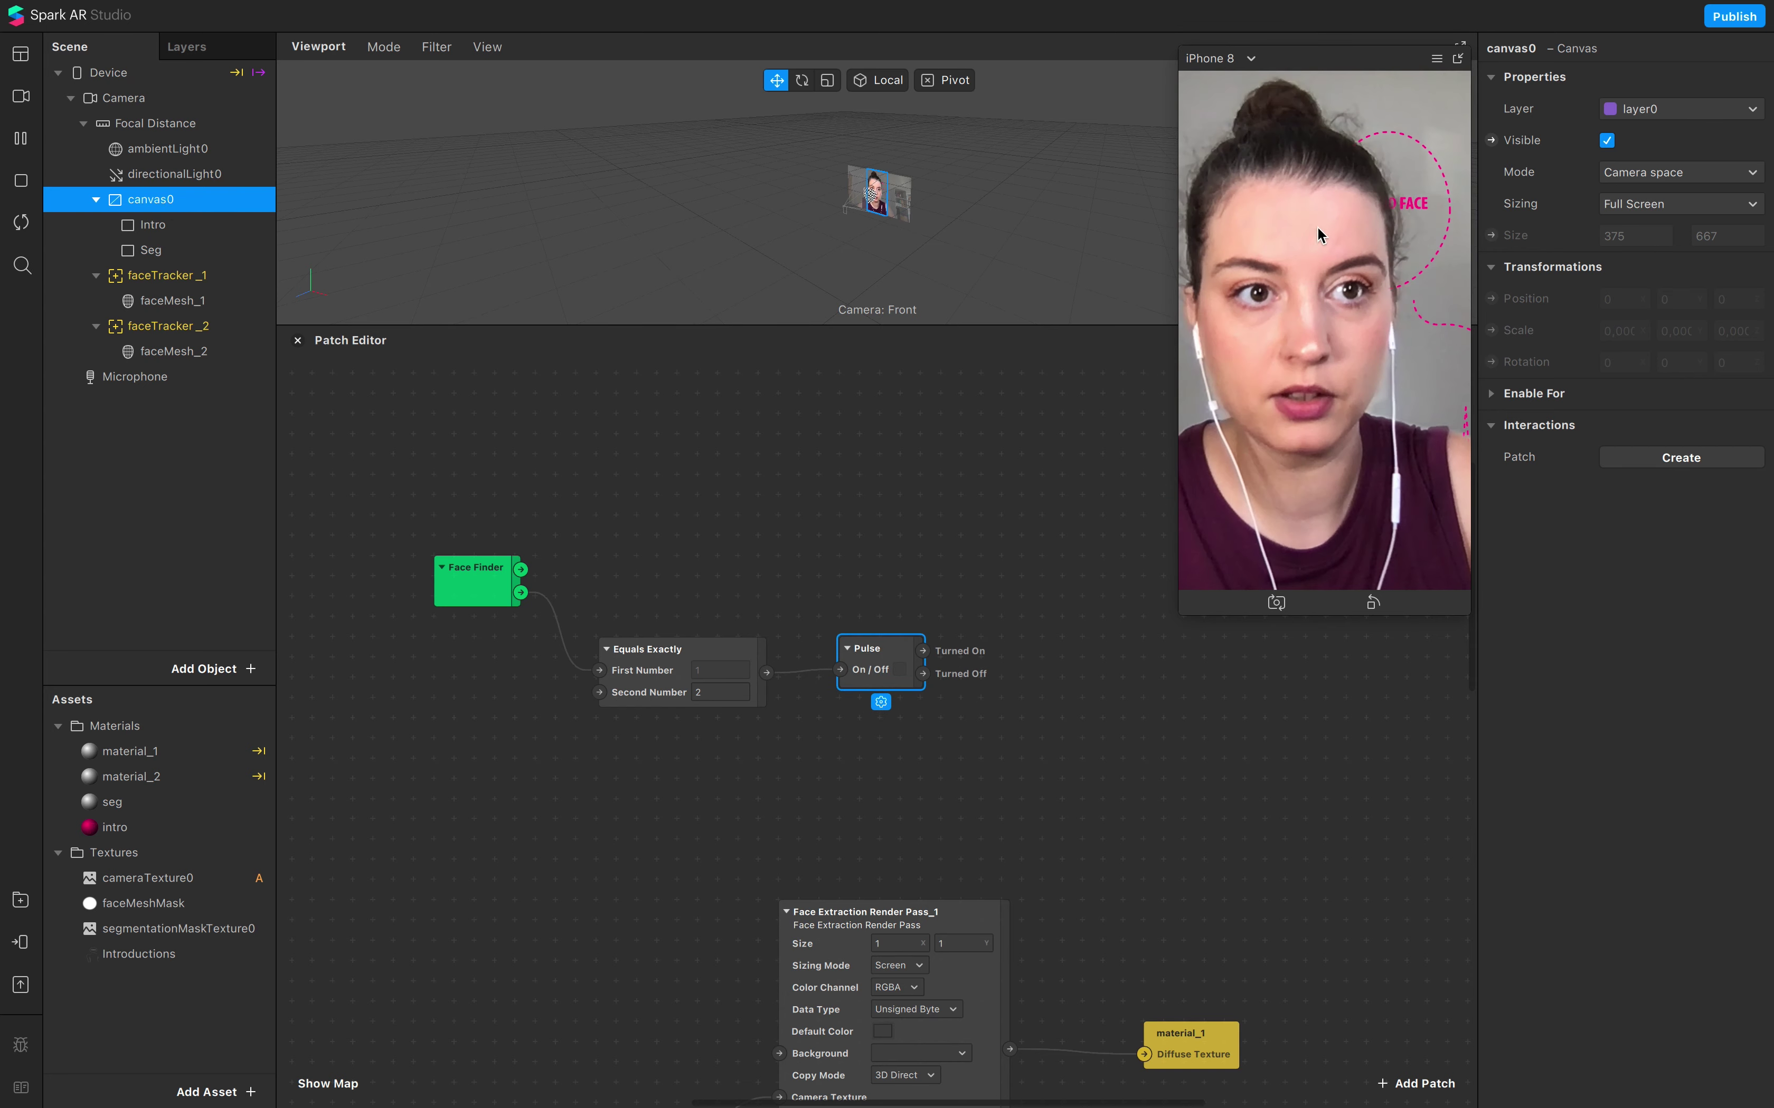
pyautogui.click(1491, 141)
pyautogui.moveTo(912, 747); pyautogui.dragTo(1176, 689)
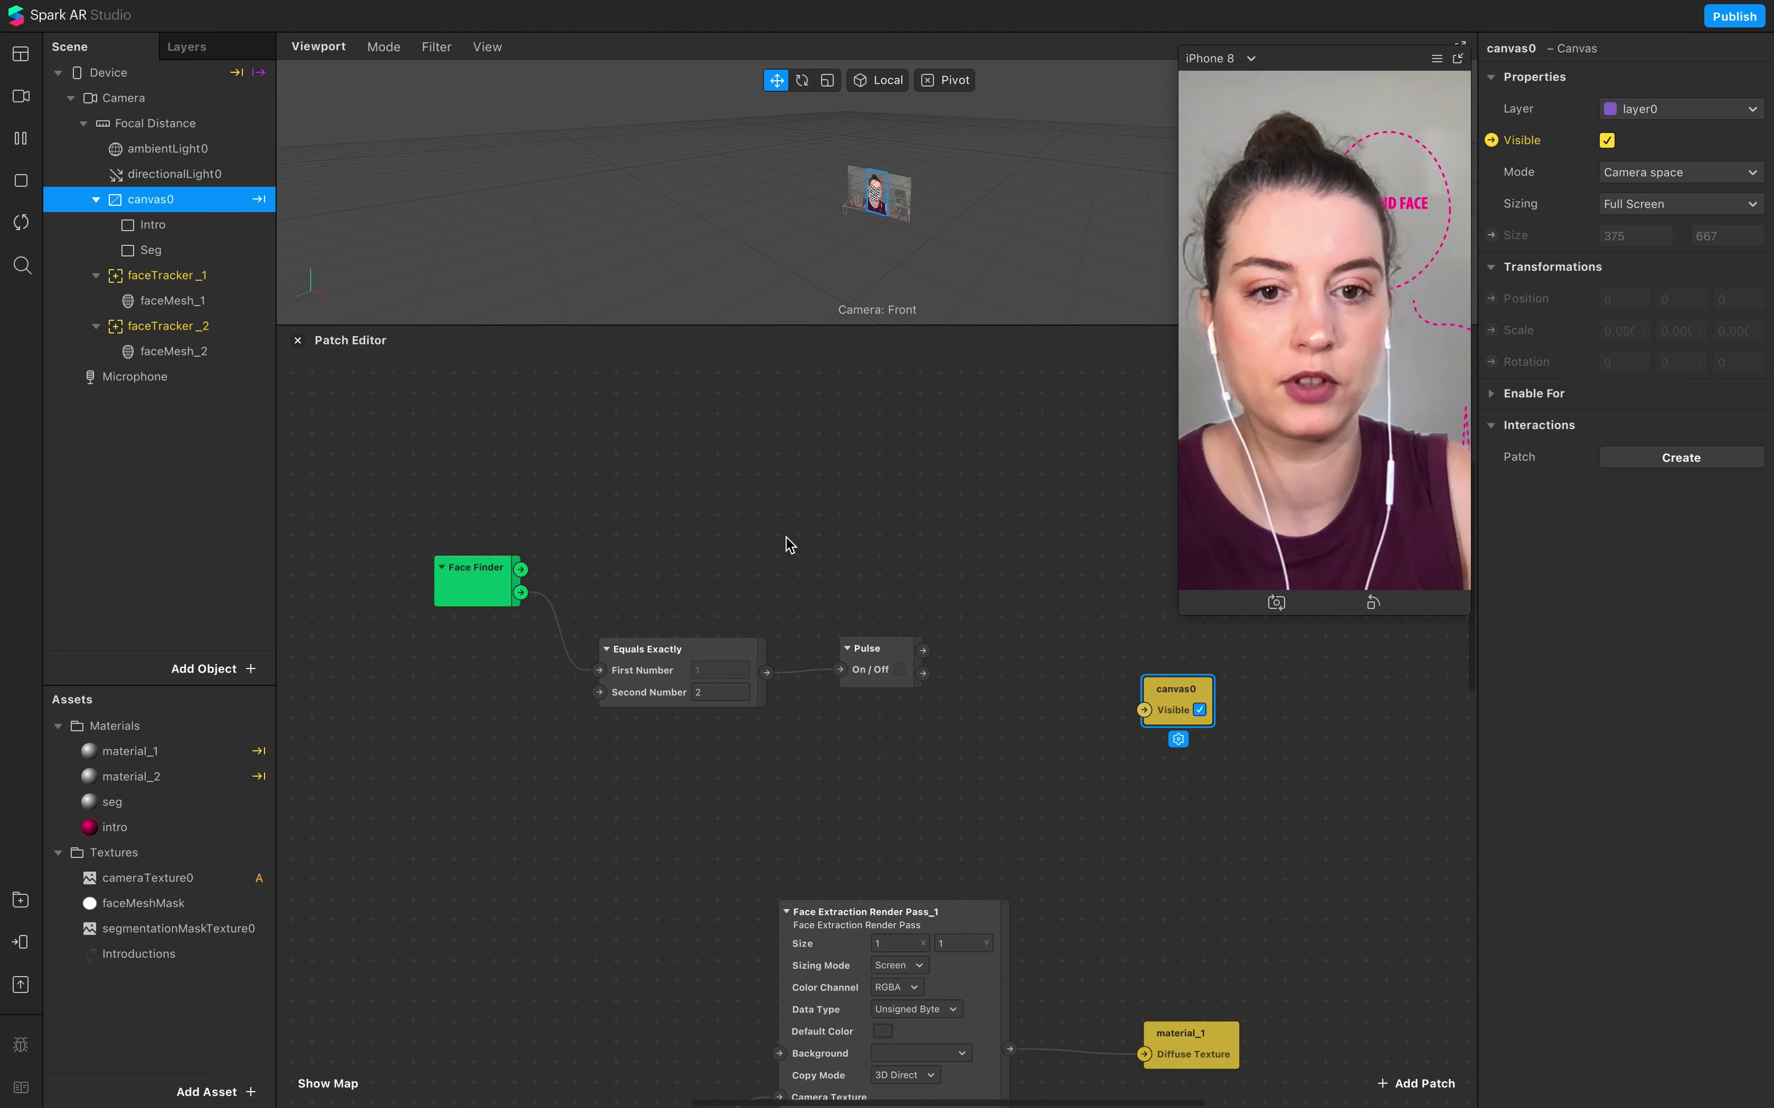
pyautogui.moveTo(1175, 703); pyautogui.dragTo(1202, 693)
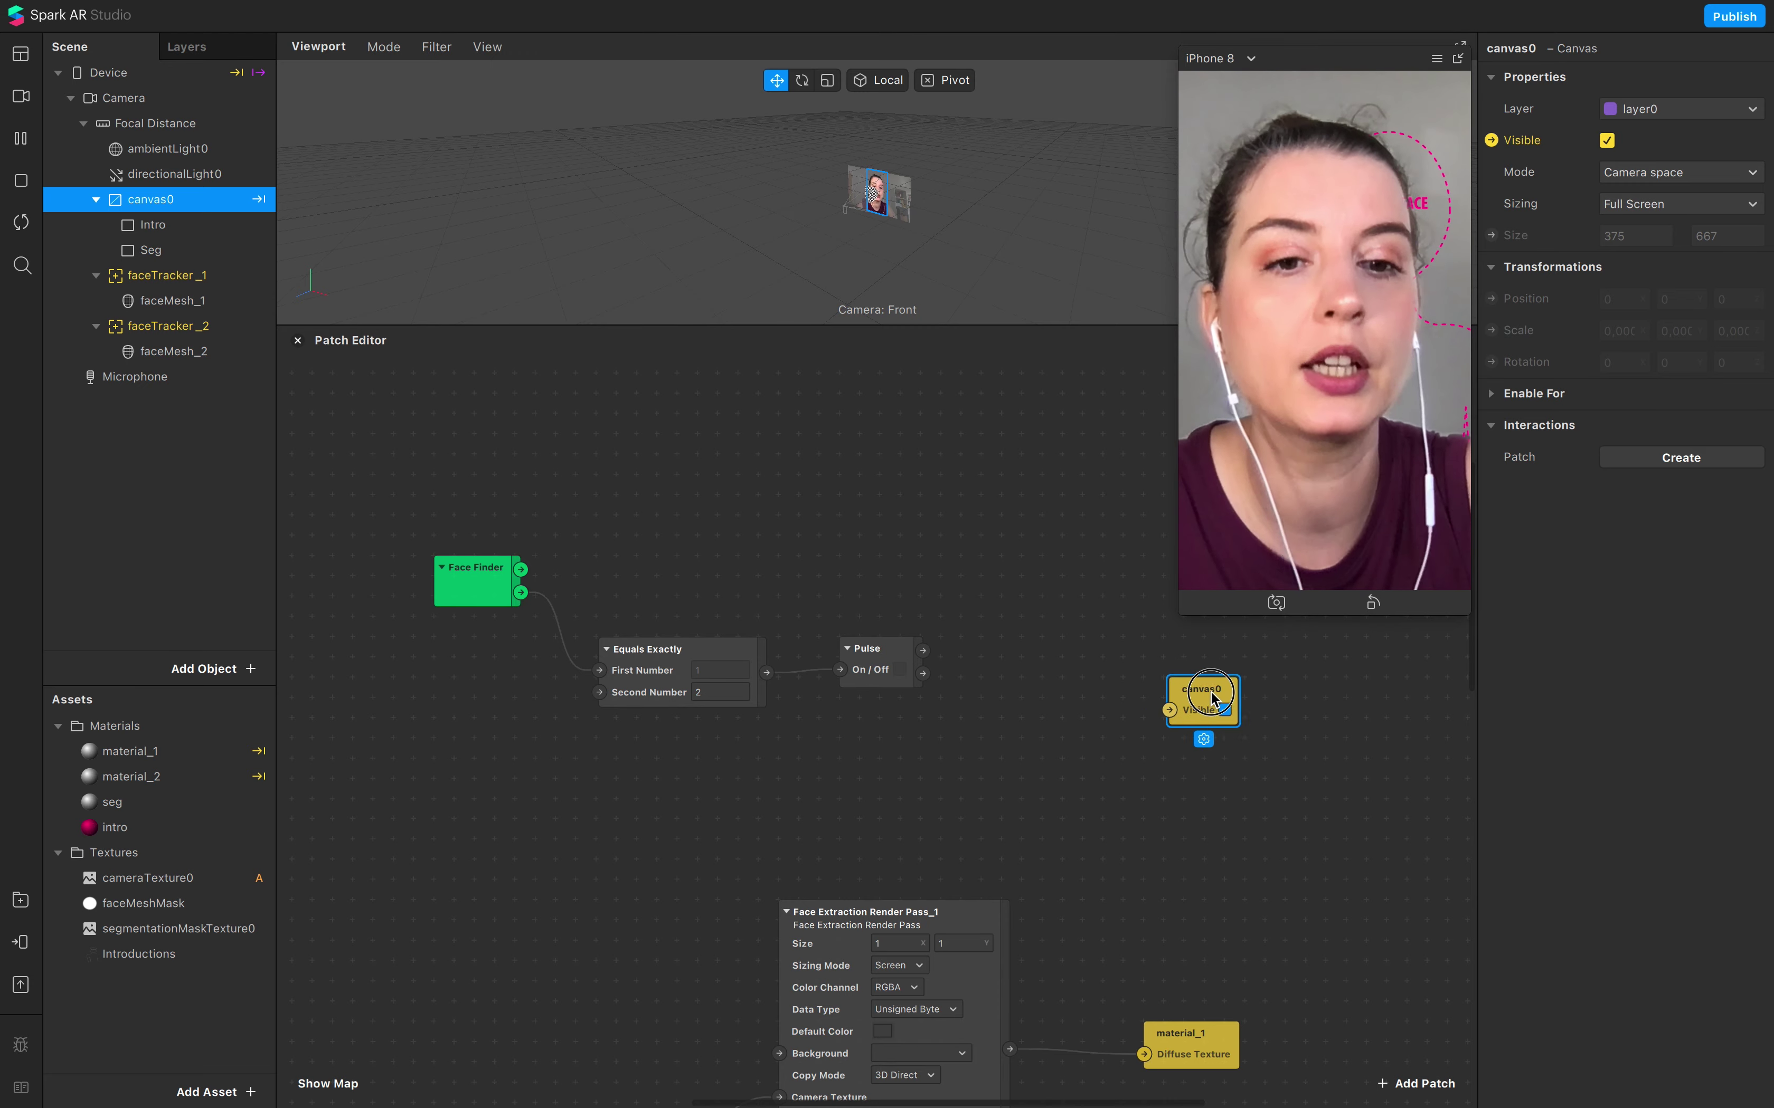
pyautogui.click(1025, 683)
# Step: Add a Switch beside Pulse, wiring Pulse's Turned Off to its Turn On
pyautogui.rightClick(1025, 683)
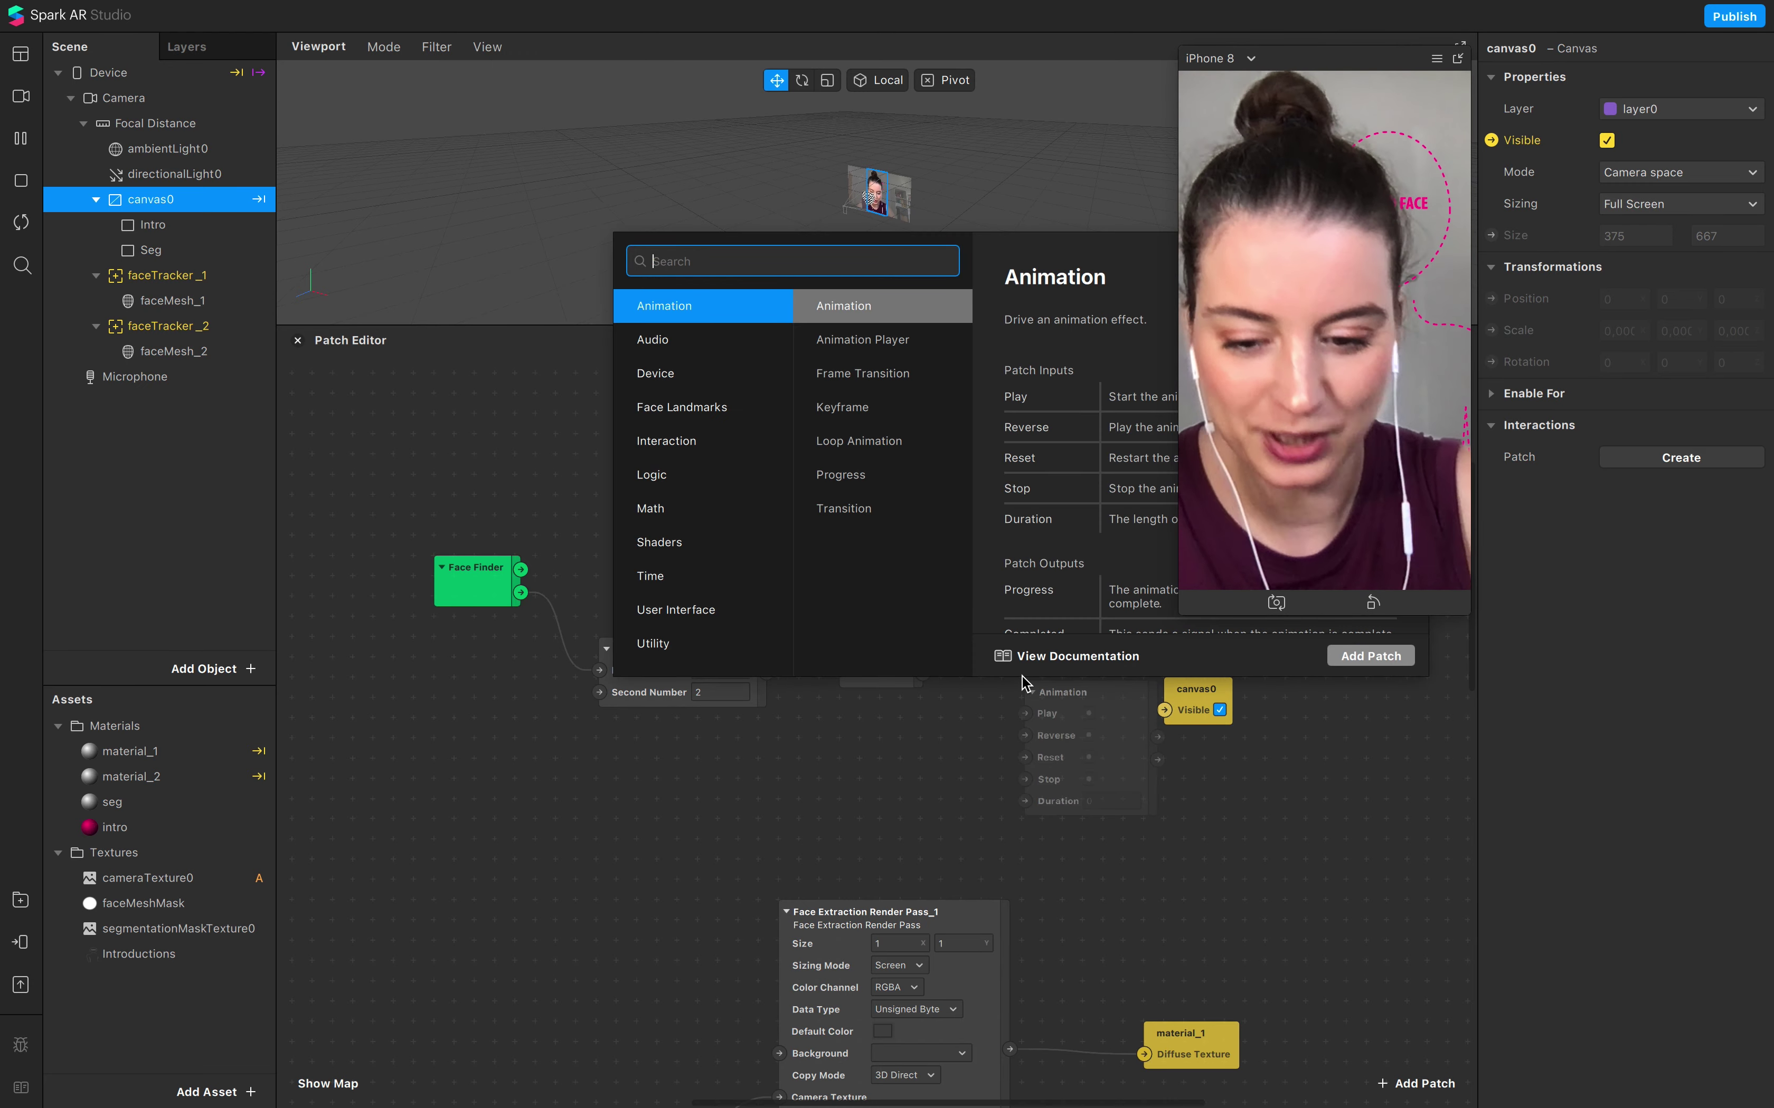
pyautogui.write('switch')
pyautogui.press('Return')
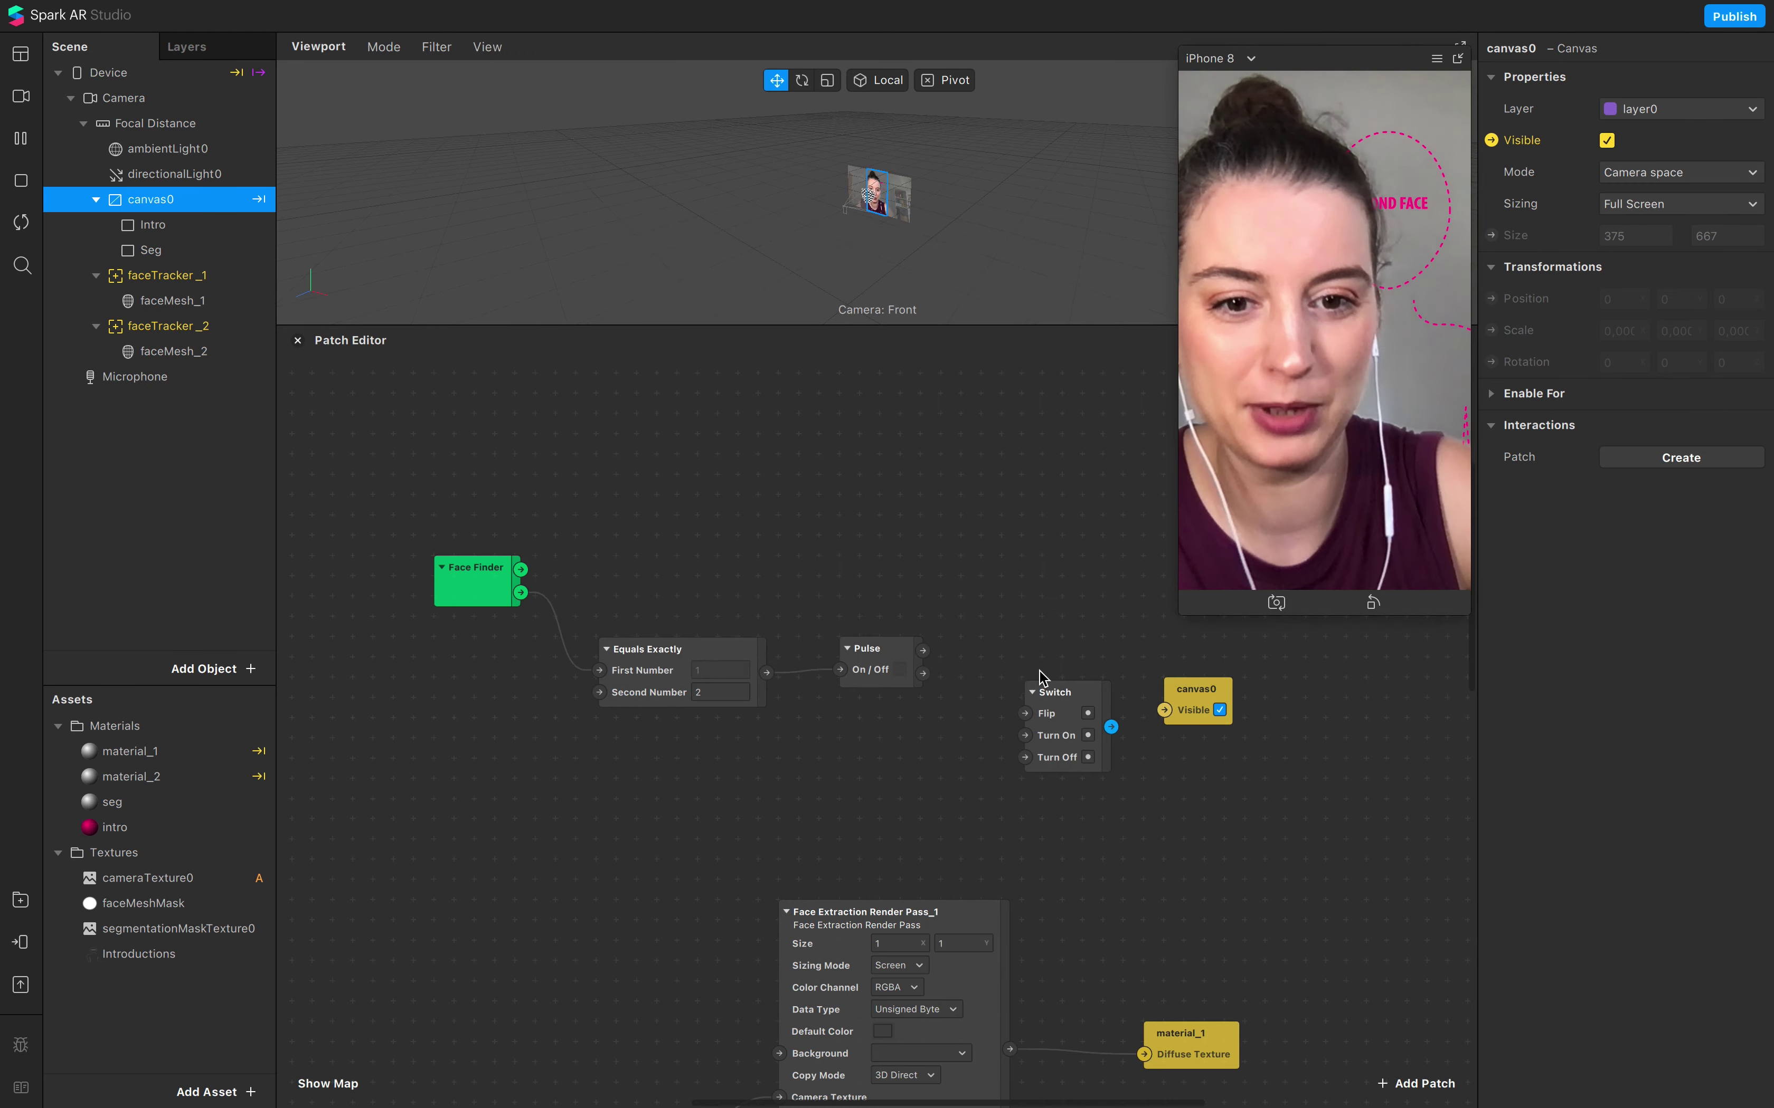
pyautogui.moveTo(1033, 687); pyautogui.dragTo(1031, 642)
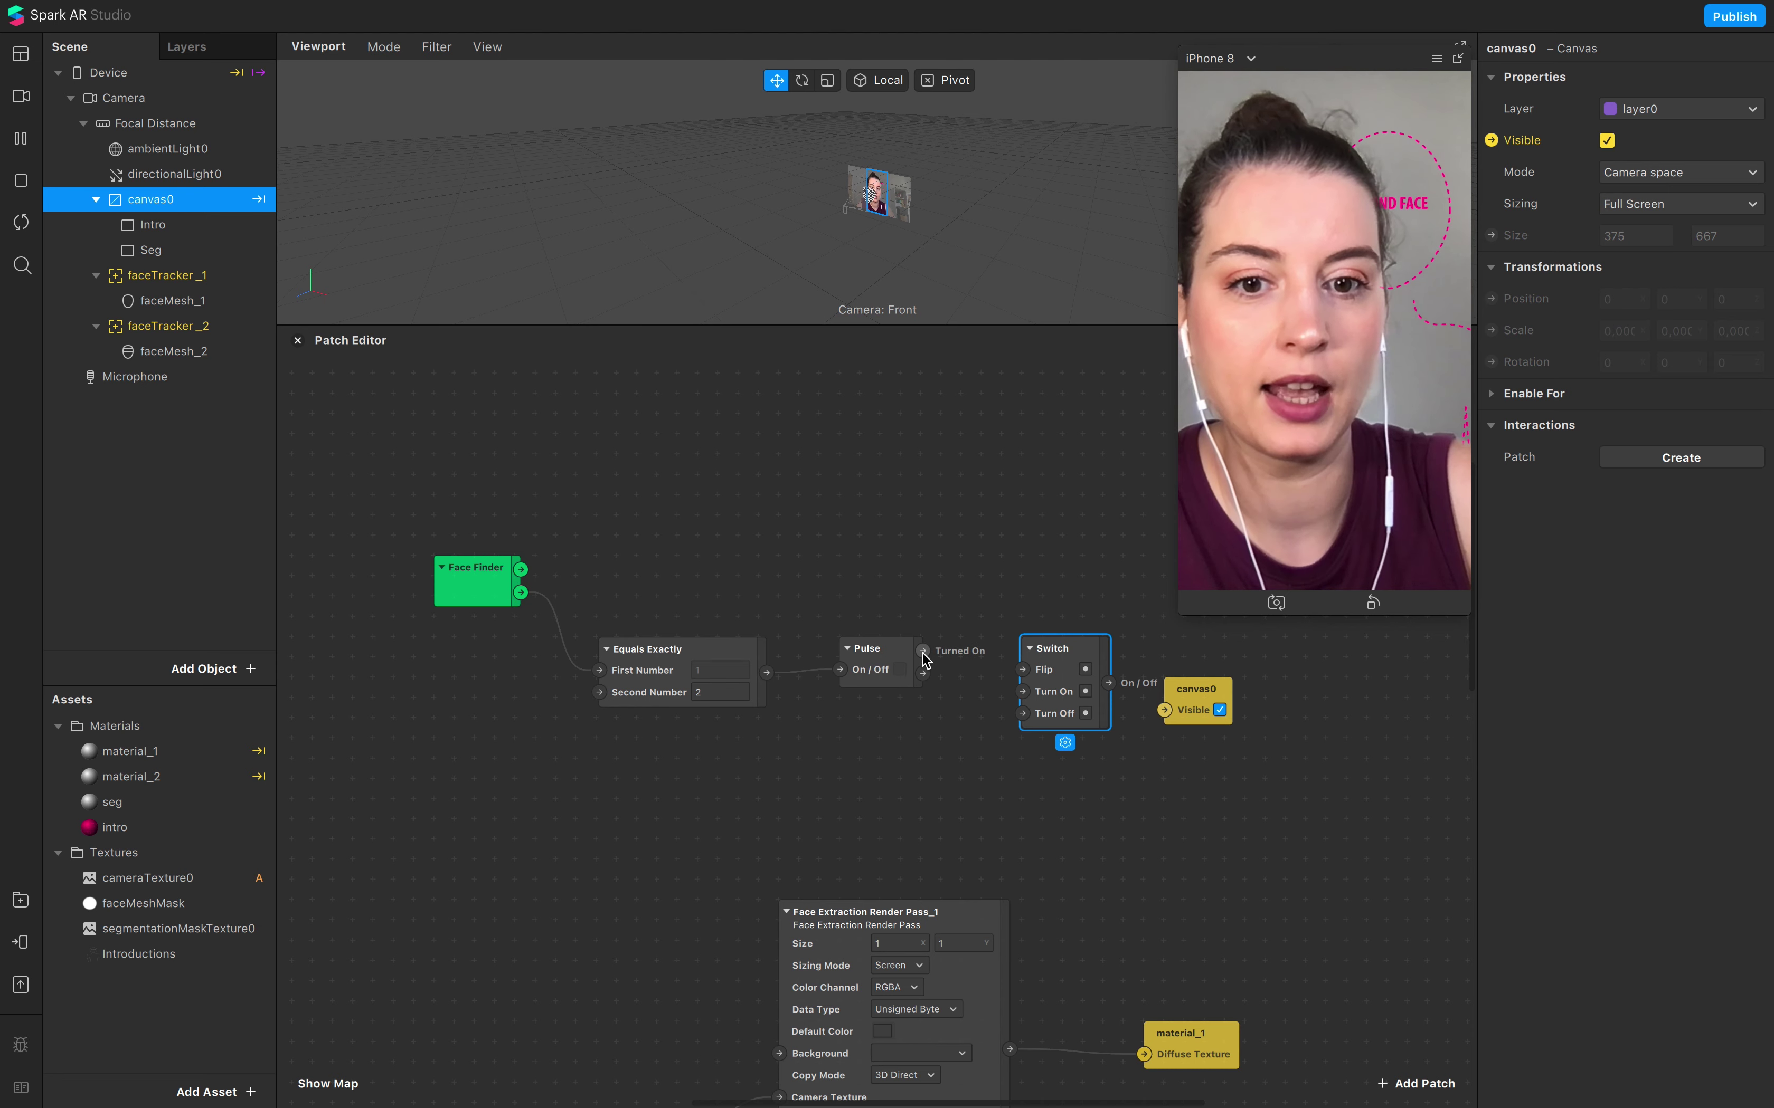
pyautogui.moveTo(922, 674); pyautogui.dragTo(1164, 710)
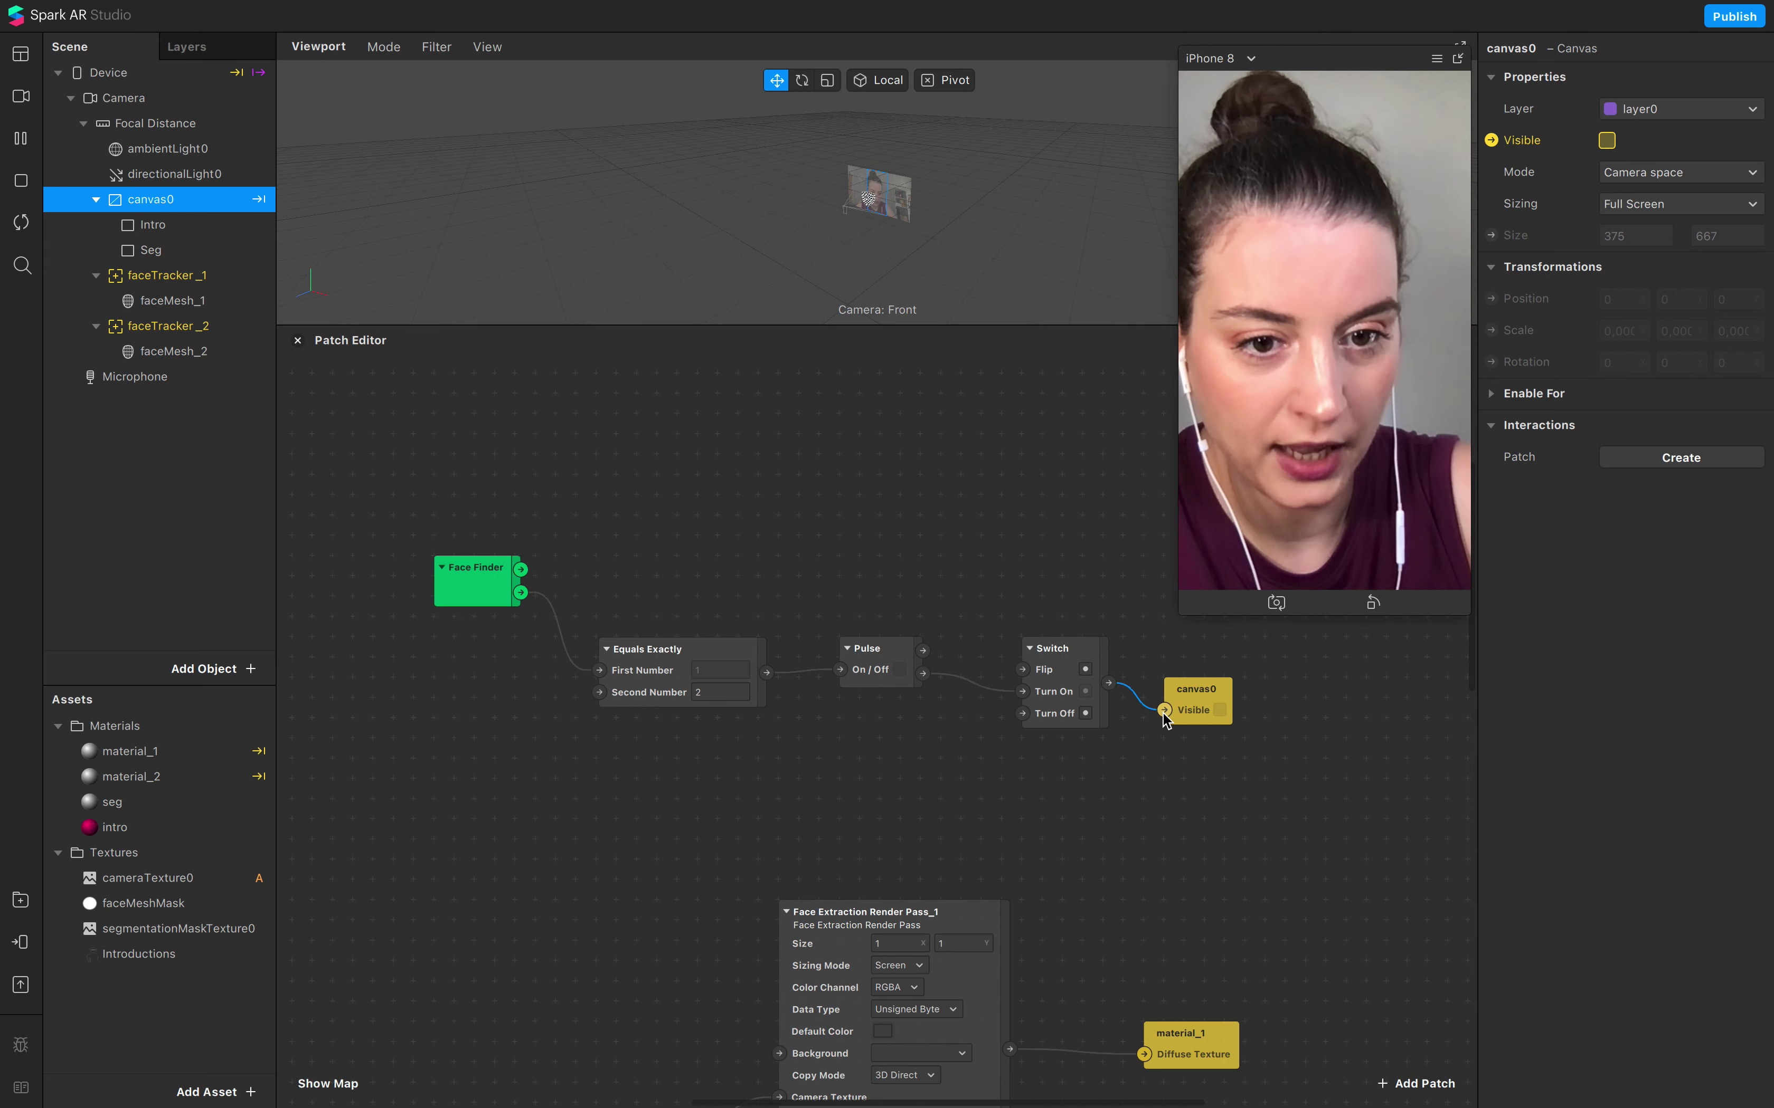
# Step: Wire Pulse's Turned On to Switch's Turn Off and test on the two-person family video
pyautogui.click(25, 222)
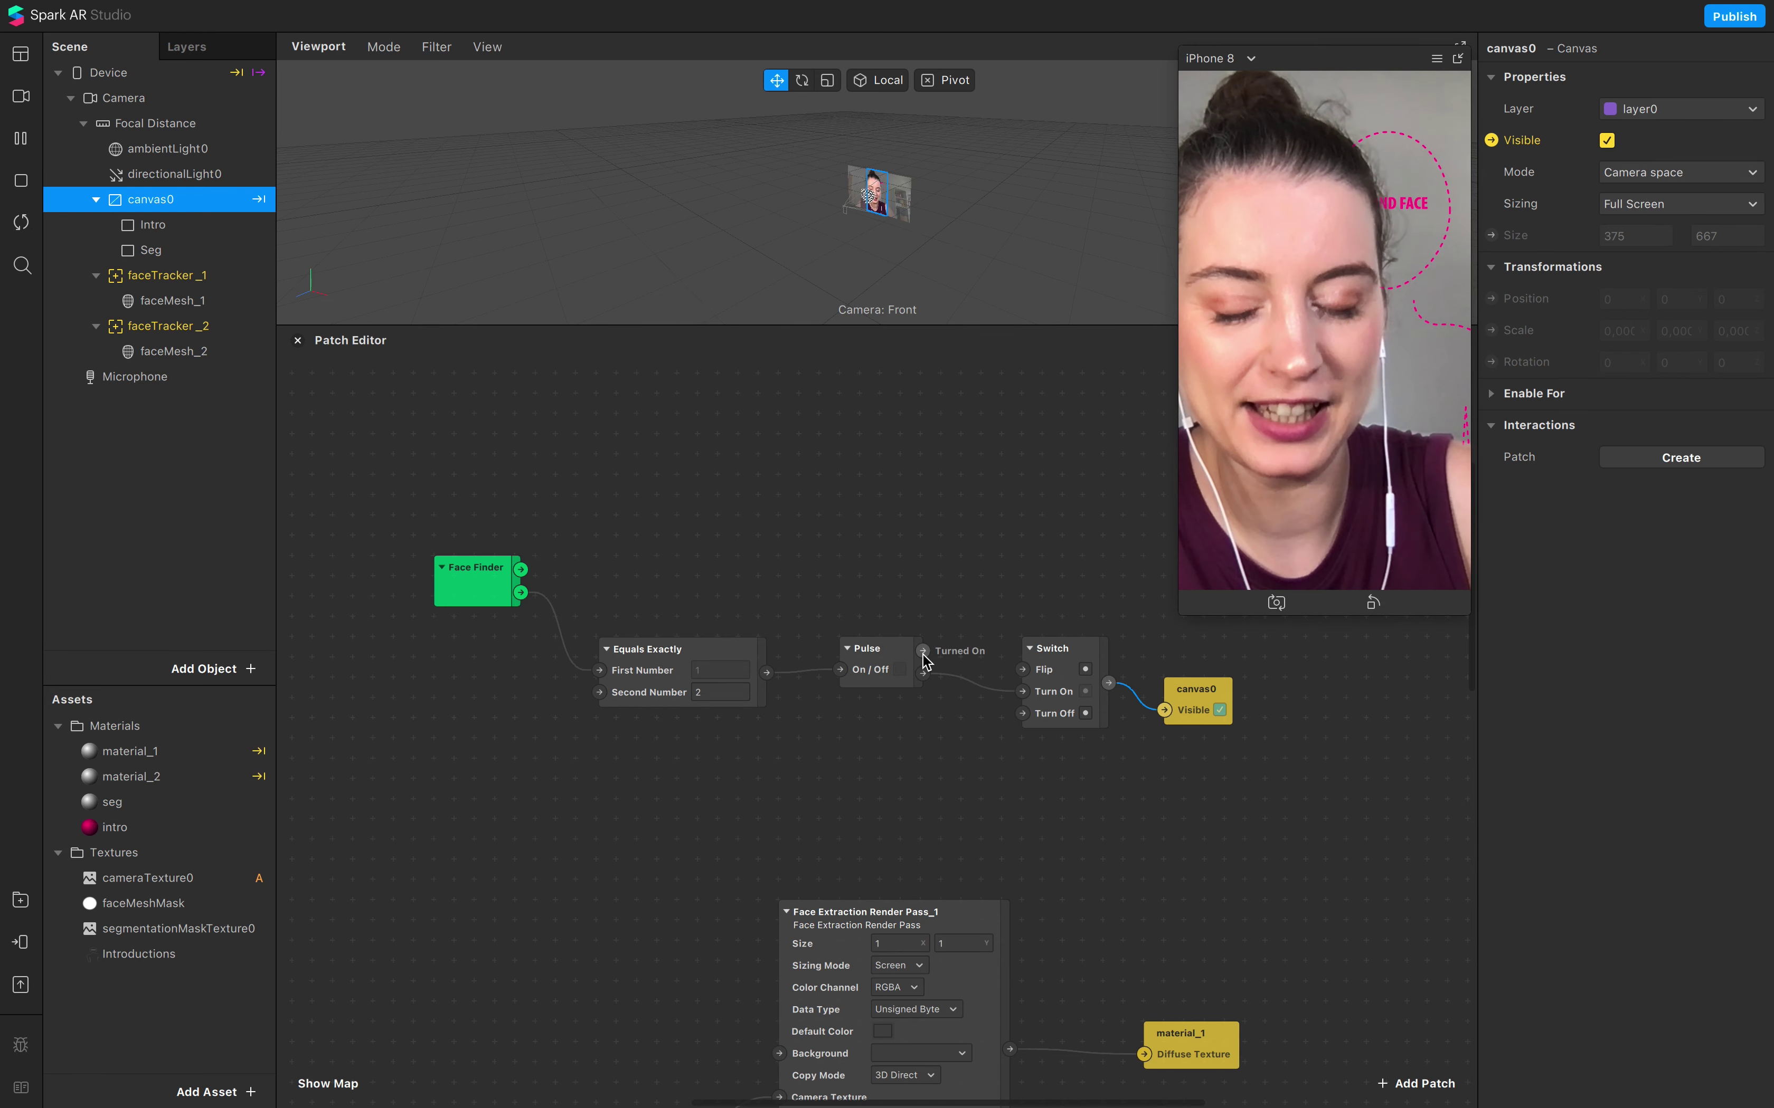
pyautogui.moveTo(923, 652); pyautogui.dragTo(1023, 715)
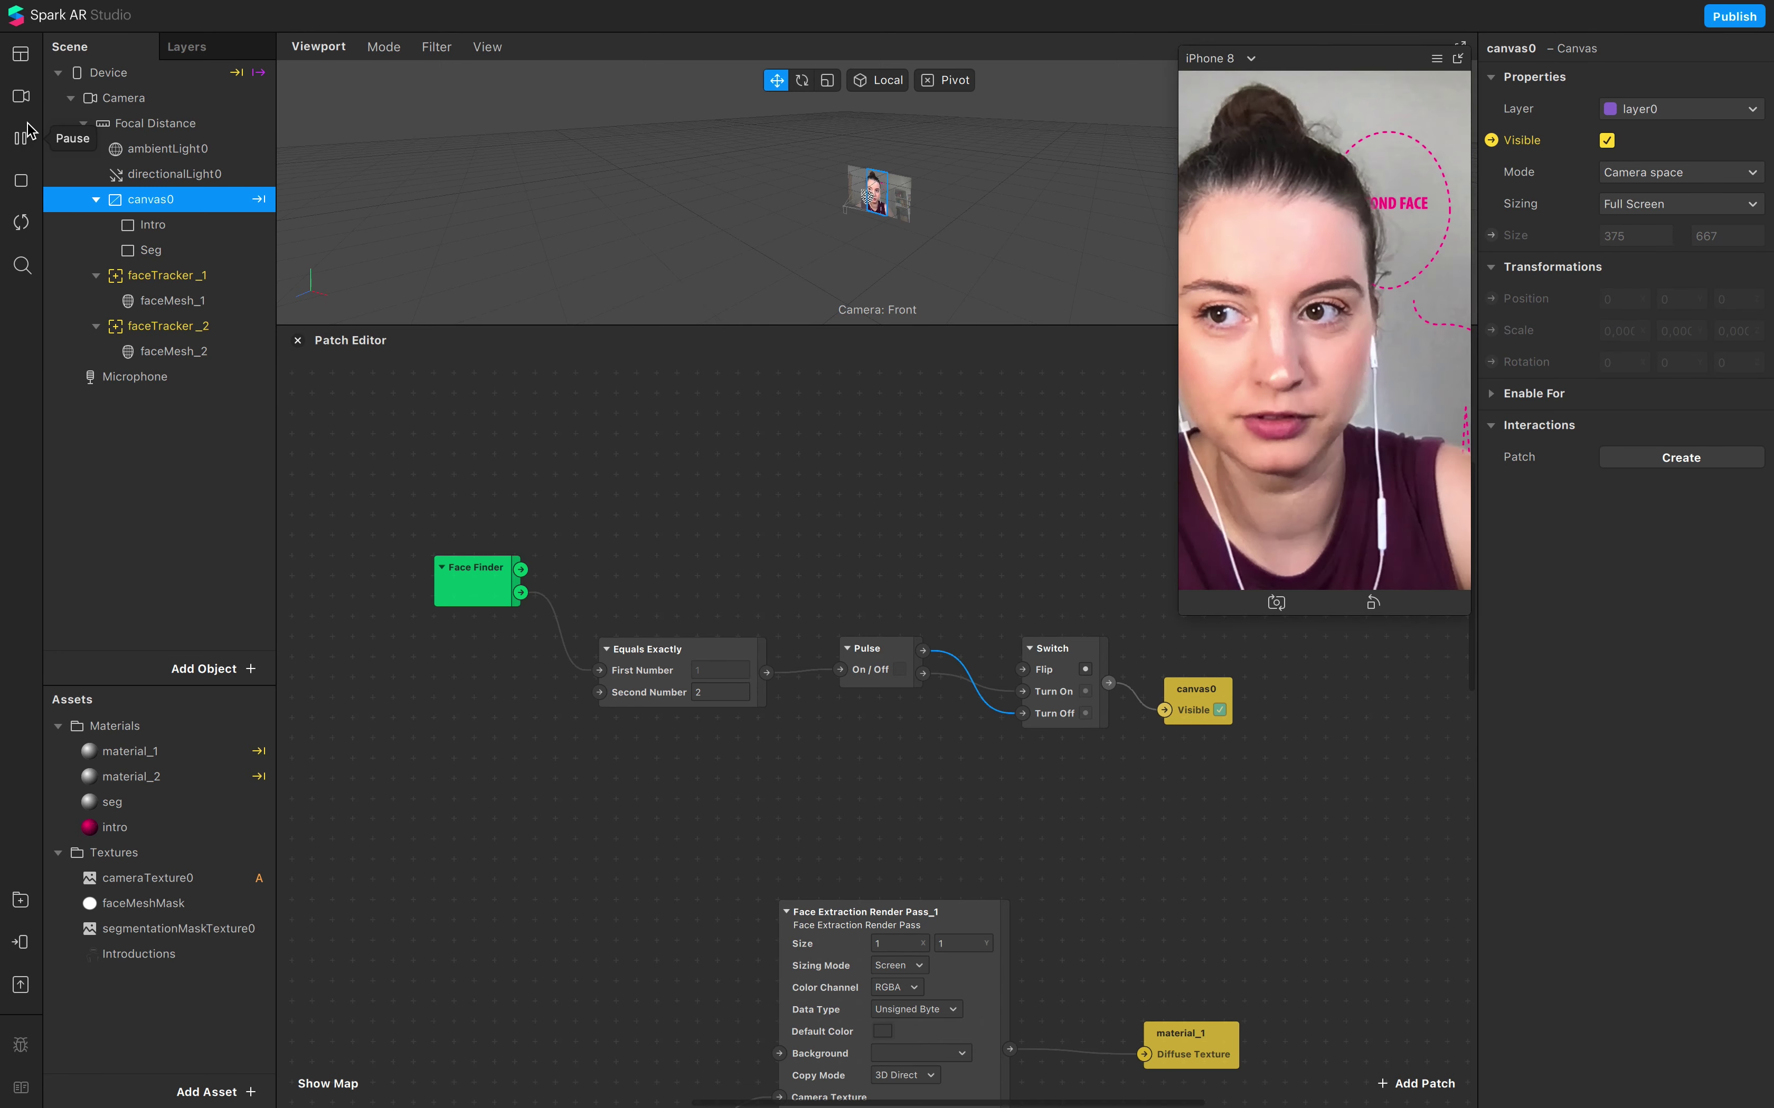
pyautogui.click(21, 96)
pyautogui.scroll(-3, 135, 306)
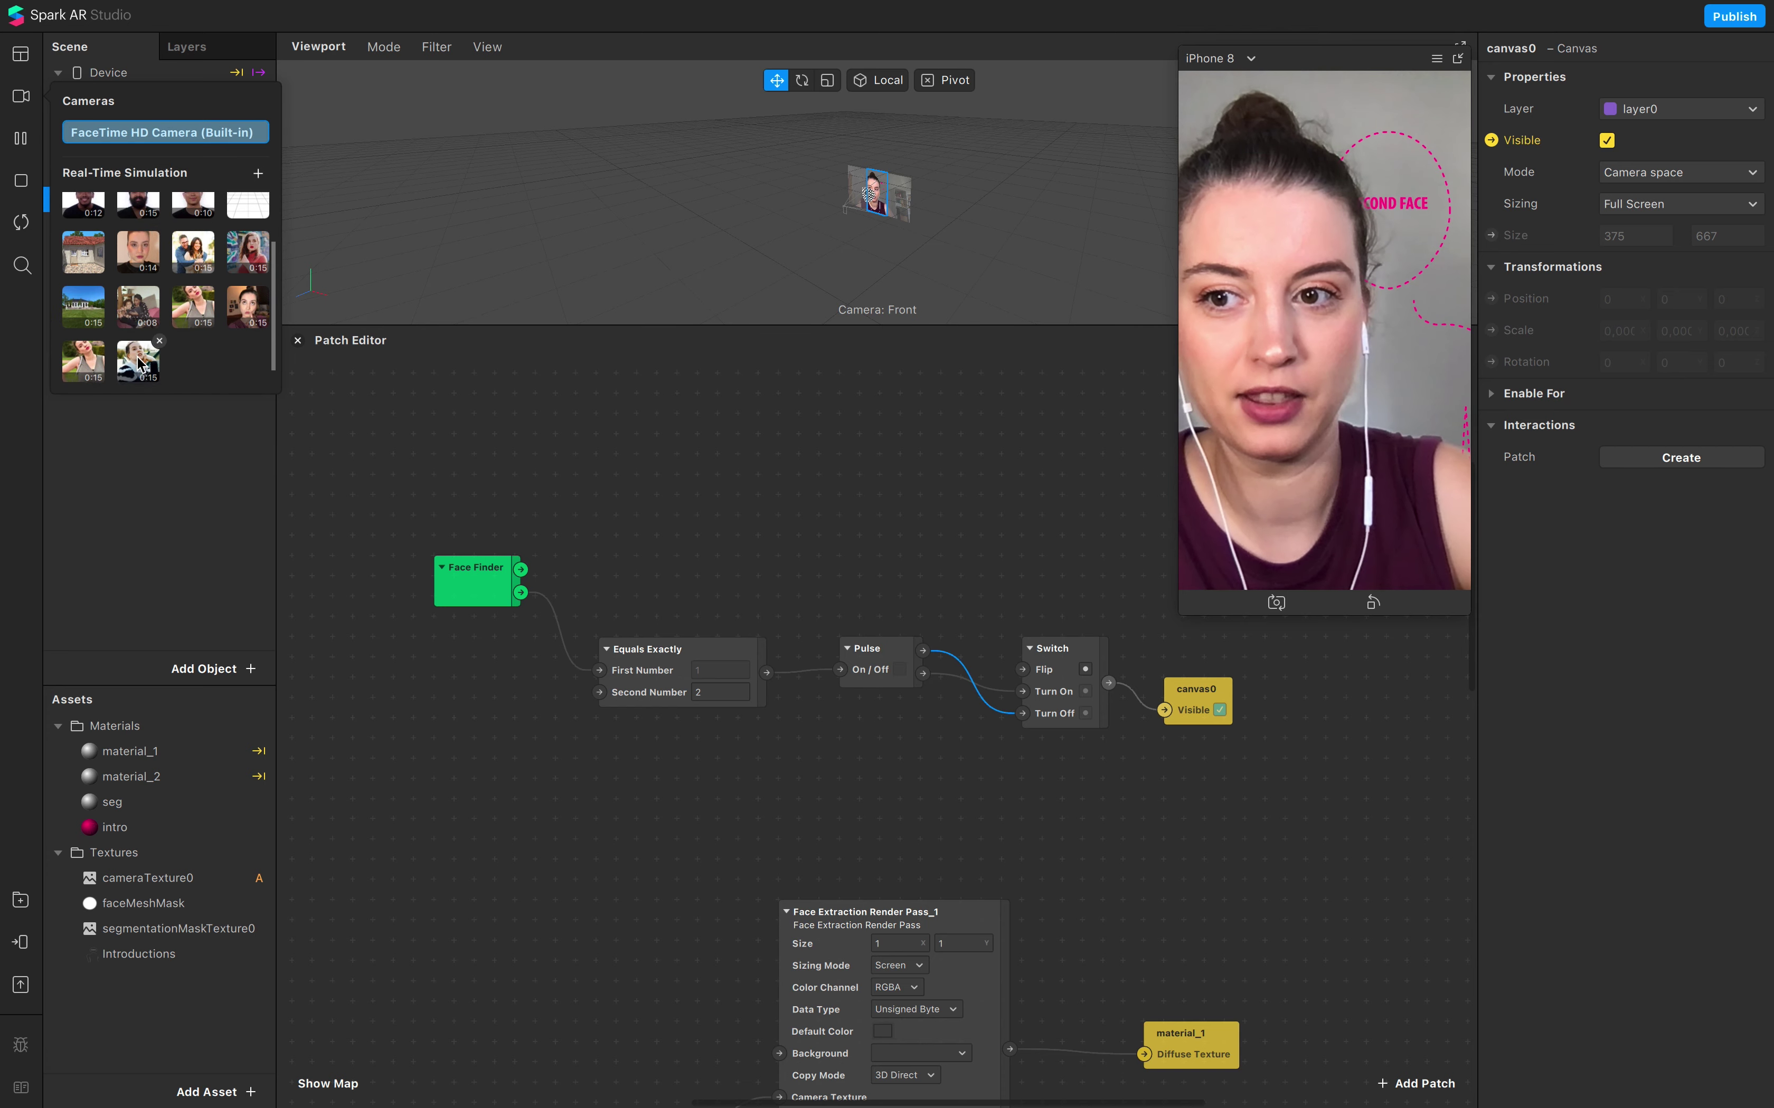
pyautogui.click(138, 302)
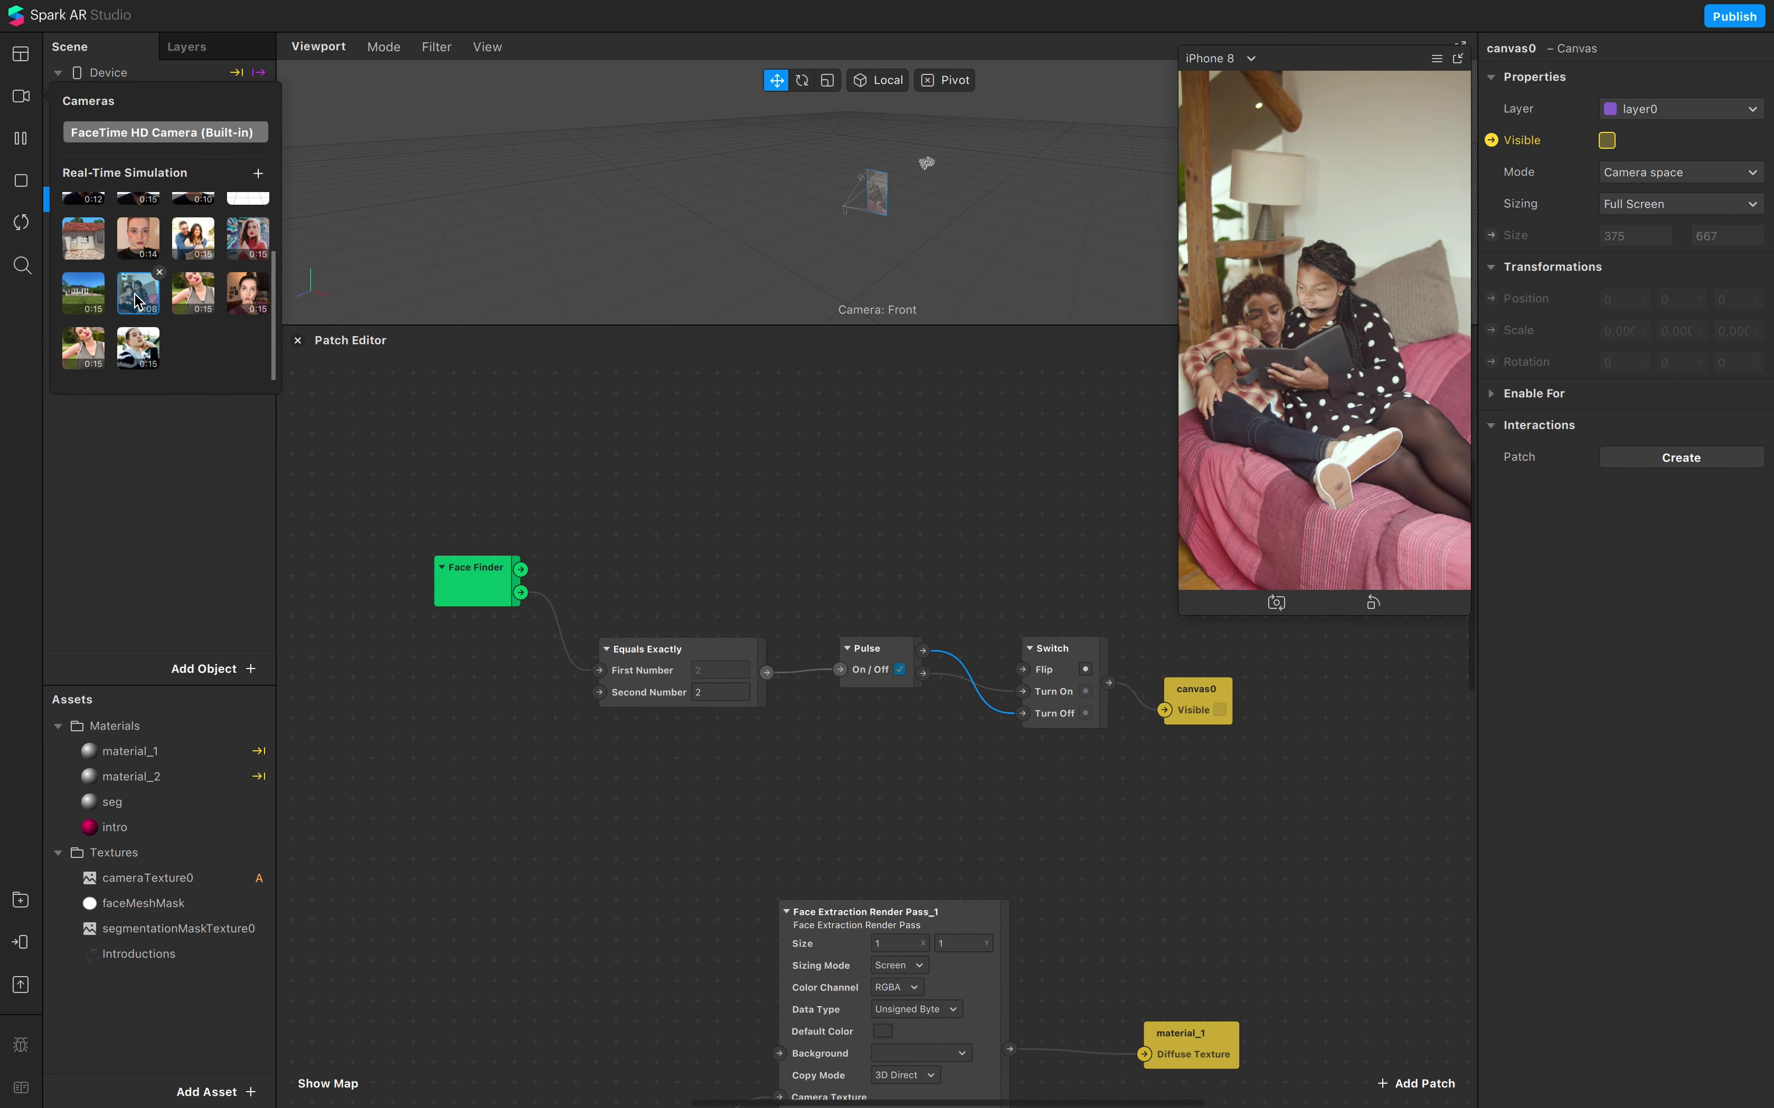
# Step: Compare the webcam and family video previews, ending on the live FaceTime HD camera
pyautogui.scroll(3, 138, 302)
pyautogui.click(160, 134)
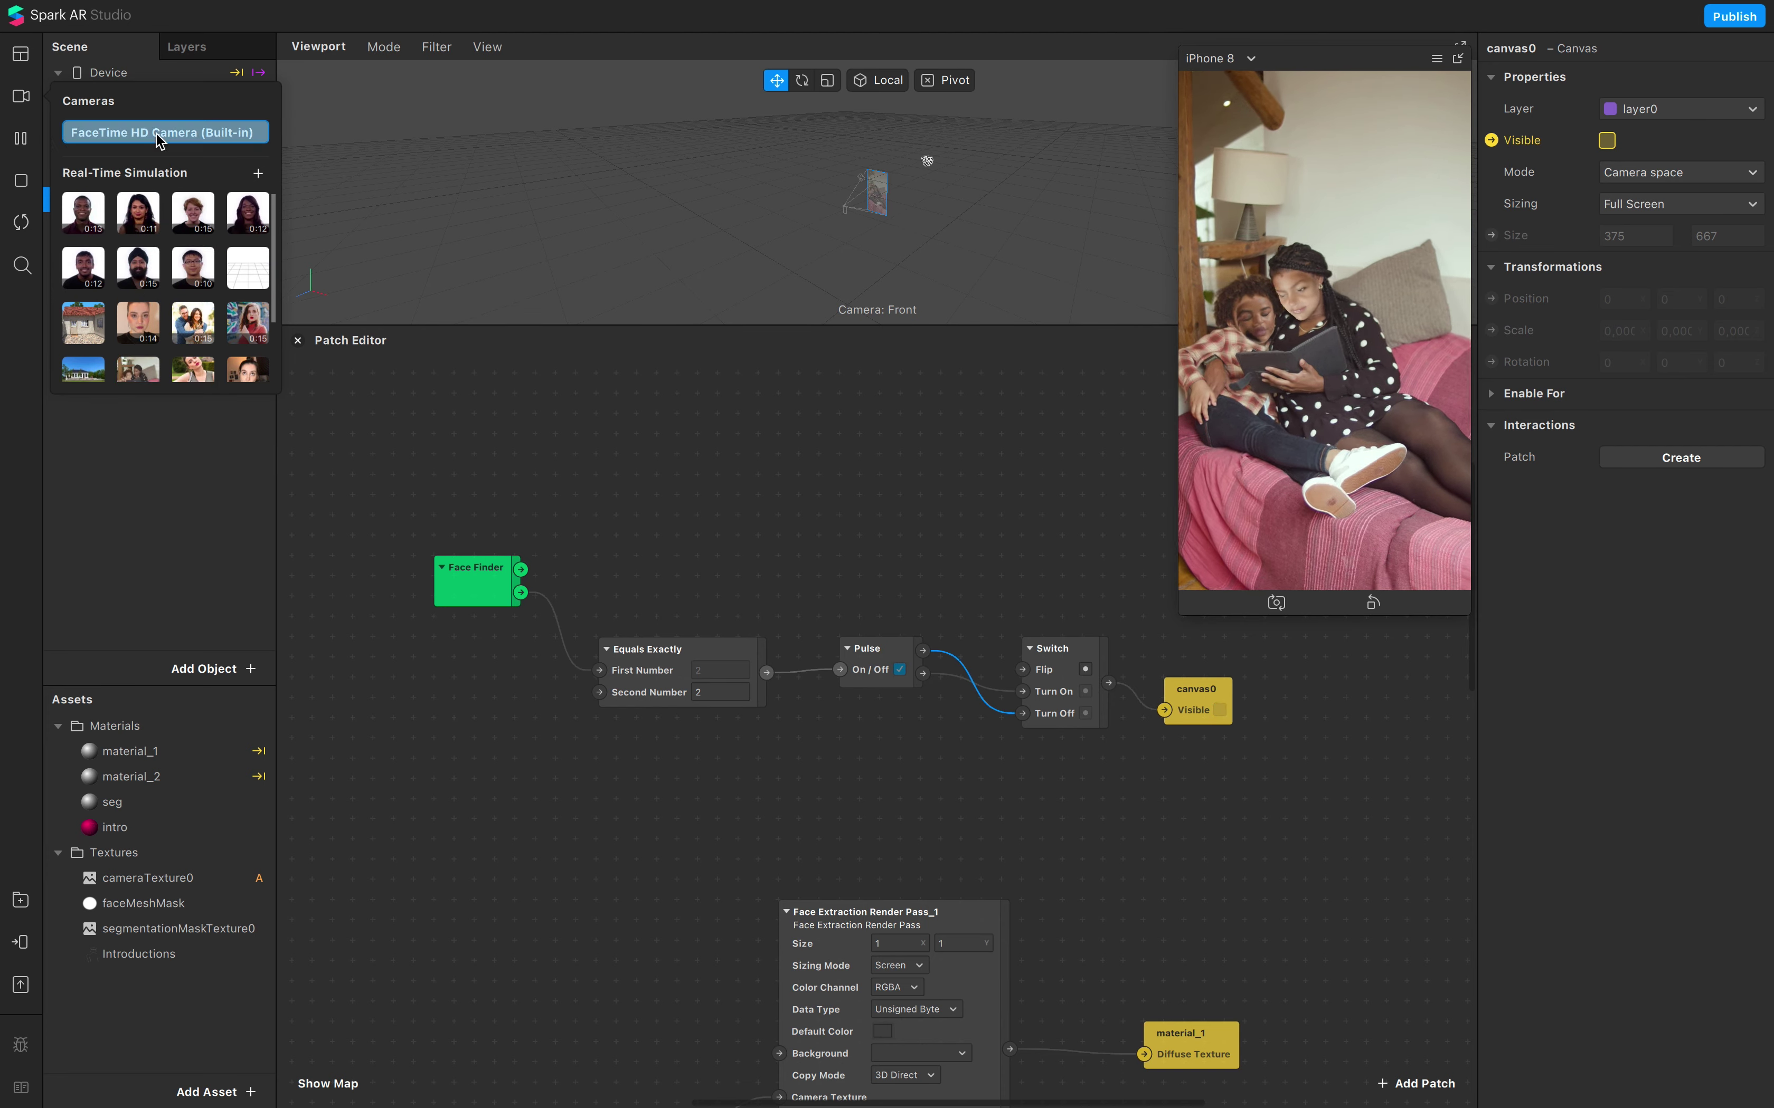
pyautogui.scroll(-2, 139, 294)
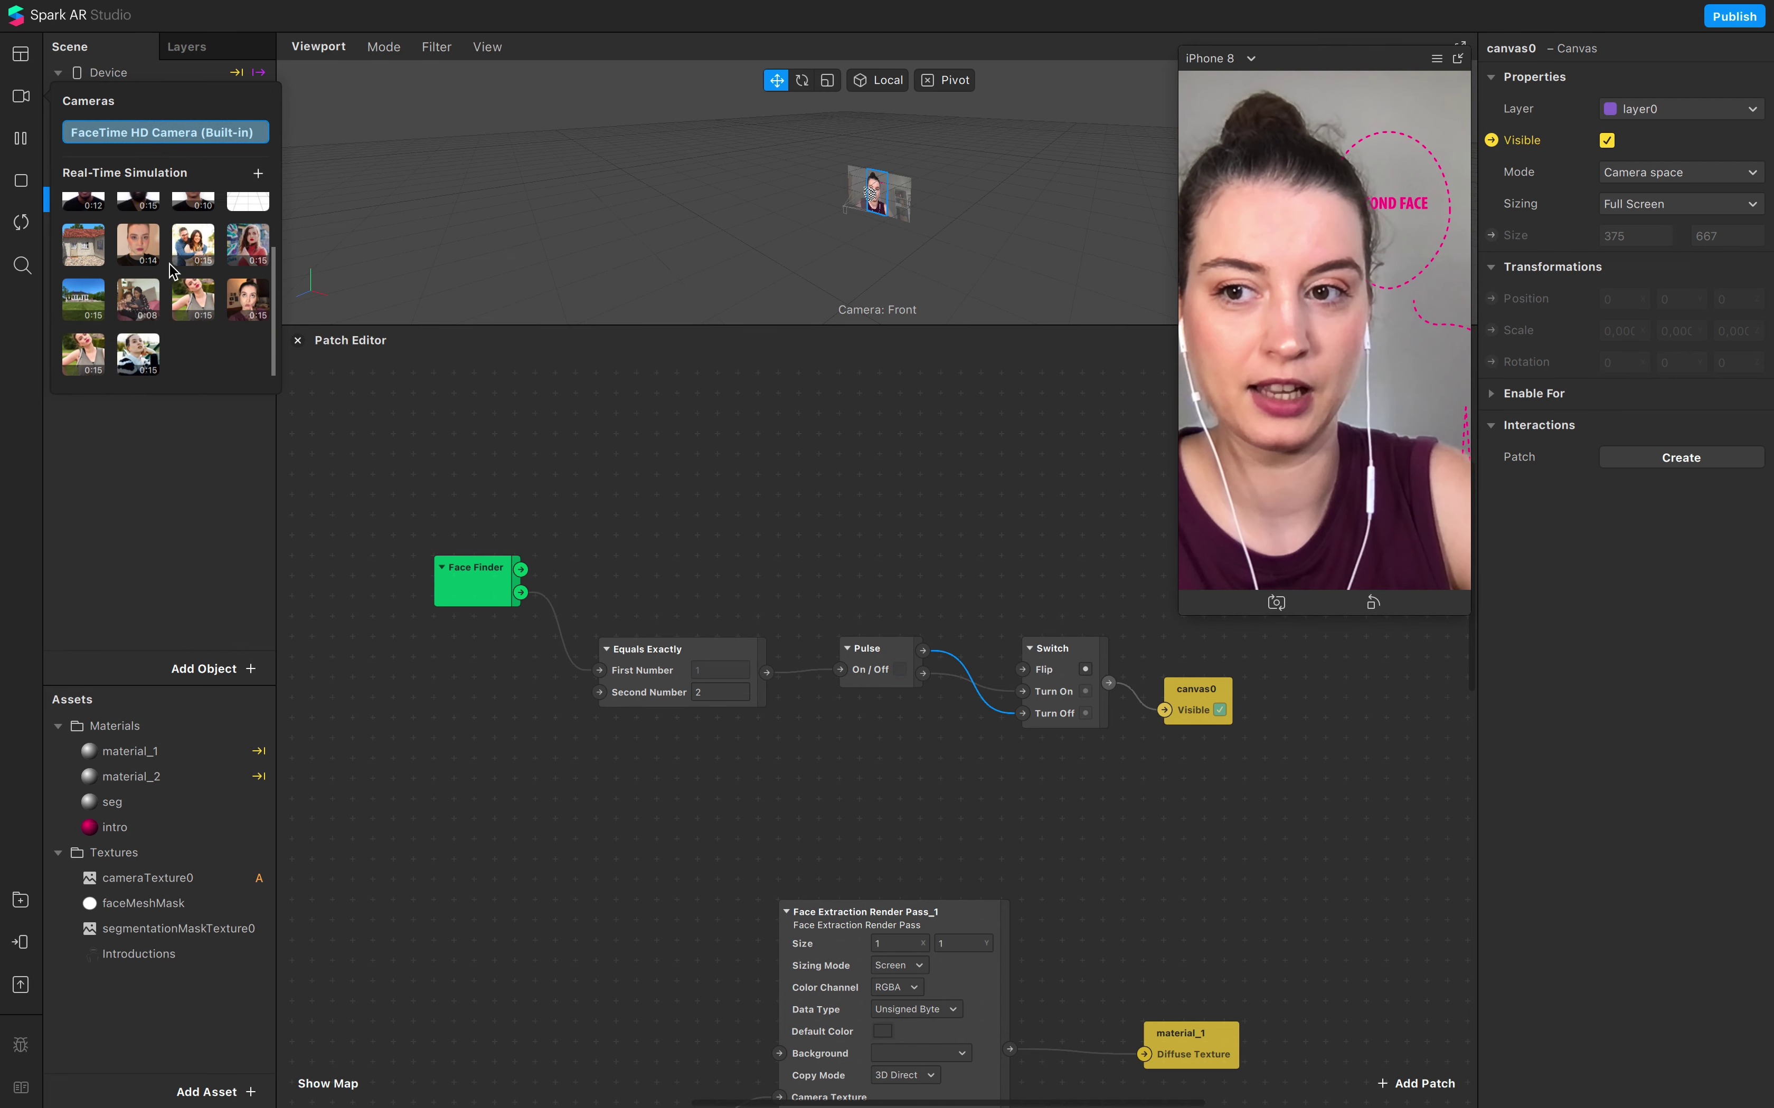
pyautogui.click(139, 307)
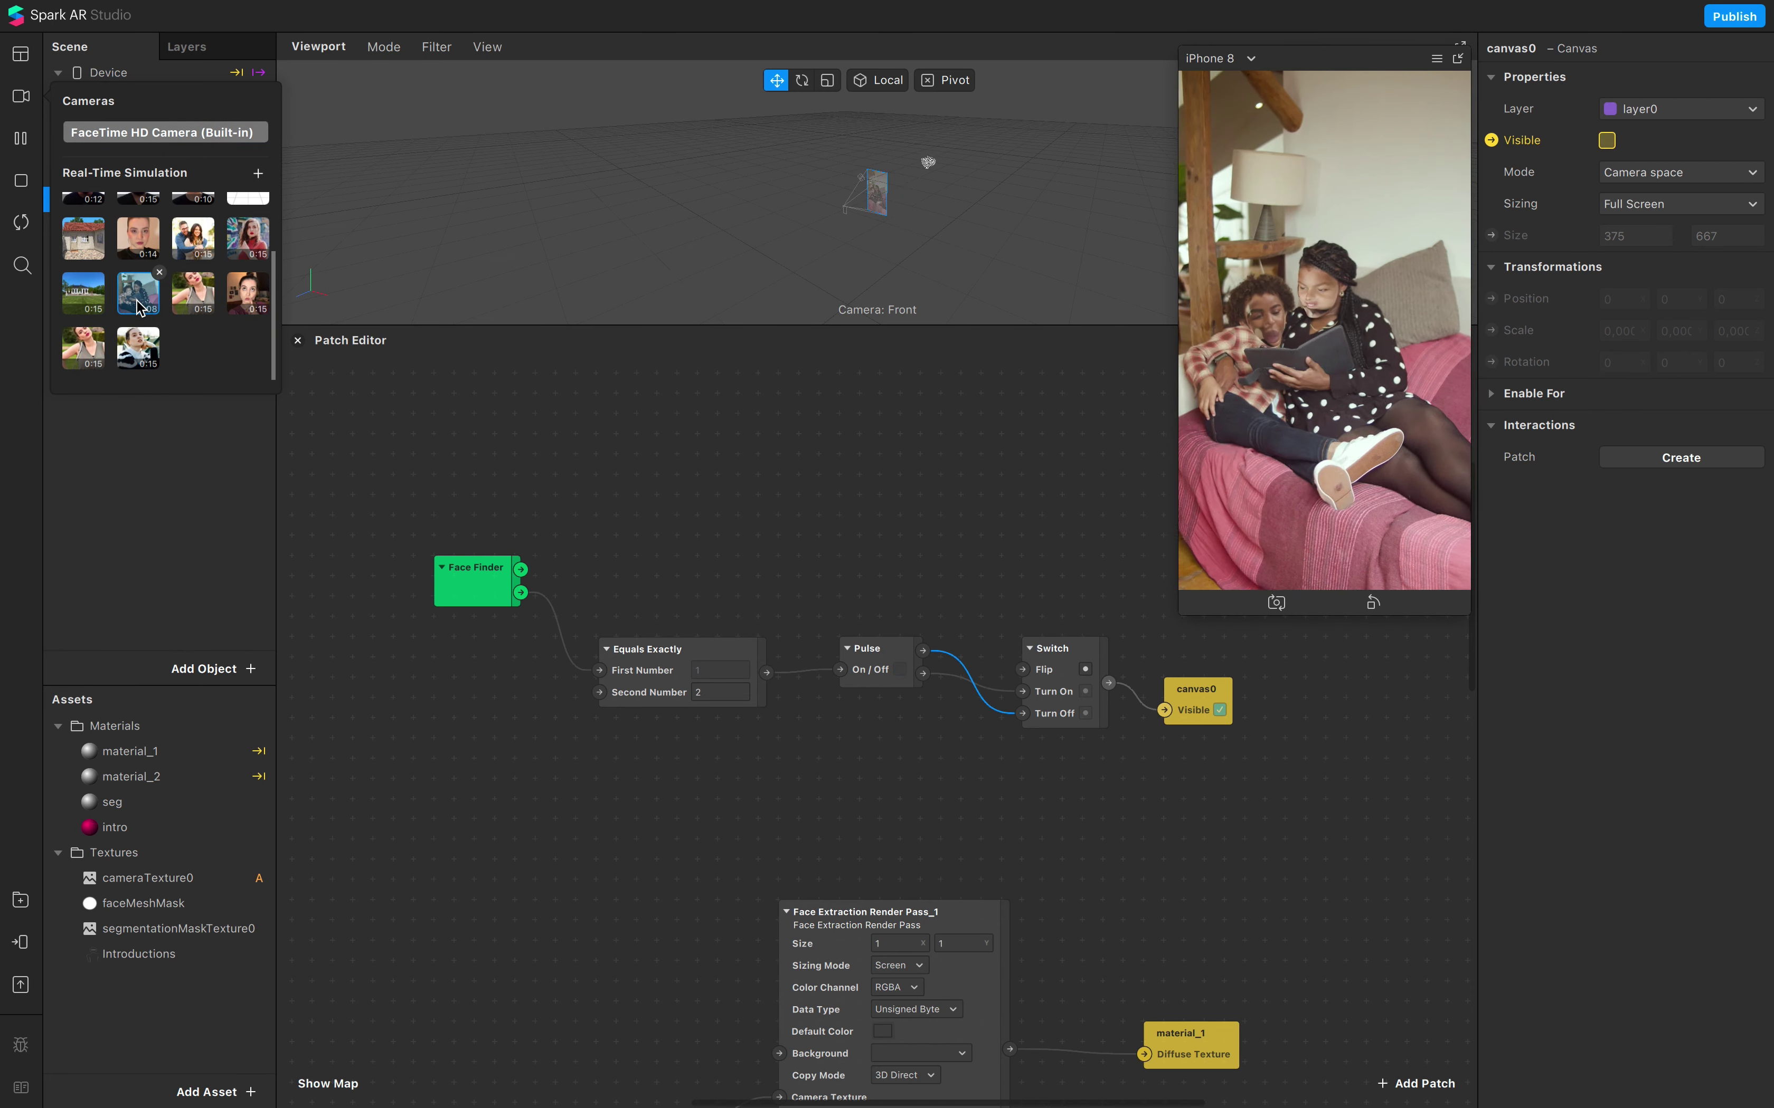
pyautogui.scroll(2, 145, 234)
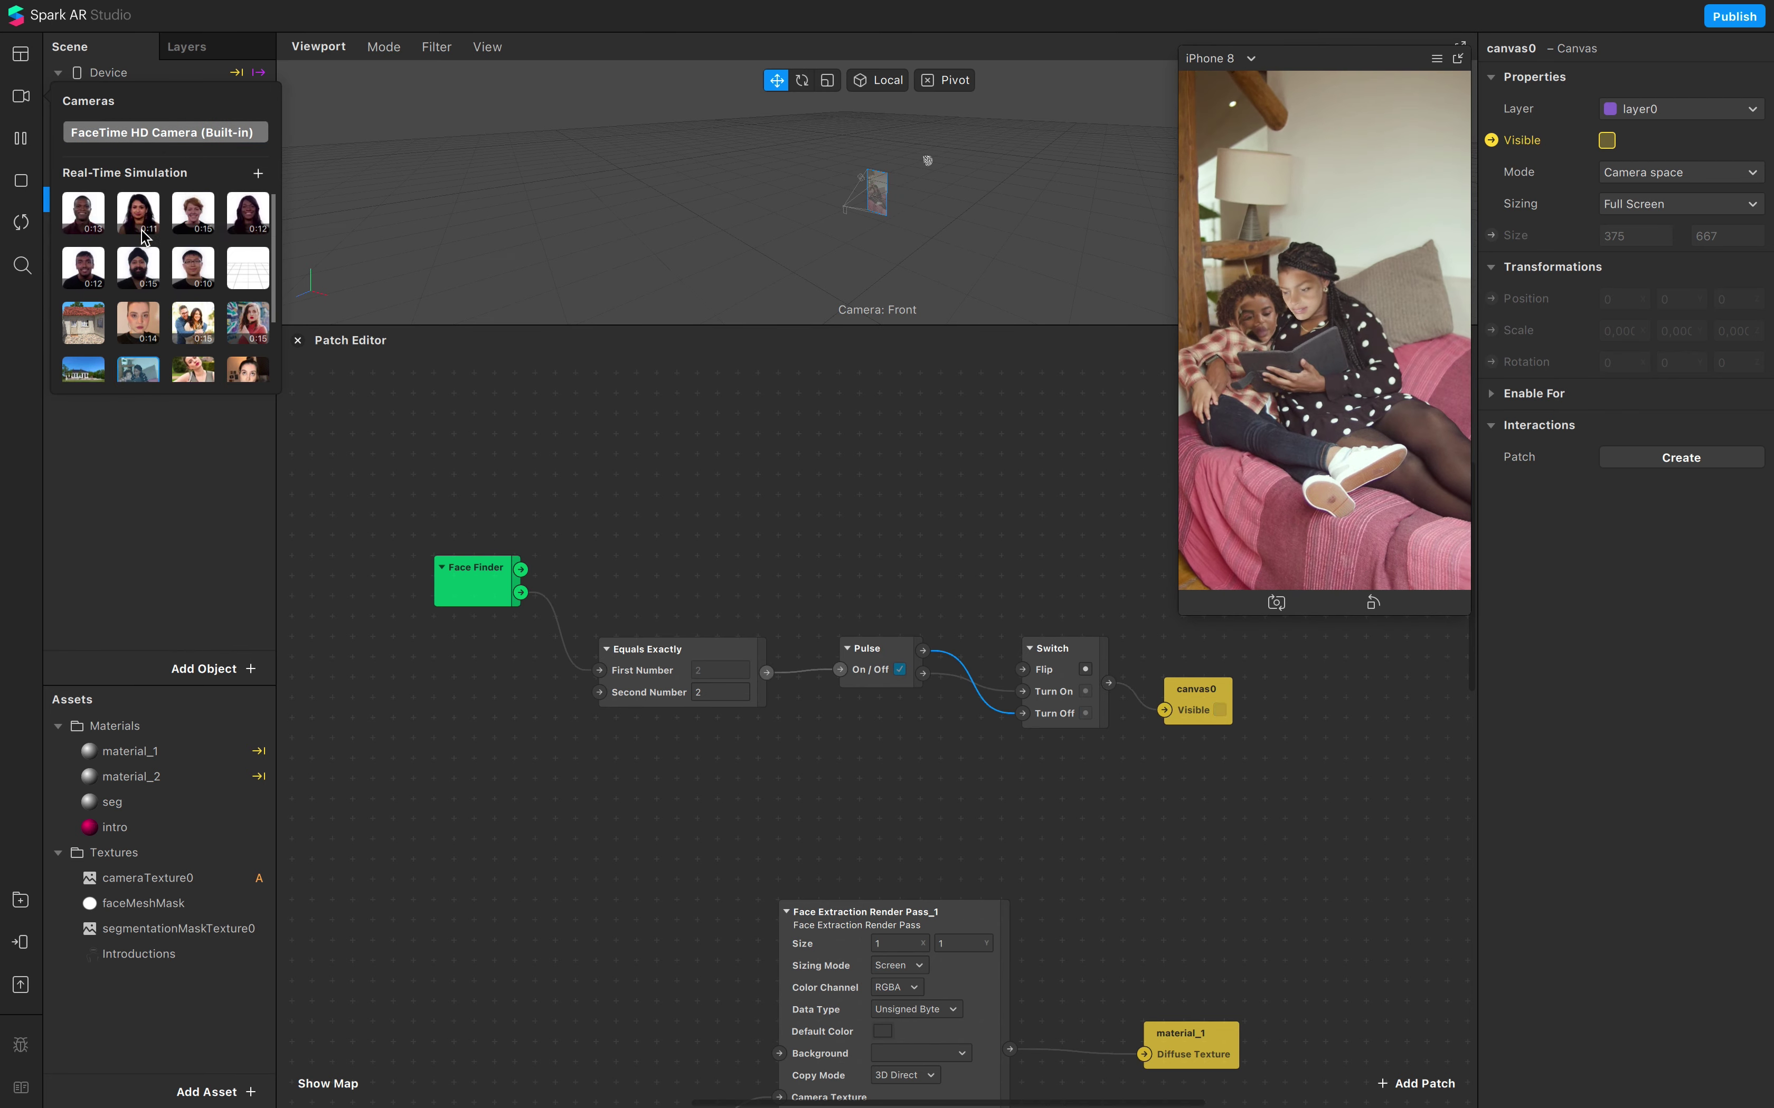
pyautogui.click(168, 134)
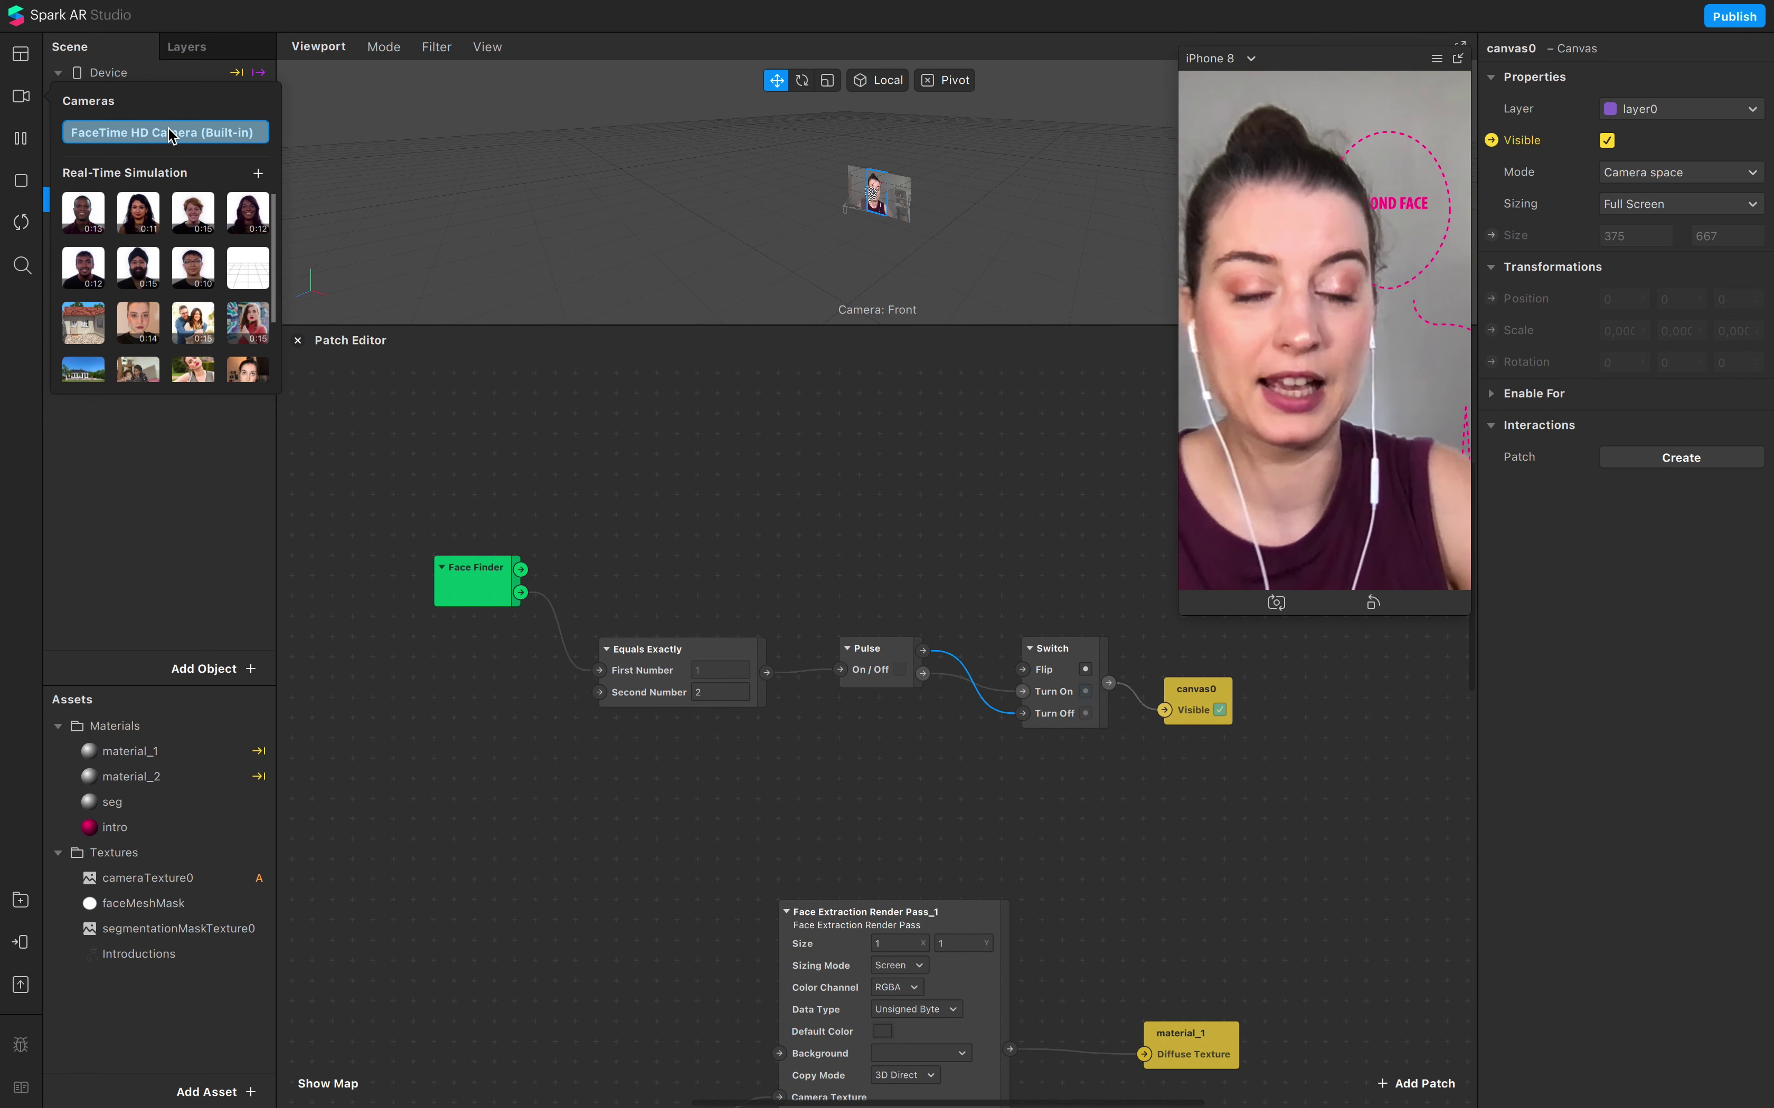